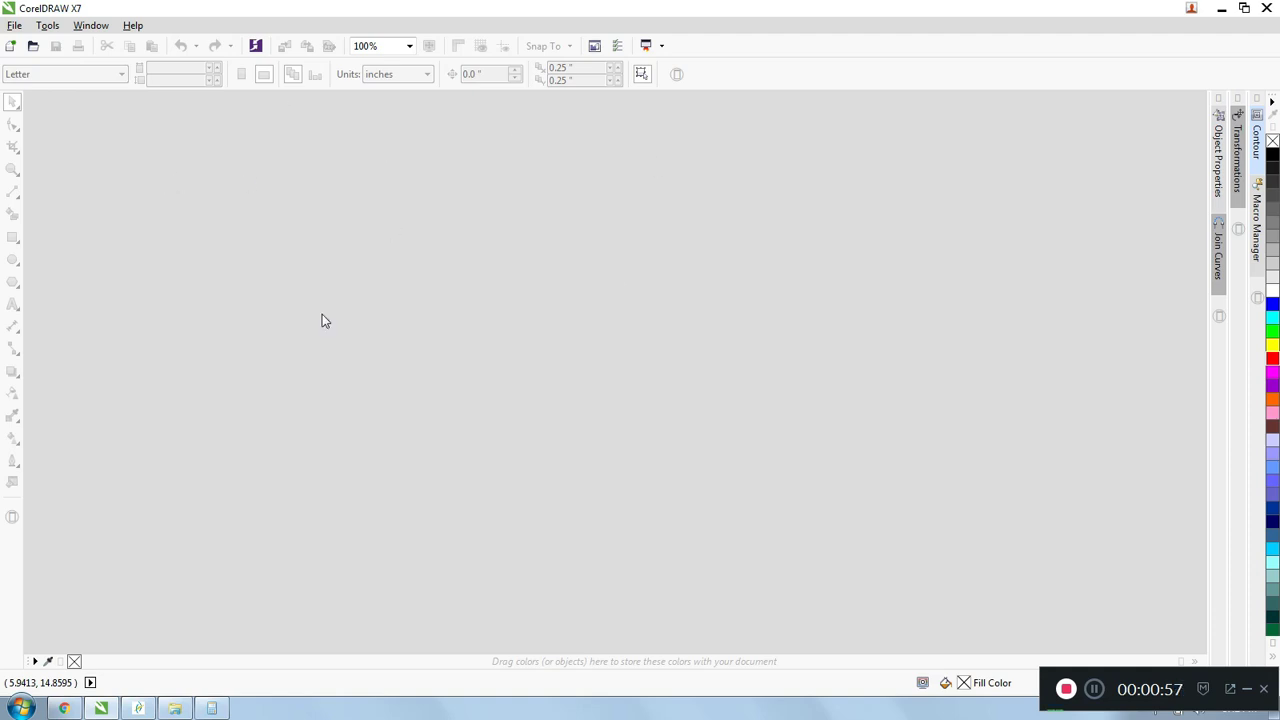
- Create a new blank document
{"action": "right_click", "coordinate": [8, 27]}
{"action": "left_click", "coordinate": [12, 26]}
{"action": "left_click", "coordinate": [14, 25]}
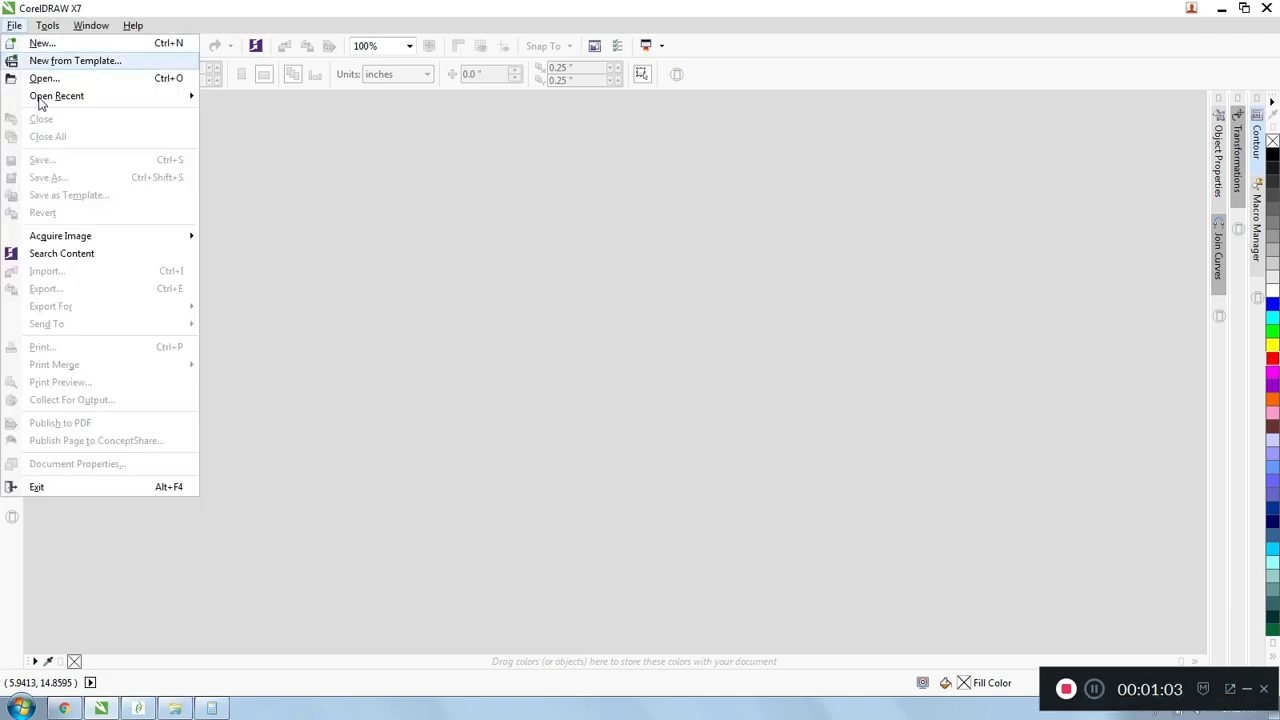
{"action": "left_click", "coordinate": [166, 6]}
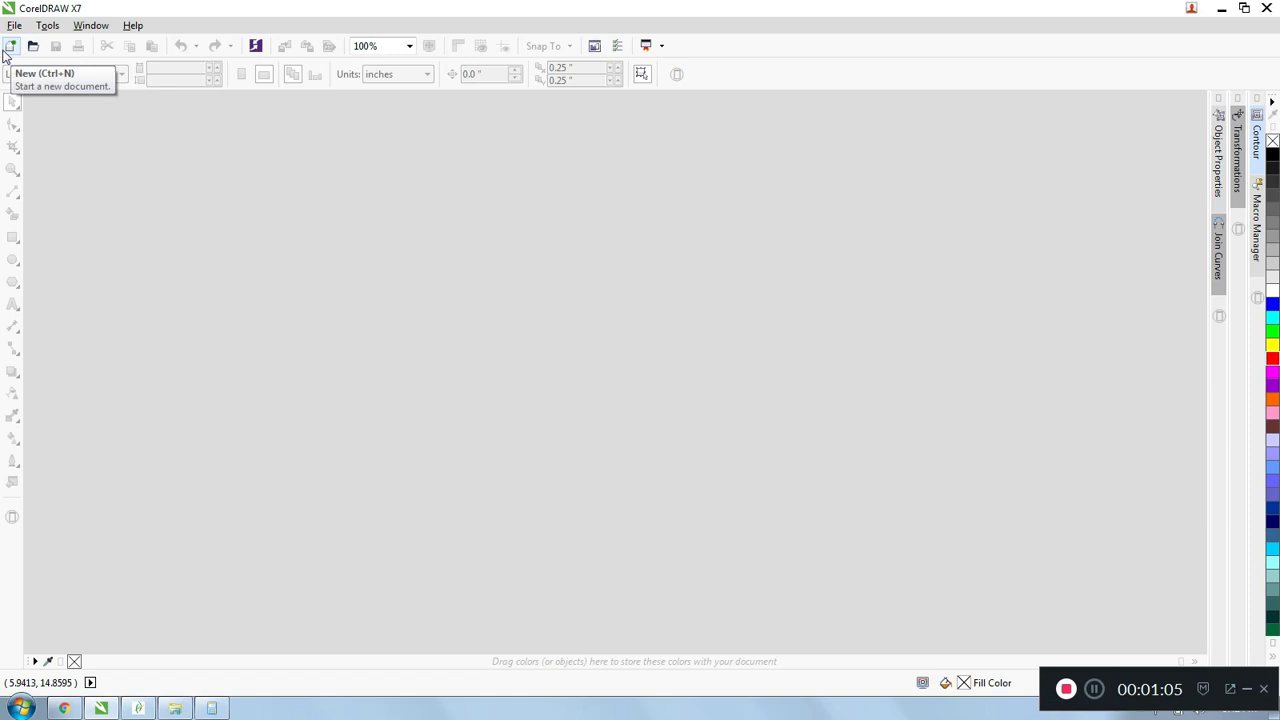
{"action": "left_click", "coordinate": [9, 48]}
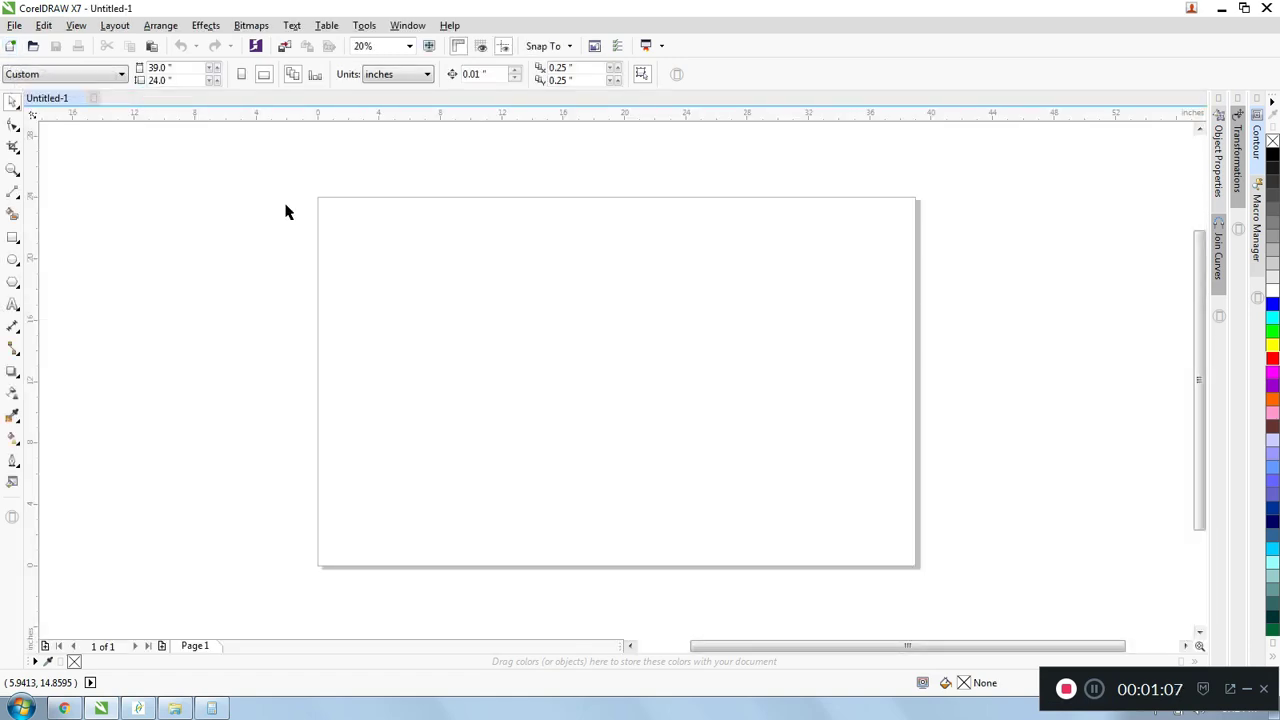
- Examine the blank page at different zoom levels along with its width and height settings
{"action": "scroll", "coordinate": [740, 290], "scroll_direction": "down", "scroll_amount": 2}
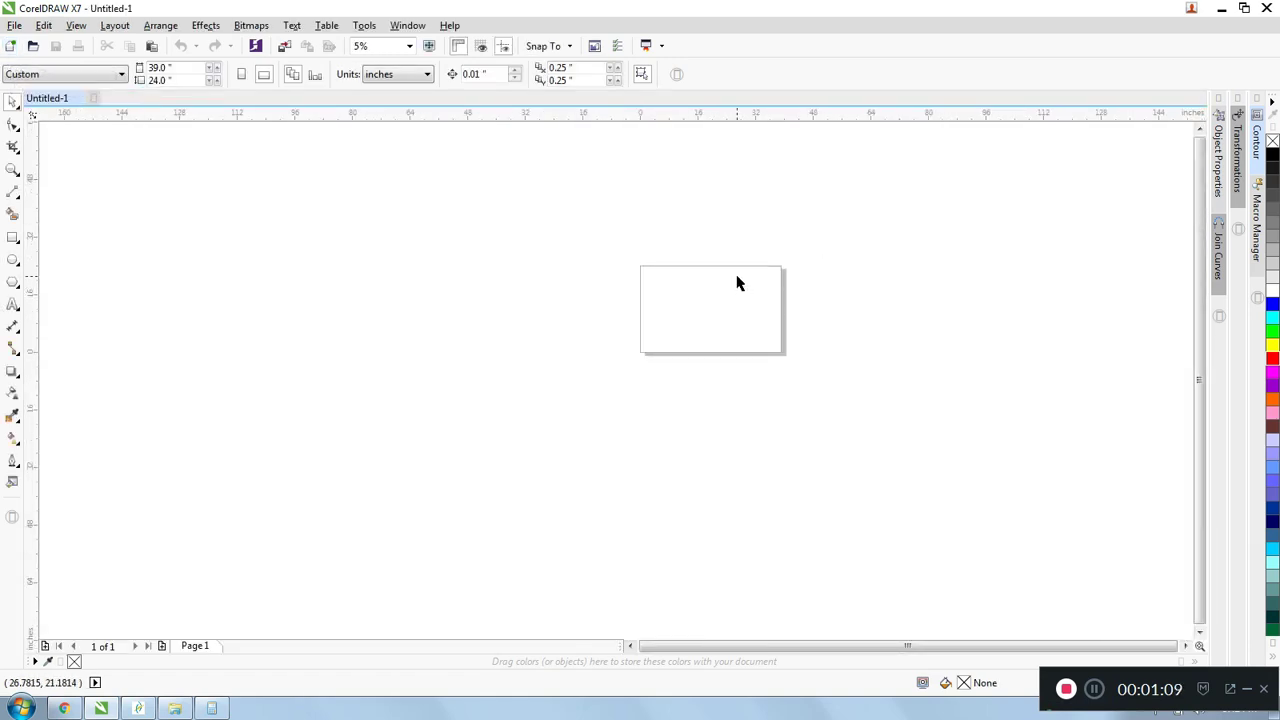
{"action": "scroll", "coordinate": [770, 260], "scroll_direction": "up", "scroll_amount": 2}
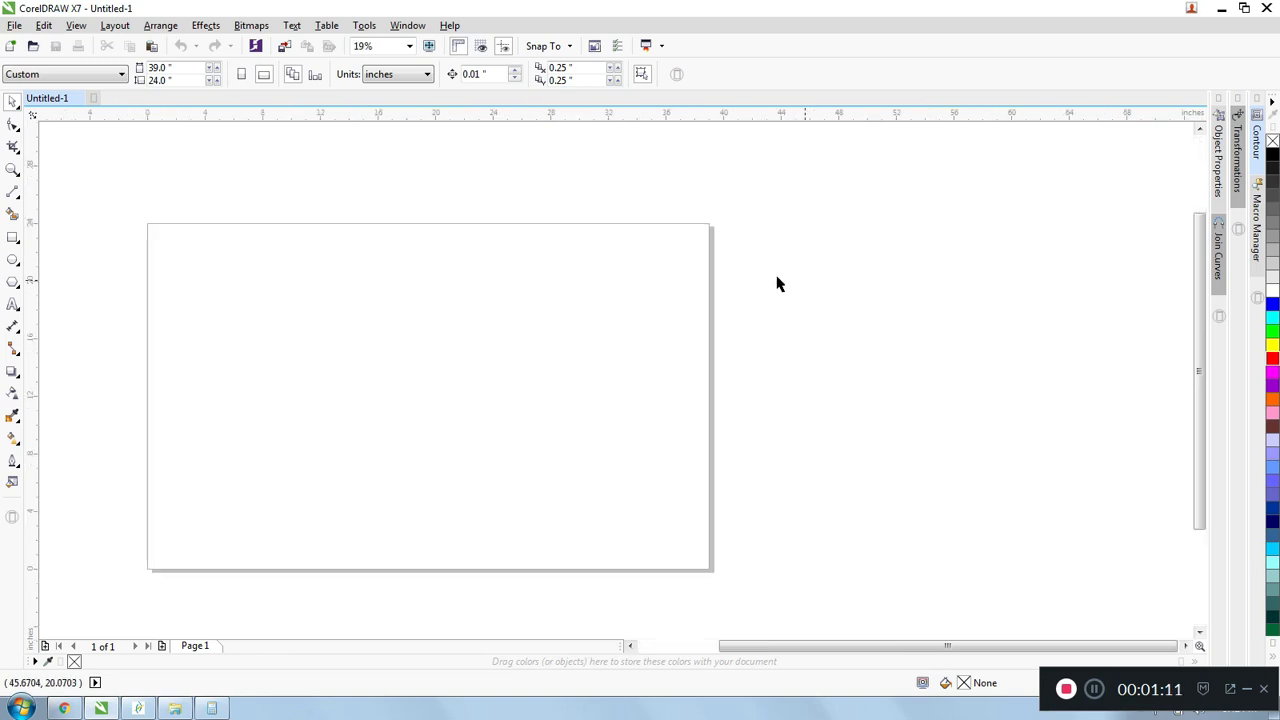
{"action": "scroll", "coordinate": [511, 300], "scroll_direction": "down", "scroll_amount": 2}
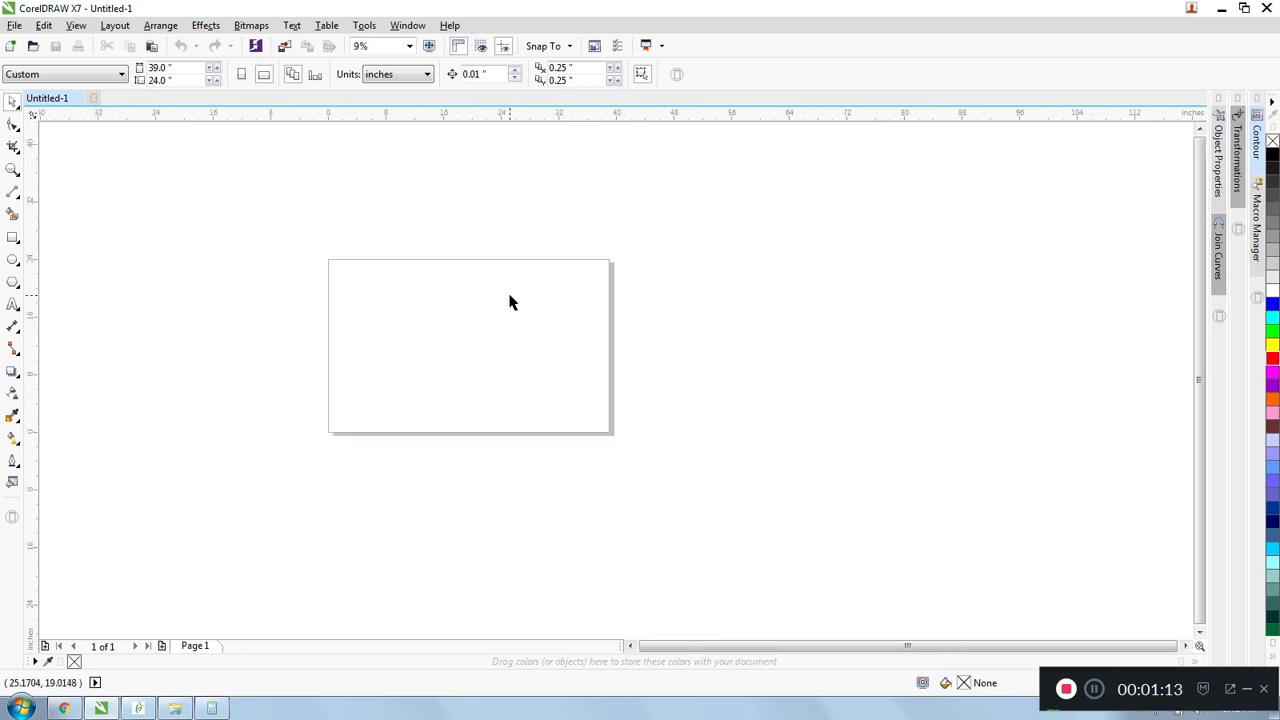
{"action": "scroll", "coordinate": [511, 300], "scroll_direction": "up", "scroll_amount": 2}
{"action": "scroll", "coordinate": [509, 302], "scroll_direction": "down", "scroll_amount": 1}
{"action": "double_click", "coordinate": [155, 66]}
{"action": "left_click_drag", "start_coordinate": [187, 81], "coordinate": [122, 86]}
{"action": "scroll", "coordinate": [569, 220], "scroll_direction": "down", "scroll_amount": 1}
{"action": "scroll", "coordinate": [469, 251], "scroll_direction": "up", "scroll_amount": 1}
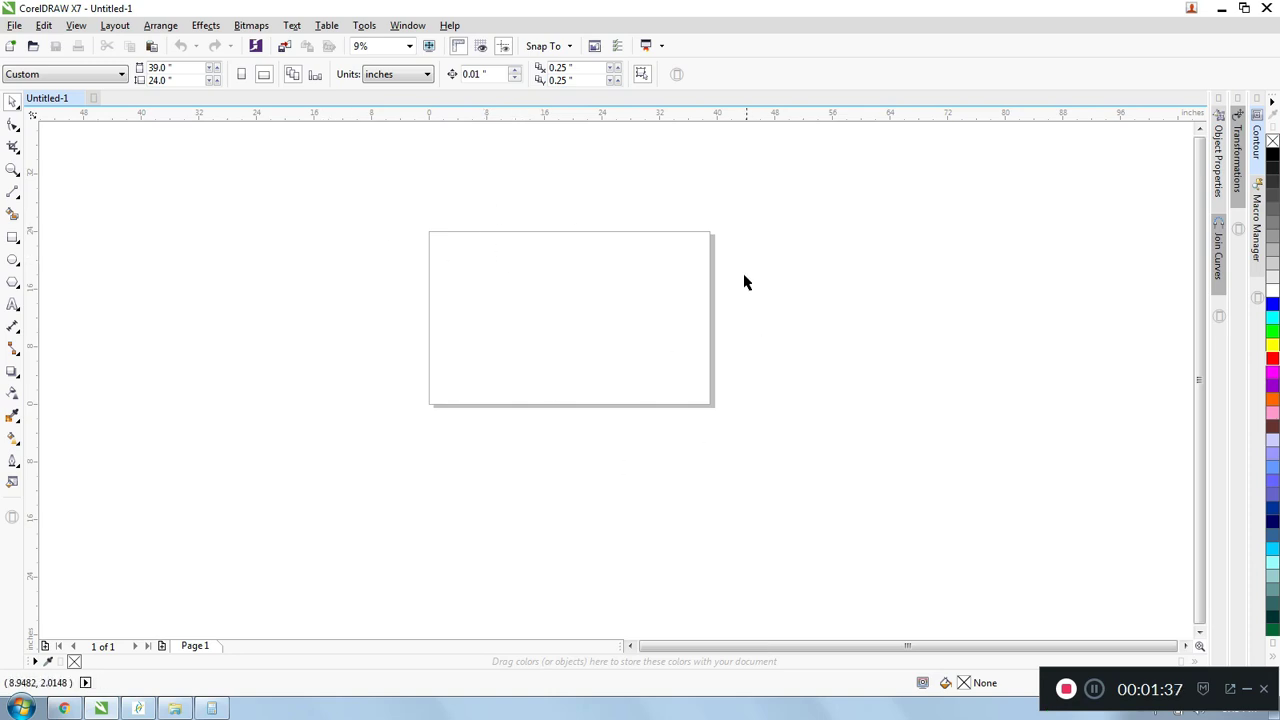
{"action": "scroll", "coordinate": [748, 283], "scroll_direction": "down", "scroll_amount": 2}
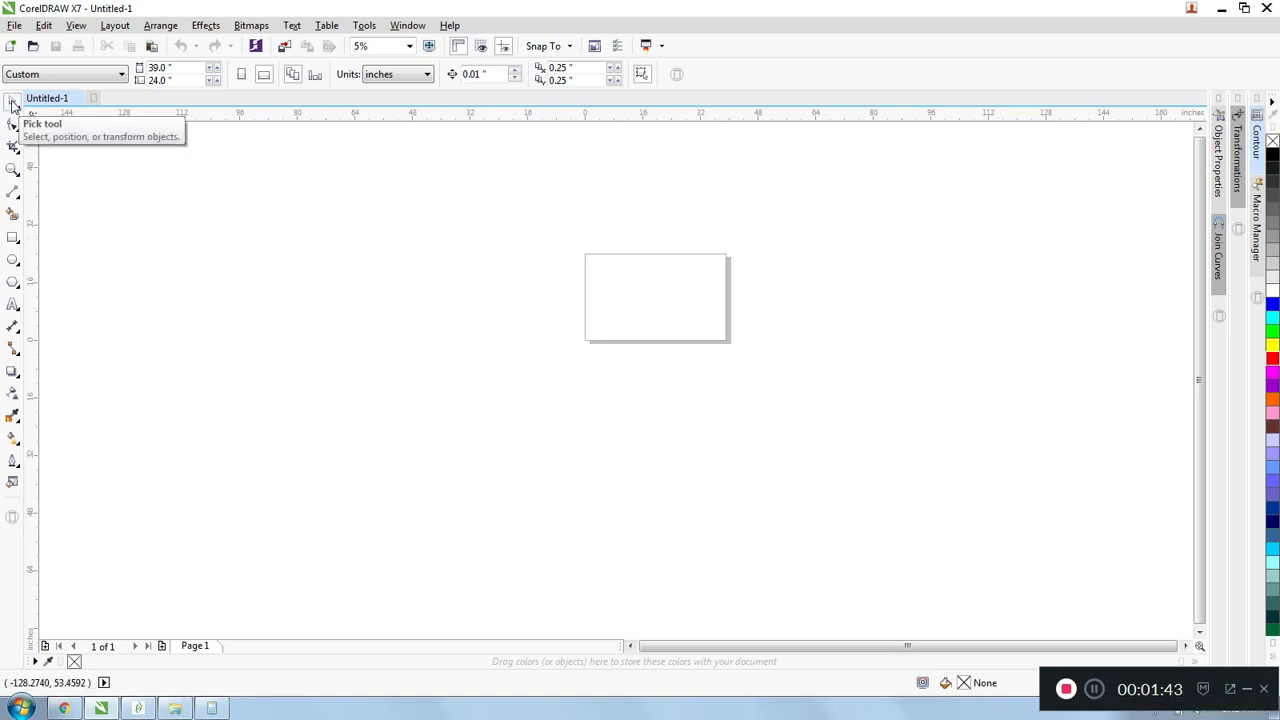
{"action": "left_click", "coordinate": [12, 393]}
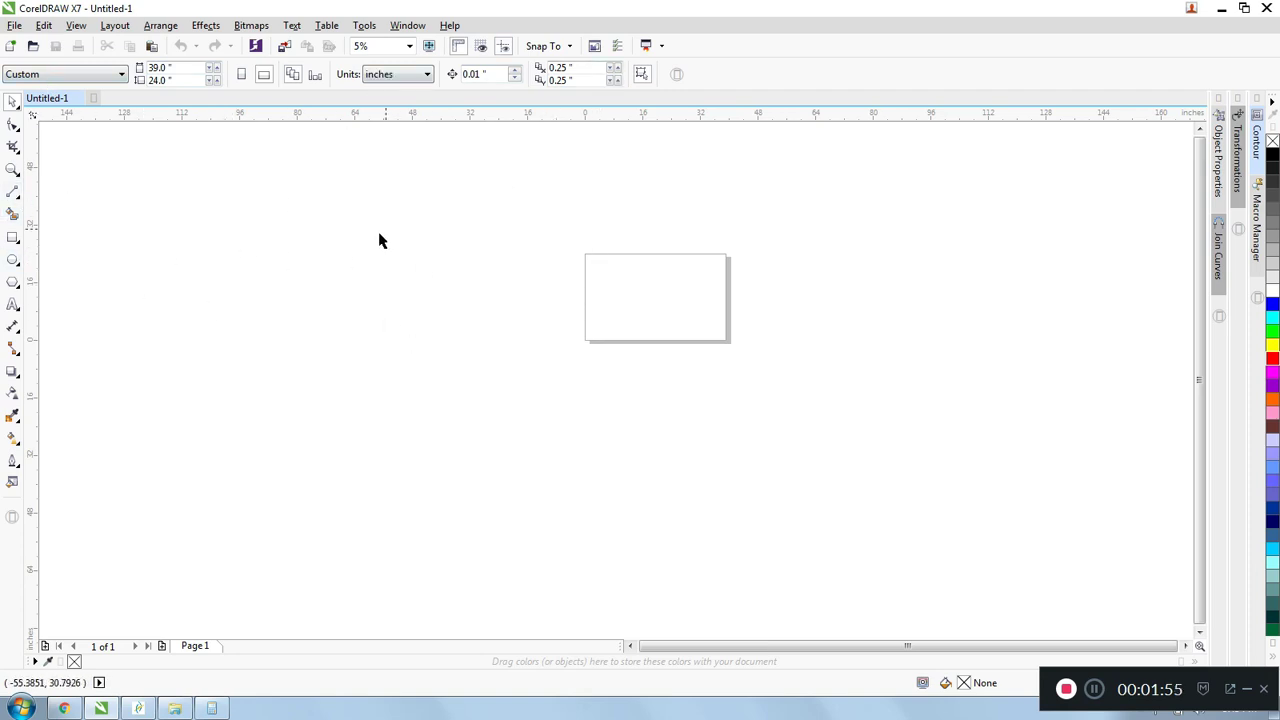
- Draw a square about 18 inches wide beside the page and a horizontal line about 23.8 inches long between them
{"action": "left_click", "coordinate": [13, 238]}
{"action": "left_click_drag", "start_coordinate": [216, 212], "coordinate": [281, 278]}
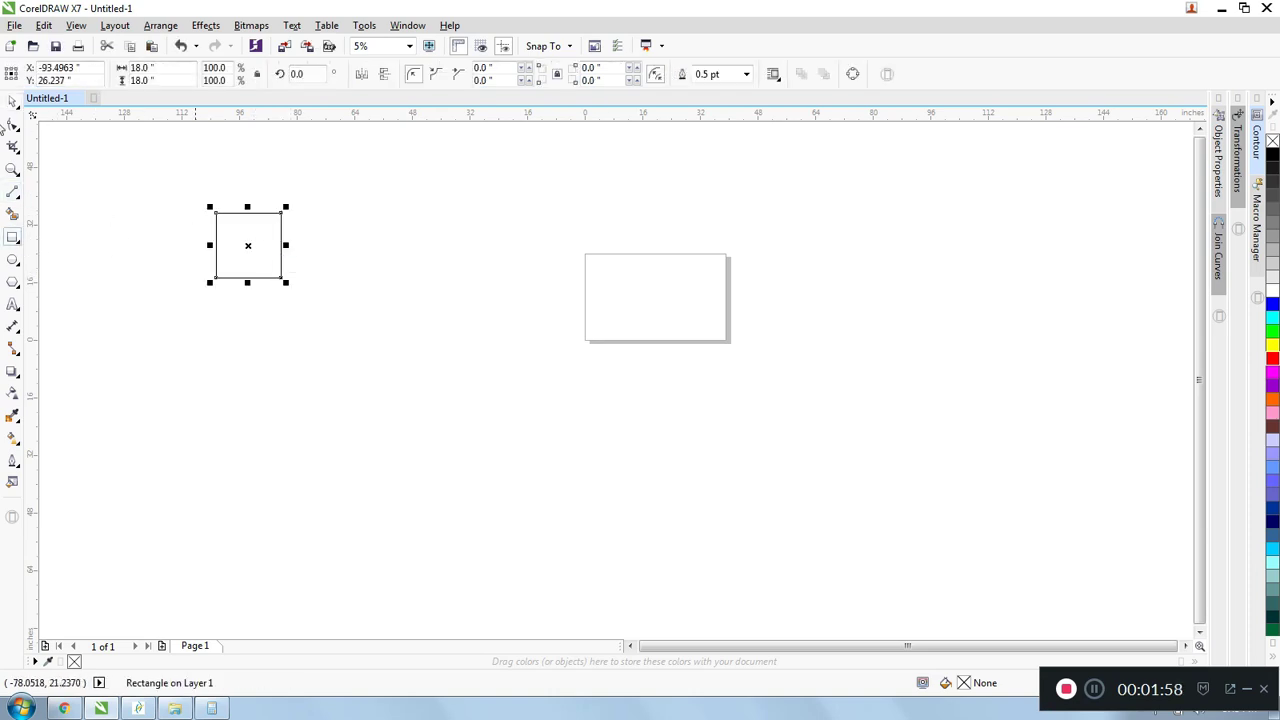
{"action": "left_click", "coordinate": [12, 196]}
{"action": "left_click", "coordinate": [398, 241]}
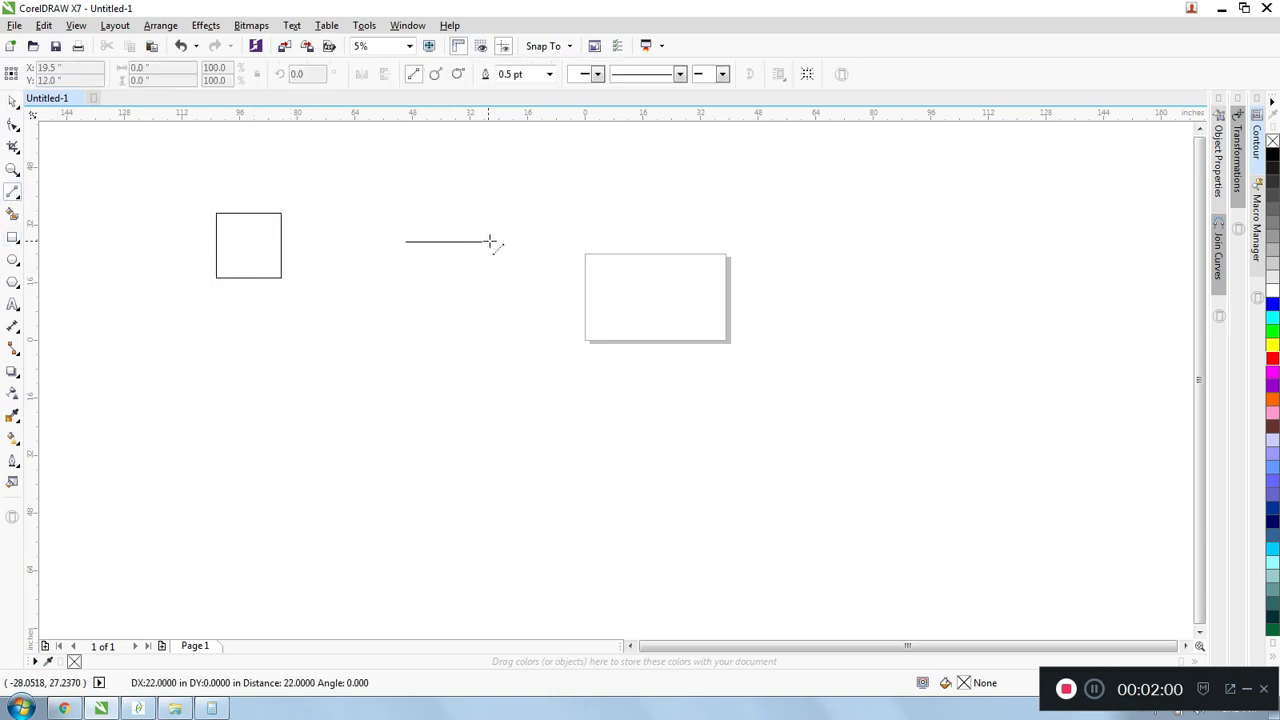
{"action": "left_click", "coordinate": [498, 241]}
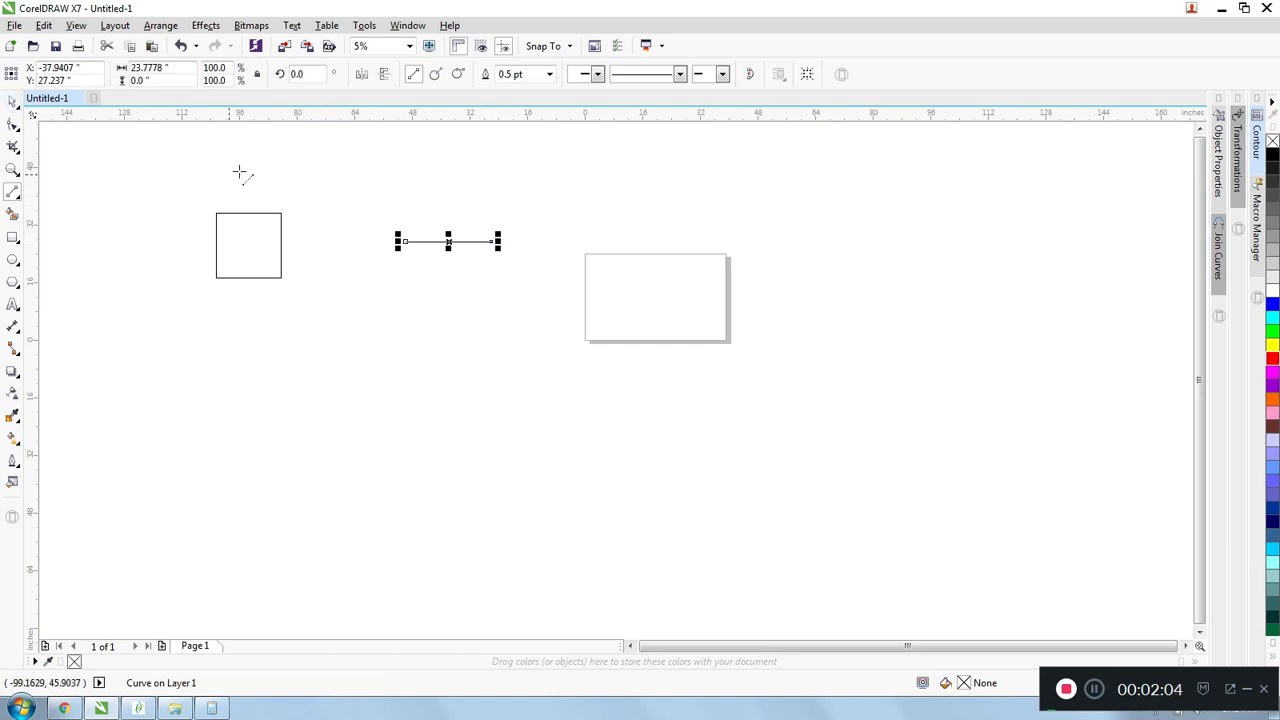
- Select the square with the Pick tool, first with a marquee around it, then directly by its outline
{"action": "left_click", "coordinate": [14, 104]}
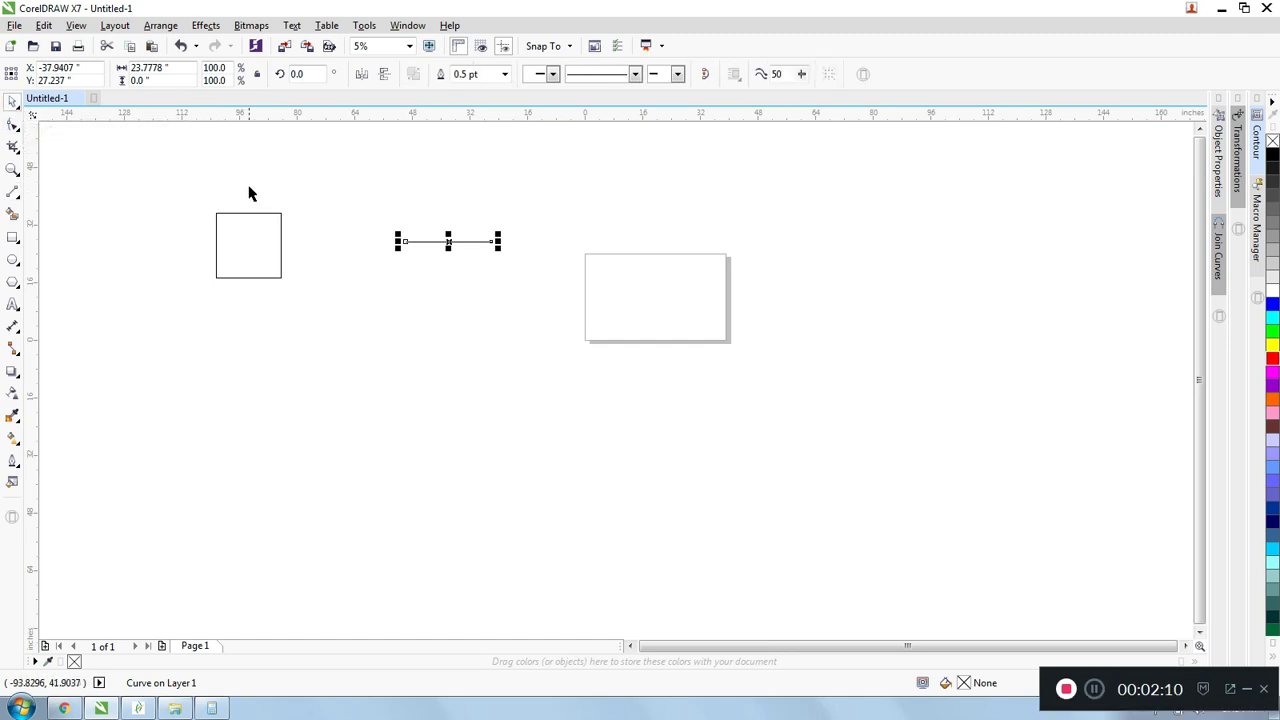
{"action": "left_click", "coordinate": [305, 187]}
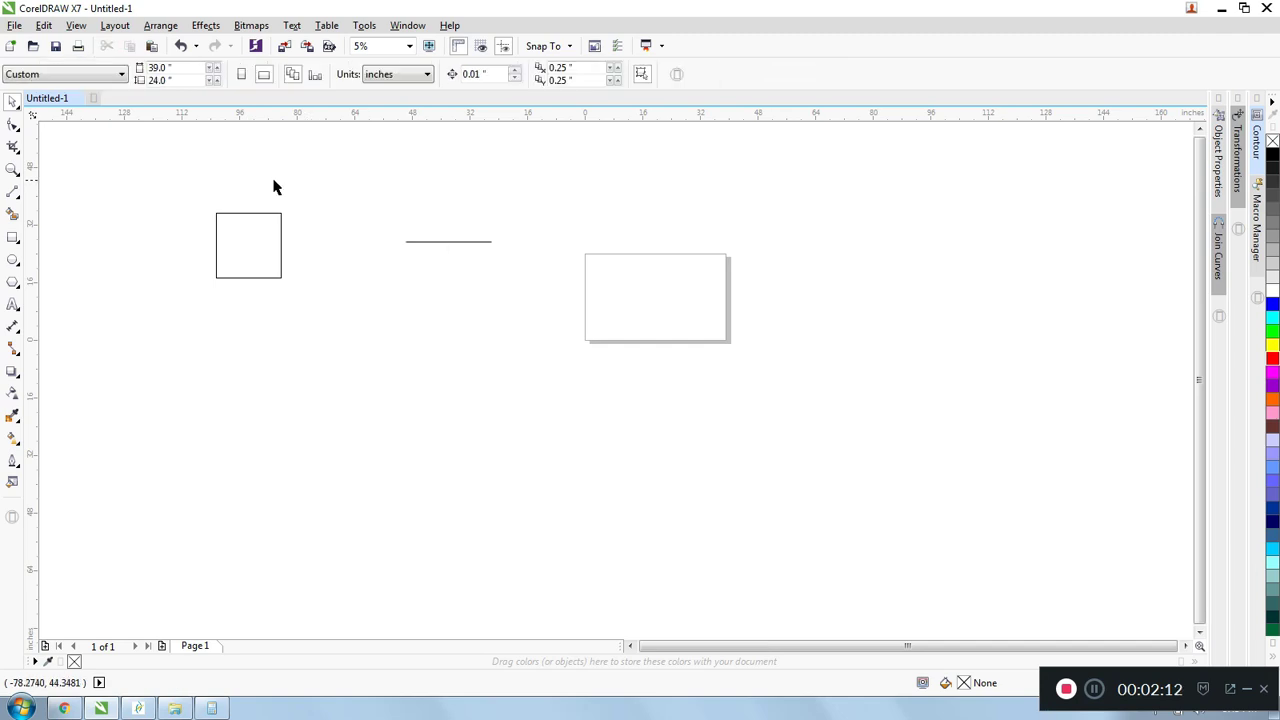
{"action": "scroll", "coordinate": [201, 193], "scroll_direction": "up", "scroll_amount": 2}
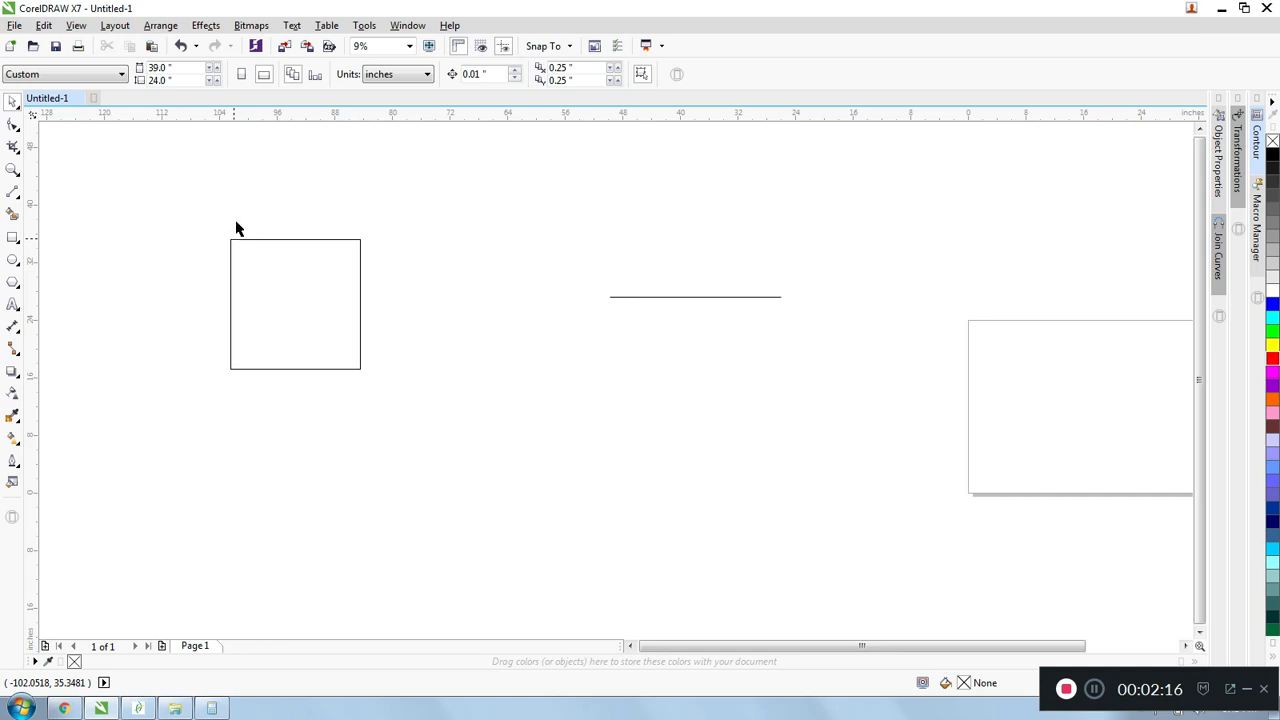
{"action": "left_click_drag", "start_coordinate": [143, 167], "coordinate": [503, 498]}
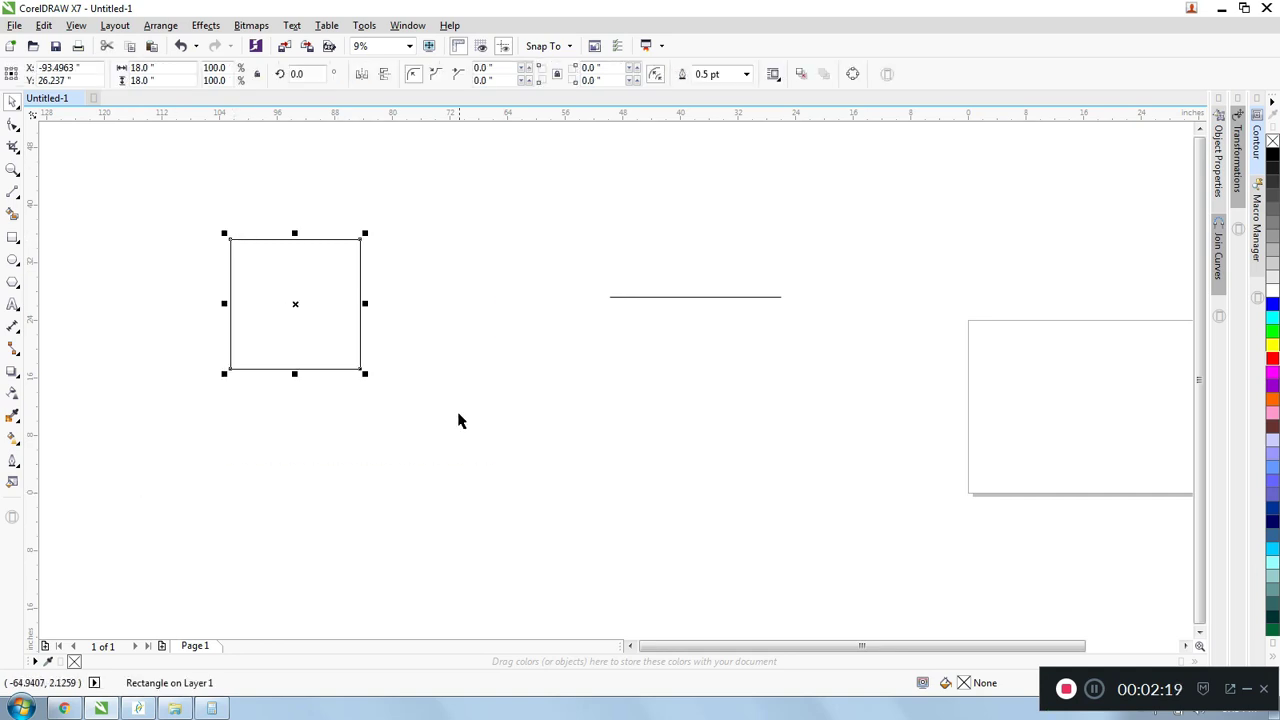
{"action": "left_click", "coordinate": [249, 218]}
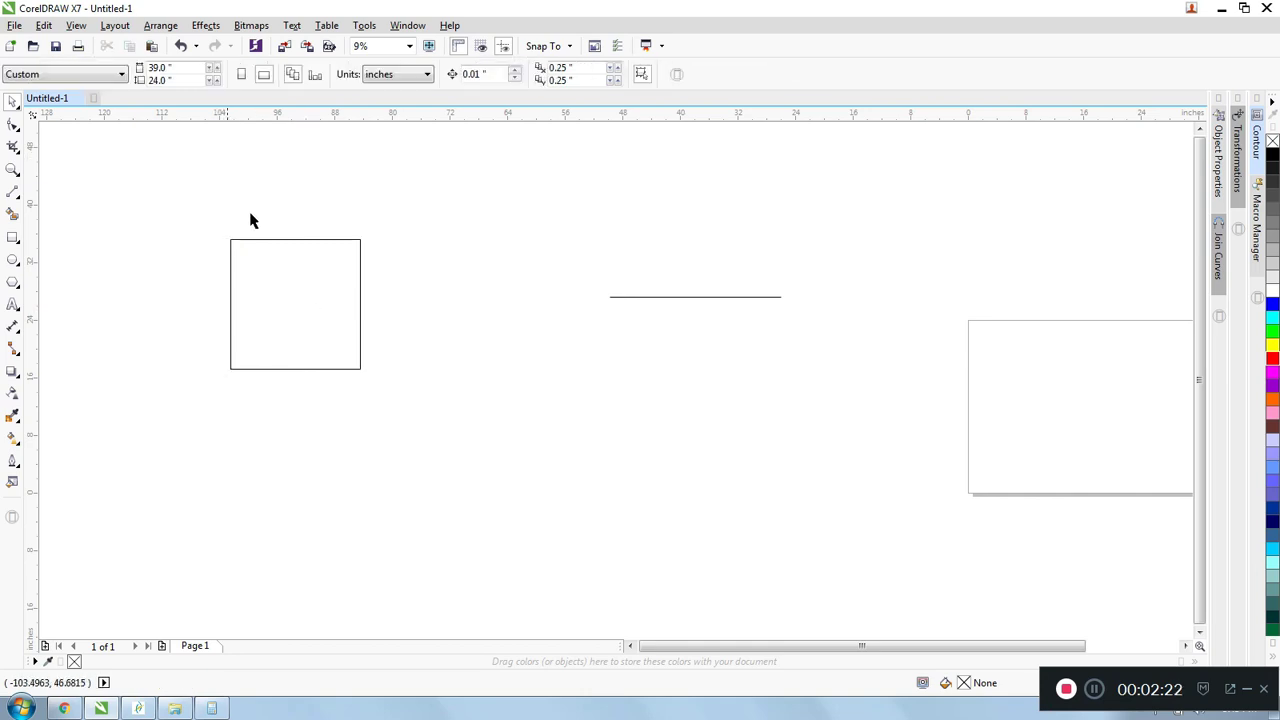
{"action": "left_click", "coordinate": [252, 247]}
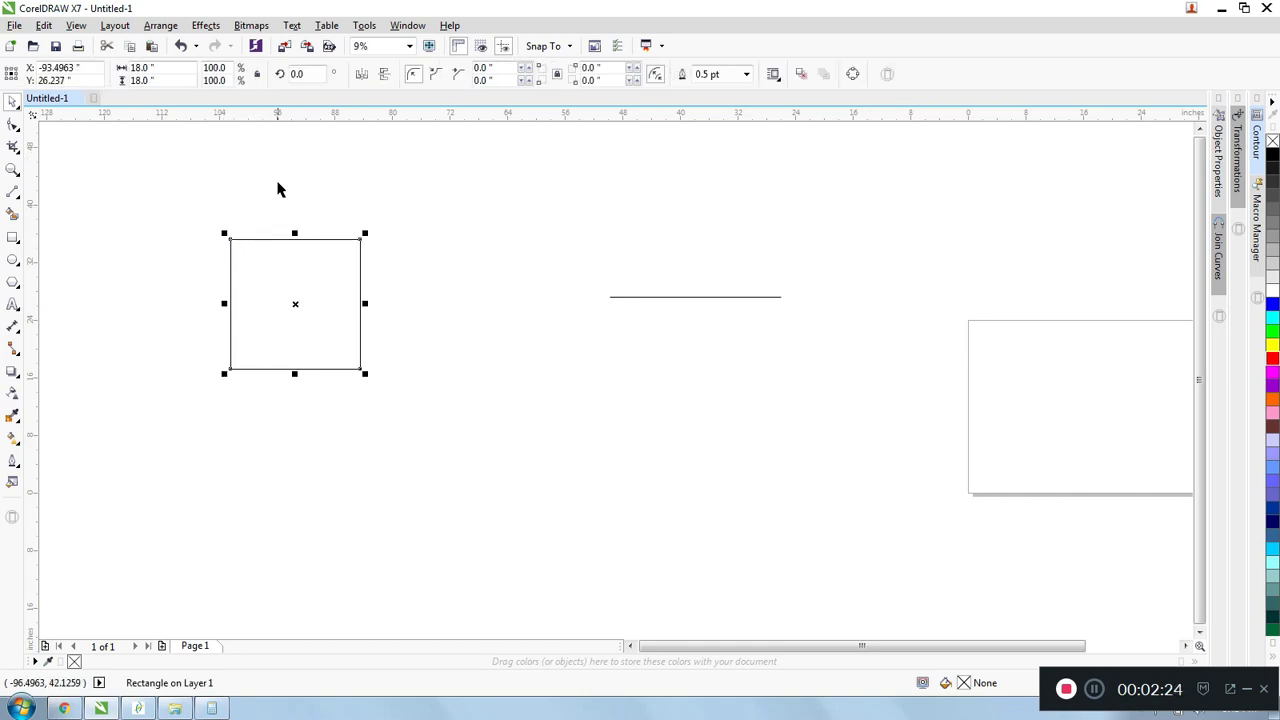
- Stretch the selected square into a rectangle about 36.4 inches wide and 22.4 inches high
{"action": "scroll", "coordinate": [217, 243], "scroll_direction": "up", "scroll_amount": 1}
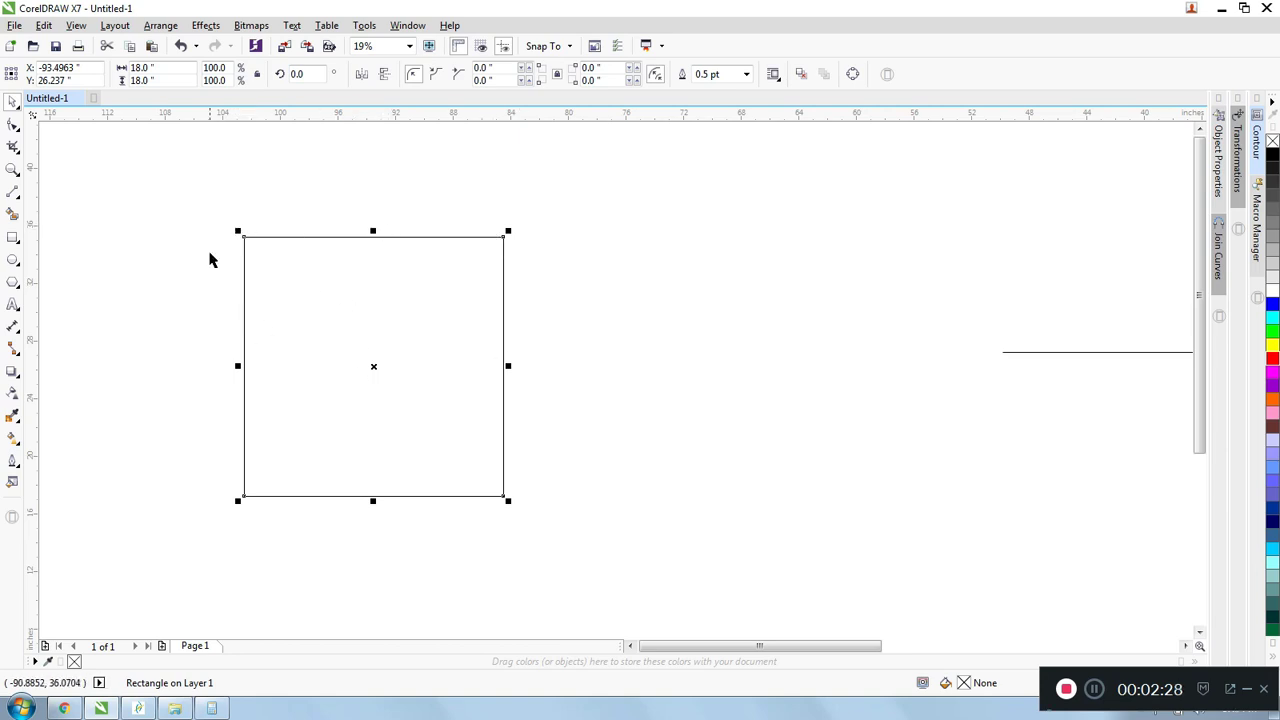
{"action": "left_click_drag", "start_coordinate": [237, 230], "coordinate": [174, 167]}
{"action": "left_click_drag", "start_coordinate": [508, 333], "coordinate": [710, 335]}
- Reposition the rectangle on the drawing area, leaving its centre at about X -93.2, Y 26.4 inches
{"action": "scroll", "coordinate": [546, 289], "scroll_direction": "down", "scroll_amount": 1}
{"action": "scroll", "coordinate": [546, 289], "scroll_direction": "up", "scroll_amount": 1}
{"action": "scroll", "coordinate": [428, 290], "scroll_direction": "down", "scroll_amount": 1}
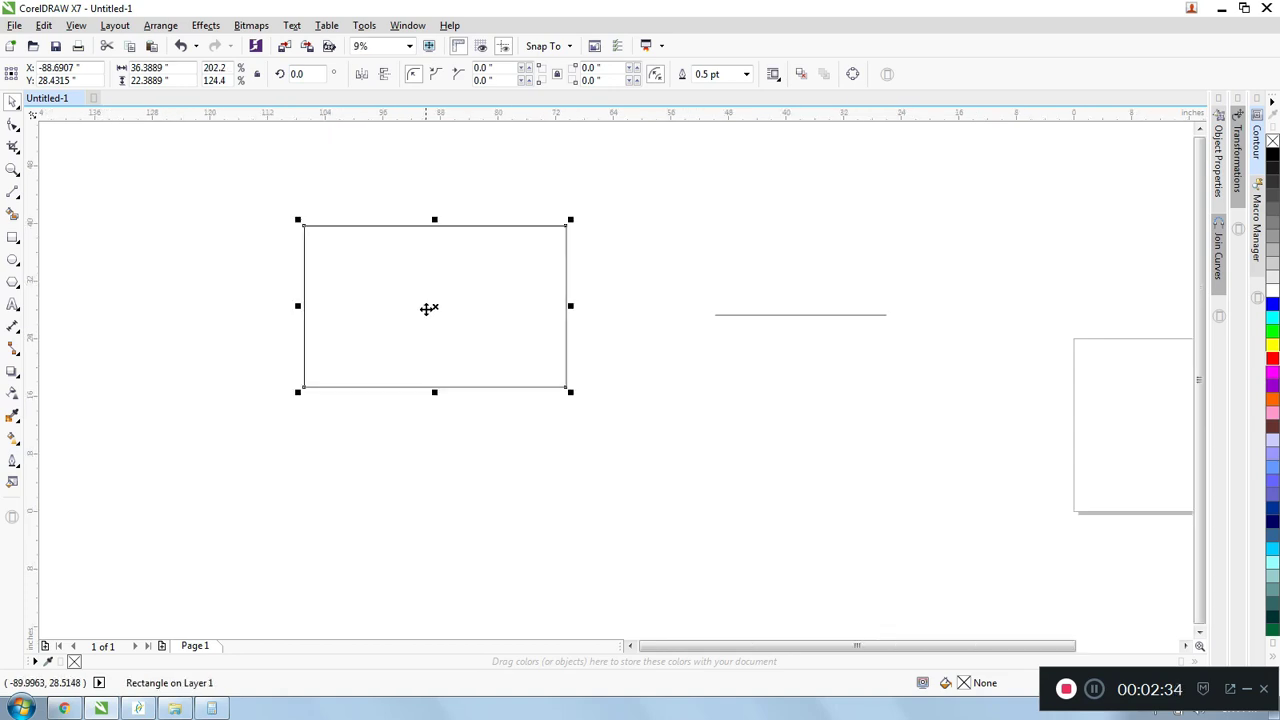
{"action": "left_click_drag", "start_coordinate": [437, 303], "coordinate": [483, 355]}
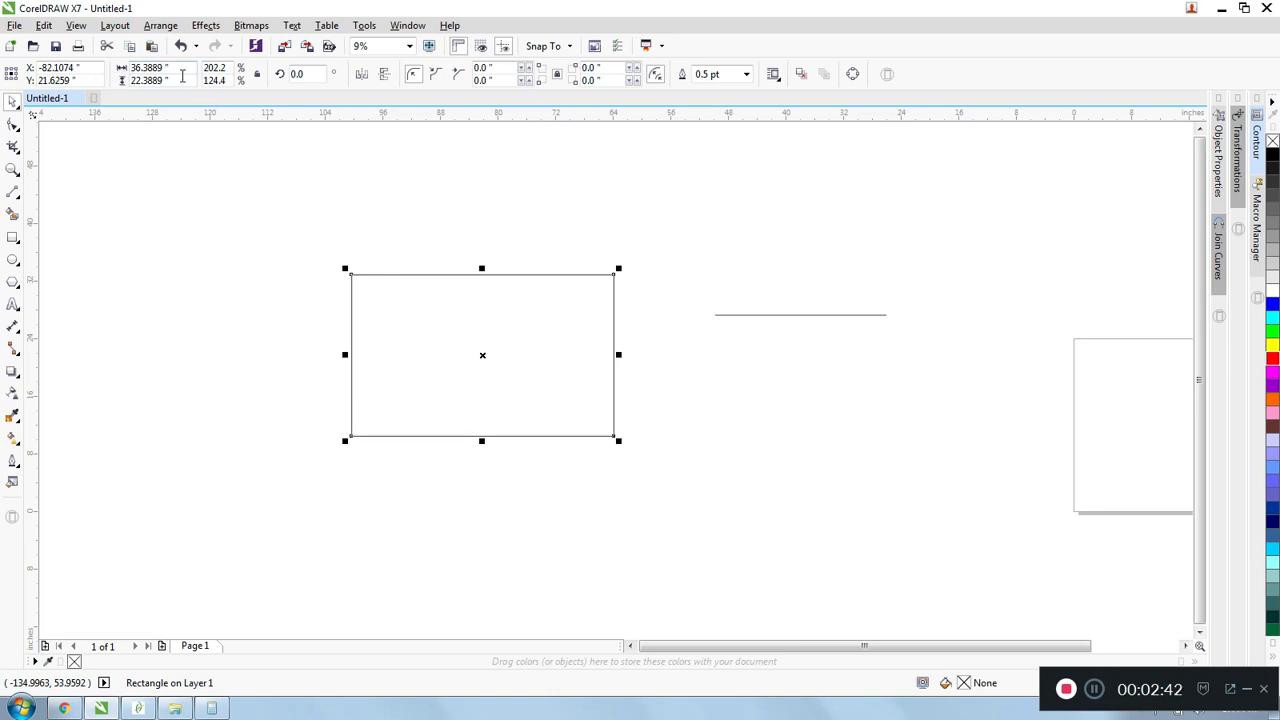
{"action": "left_click_drag", "start_coordinate": [483, 354], "coordinate": [403, 321]}
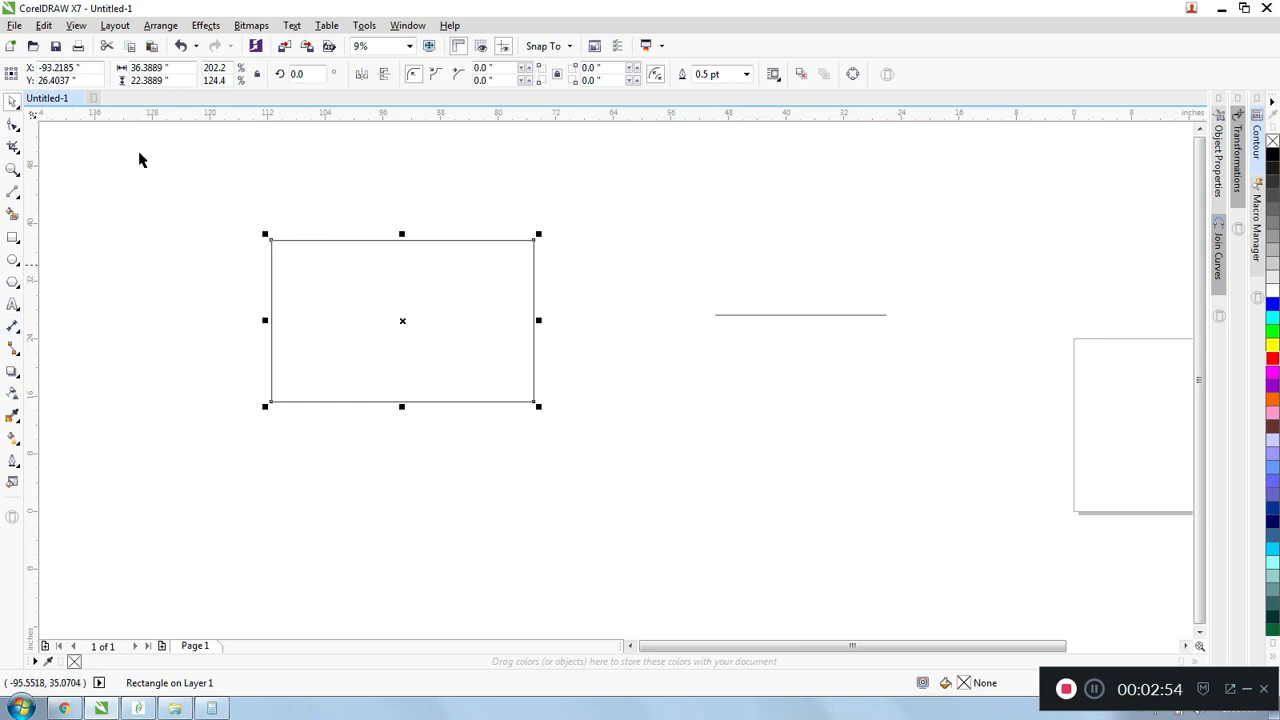
- Draw a second, smaller rectangle above and left of the large one and size it to 10 by 20 inches
{"action": "left_click", "coordinate": [13, 237]}
{"action": "left_click_drag", "start_coordinate": [78, 174], "coordinate": [150, 245]}
{"action": "left_click", "coordinate": [145, 67]}
{"action": "type", "text": "10"}
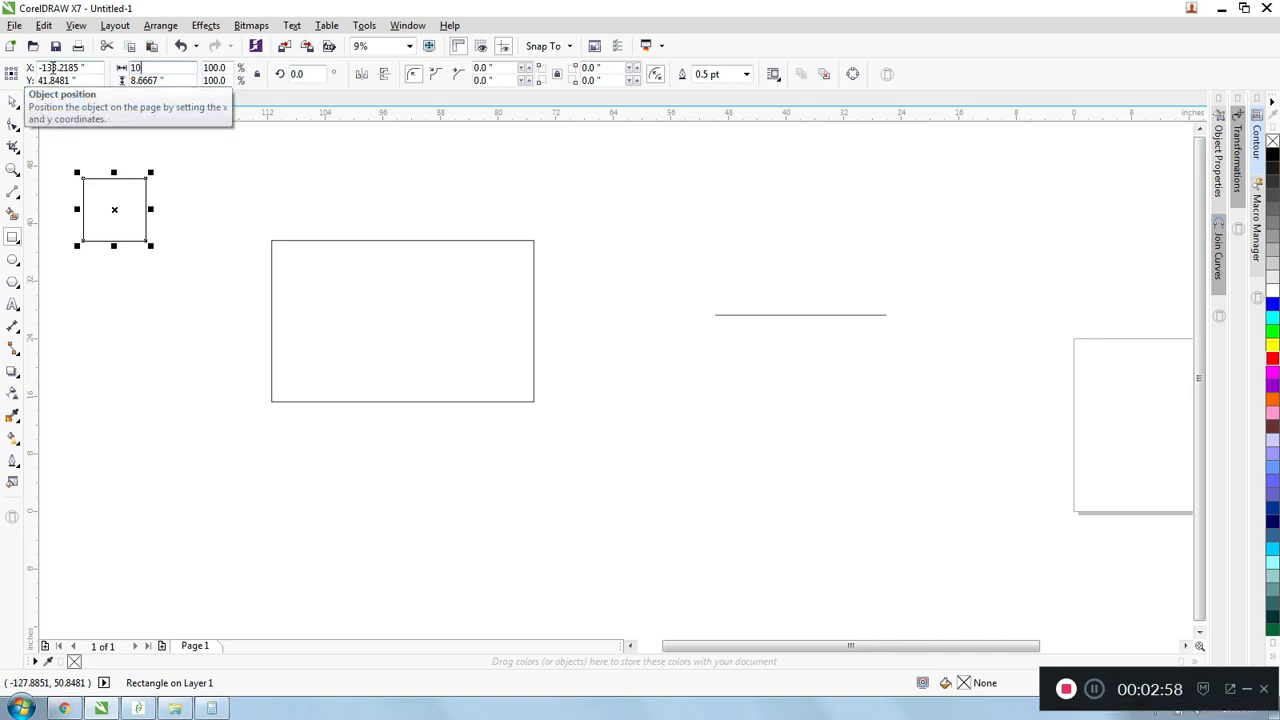
{"action": "key", "text": "Tab"}
{"action": "type", "text": "20"}
{"action": "key", "text": "Return"}
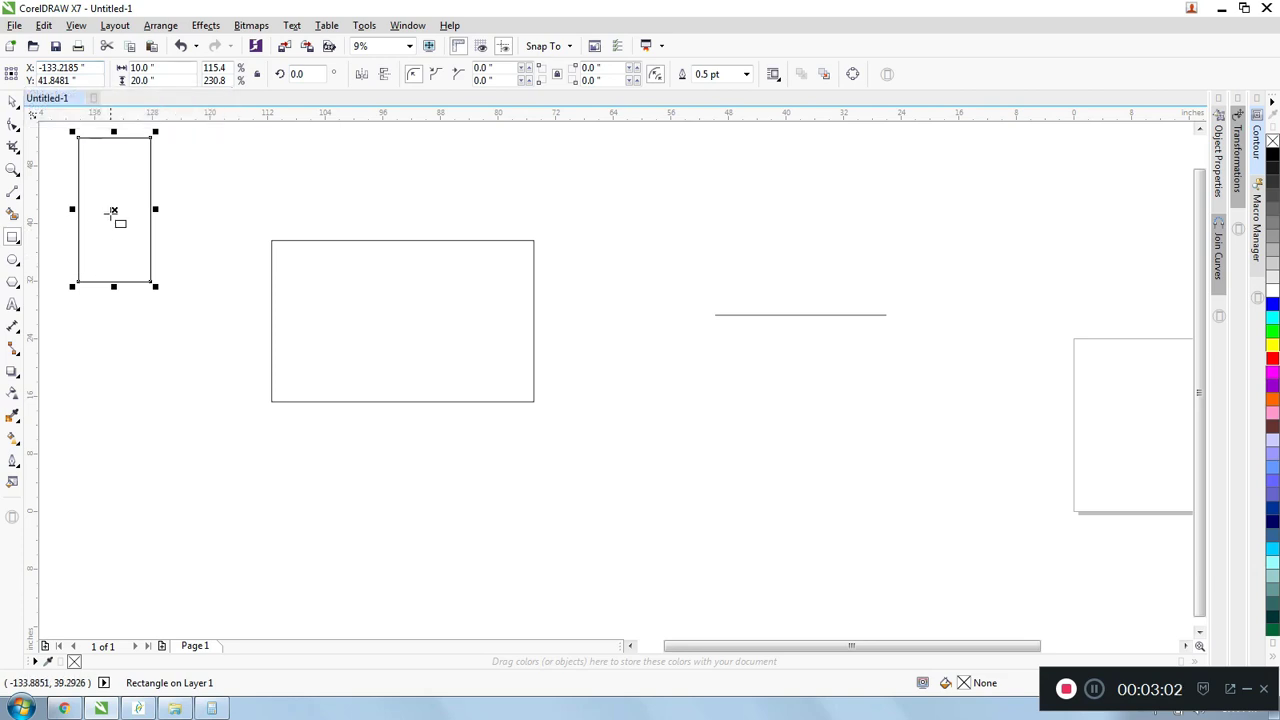
- Move the small rectangle between the large rectangle and the line, and scale it proportionally to a width of 15 inches
{"action": "left_click_drag", "start_coordinate": [114, 209], "coordinate": [640, 399]}
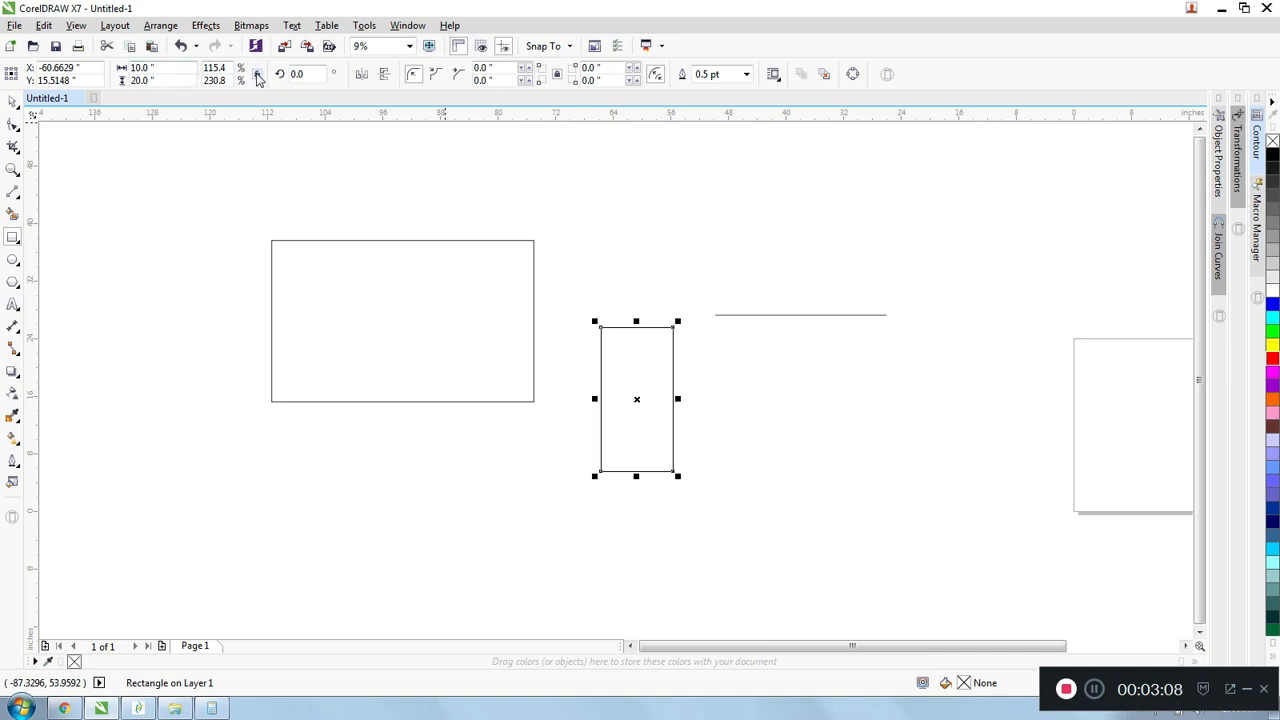
{"action": "left_click", "coordinate": [174, 67]}
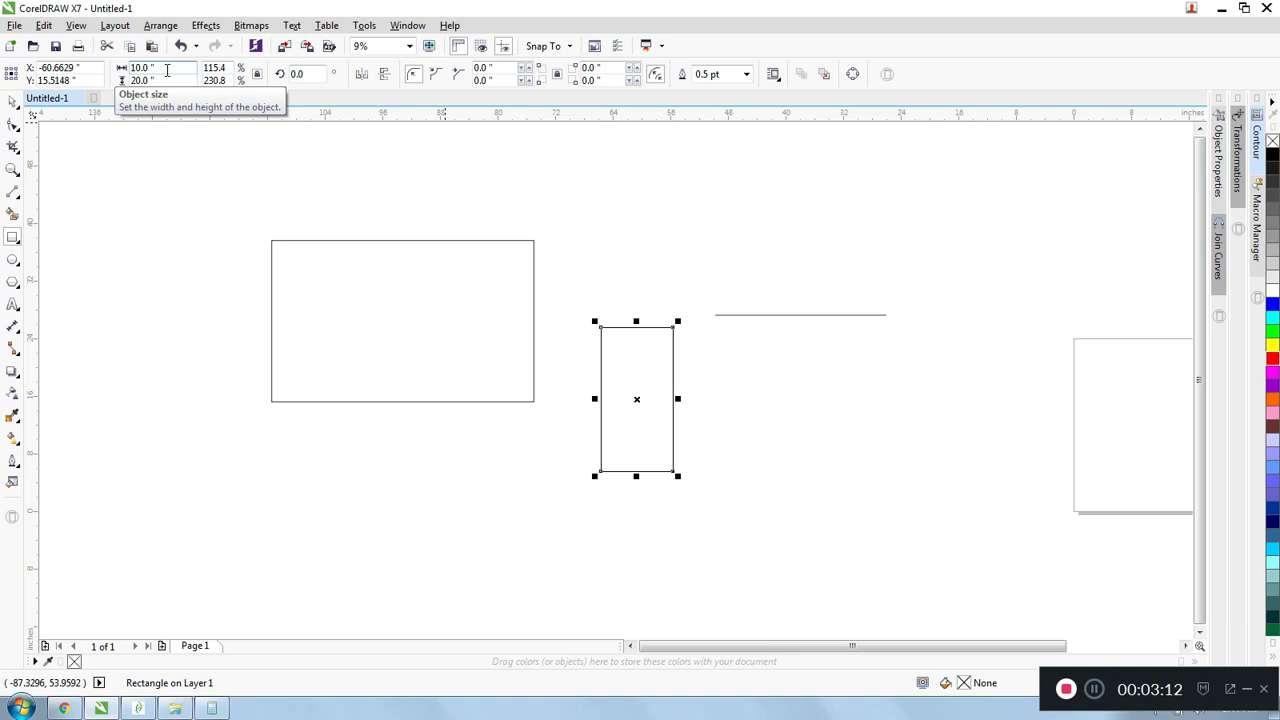
{"action": "left_click_drag", "start_coordinate": [167, 70], "coordinate": [75, 57]}
{"action": "type", "text": "1"}
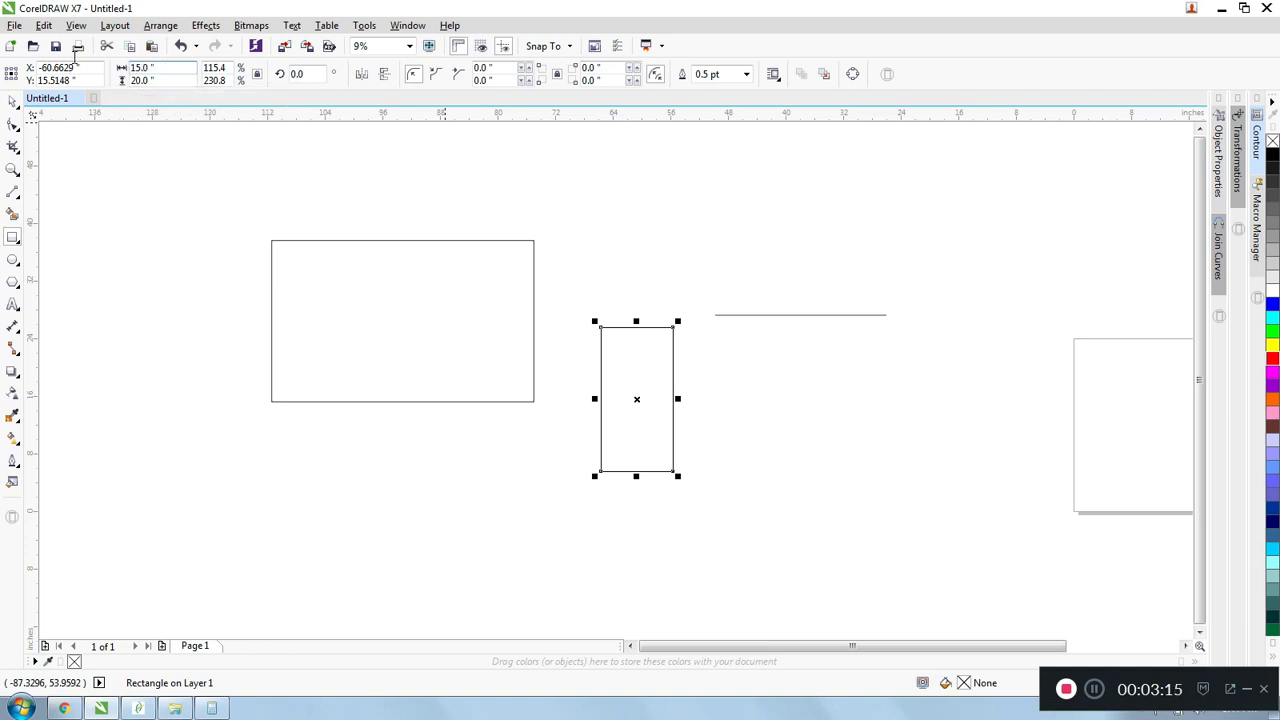
{"action": "key", "text": "Return"}
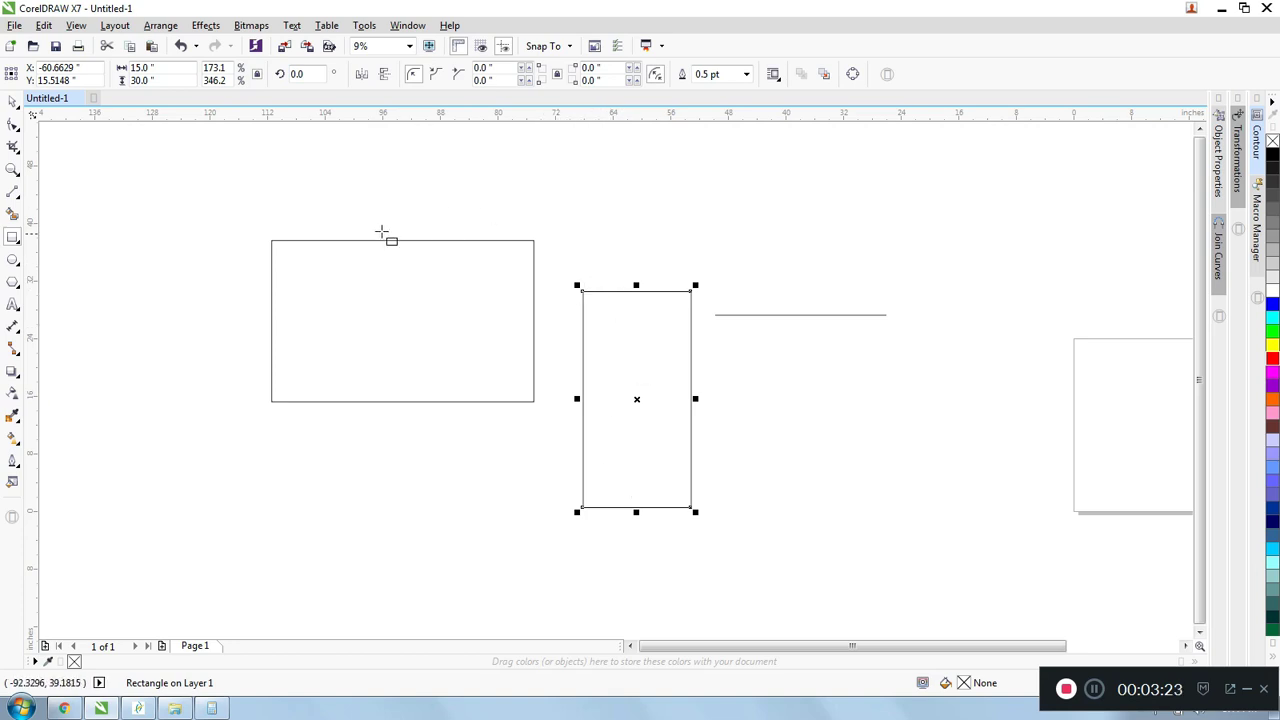
- Delete the tall rectangle between the large rectangle and the line
{"action": "key", "text": "space"}
{"action": "left_click", "coordinate": [358, 266]}
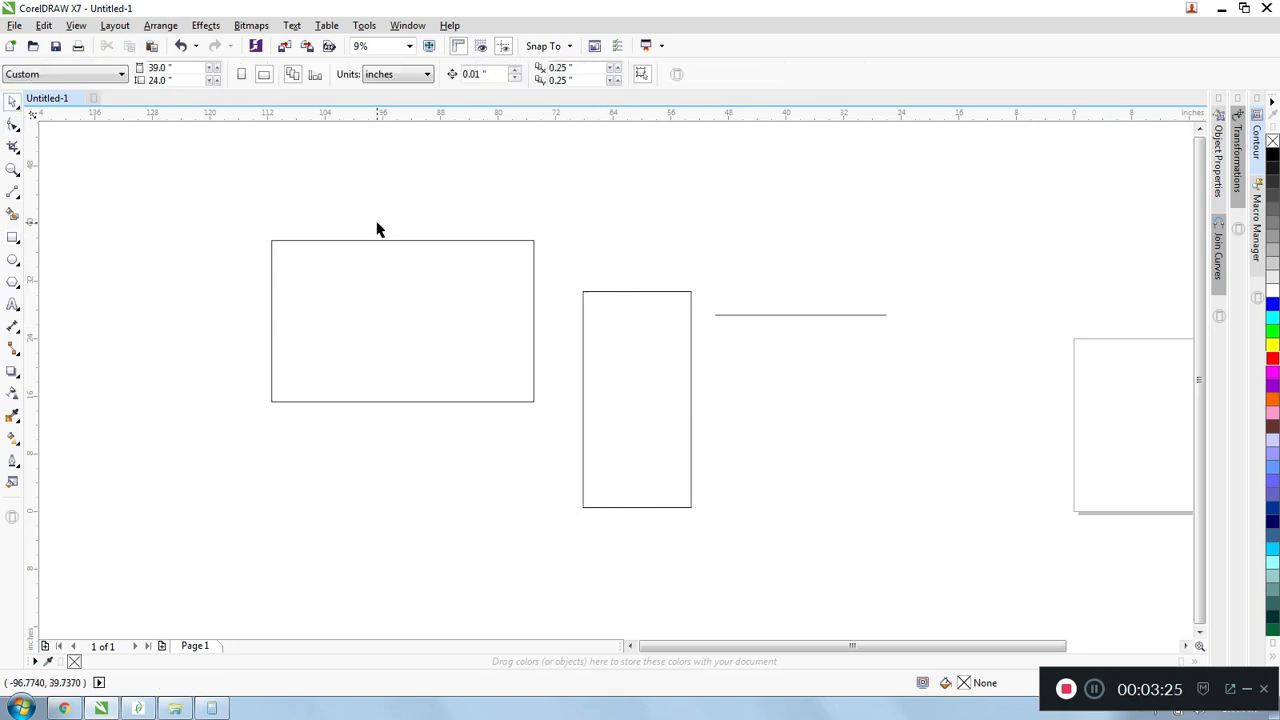
{"action": "left_click", "coordinate": [592, 294]}
{"action": "key", "text": "Delete"}
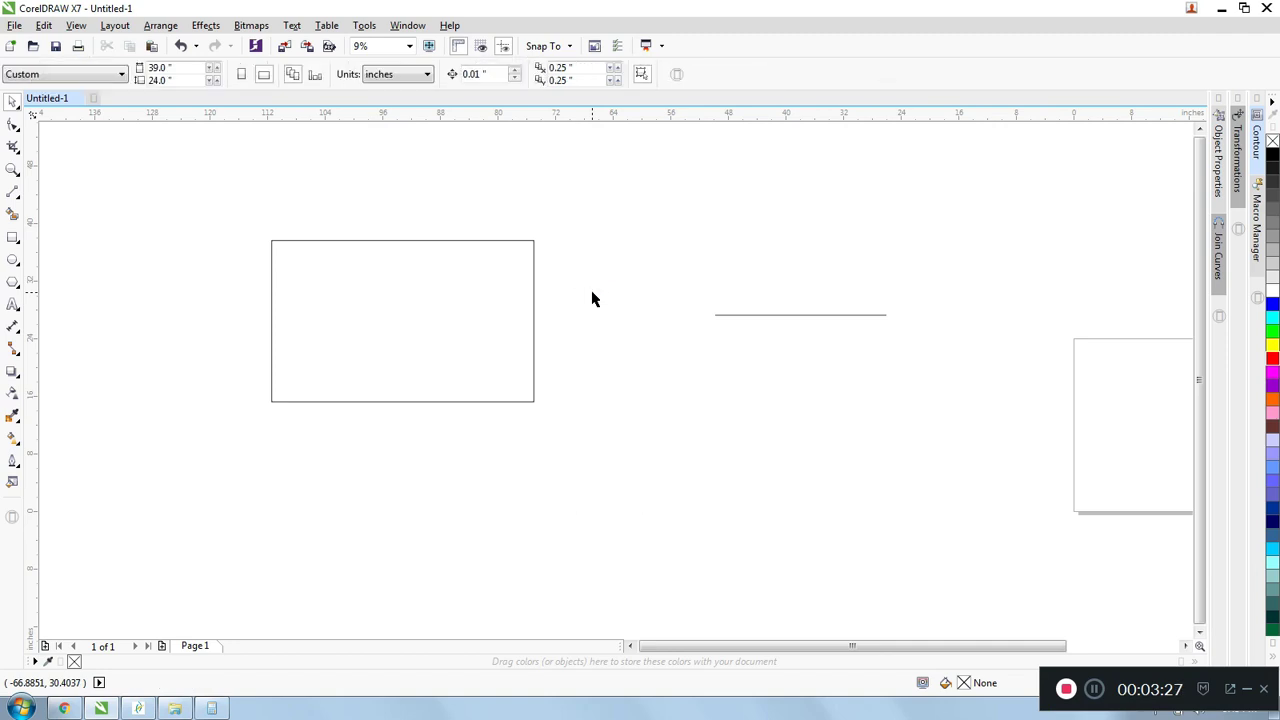
- Rotate the remaining rectangle about its centre to an angle of about 23.7 degrees
{"action": "left_click", "coordinate": [407, 242]}
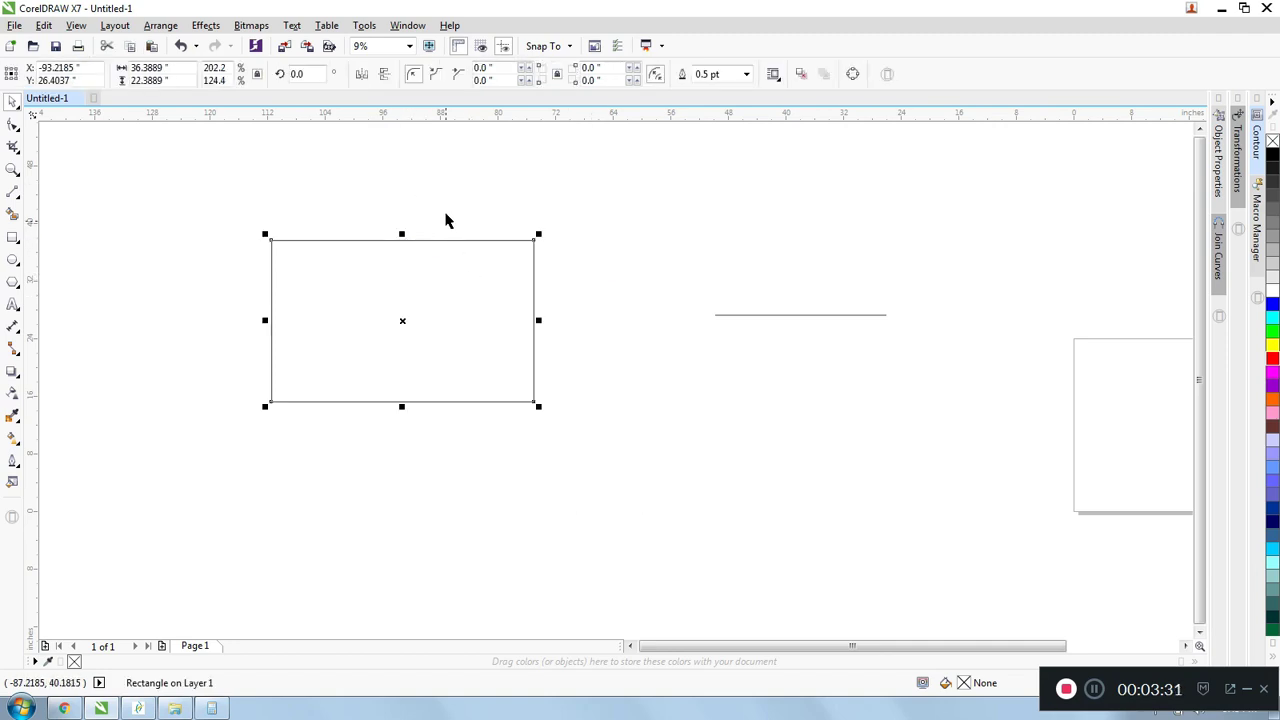
{"action": "left_click", "coordinate": [372, 245]}
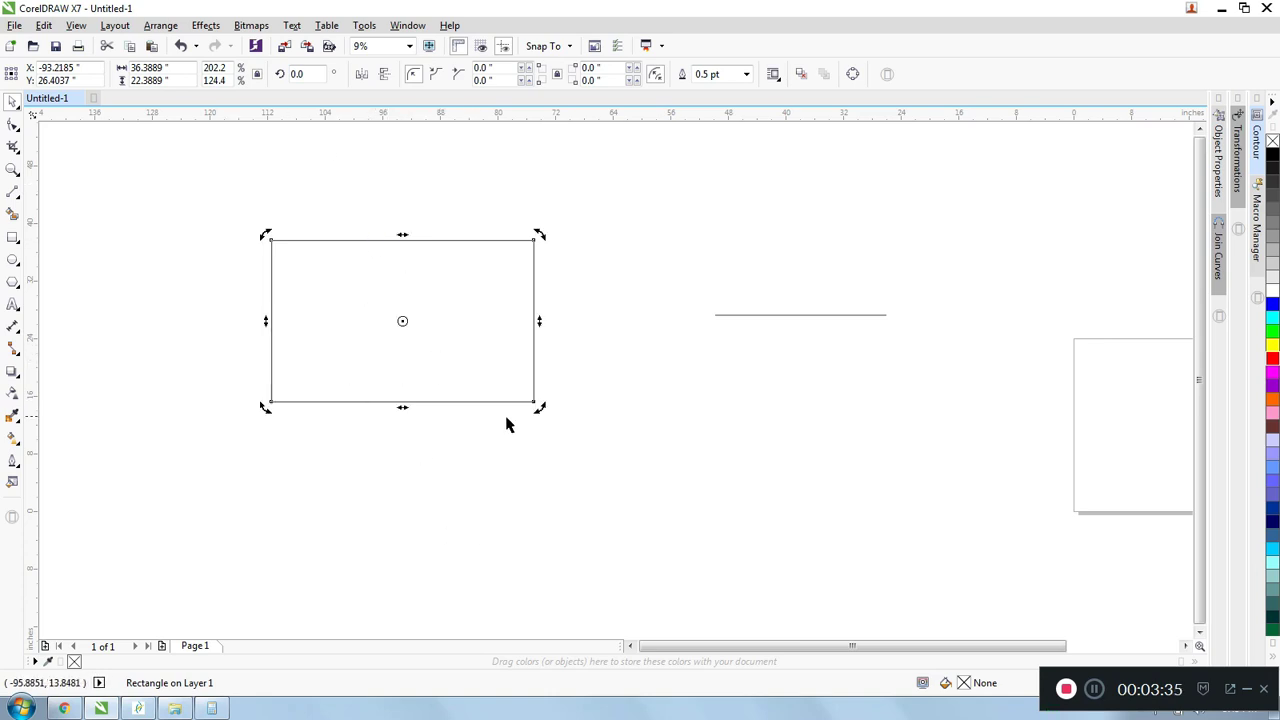
{"action": "left_click_drag", "start_coordinate": [263, 233], "coordinate": [209, 231]}
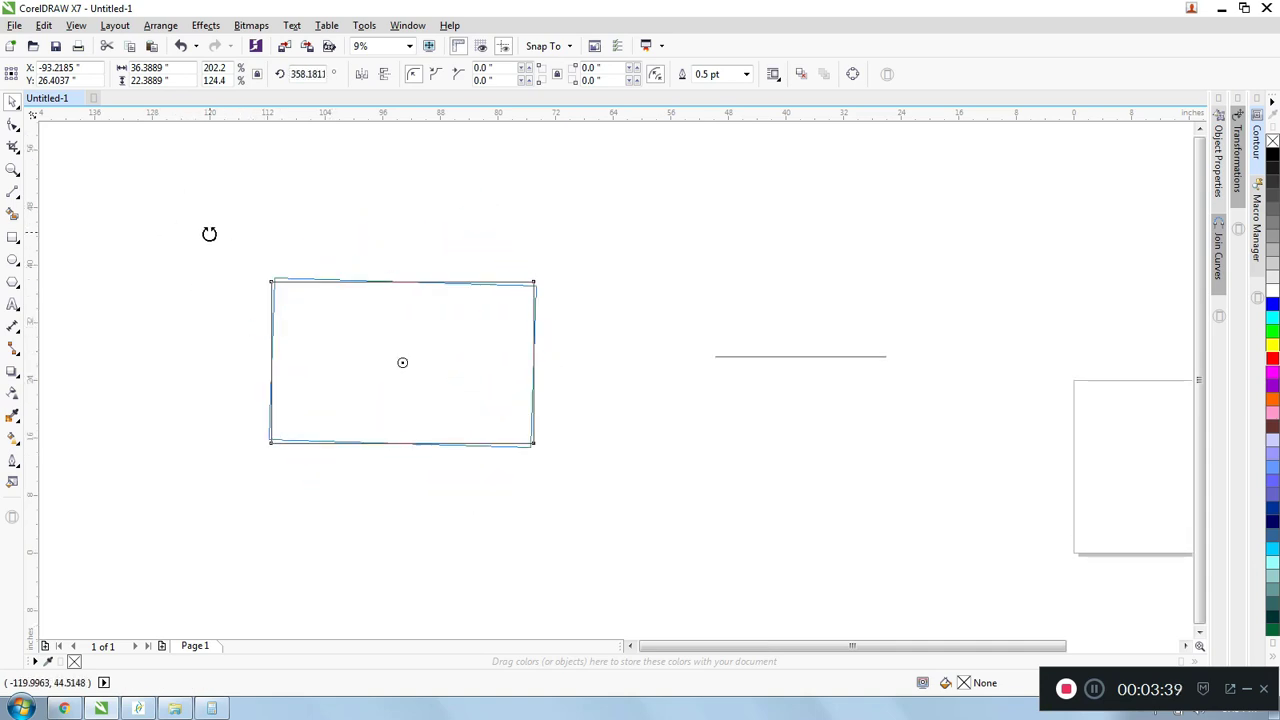
{"action": "left_click_drag", "start_coordinate": [336, 283], "coordinate": [297, 323]}
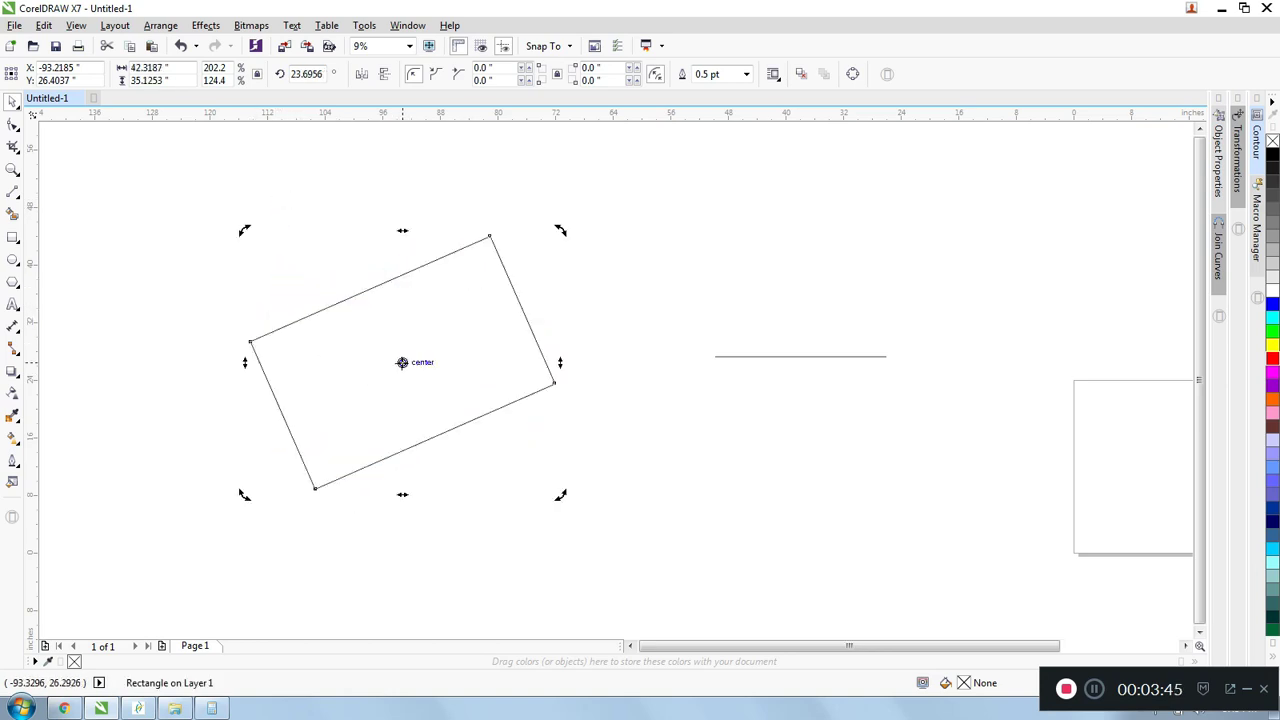
- Move the rectangle's rotation centre to its lowest corner and rotate it around that point to about 359.8 degrees
{"action": "left_click_drag", "start_coordinate": [402, 362], "coordinate": [315, 488]}
{"action": "left_click_drag", "start_coordinate": [463, 423], "coordinate": [577, 490]}
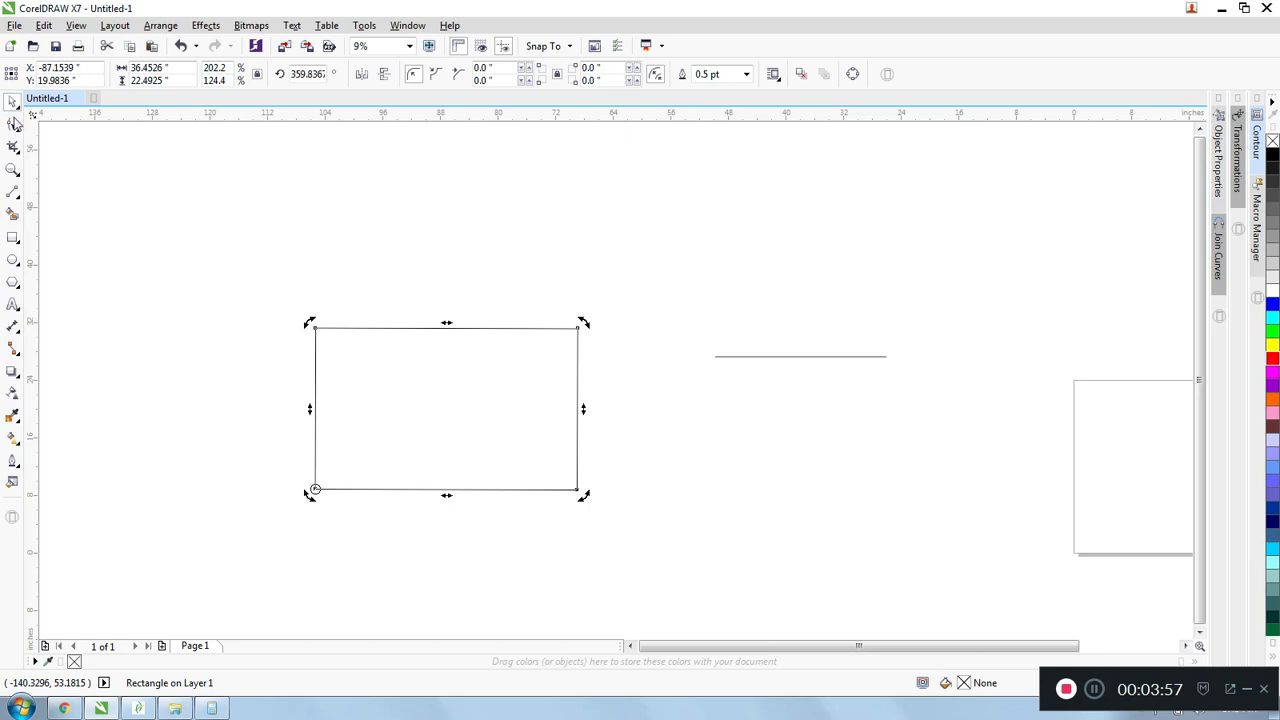
- Move the large rectangle slightly upward and set its rotation angle to 0 degrees
{"action": "left_click", "coordinate": [452, 352]}
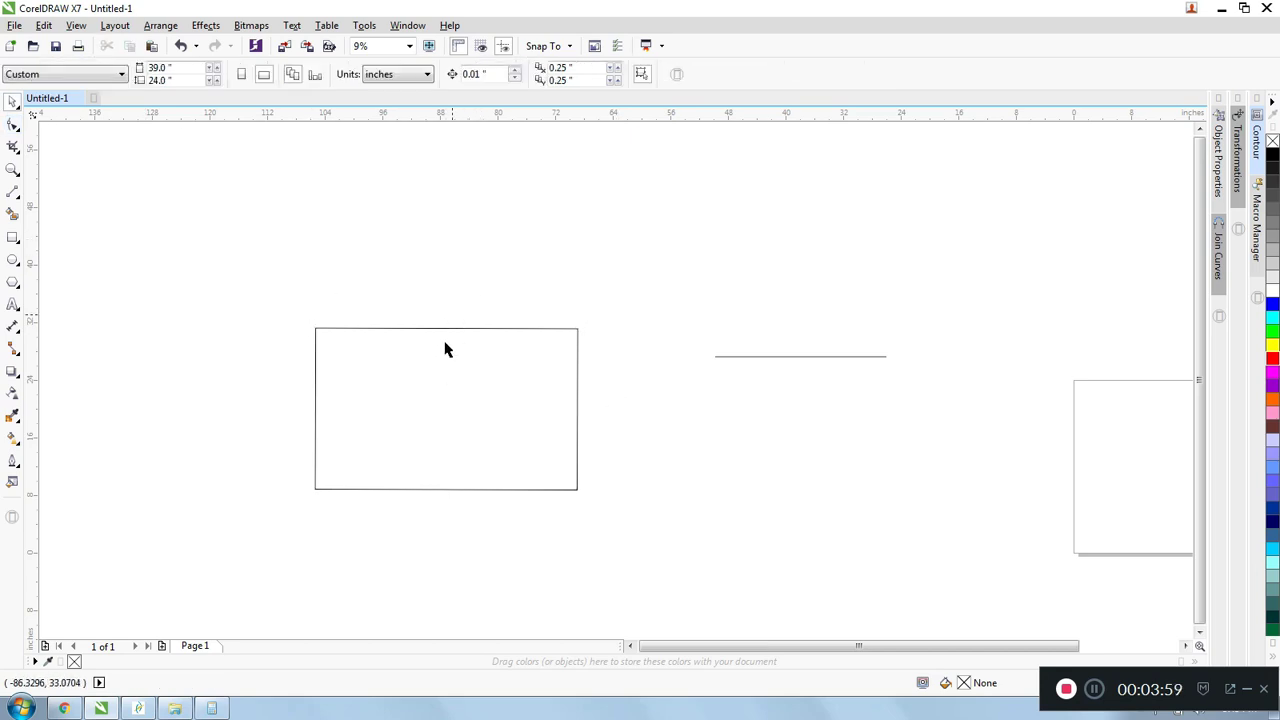
{"action": "left_click", "coordinate": [452, 338]}
{"action": "left_click_drag", "start_coordinate": [446, 403], "coordinate": [437, 357]}
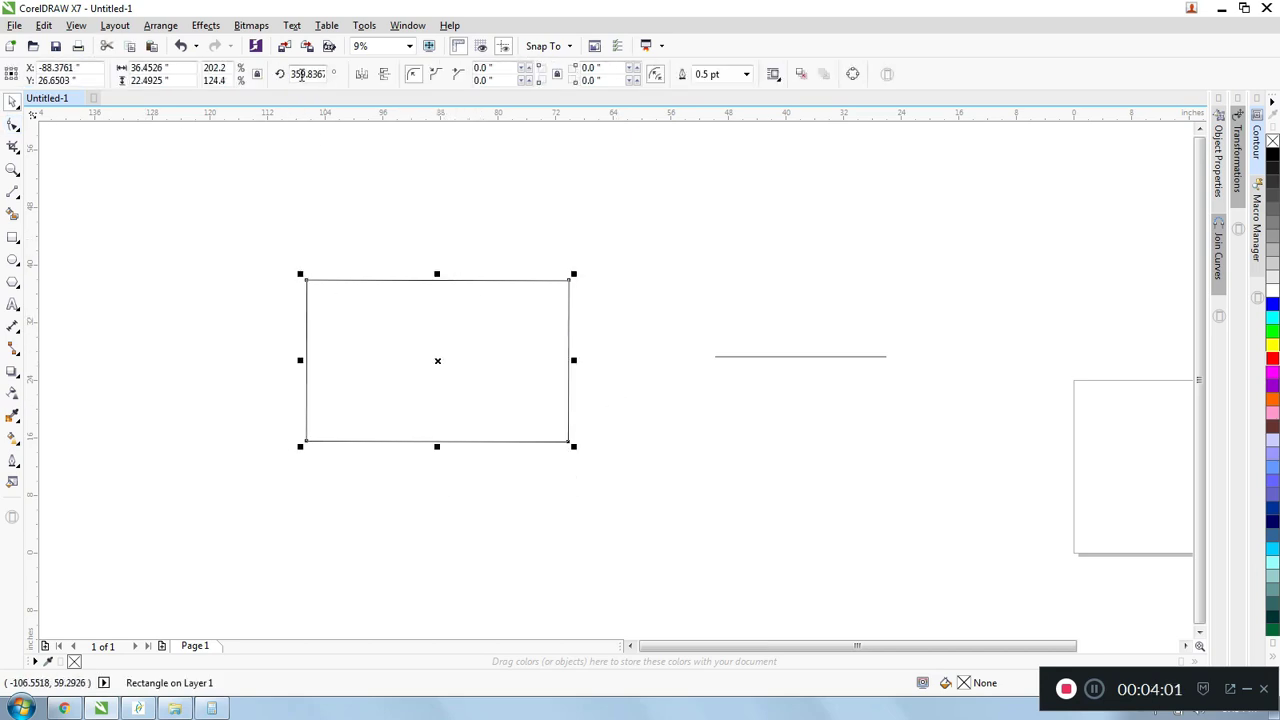
{"action": "double_click", "coordinate": [303, 74]}
{"action": "type", "text": "0"}
{"action": "key", "text": "Return"}
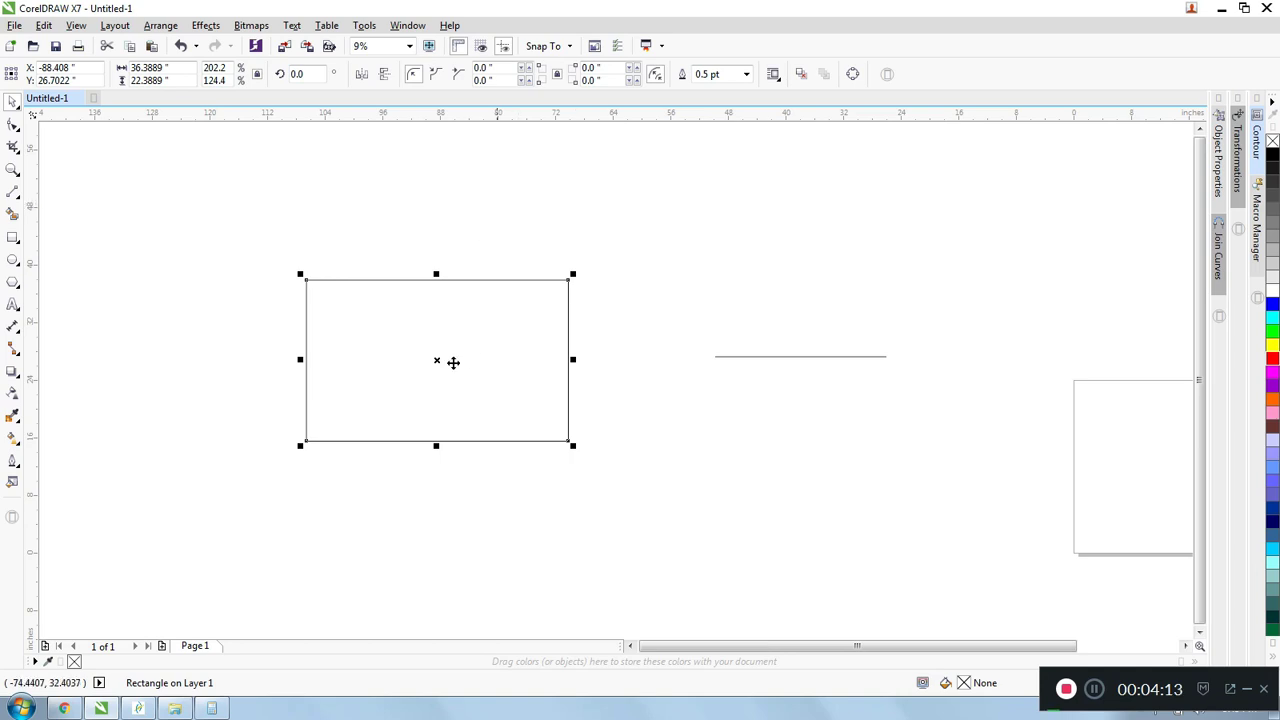
- Move the large rectangle further up and to the left, and move the horizontal line up and to the left towards it
{"action": "left_click_drag", "start_coordinate": [437, 360], "coordinate": [365, 296]}
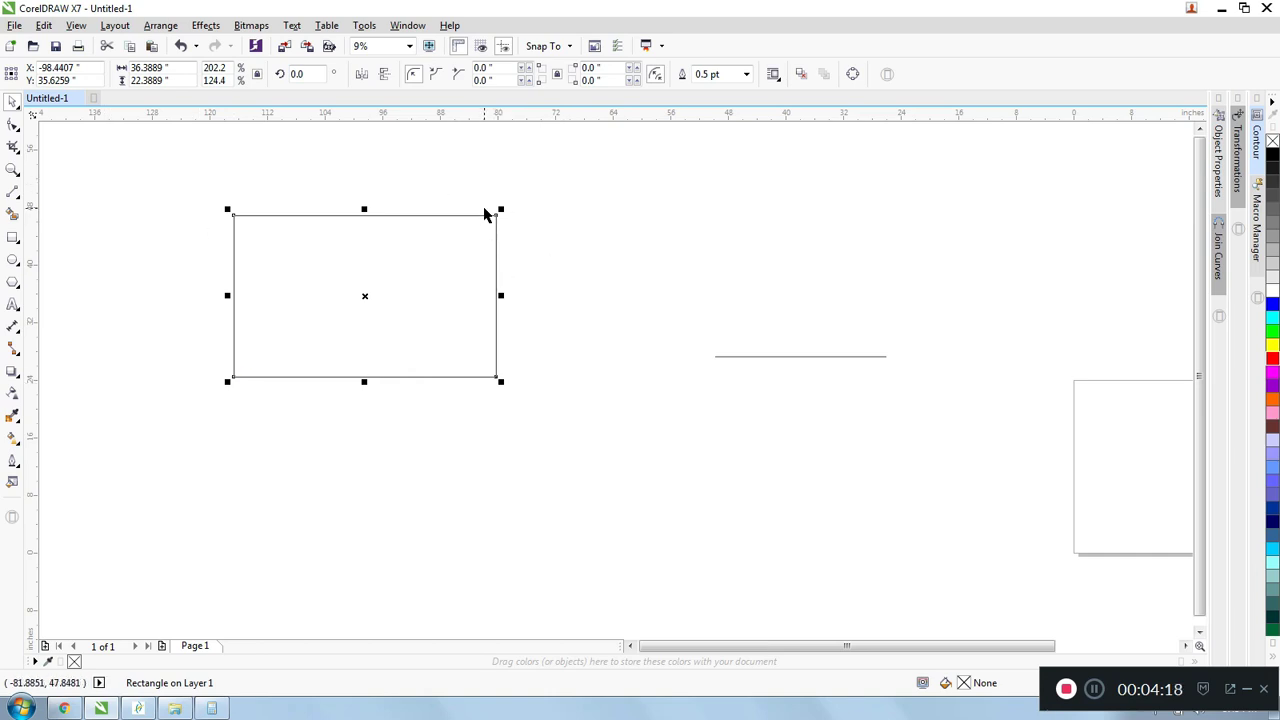
{"action": "left_click_drag", "start_coordinate": [258, 220], "coordinate": [271, 189]}
{"action": "left_click", "coordinate": [822, 357]}
{"action": "left_click_drag", "start_coordinate": [803, 356], "coordinate": [666, 261]}
- With the Shape tool, reposition the line's left end node and add a node near its middle so the line bends there
{"action": "scroll", "coordinate": [666, 261], "scroll_direction": "up", "scroll_amount": 2}
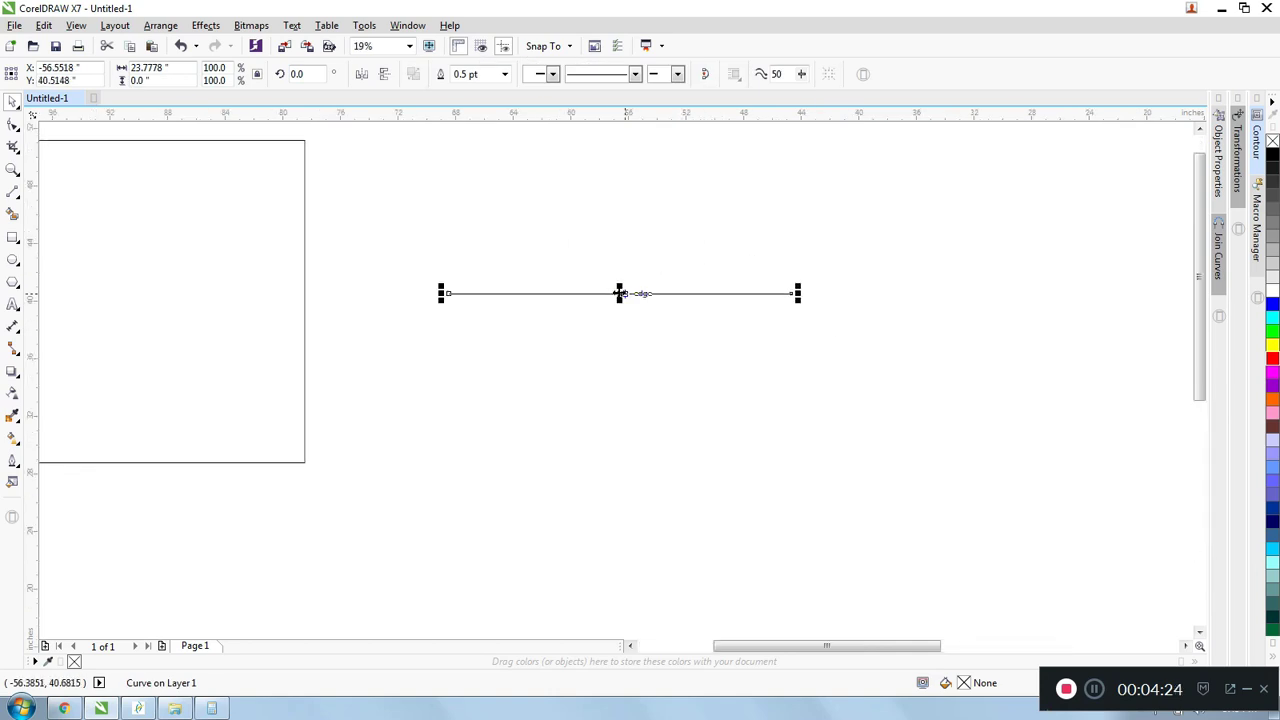
{"action": "double_click", "coordinate": [619, 293]}
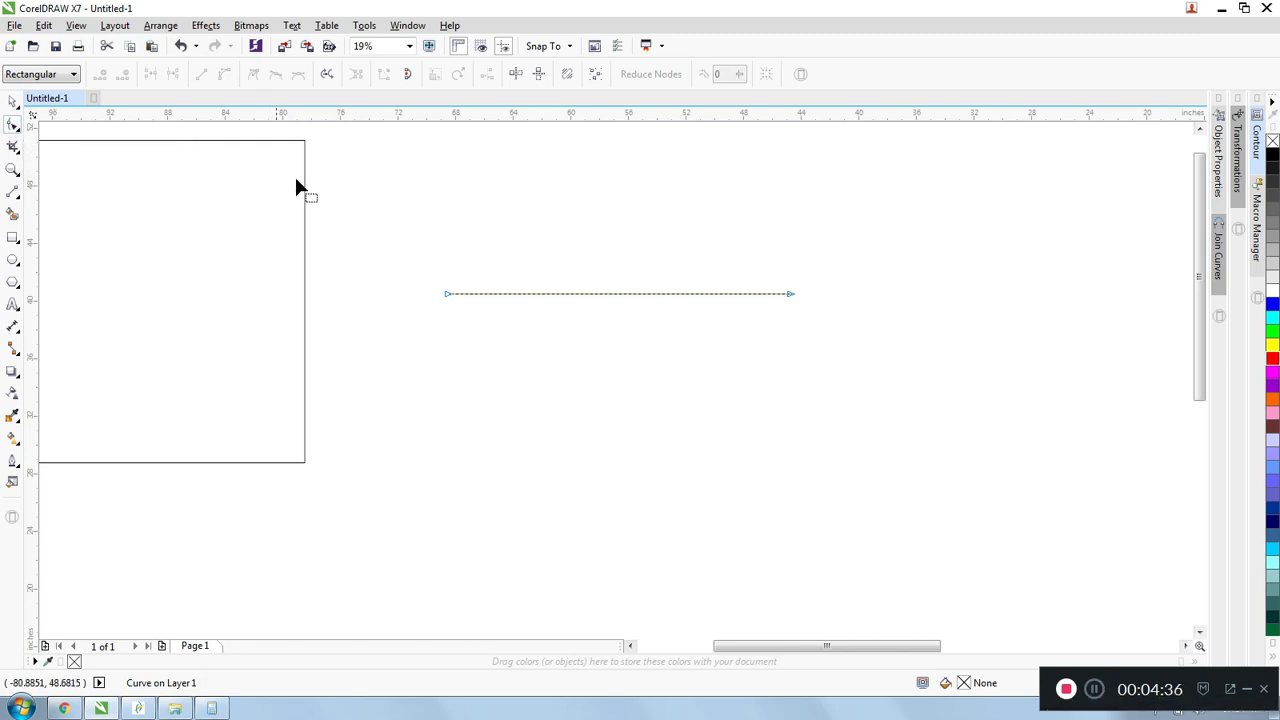
{"action": "left_click_drag", "start_coordinate": [448, 295], "coordinate": [451, 338]}
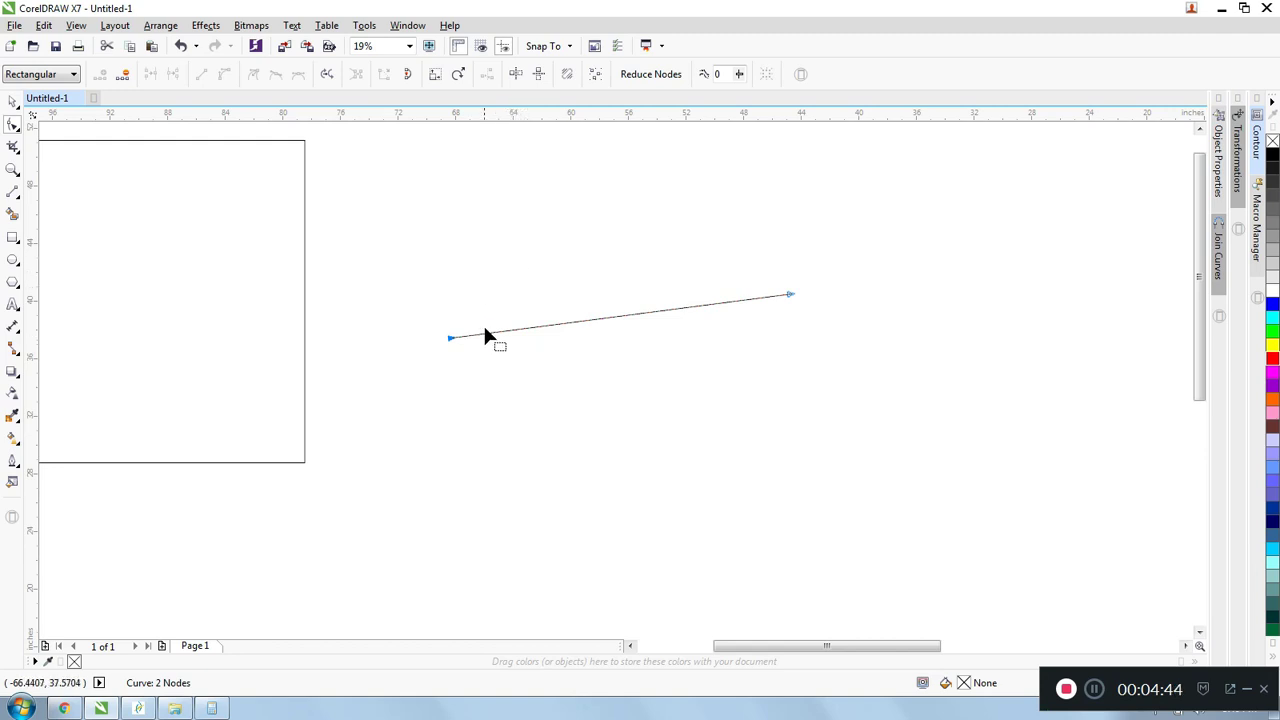
{"action": "left_click_drag", "start_coordinate": [450, 340], "coordinate": [407, 244]}
{"action": "double_click", "coordinate": [570, 268]}
{"action": "left_click_drag", "start_coordinate": [405, 243], "coordinate": [432, 352]}
{"action": "key", "text": "space"}
{"action": "left_click", "coordinate": [540, 235]}
- Draw an upward-bulging 3-Point Curve about 13.4 inches wide below the bent line
{"action": "scroll", "coordinate": [580, 291], "scroll_direction": "down", "scroll_amount": 2}
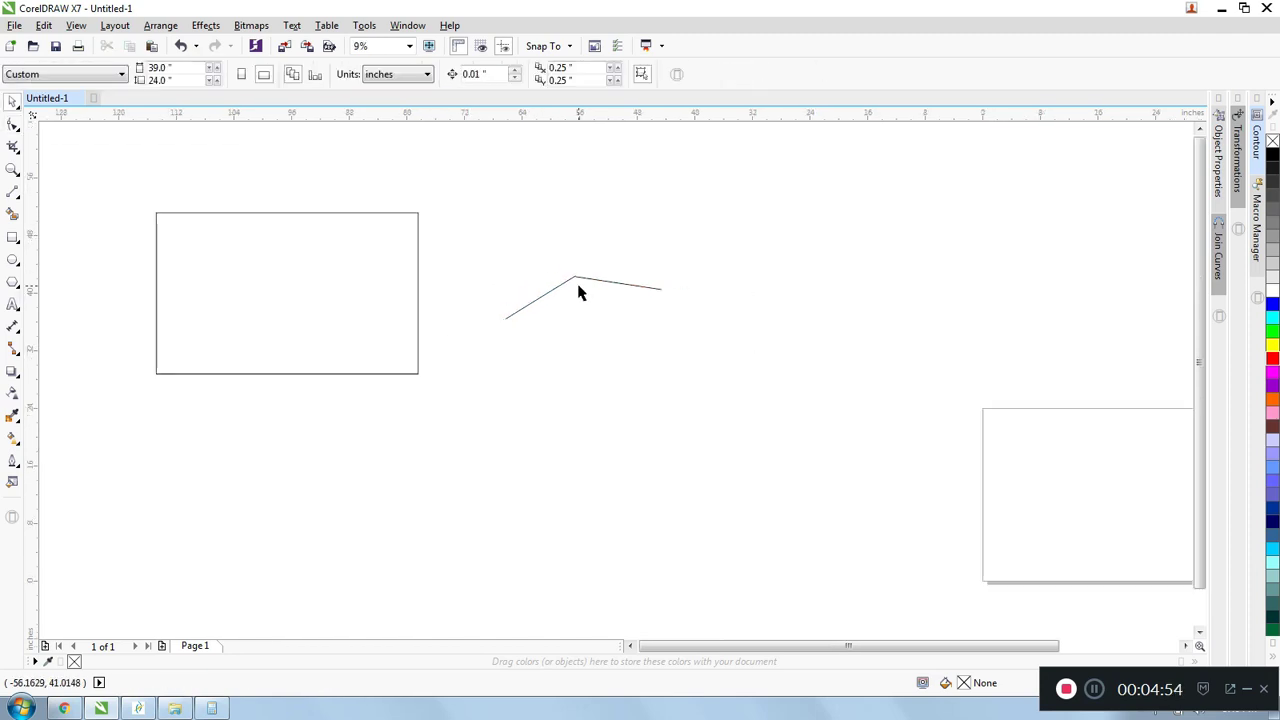
{"action": "scroll", "coordinate": [575, 282], "scroll_direction": "up", "scroll_amount": 4}
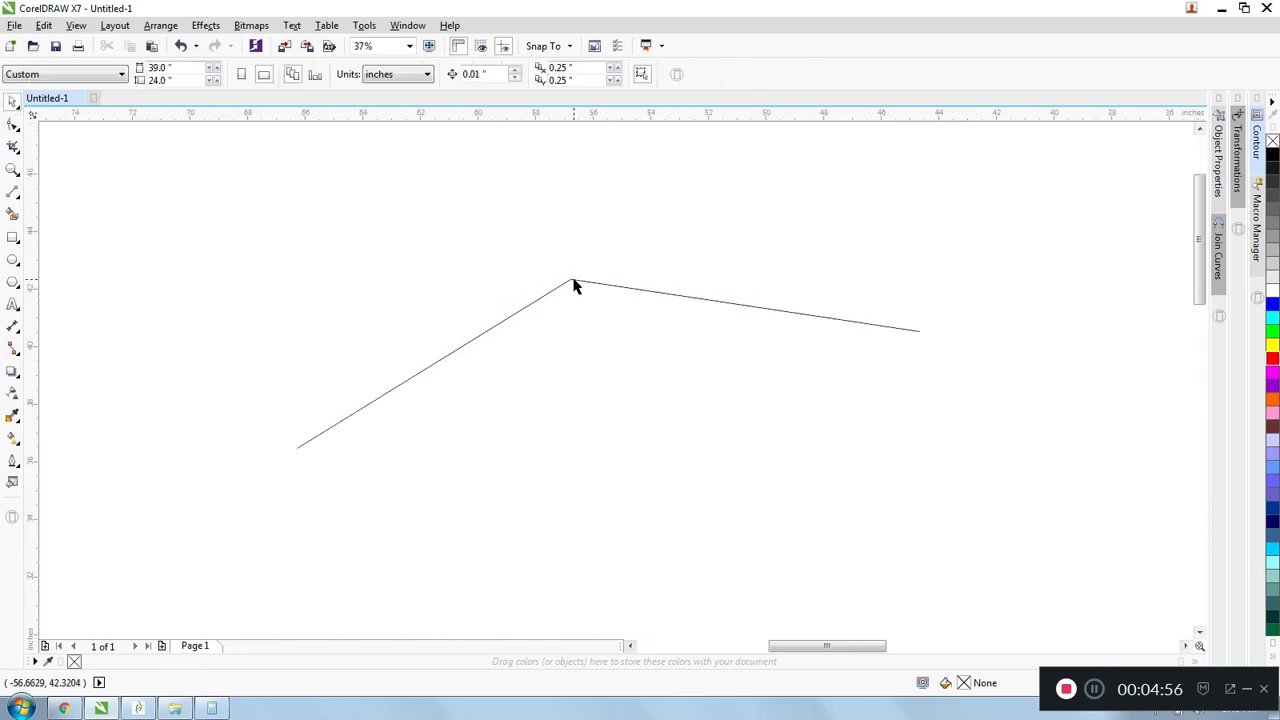
{"action": "scroll", "coordinate": [575, 284], "scroll_direction": "down", "scroll_amount": 2}
{"action": "left_click", "coordinate": [18, 199]}
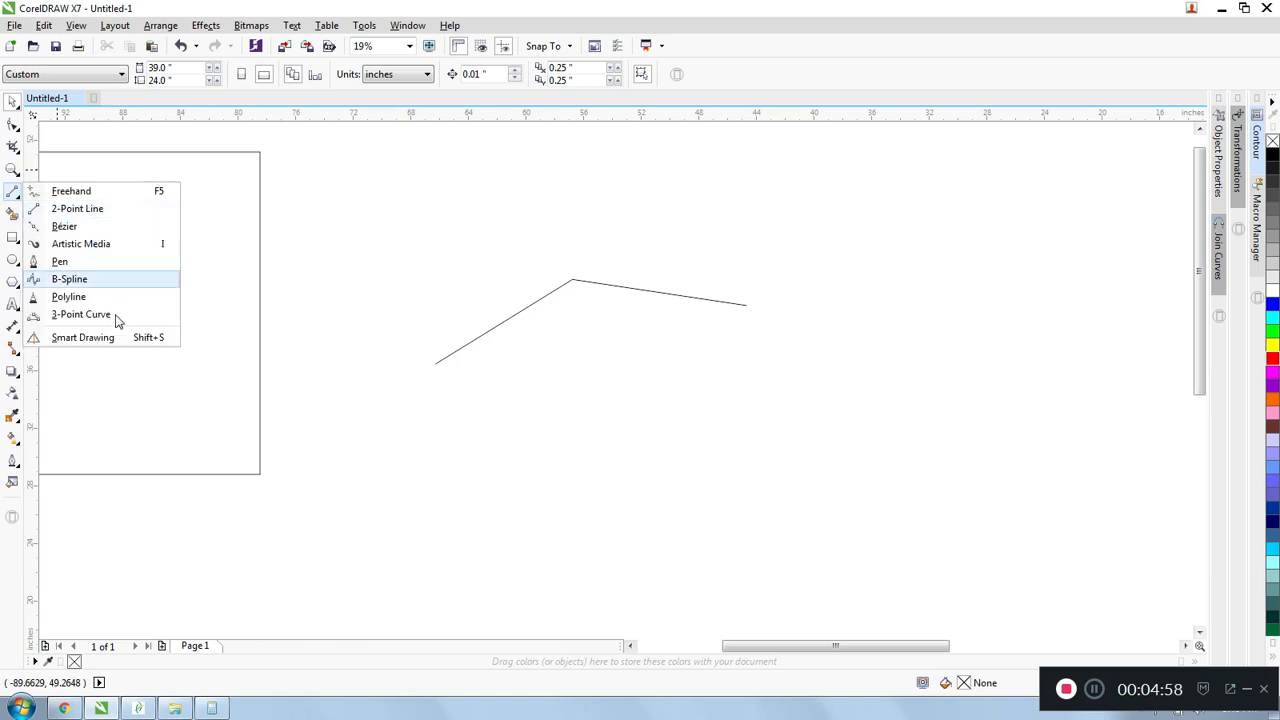
{"action": "left_click", "coordinate": [108, 315]}
{"action": "left_click_drag", "start_coordinate": [512, 402], "coordinate": [705, 402]}
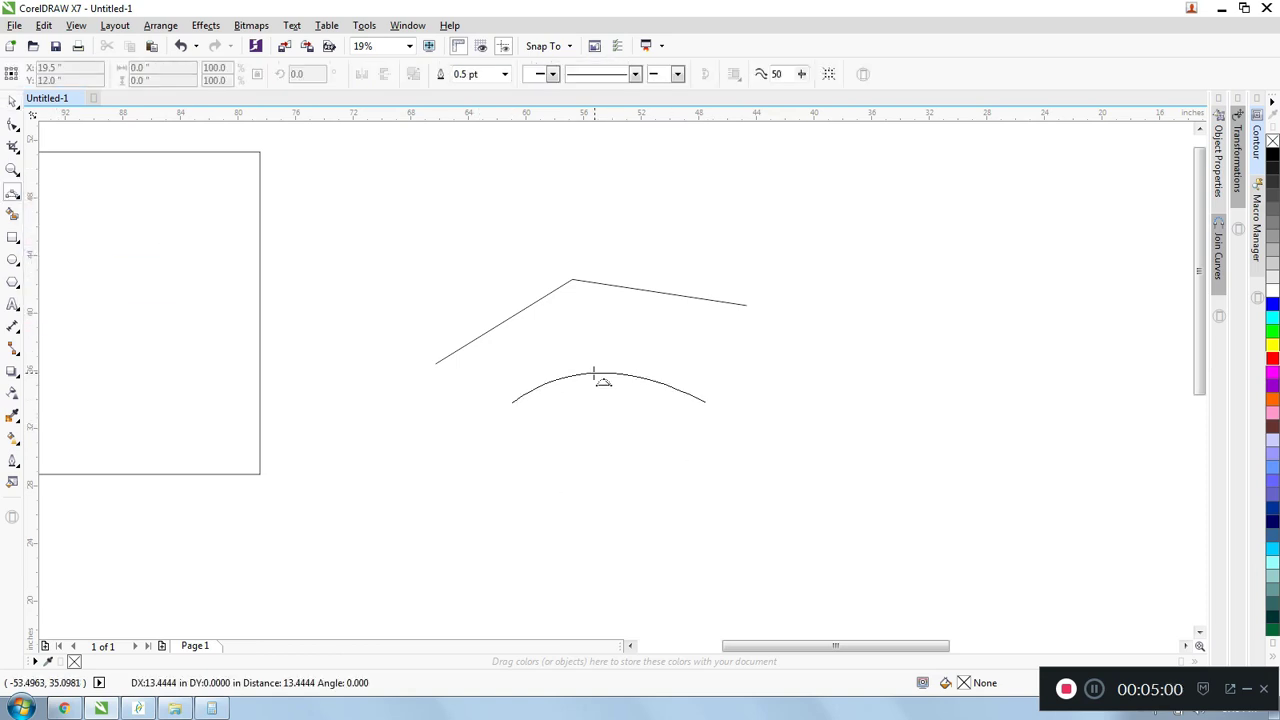
{"action": "left_click", "coordinate": [596, 351]}
- Reshape the curve with the Shape tool by pulling the control handle of its right end node outward
{"action": "left_click", "coordinate": [13, 124]}
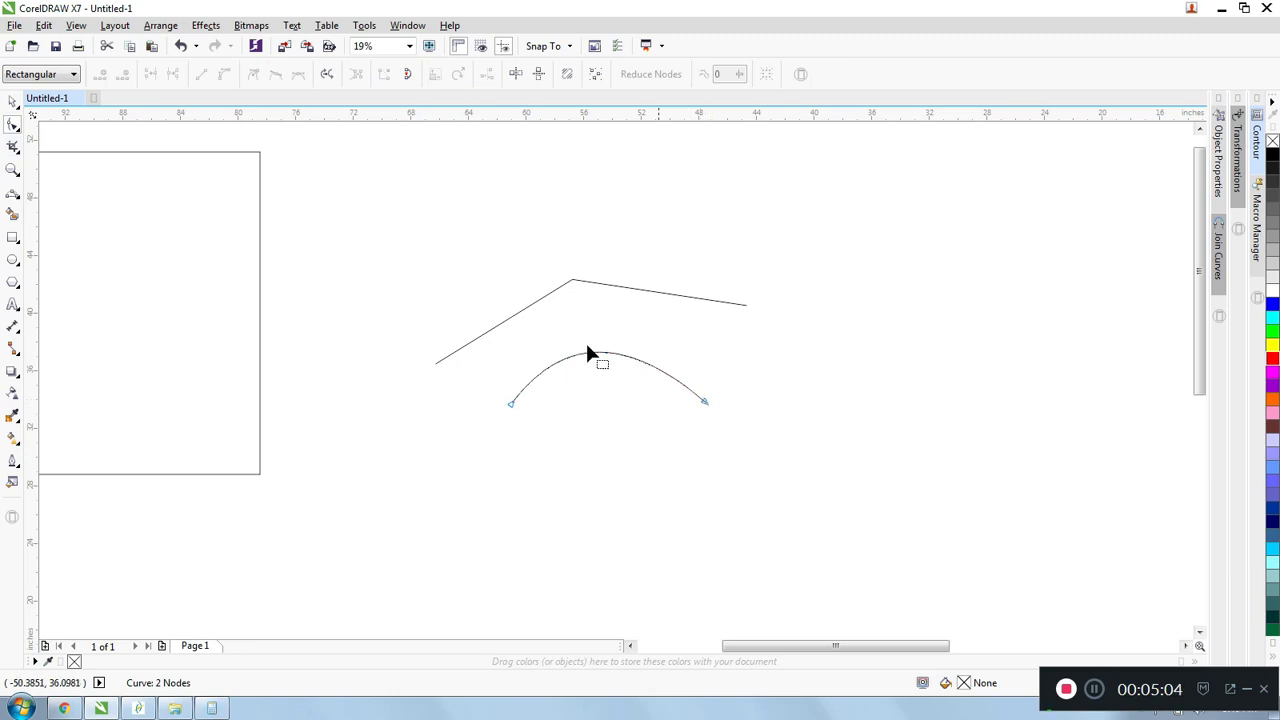
{"action": "left_click", "coordinate": [676, 376]}
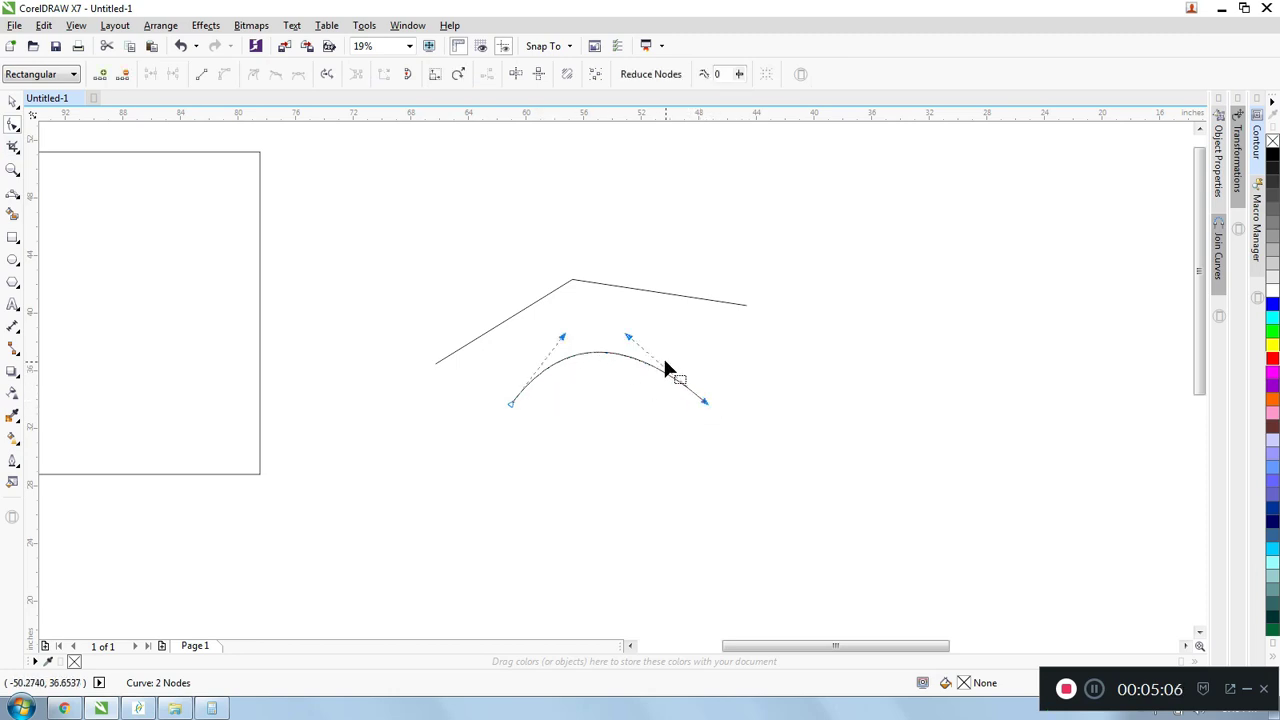
{"action": "left_click_drag", "start_coordinate": [625, 334], "coordinate": [684, 325]}
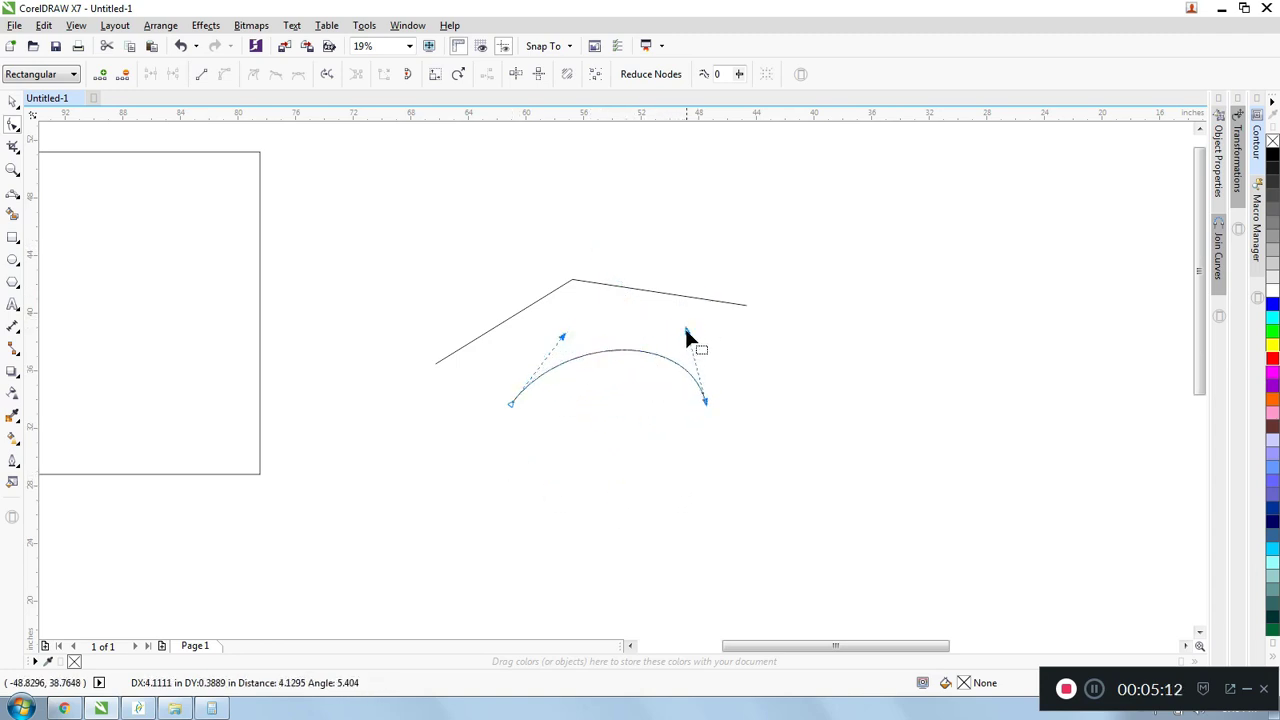
- Delete the reshaped curve and the bent line above it
{"action": "key", "text": "Delete"}
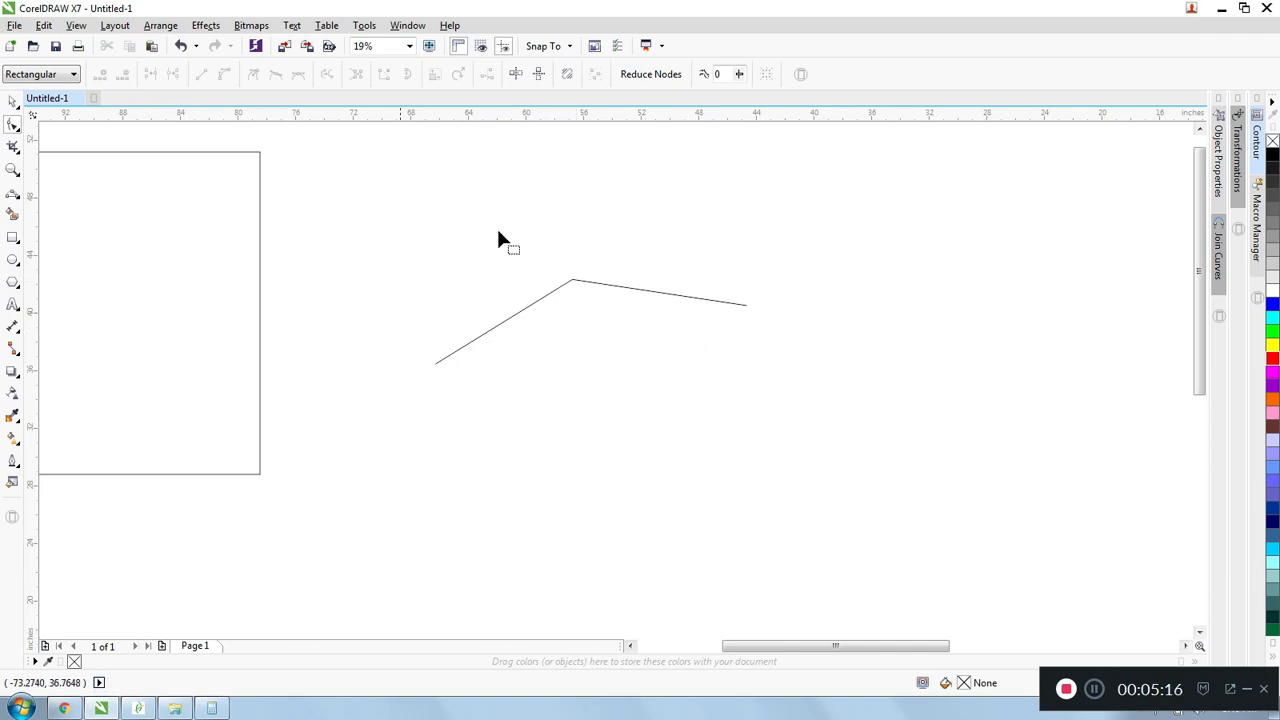
{"action": "key", "text": "space"}
{"action": "left_click_drag", "start_coordinate": [765, 404], "coordinate": [766, 405]}
{"action": "key", "text": "Delete"}
- Select the large rectangle and move it by its upper-left corner node, followed by its upper-right corner node
{"action": "scroll", "coordinate": [820, 405], "scroll_direction": "down", "scroll_amount": 2}
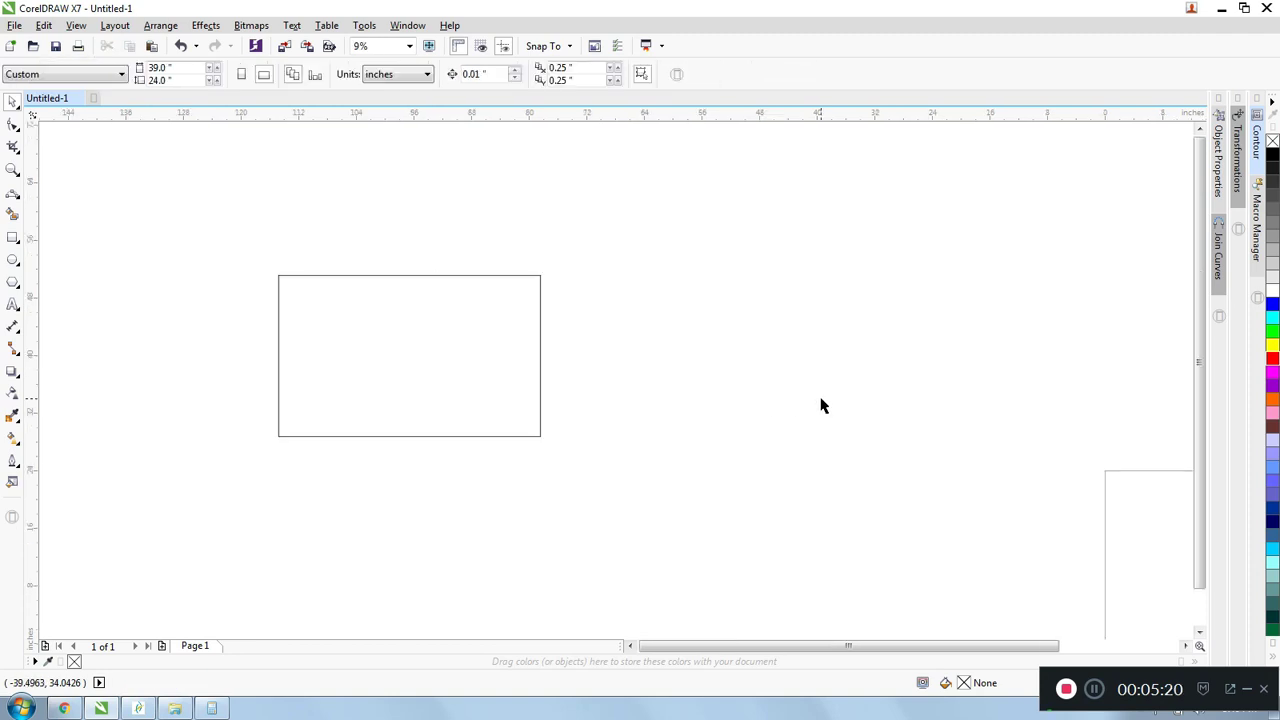
{"action": "left_click", "coordinate": [343, 276]}
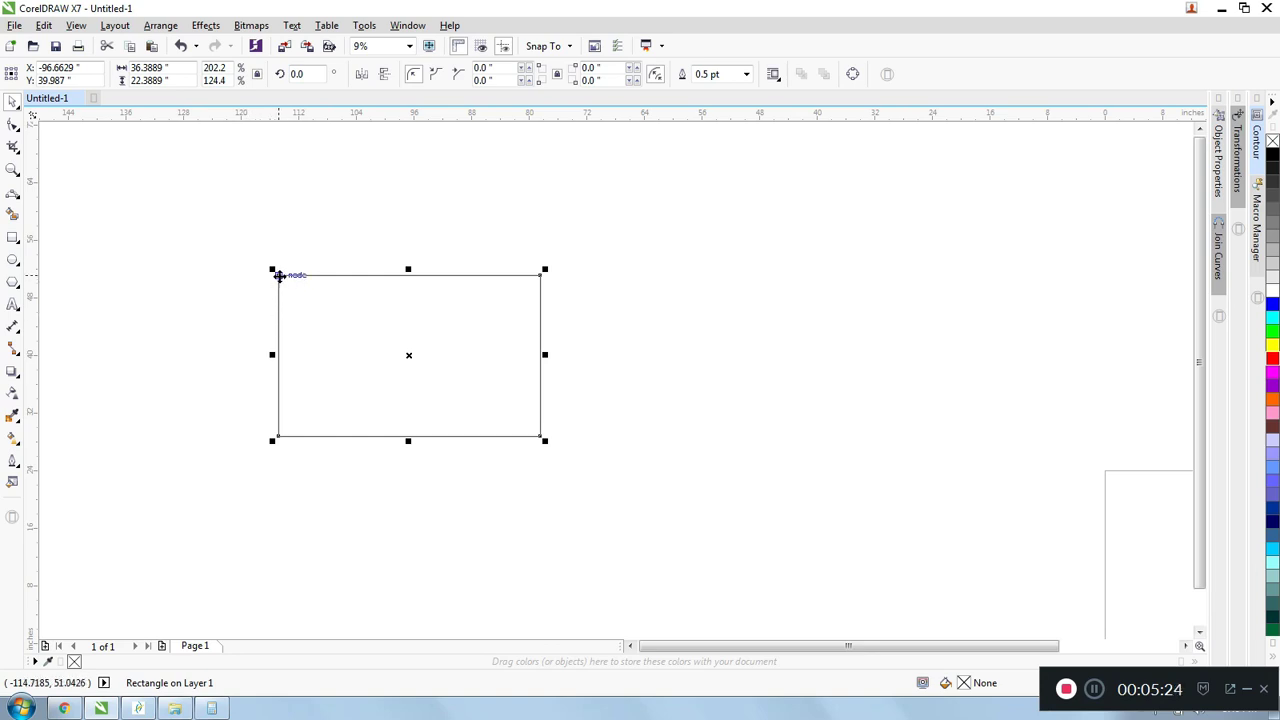
{"action": "scroll", "coordinate": [306, 266], "scroll_direction": "up", "scroll_amount": 2}
{"action": "scroll", "coordinate": [300, 268], "scroll_direction": "down", "scroll_amount": 2}
{"action": "left_click_drag", "start_coordinate": [271, 274], "coordinate": [235, 231]}
{"action": "scroll", "coordinate": [624, 272], "scroll_direction": "up", "scroll_amount": 2}
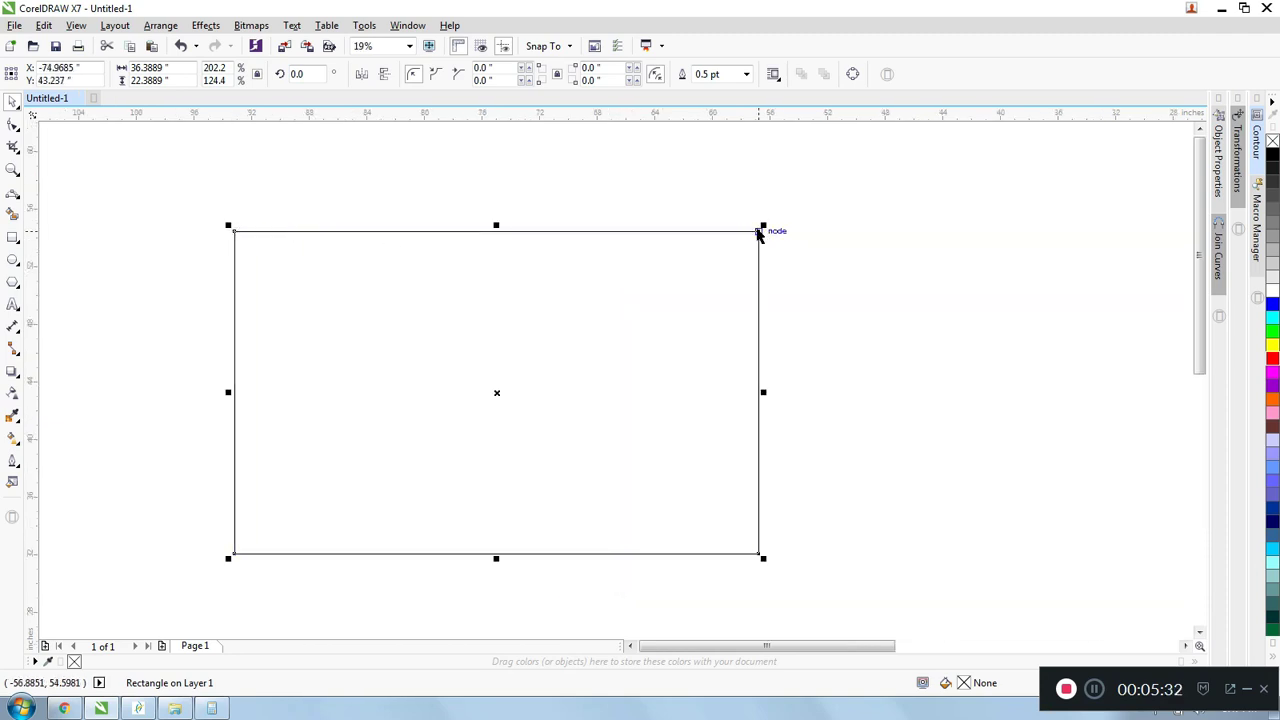
{"action": "left_click_drag", "start_coordinate": [757, 231], "coordinate": [547, 185]}
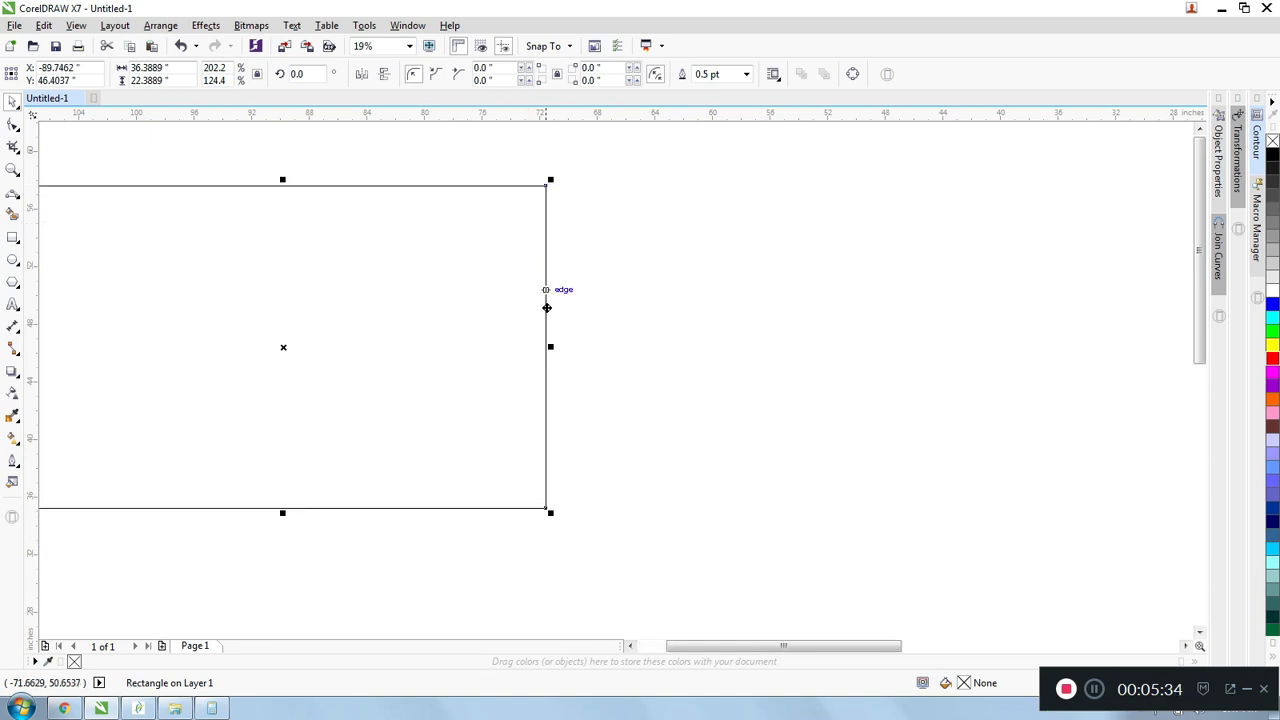
- Check the Snap To setting for Objects and move the rectangle further left, to about X -106.4 and Y 44.2 inches
{"action": "left_click", "coordinate": [571, 46]}
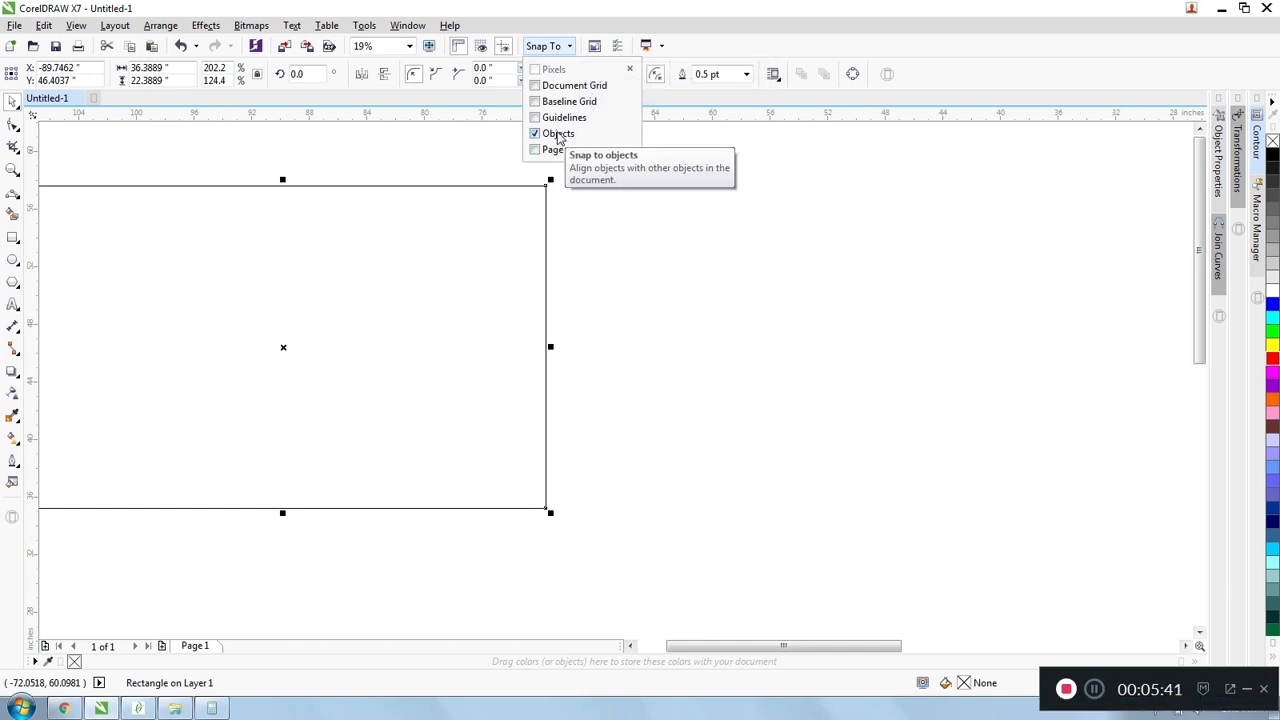
{"action": "left_click", "coordinate": [500, 147]}
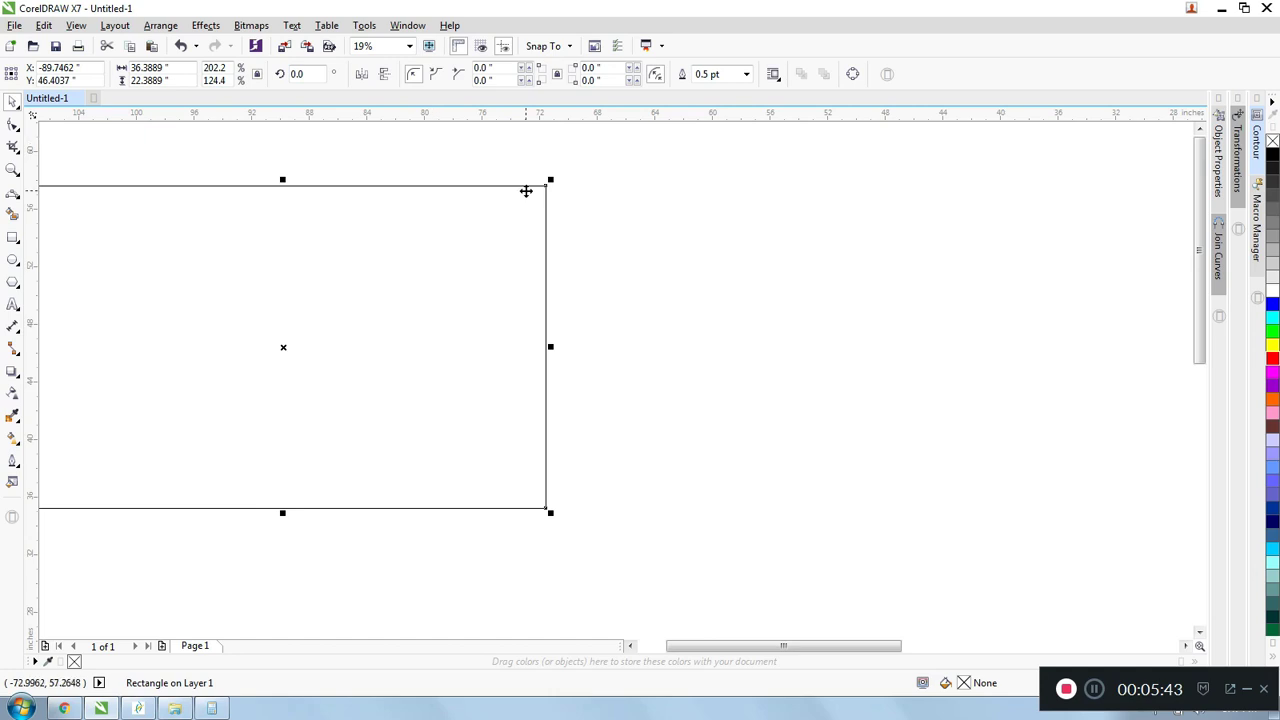
{"action": "left_click_drag", "start_coordinate": [527, 185], "coordinate": [307, 238]}
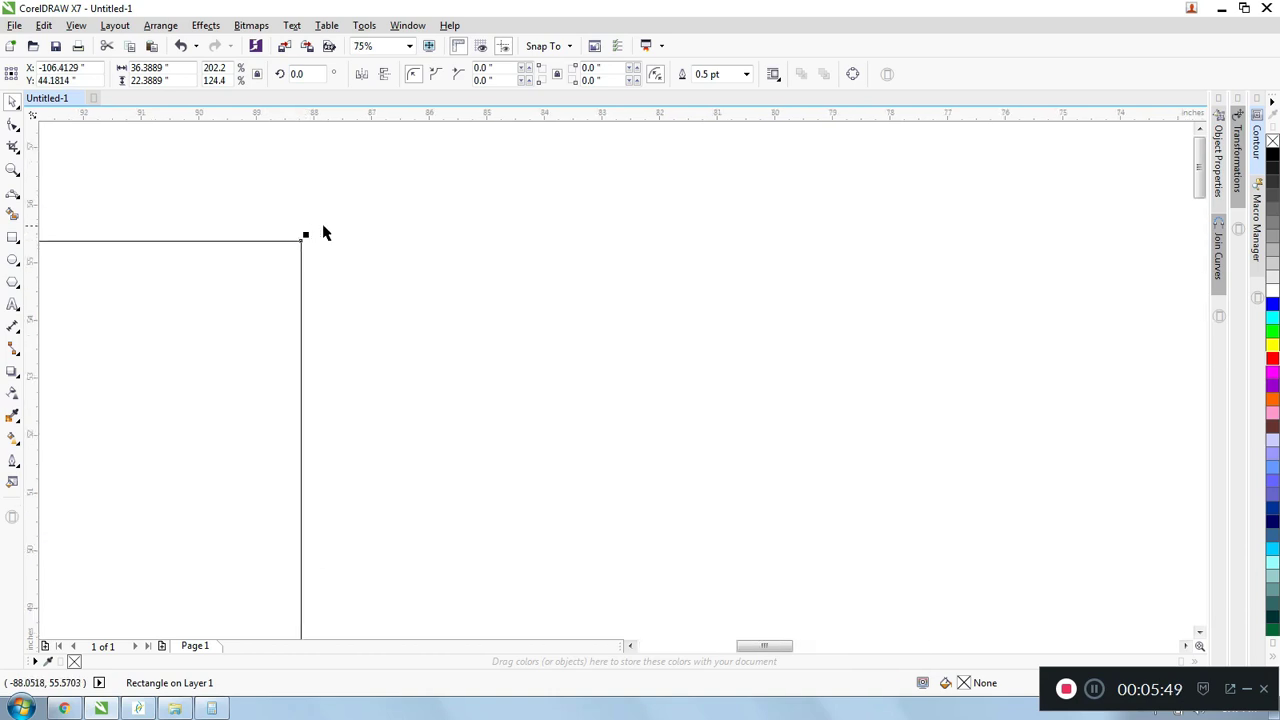
- Draw a square about 13.6 inches wide to the right of the large rectangle
{"action": "scroll", "coordinate": [377, 249], "scroll_direction": "down", "scroll_amount": 5}
{"action": "scroll", "coordinate": [377, 249], "scroll_direction": "down", "scroll_amount": 1}
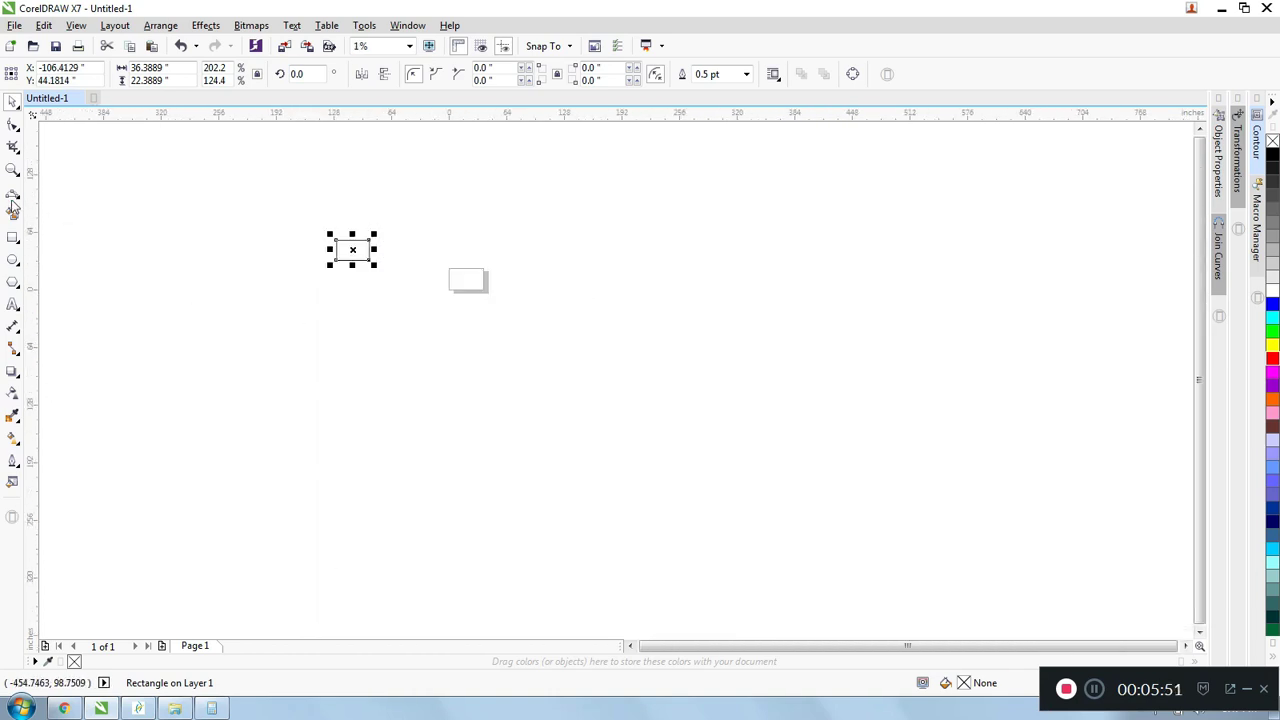
{"action": "scroll", "coordinate": [293, 238], "scroll_direction": "up", "scroll_amount": 2}
{"action": "left_click_drag", "start_coordinate": [494, 231], "coordinate": [543, 280]}
- Move the square so its upper-left corner node snaps onto the large rectangle's upper-right corner, and deselect it
{"action": "scroll", "coordinate": [466, 240], "scroll_direction": "up", "scroll_amount": 1}
{"action": "key", "text": "space"}
{"action": "left_click_drag", "start_coordinate": [521, 220], "coordinate": [441, 232]}
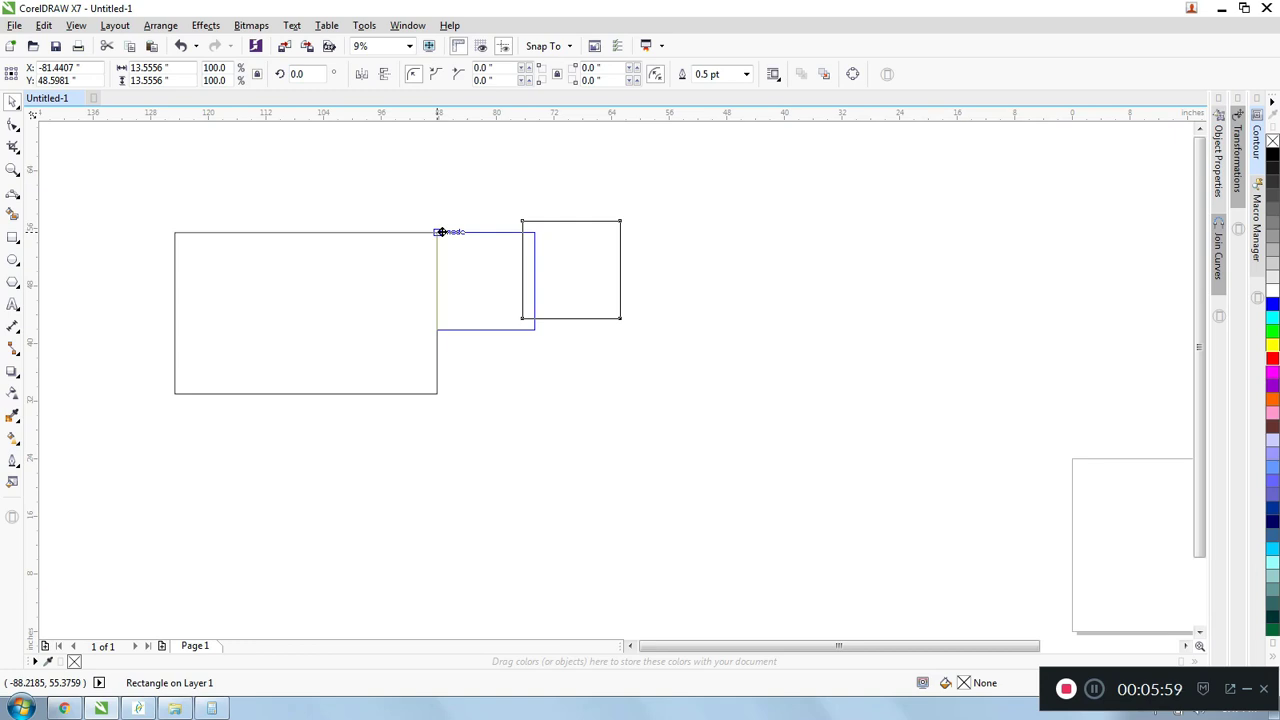
{"action": "left_click_drag", "start_coordinate": [441, 232], "coordinate": [441, 232]}
{"action": "key", "text": "Escape"}
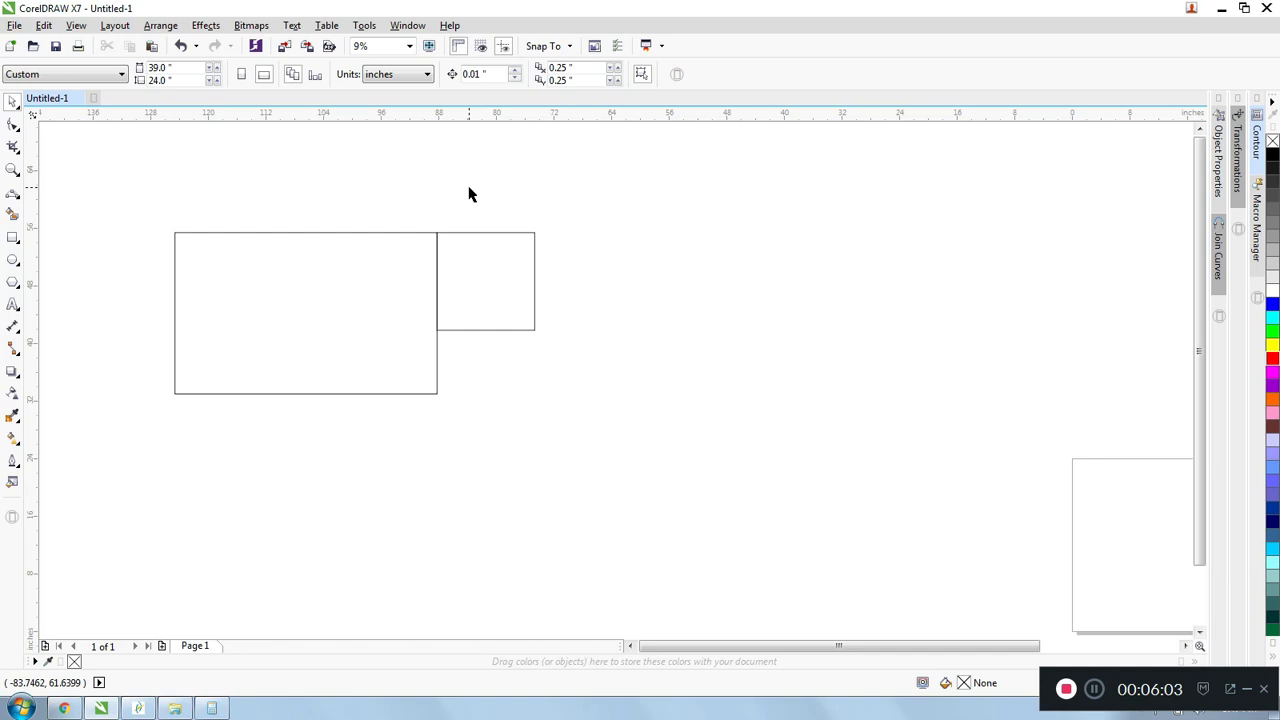
{"action": "scroll", "coordinate": [469, 194], "scroll_direction": "down", "scroll_amount": 1}
{"action": "left_click_drag", "start_coordinate": [254, 168], "coordinate": [692, 421]}
{"action": "left_click", "coordinate": [440, 183]}
- Remove the shared edge between the large rectangle and the square with Virtual Segment Delete
{"action": "scroll", "coordinate": [440, 185], "scroll_direction": "up", "scroll_amount": 1}
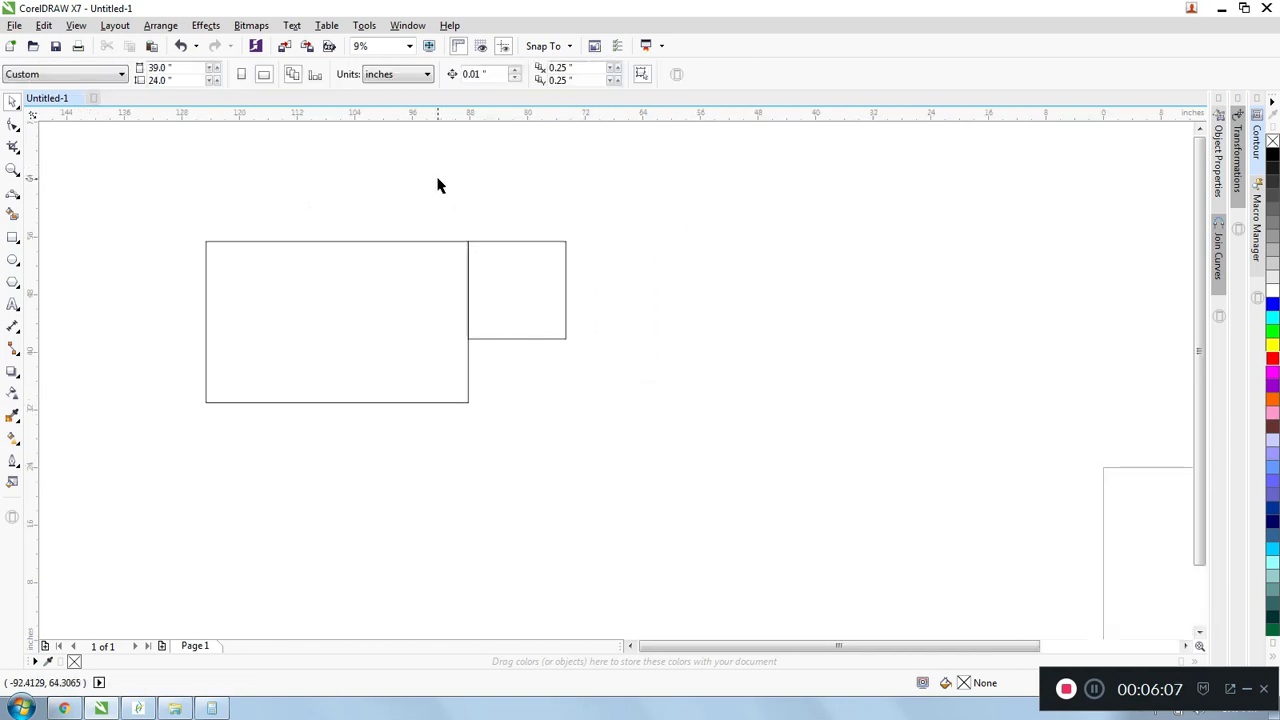
{"action": "left_click", "coordinate": [19, 153]}
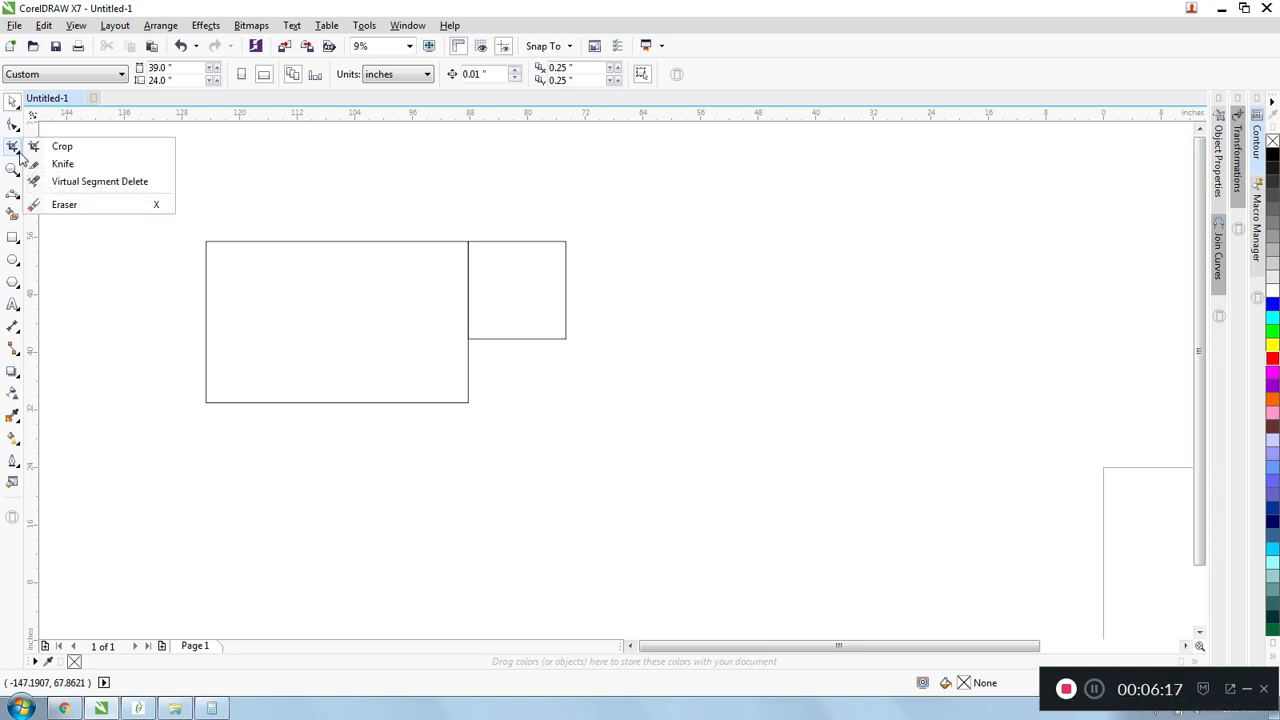
{"action": "left_click", "coordinate": [82, 182]}
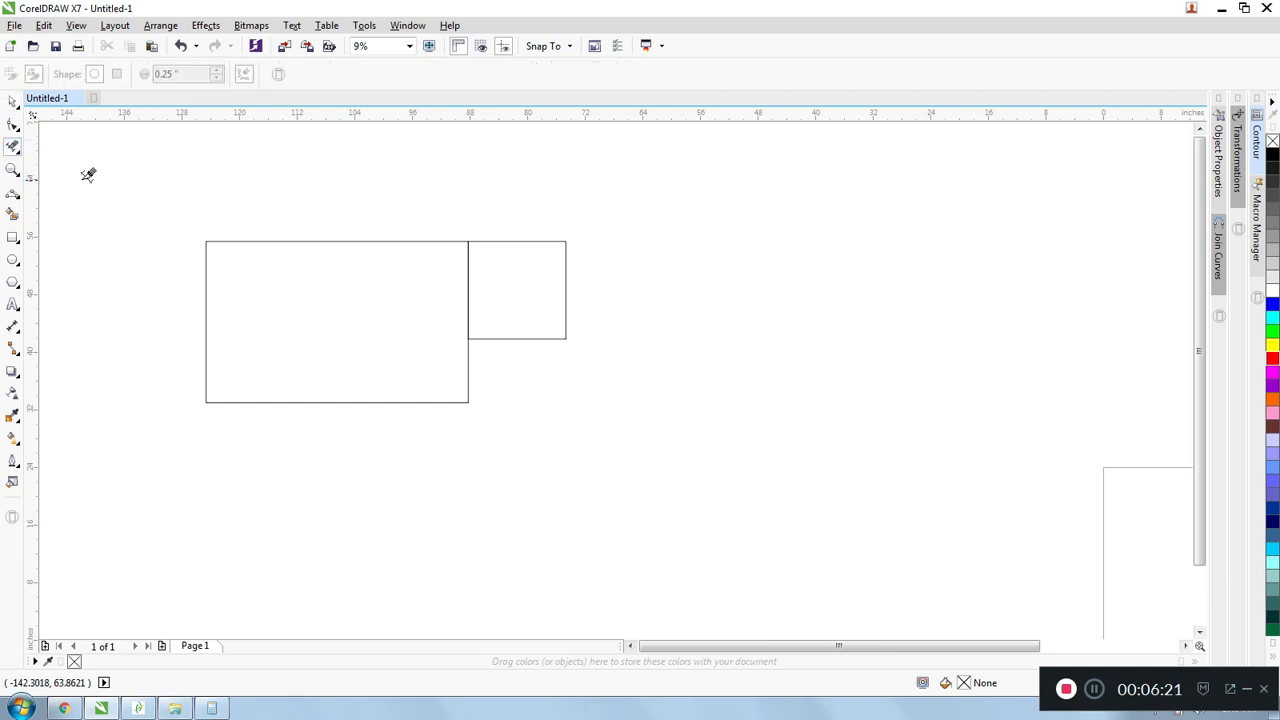
{"action": "scroll", "coordinate": [464, 250], "scroll_direction": "up", "scroll_amount": 2}
{"action": "left_click_drag", "start_coordinate": [432, 266], "coordinate": [506, 316]}
{"action": "scroll", "coordinate": [511, 311], "scroll_direction": "down", "scroll_amount": 2}
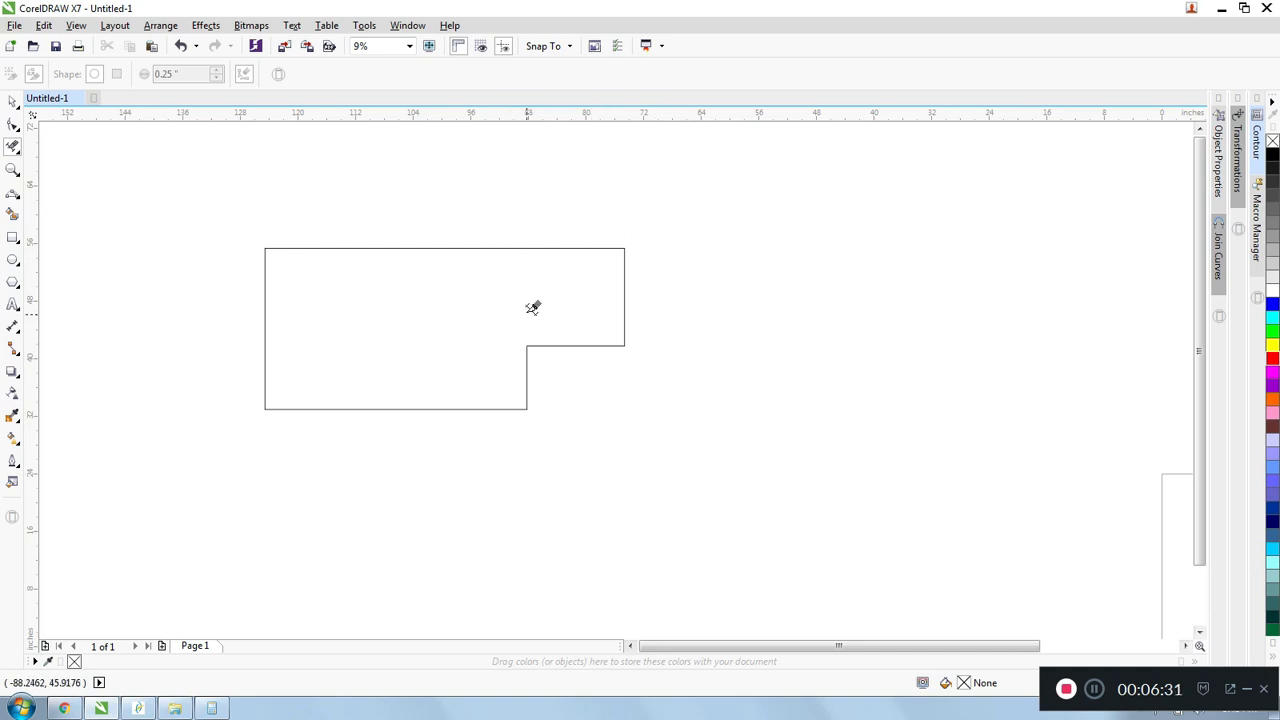
{"action": "scroll", "coordinate": [540, 200], "scroll_direction": "down", "scroll_amount": 1}
{"action": "scroll", "coordinate": [540, 200], "scroll_direction": "up", "scroll_amount": 1}
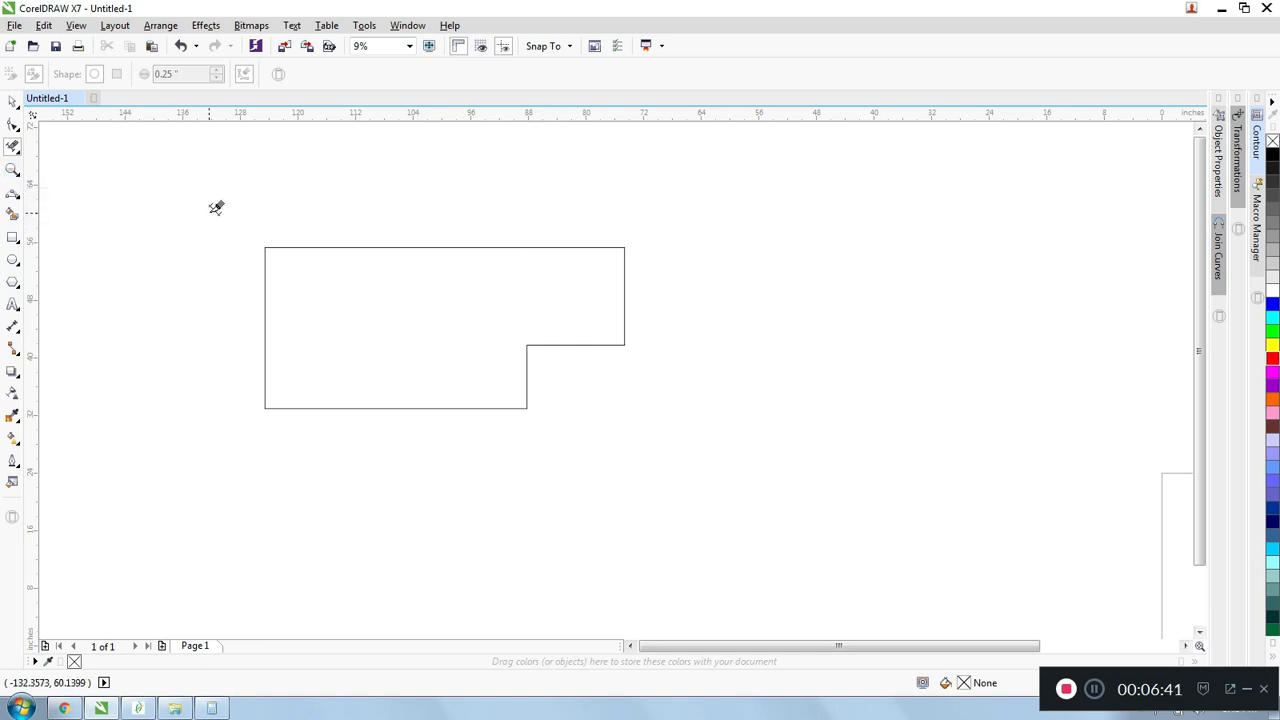
{"action": "scroll", "coordinate": [216, 207], "scroll_direction": "down", "scroll_amount": 1}
{"action": "scroll", "coordinate": [216, 207], "scroll_direction": "up", "scroll_amount": 1}
{"action": "scroll", "coordinate": [374, 258], "scroll_direction": "down", "scroll_amount": 4}
{"action": "scroll", "coordinate": [374, 258], "scroll_direction": "up", "scroll_amount": 5}
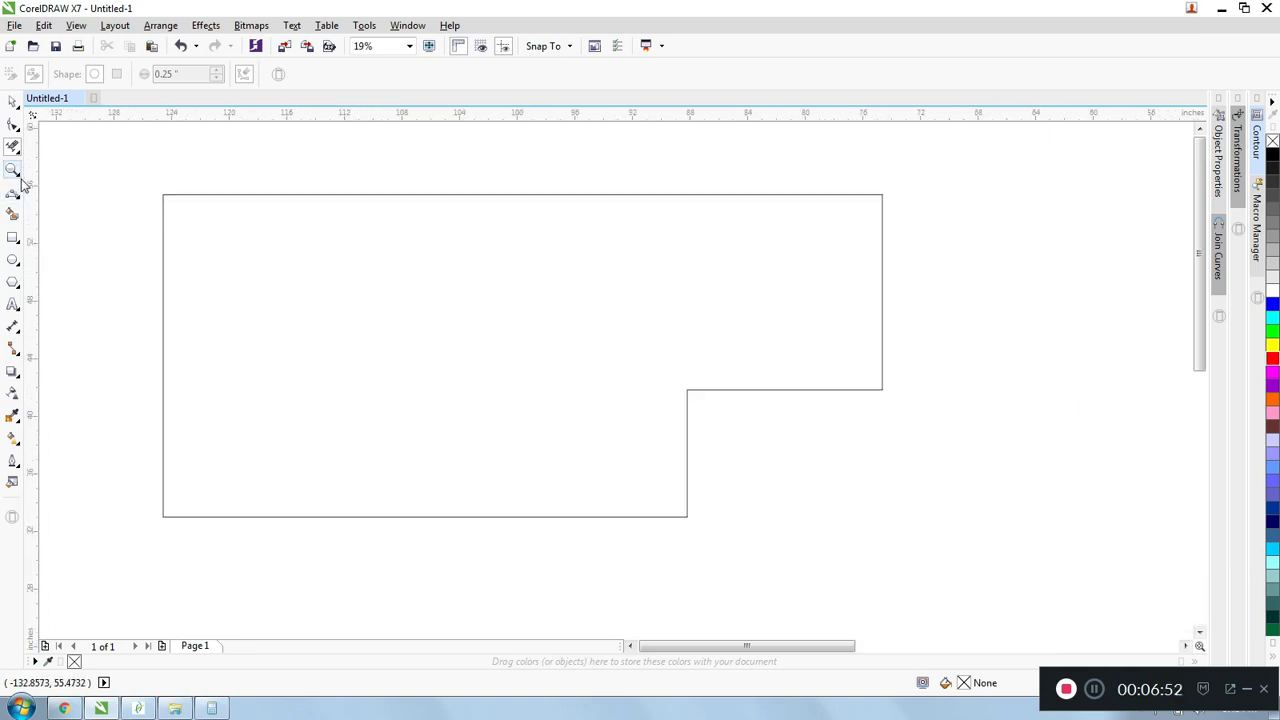
{"action": "scroll", "coordinate": [120, 177], "scroll_direction": "down", "scroll_amount": 3}
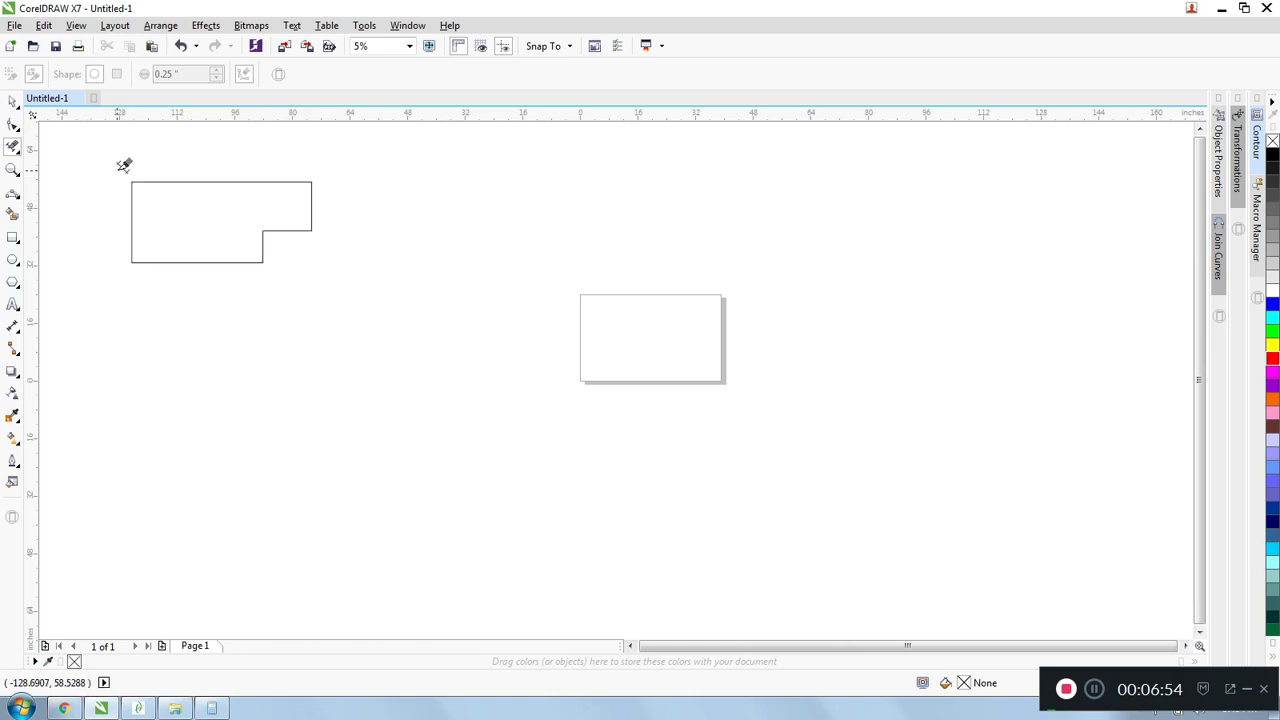
- Draw a diagonal 2-Point Line about 35.9 inches wide and 18.3 inches high between the L-shaped outline and the page
{"action": "scroll", "coordinate": [124, 165], "scroll_direction": "up", "scroll_amount": 2}
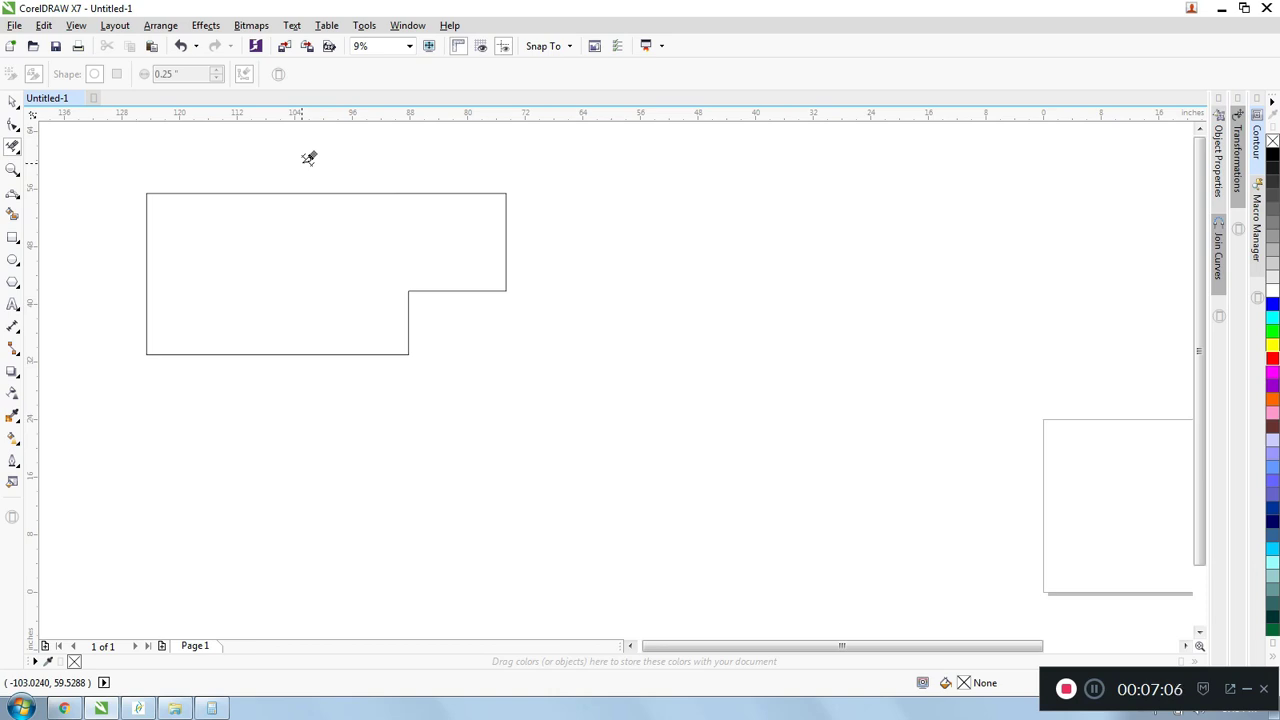
{"action": "left_click", "coordinate": [19, 199]}
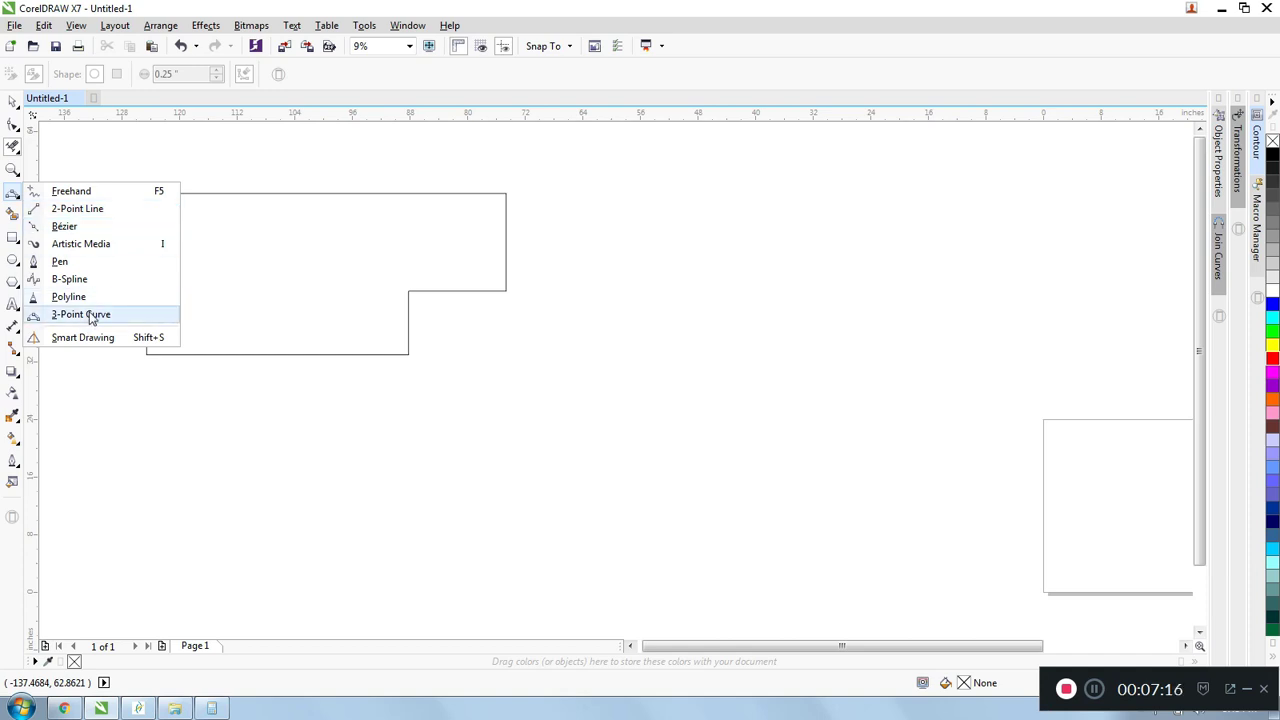
{"action": "left_click", "coordinate": [104, 210]}
{"action": "mouse_move", "coordinate": [632, 354]}
{"action": "left_mouse_down"}
{"action": "mouse_move", "coordinate": [895, 307]}
{"action": "mouse_move", "coordinate": [629, 277]}
{"action": "mouse_move", "coordinate": [757, 287]}
{"action": "mouse_move", "coordinate": [723, 349]}
{"action": "mouse_move", "coordinate": [634, 346]}
{"action": "mouse_move", "coordinate": [840, 303]}
{"action": "mouse_move", "coordinate": [857, 414]}
{"action": "mouse_move", "coordinate": [869, 334]}
{"action": "mouse_move", "coordinate": [654, 240]}
{"action": "mouse_move", "coordinate": [949, 409]}
{"action": "mouse_move", "coordinate": [1029, 395]}
{"action": "mouse_move", "coordinate": [568, 334]}
{"action": "mouse_move", "coordinate": [893, 219]}
{"action": "left_mouse_up"}
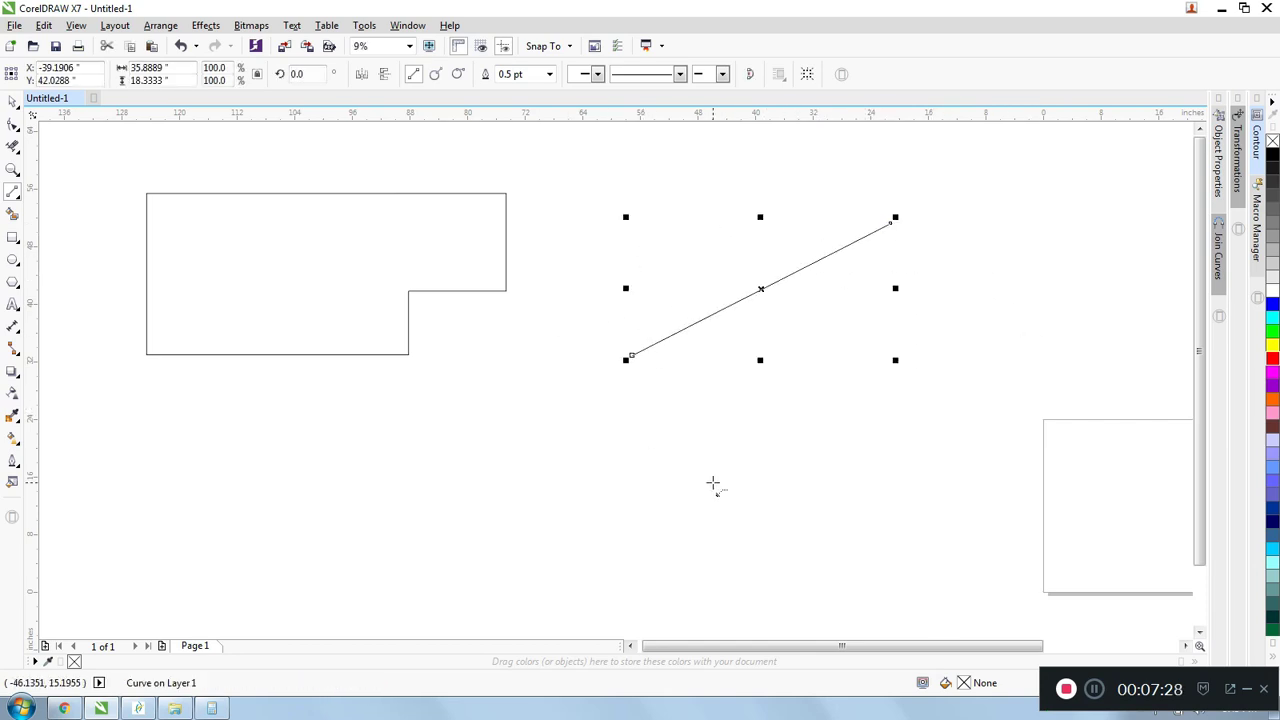
- Undo the diagonal line and draw a vertical 2-Point Line about 36.7 inches high between the L-shaped outline and the page
{"action": "key", "text": "ctrl+z"}
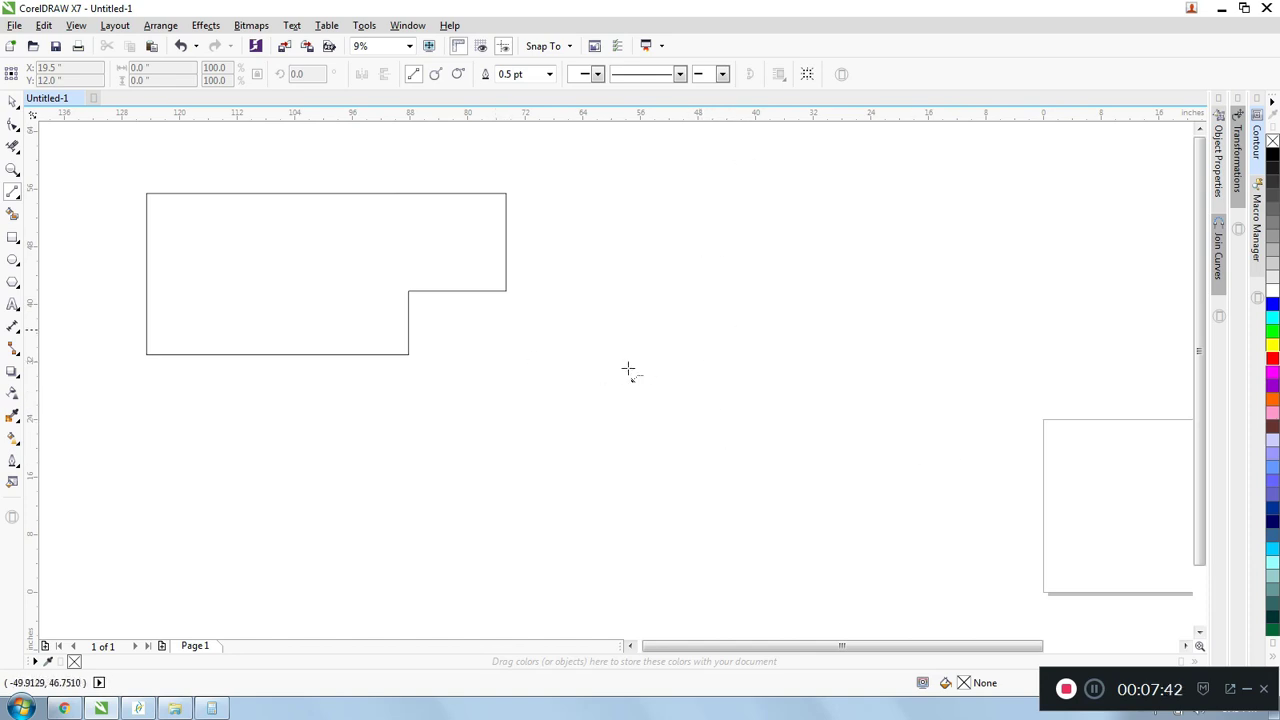
{"action": "mouse_move", "coordinate": [584, 370]}
{"action": "left_mouse_down"}
{"action": "mouse_move", "coordinate": [986, 380]}
{"action": "mouse_move", "coordinate": [677, 374]}
{"action": "mouse_move", "coordinate": [870, 370]}
{"action": "left_mouse_up"}
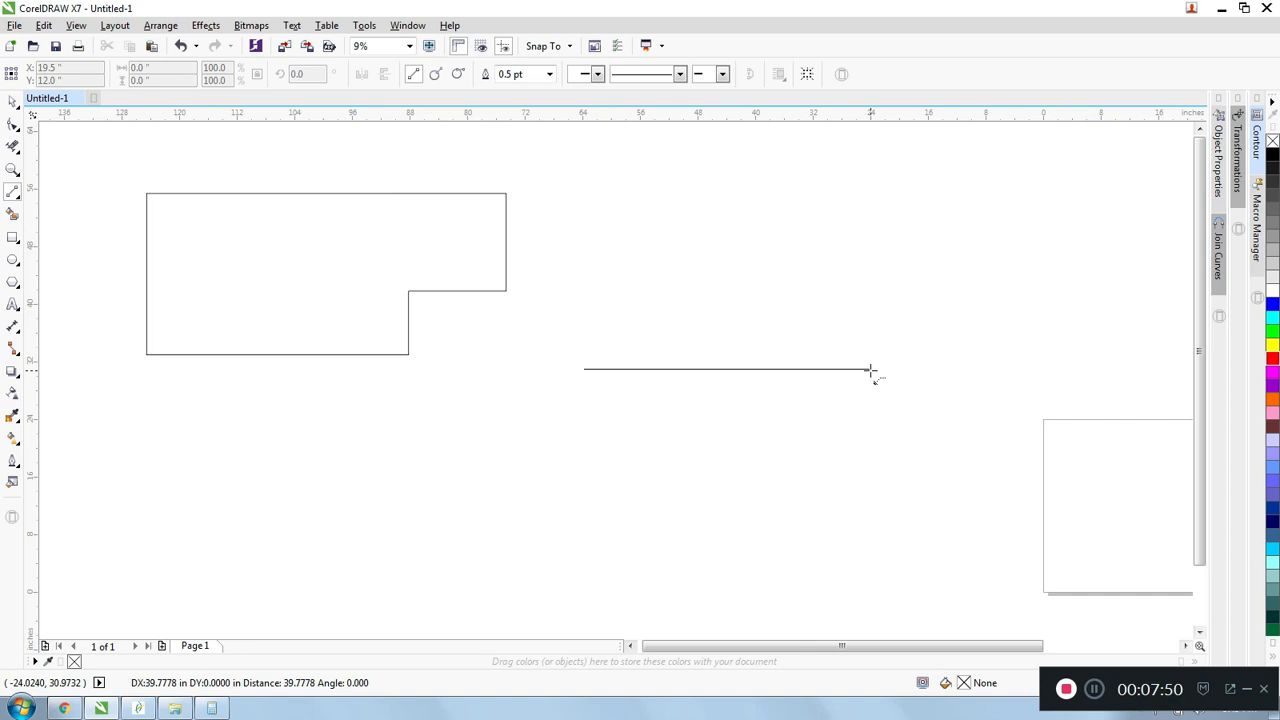
{"action": "left_click_drag", "start_coordinate": [869, 362], "coordinate": [834, 249]}
{"action": "left_click_drag", "start_coordinate": [807, 203], "coordinate": [618, 168]}
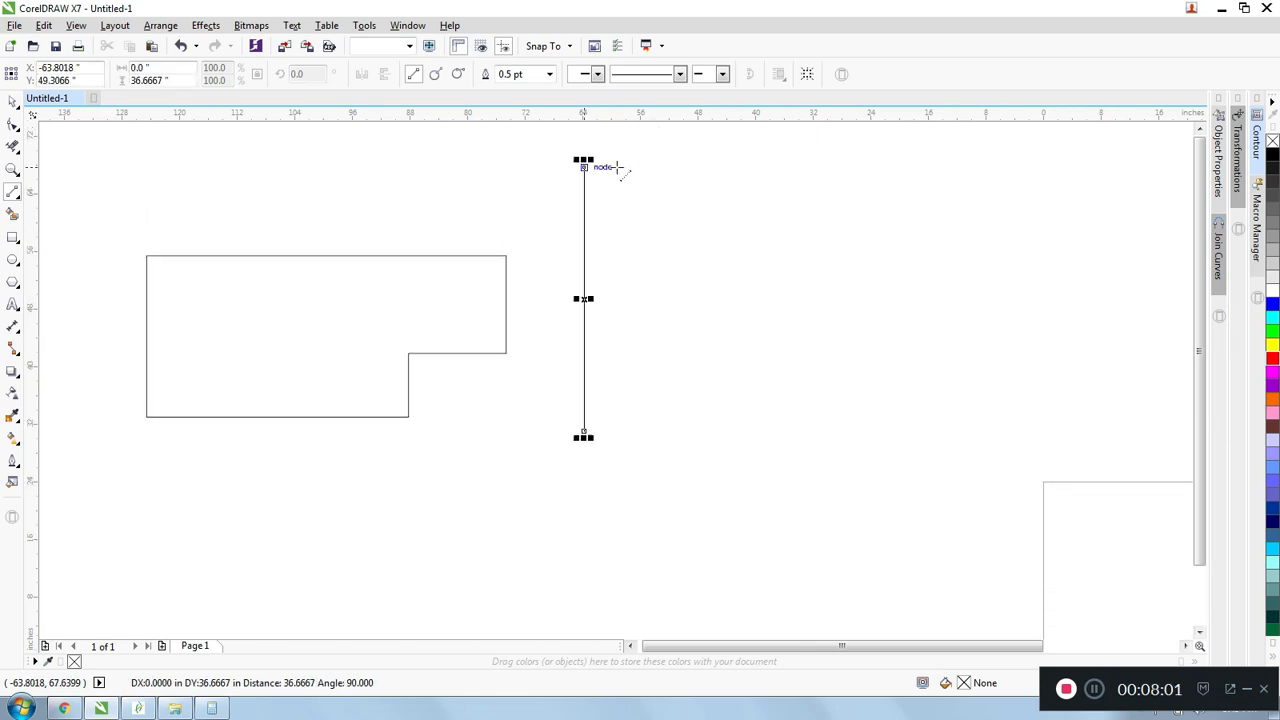
{"action": "scroll", "coordinate": [640, 234], "scroll_direction": "down", "scroll_amount": 1}
{"action": "scroll", "coordinate": [630, 236], "scroll_direction": "up", "scroll_amount": 1}
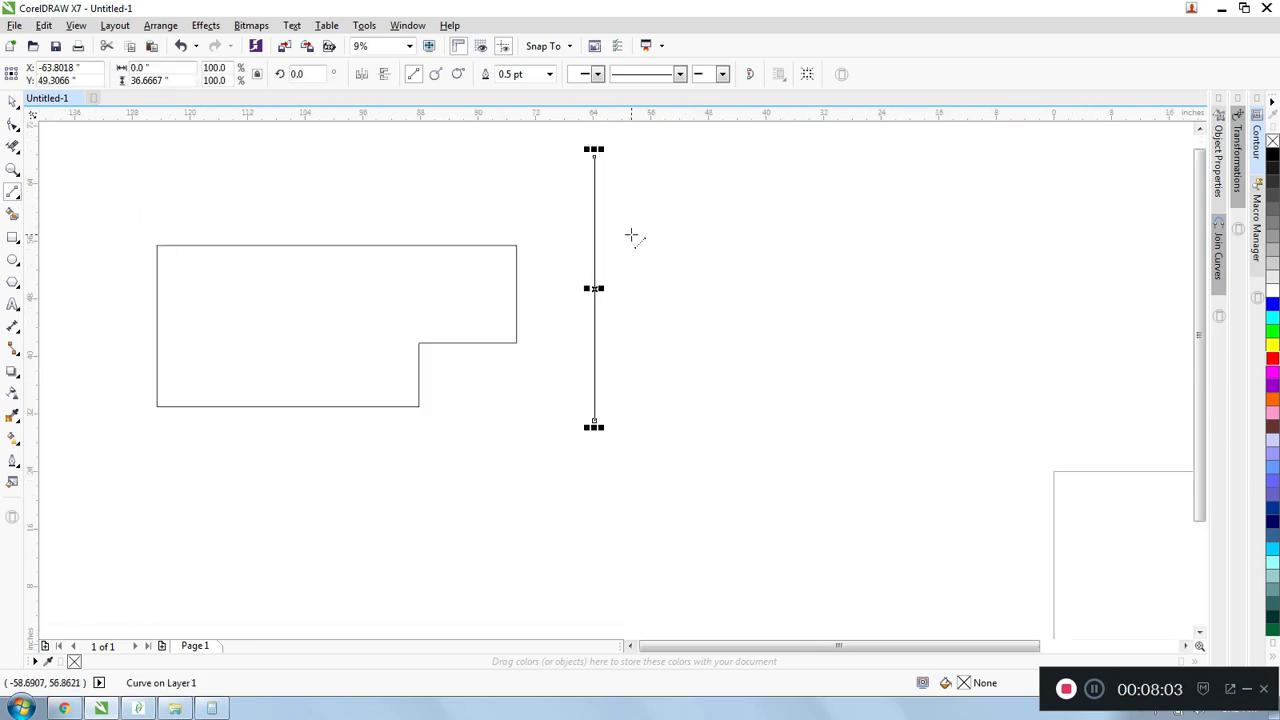
{"action": "scroll", "coordinate": [631, 235], "scroll_direction": "down", "scroll_amount": 1}
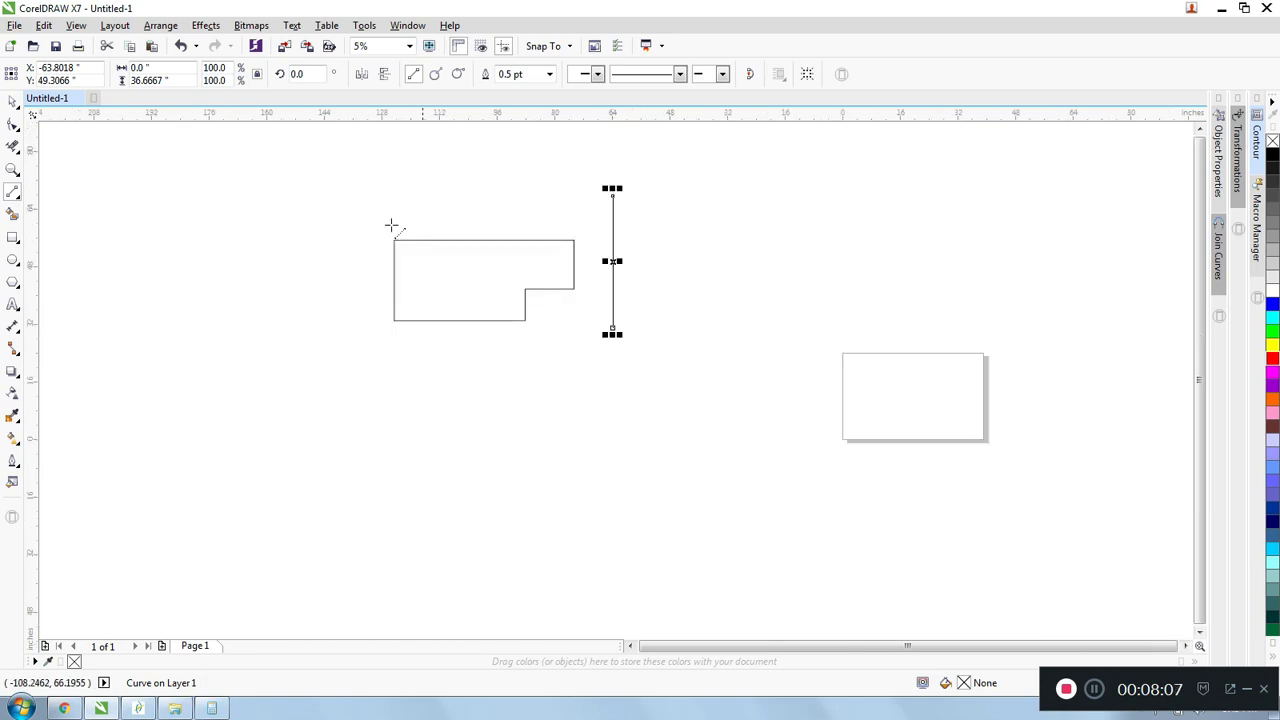
- Draw a trial rectangle to the left of the L-shaped outline and delete it
{"action": "left_click", "coordinate": [14, 241]}
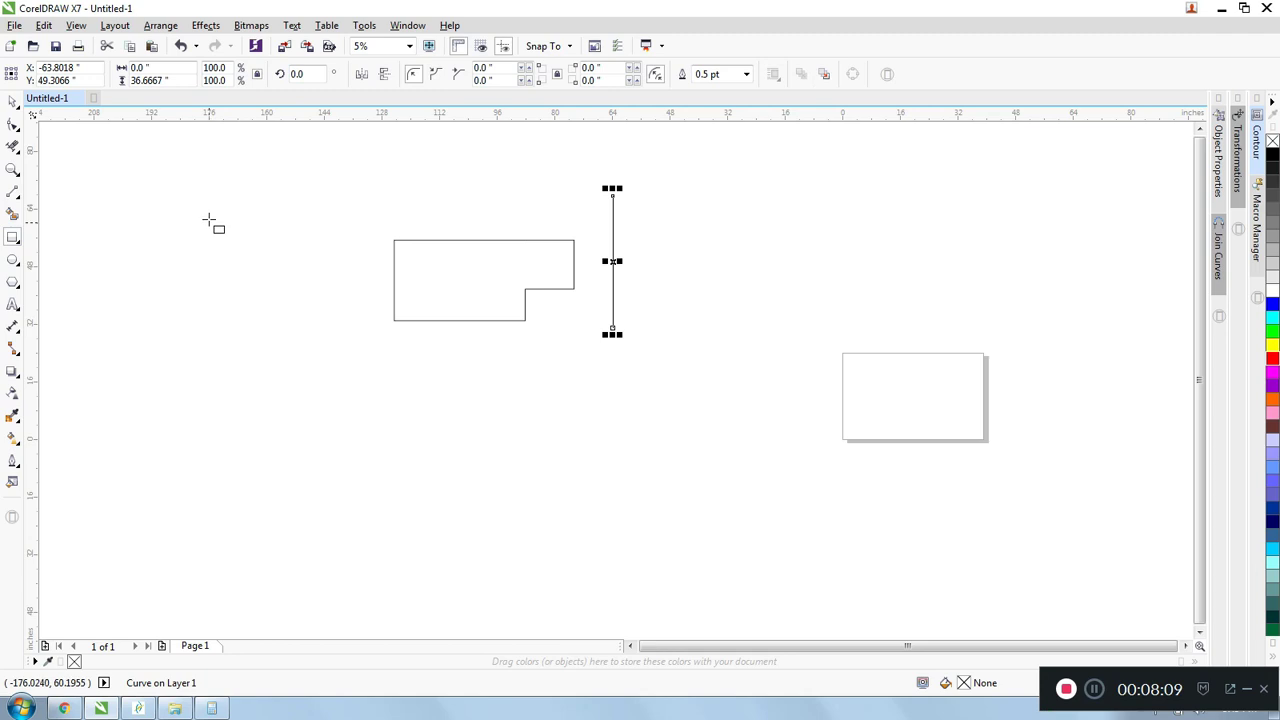
{"action": "left_click_drag", "start_coordinate": [210, 207], "coordinate": [340, 336]}
{"action": "mouse_move", "coordinate": [316, 289]}
{"action": "left_mouse_down"}
{"action": "mouse_move", "coordinate": [269, 223]}
{"action": "mouse_move", "coordinate": [331, 297]}
{"action": "mouse_move", "coordinate": [236, 214]}
{"action": "mouse_move", "coordinate": [329, 334]}
{"action": "mouse_move", "coordinate": [298, 296]}
{"action": "mouse_move", "coordinate": [311, 300]}
{"action": "mouse_move", "coordinate": [289, 243]}
{"action": "left_mouse_up"}
{"action": "key", "text": "Delete"}
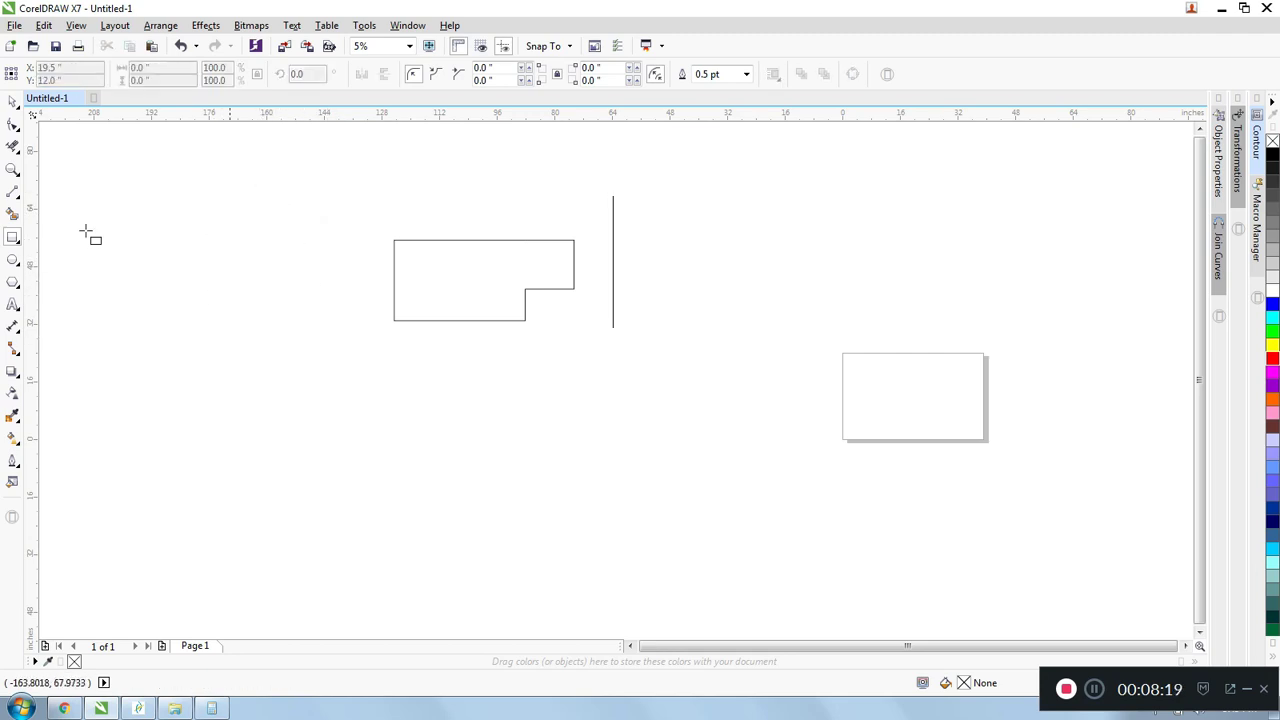
- Draw an upward-arching 3-Point Curve about 35.6 inches wide and 9.5 inches high below the L-shaped outline
{"action": "left_click", "coordinate": [16, 194]}
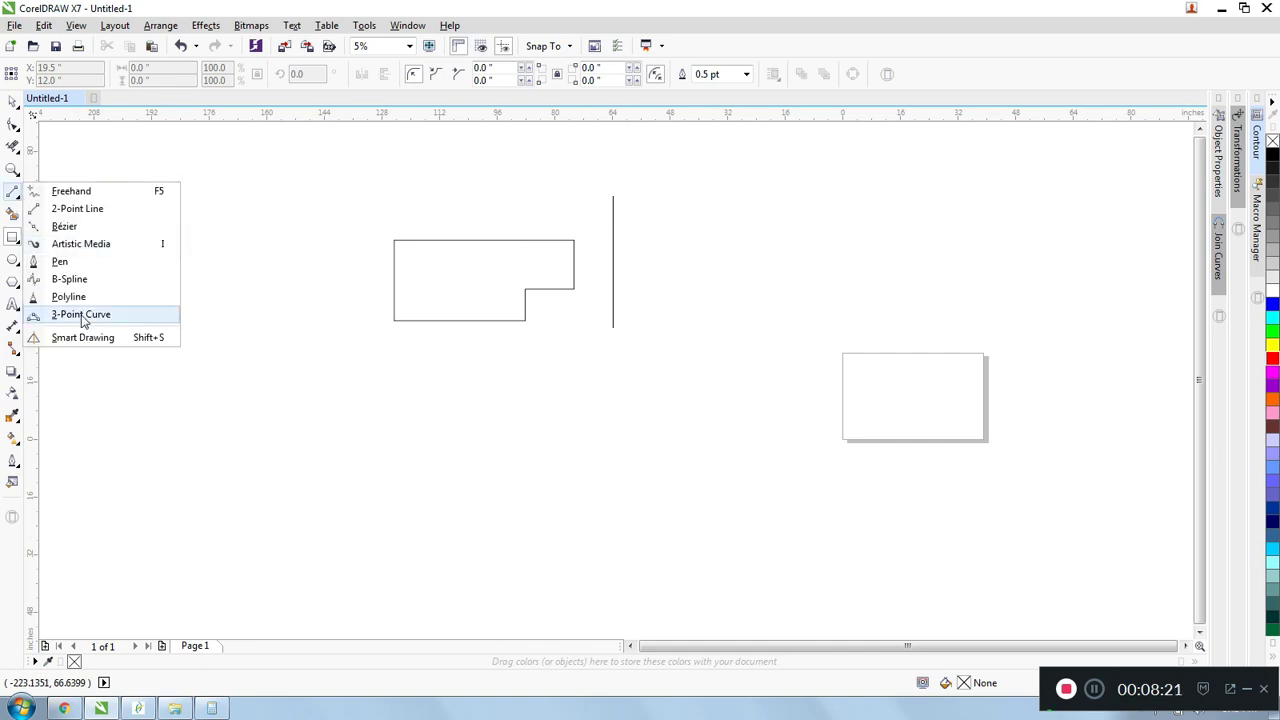
{"action": "left_click", "coordinate": [156, 321]}
{"action": "scroll", "coordinate": [591, 347], "scroll_direction": "up", "scroll_amount": 1}
{"action": "left_click_drag", "start_coordinate": [440, 421], "coordinate": [695, 422]}
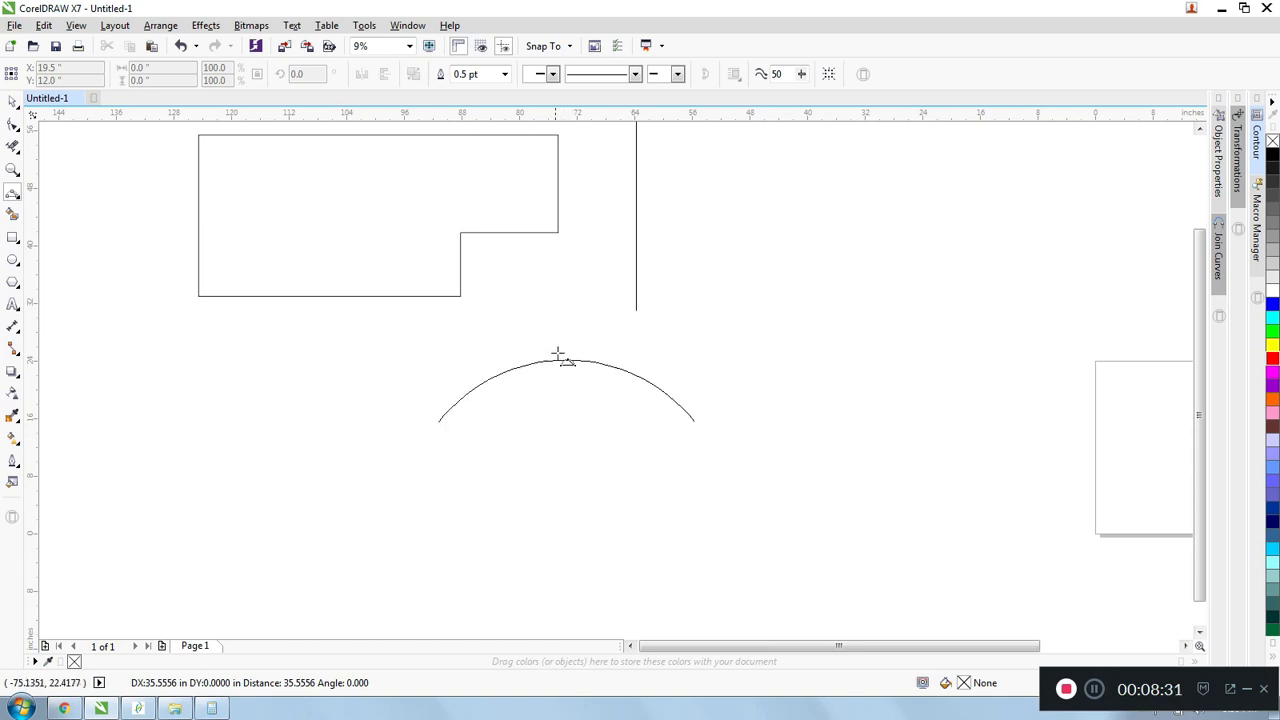
{"action": "left_click", "coordinate": [548, 356]}
- Reshape the arc into a wave with the Shape tool, adjusting the control handles of its left end node and middle node
{"action": "left_click", "coordinate": [13, 122]}
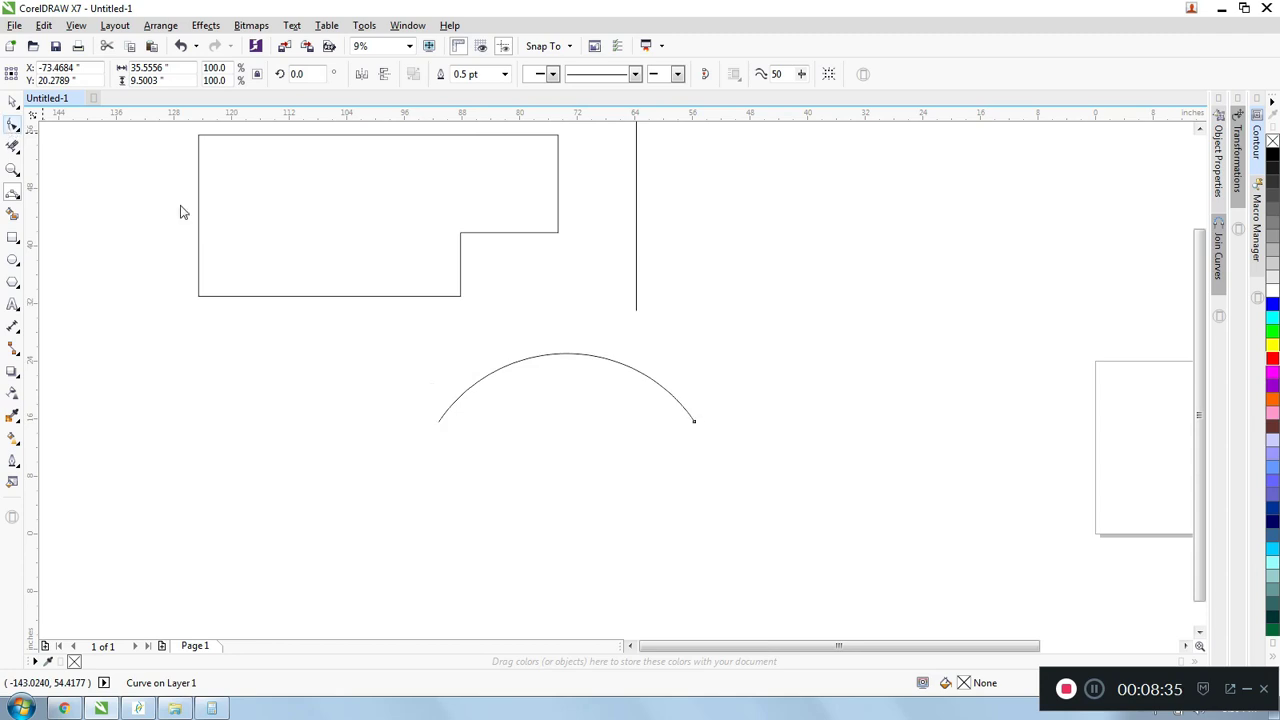
{"action": "left_click", "coordinate": [437, 423]}
{"action": "left_click_drag", "start_coordinate": [466, 382], "coordinate": [524, 307]}
{"action": "left_click_drag", "start_coordinate": [519, 358], "coordinate": [555, 420]}
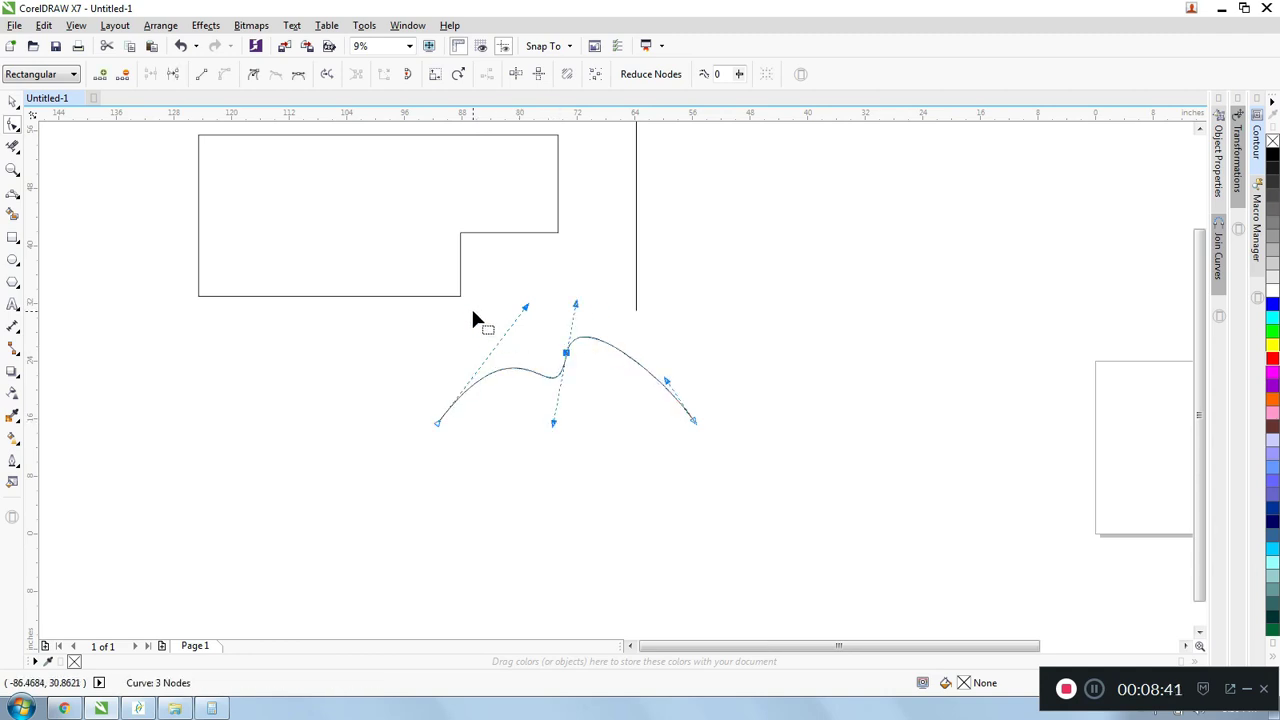
- Delete the wavy curve and the vertical line beside the L-shaped outline
{"action": "scroll", "coordinate": [582, 393], "scroll_direction": "down", "scroll_amount": 2}
{"action": "key", "text": "space"}
{"action": "left_click_drag", "start_coordinate": [326, 312], "coordinate": [707, 522]}
{"action": "key", "text": "Delete"}
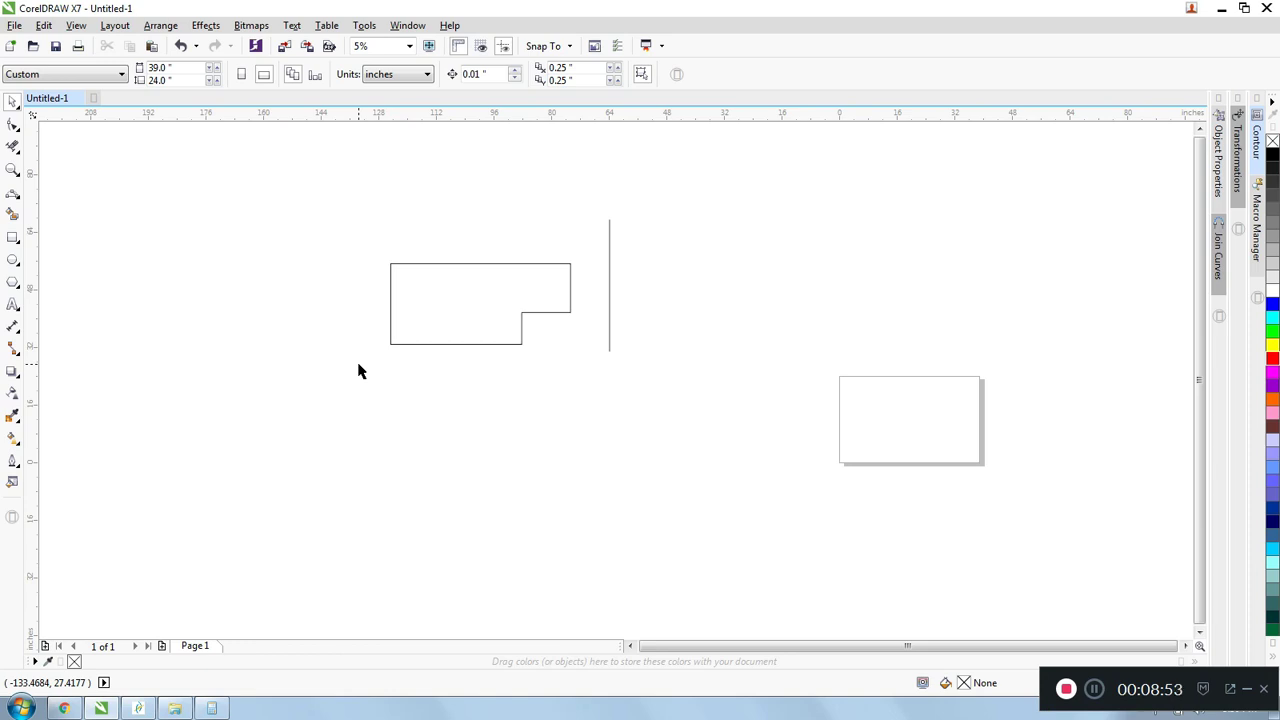
{"action": "left_click_drag", "start_coordinate": [563, 189], "coordinate": [697, 410]}
{"action": "key", "text": "space"}
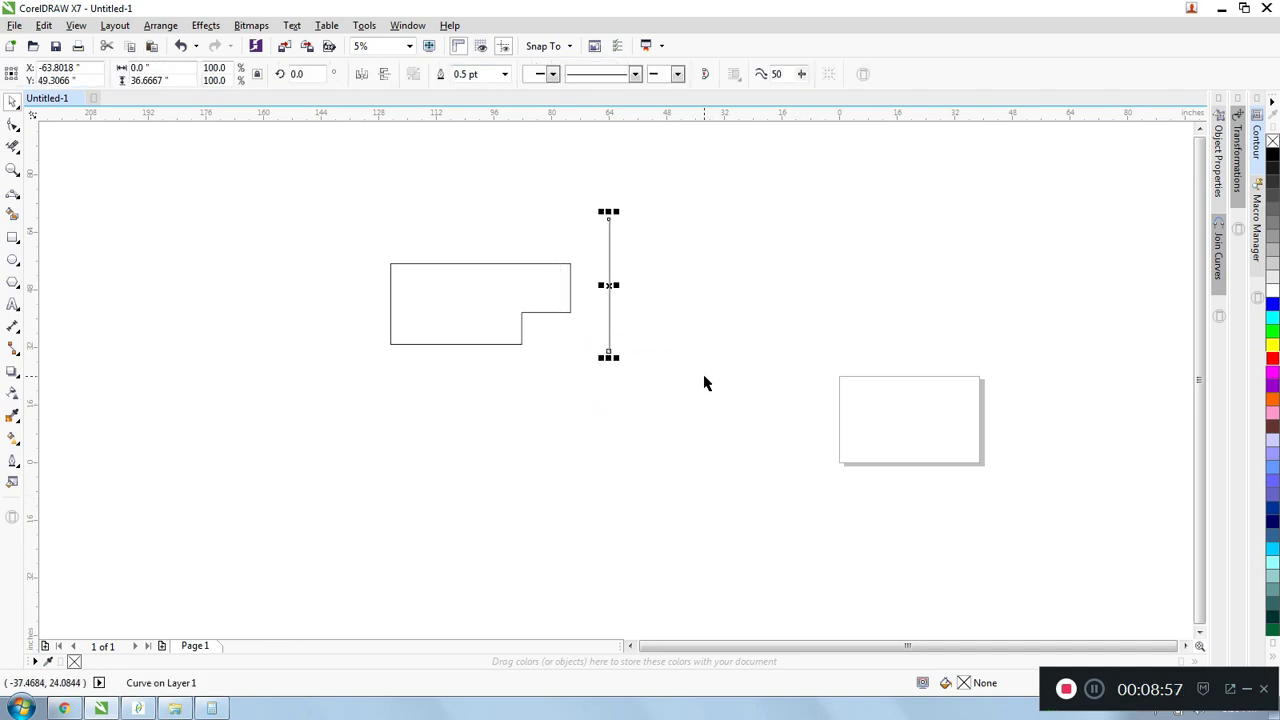
{"action": "key", "text": "Delete"}
- Draw a rectangle about 19.6 × 24 inches left of the L-shaped outline and a 3-Point Rectangle about 35 × 24 inches sharing its right edge
{"action": "left_click", "coordinate": [12, 236]}
{"action": "left_click_drag", "start_coordinate": [137, 214], "coordinate": [209, 299]}
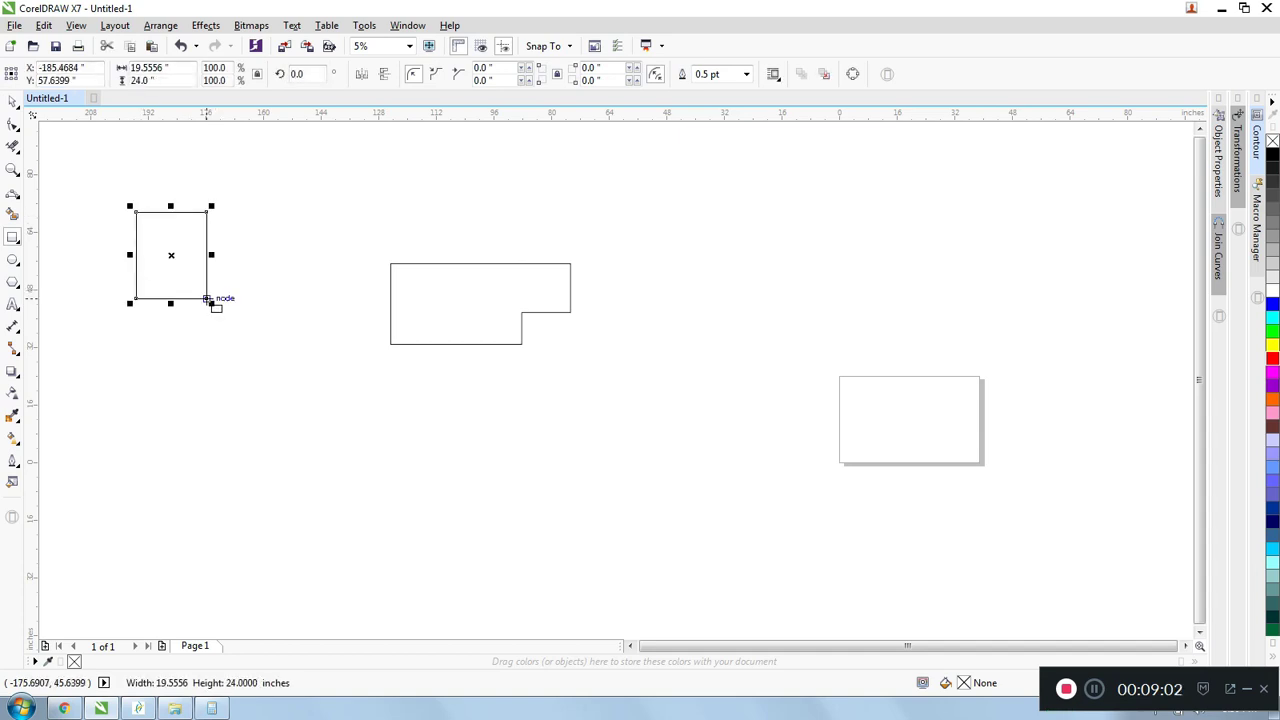
{"action": "left_click", "coordinate": [20, 246]}
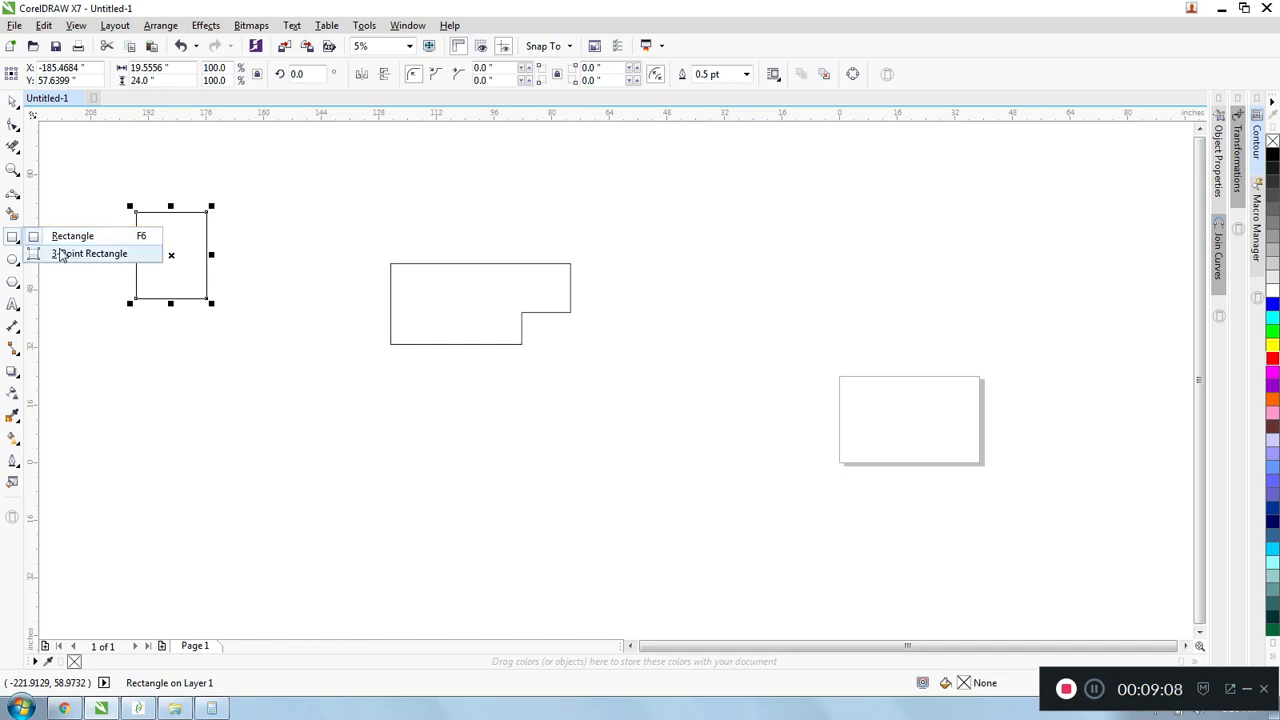
{"action": "left_click", "coordinate": [60, 254]}
{"action": "scroll", "coordinate": [200, 205], "scroll_direction": "up", "scroll_amount": 2}
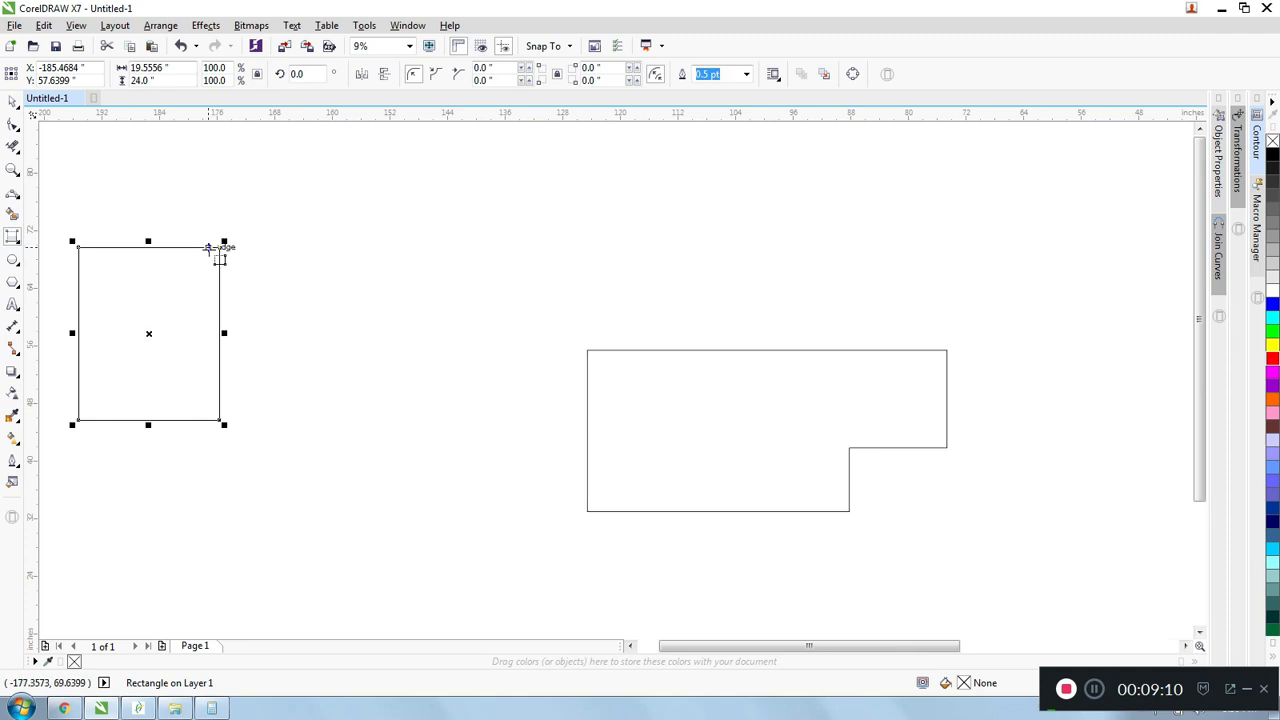
{"action": "left_click_drag", "start_coordinate": [221, 247], "coordinate": [222, 422]}
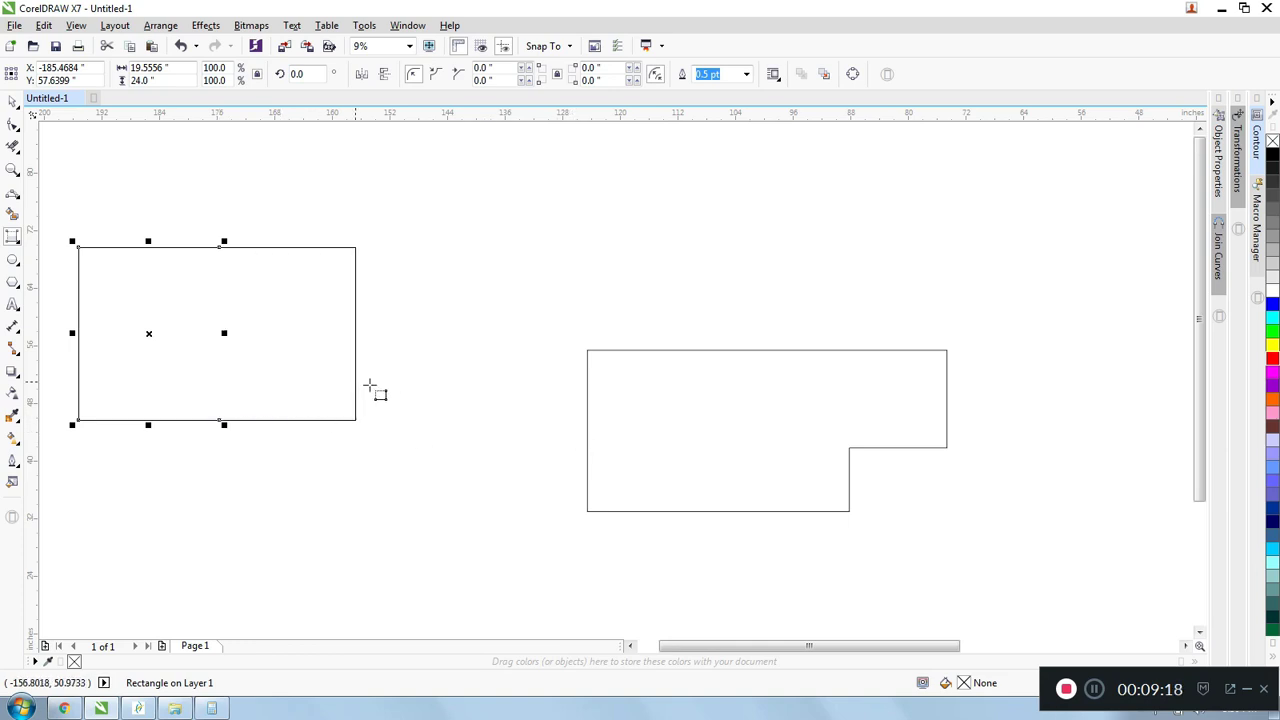
{"action": "left_click", "coordinate": [476, 380]}
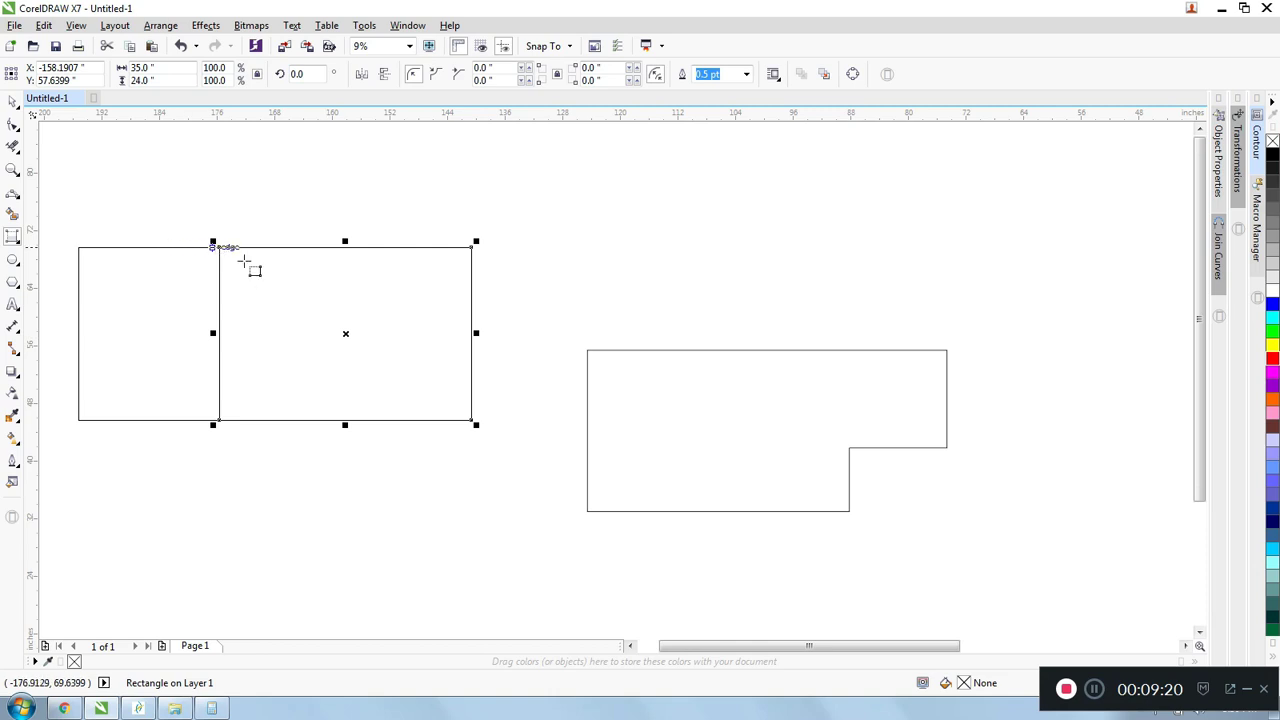
- Draw a tilted 3-Point Rectangle spanning about 28.4 × 27.5 inches, at an angle of about 330.7°, above the L-shaped outline
{"action": "scroll", "coordinate": [322, 292], "scroll_direction": "up", "scroll_amount": 2}
{"action": "scroll", "coordinate": [228, 252], "scroll_direction": "down", "scroll_amount": 2}
{"action": "left_click_drag", "start_coordinate": [477, 225], "coordinate": [614, 299]}
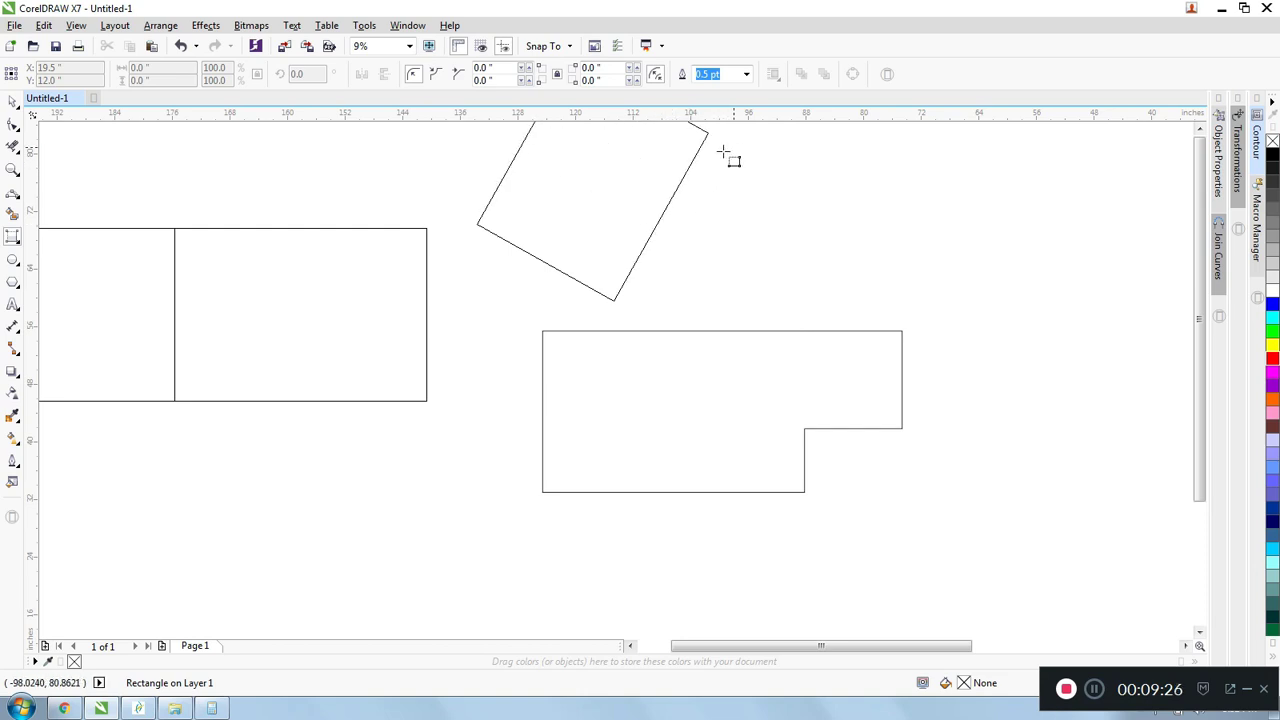
{"action": "left_click", "coordinate": [700, 192]}
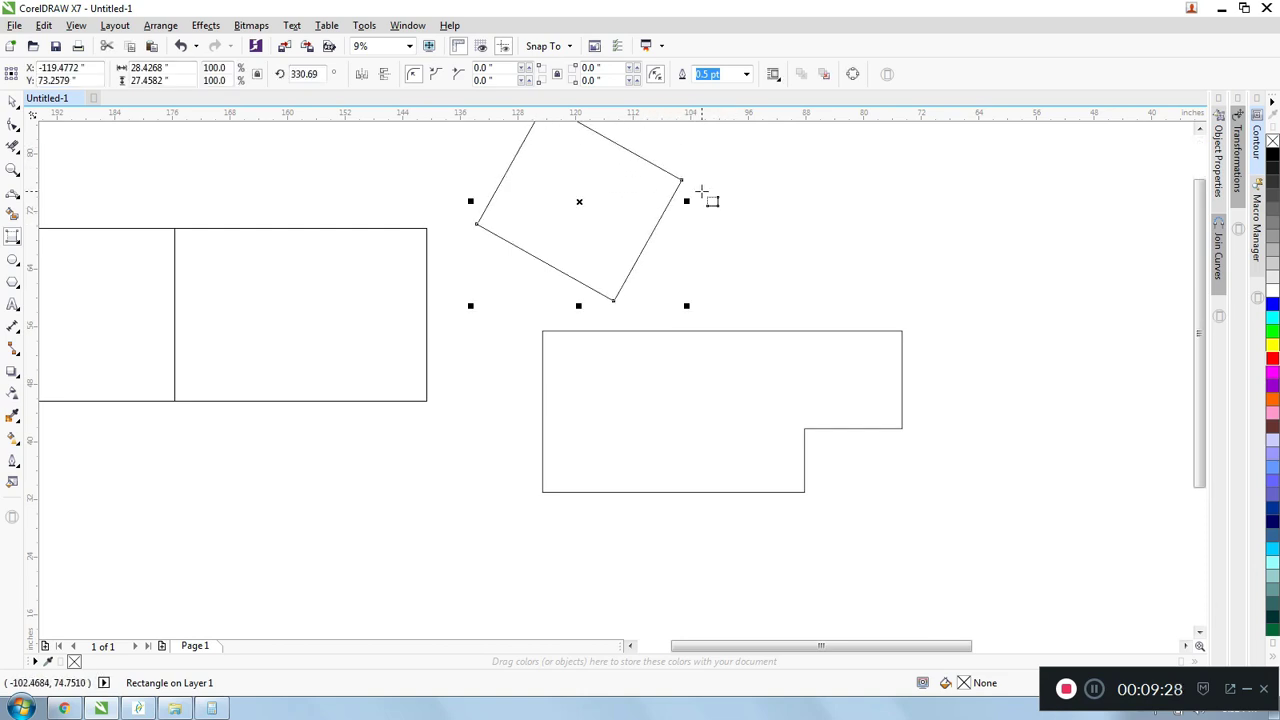
- Draw a circle about 32.2 inches across left of the adjoining rectangles and an ellipse about 42.2 × 18.2 inches below them
{"action": "scroll", "coordinate": [471, 312], "scroll_direction": "down", "scroll_amount": 2}
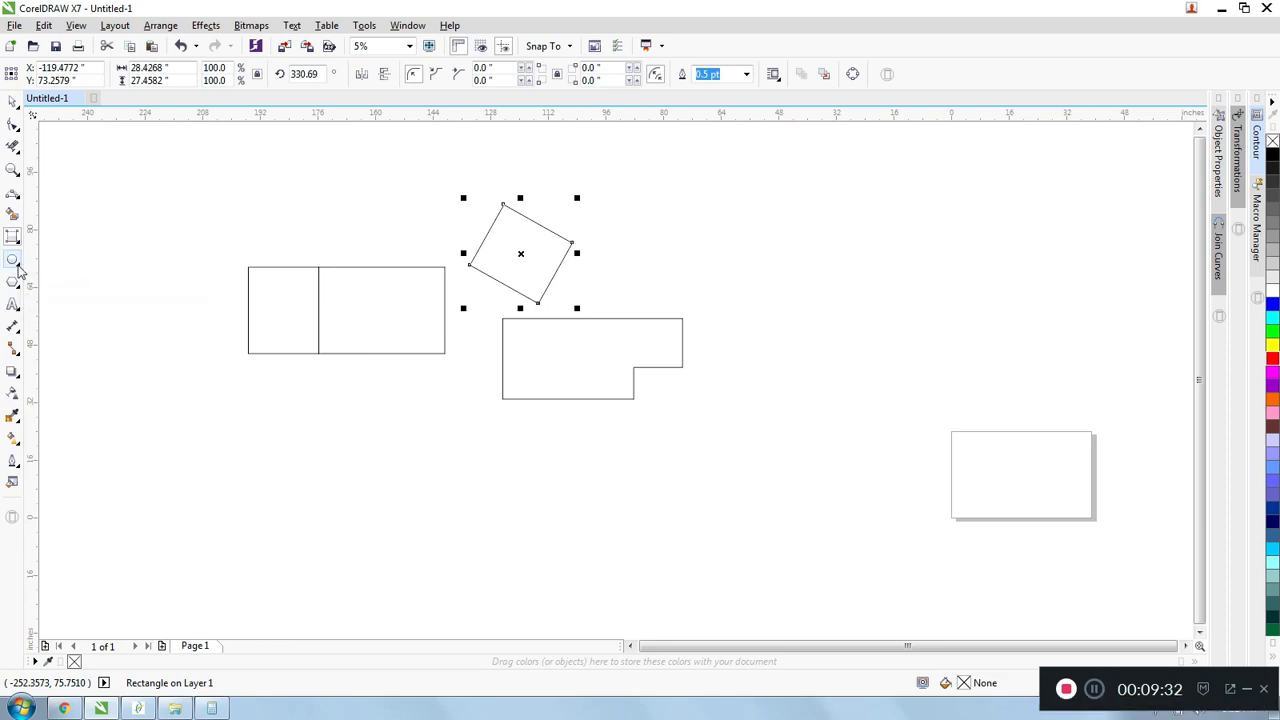
{"action": "left_click", "coordinate": [17, 268]}
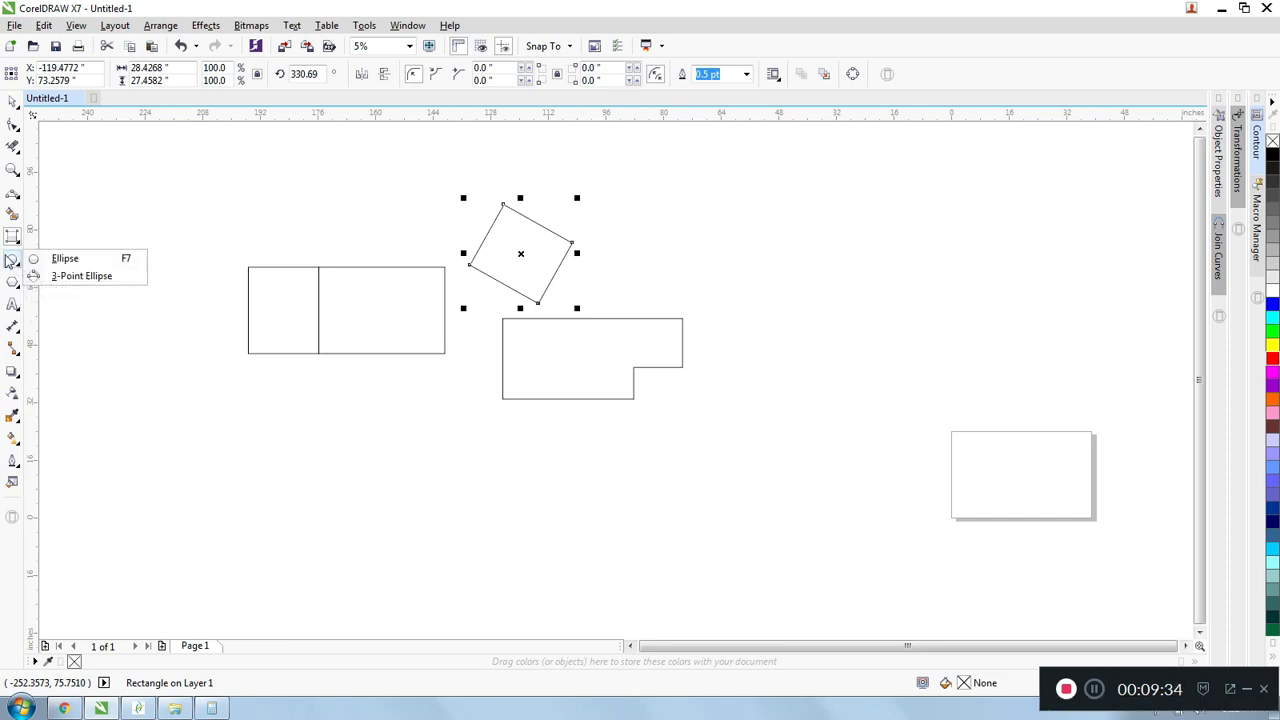
{"action": "left_click", "coordinate": [60, 259]}
{"action": "left_click_drag", "start_coordinate": [120, 199], "coordinate": [197, 320]}
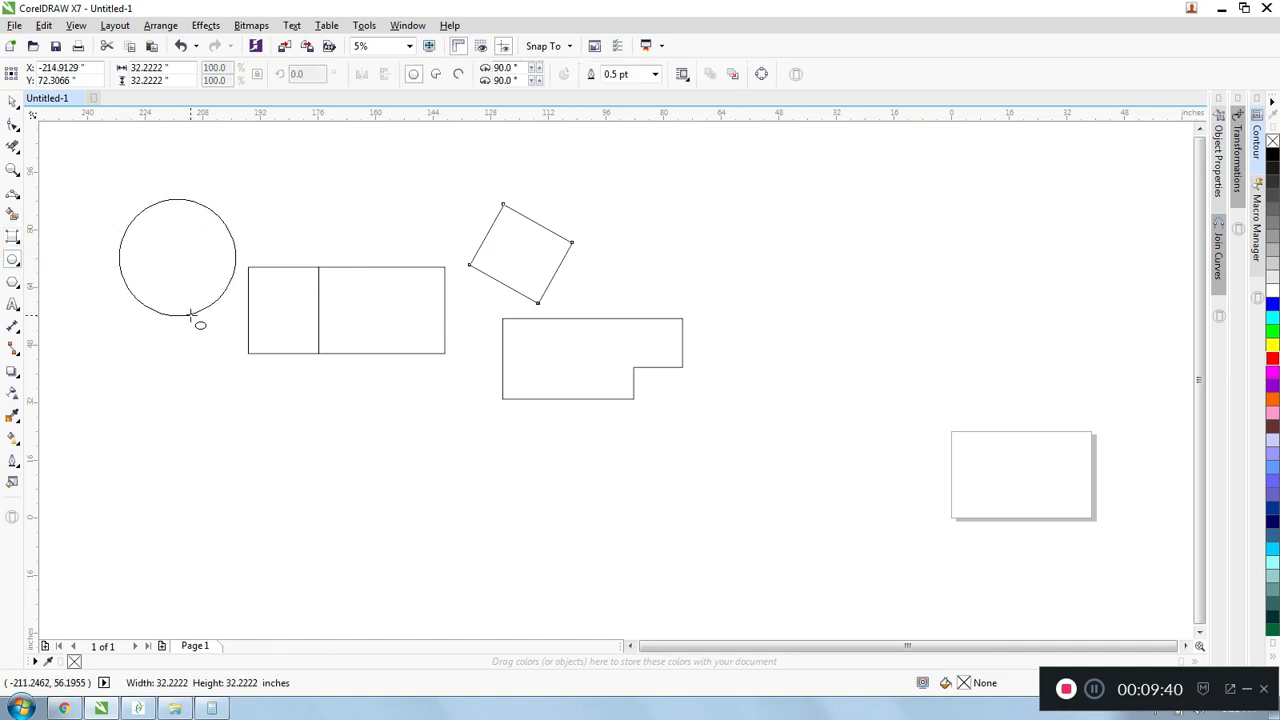
{"action": "left_click_drag", "start_coordinate": [163, 418], "coordinate": [316, 485]}
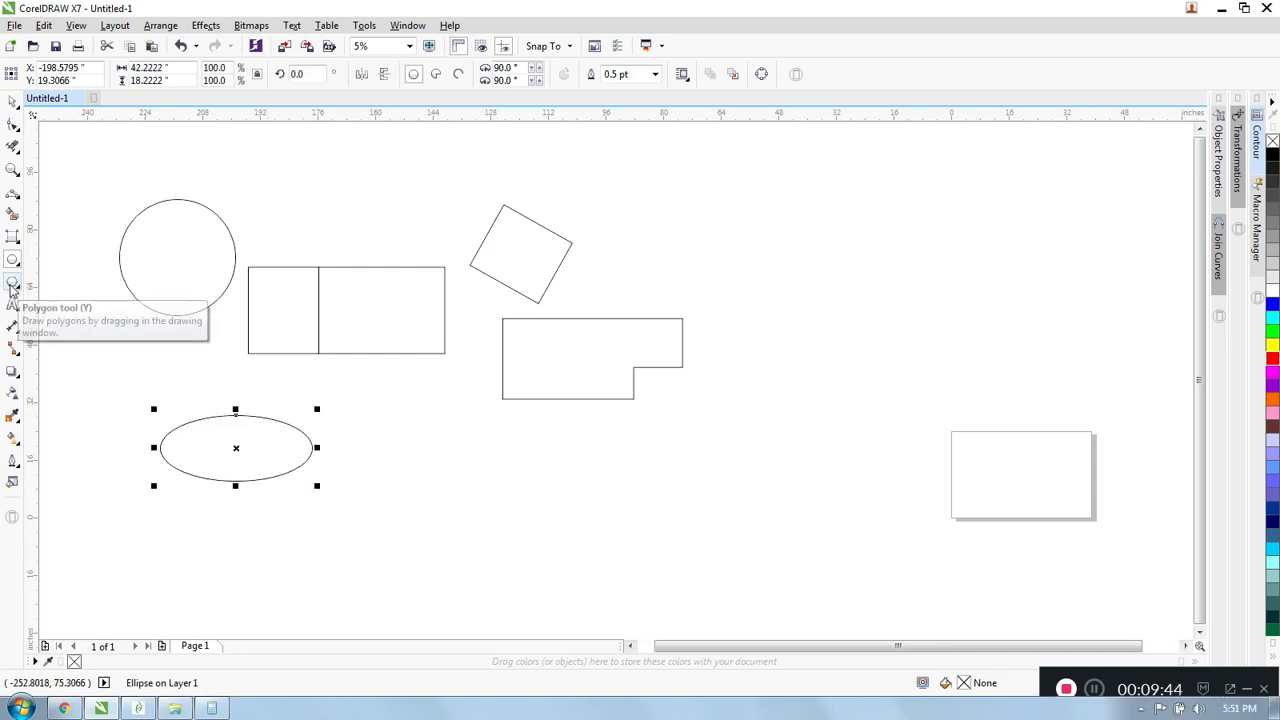
- Draw an eight-sided polygon about 26 inches wide, placed below the L-shaped outline, and reduce it to 3 sides
{"action": "left_click", "coordinate": [12, 285]}
{"action": "left_click_drag", "start_coordinate": [364, 417], "coordinate": [459, 512]}
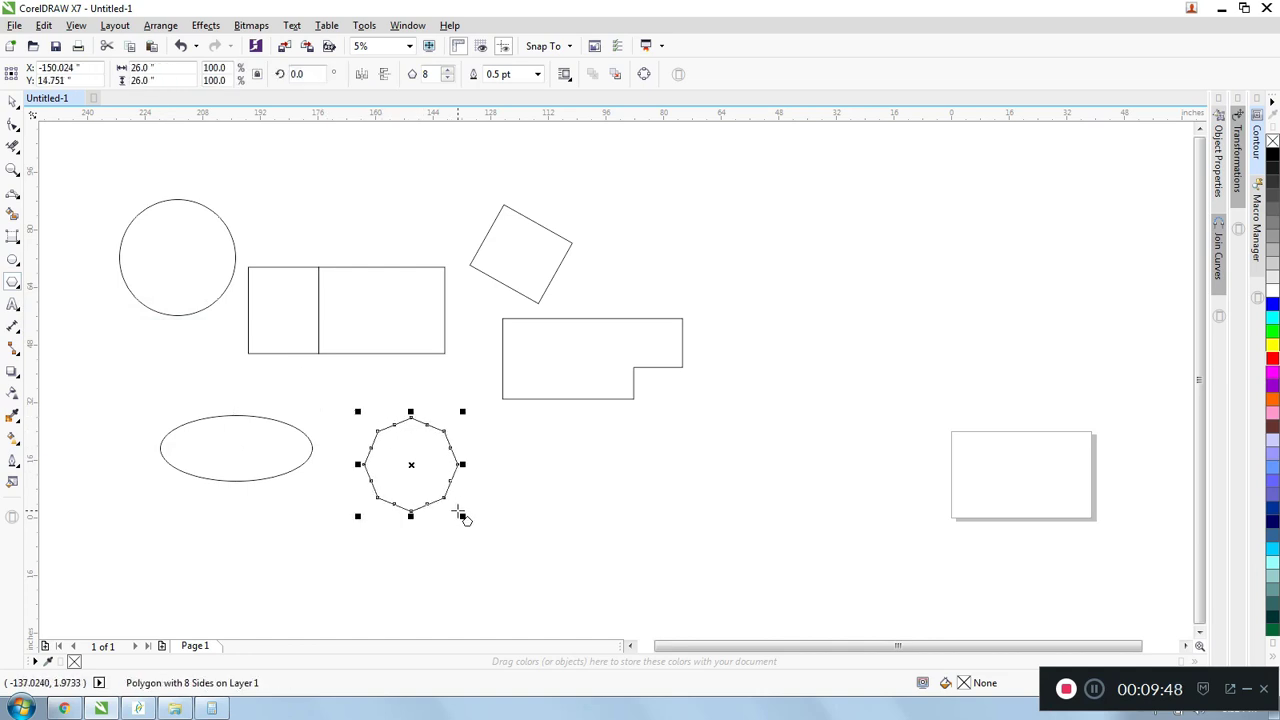
{"action": "left_click_drag", "start_coordinate": [414, 463], "coordinate": [563, 499]}
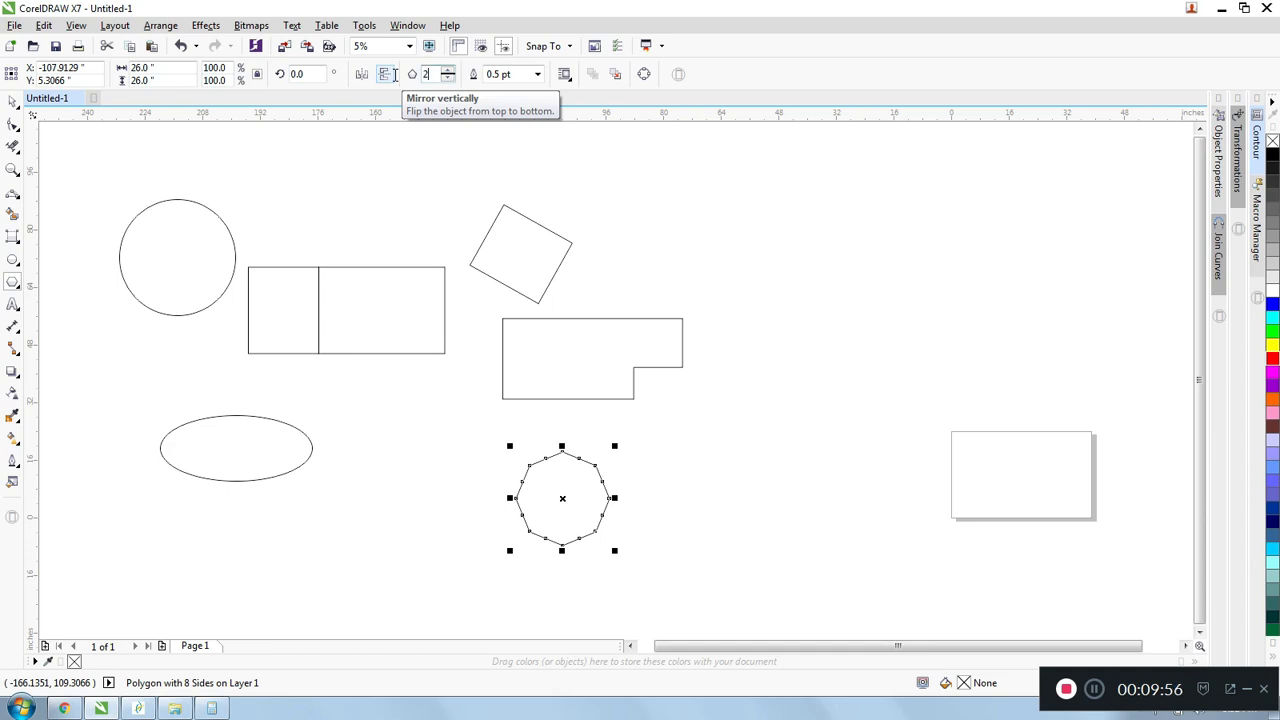
{"action": "key", "text": "Return"}
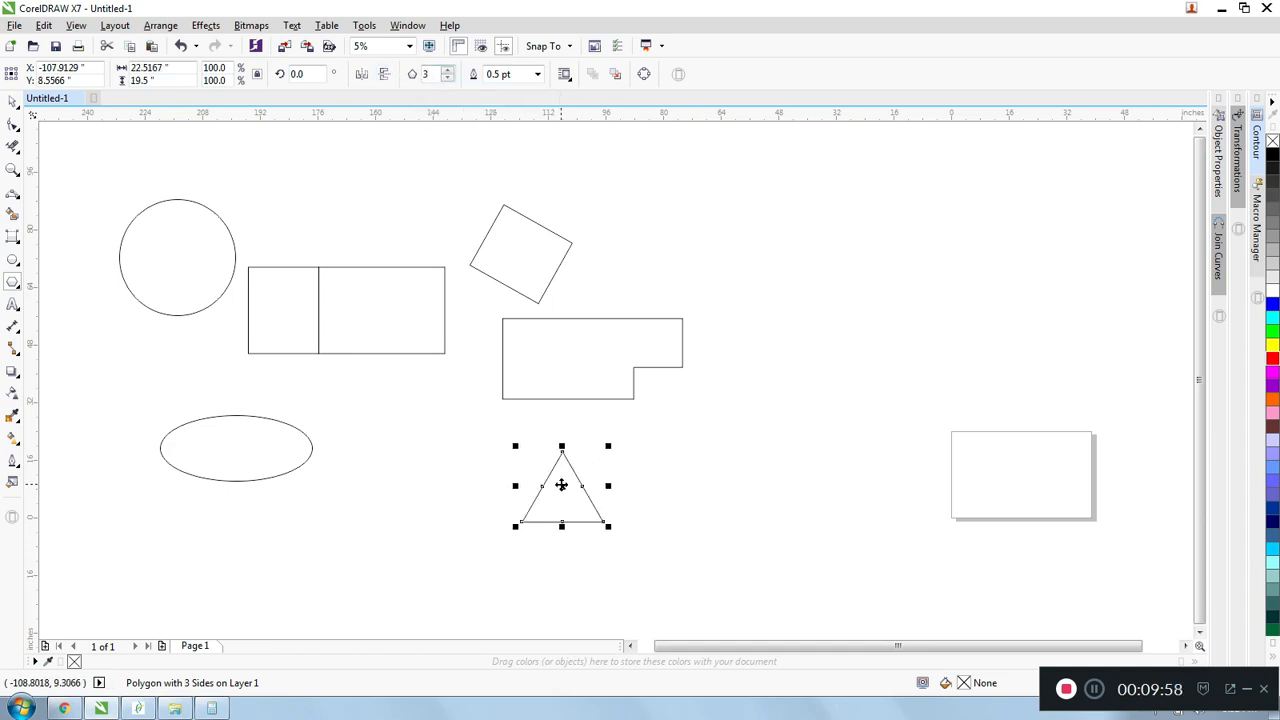
- Move the triangle to the empty area between the L-shaped outline and the page, and increase its number of sides to 9
{"action": "left_click_drag", "start_coordinate": [563, 488], "coordinate": [824, 313]}
{"action": "left_click", "coordinate": [449, 74]}
{"action": "left_click", "coordinate": [449, 74]}
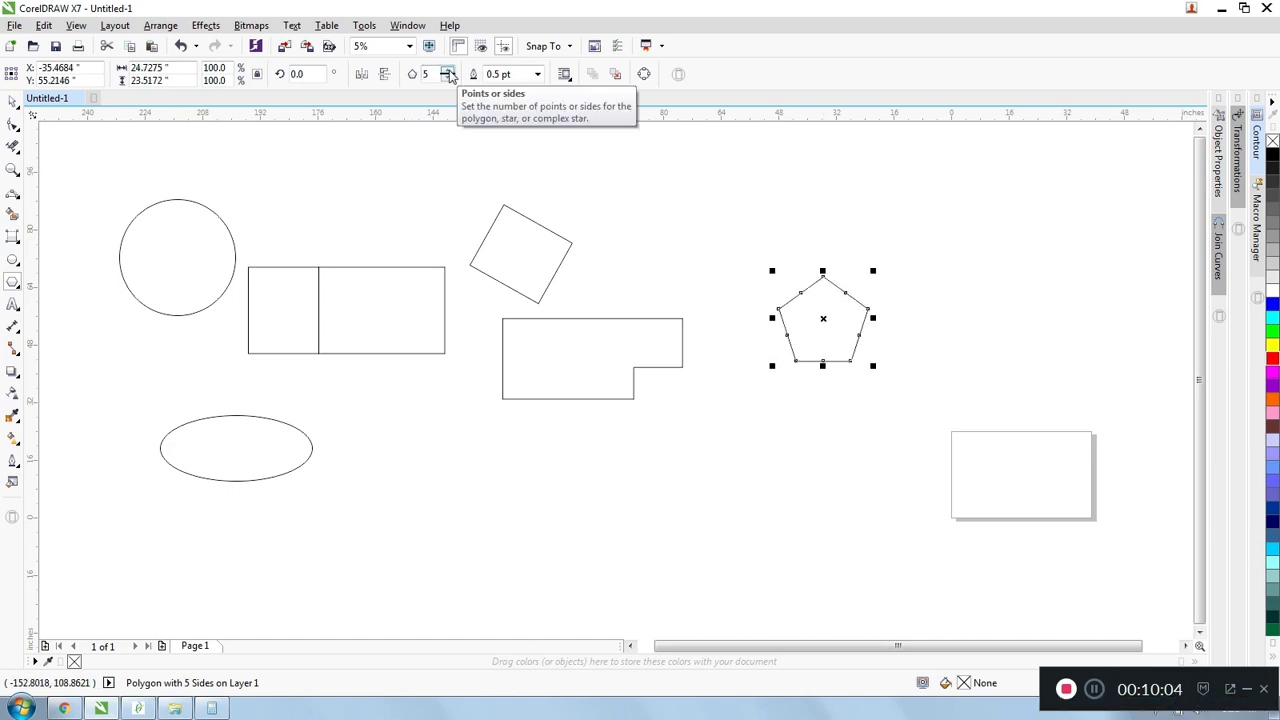
{"action": "left_click", "coordinate": [449, 74]}
{"action": "left_click", "coordinate": [449, 74]}
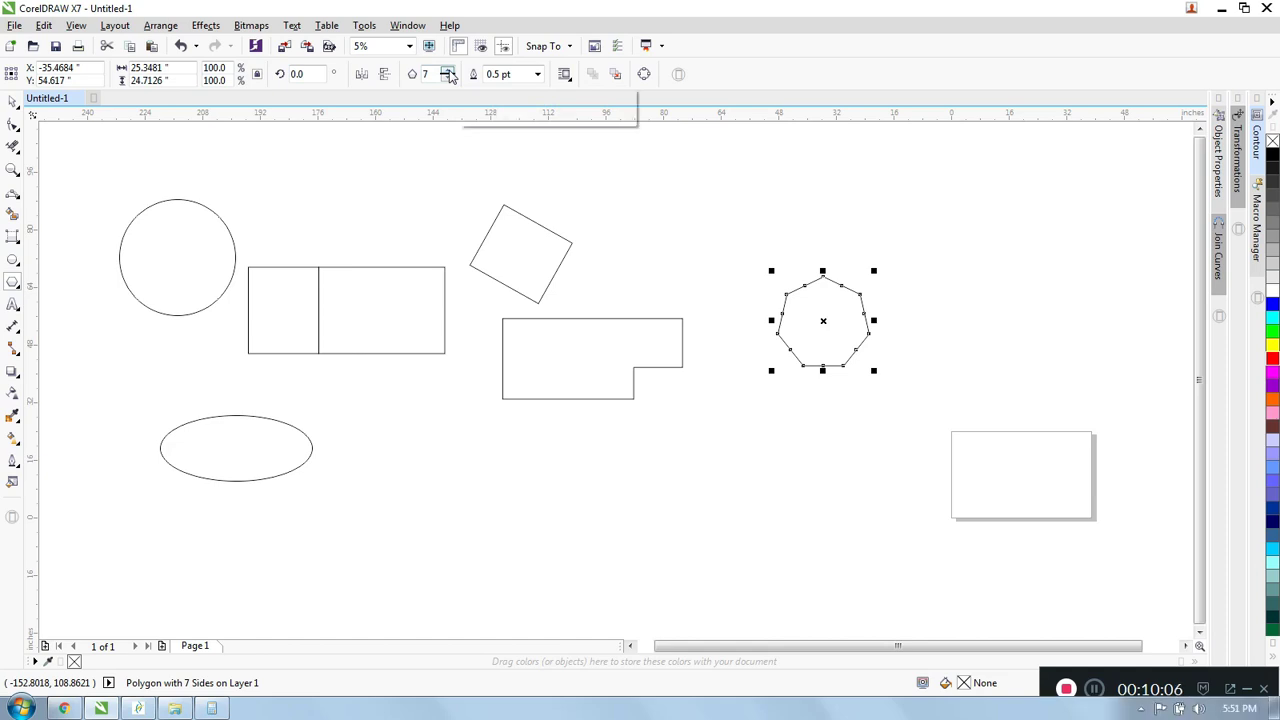
{"action": "left_click", "coordinate": [449, 74]}
{"action": "left_click", "coordinate": [449, 74]}
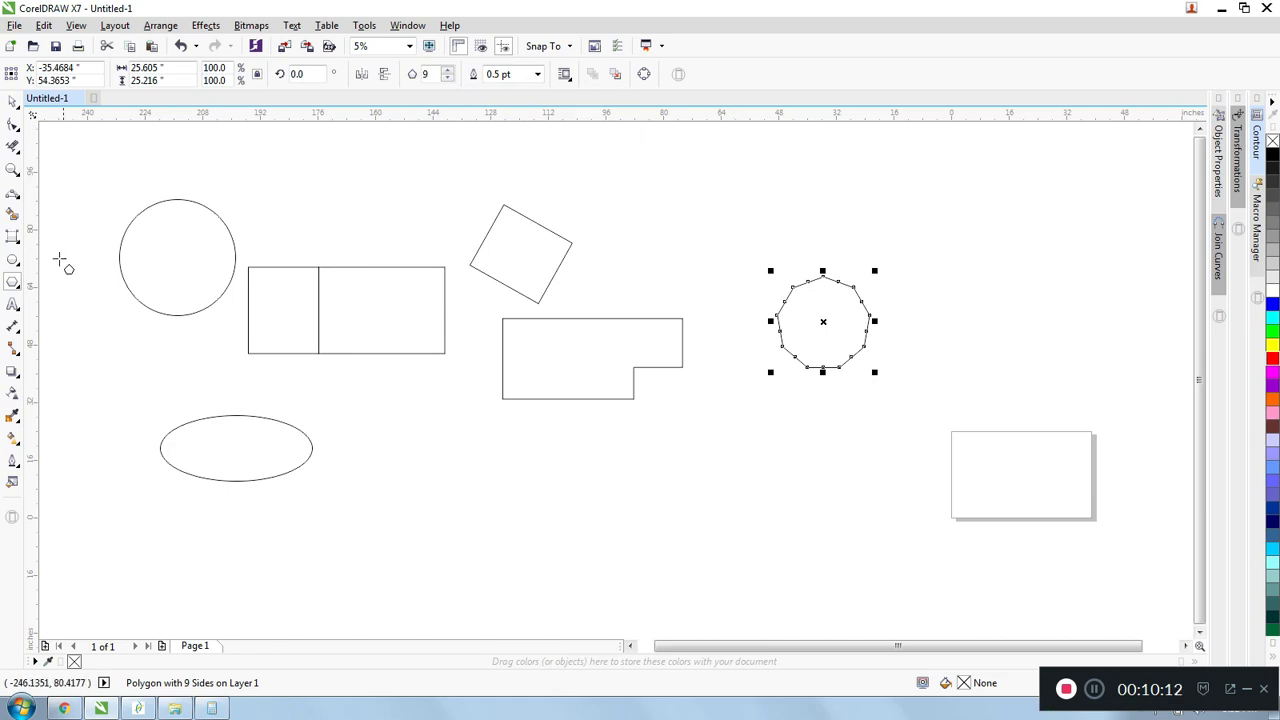
- Add the artistic text "iugaeg" in 24 pt Arial in the empty area to the right of the ellipse
{"action": "left_click", "coordinate": [13, 307]}
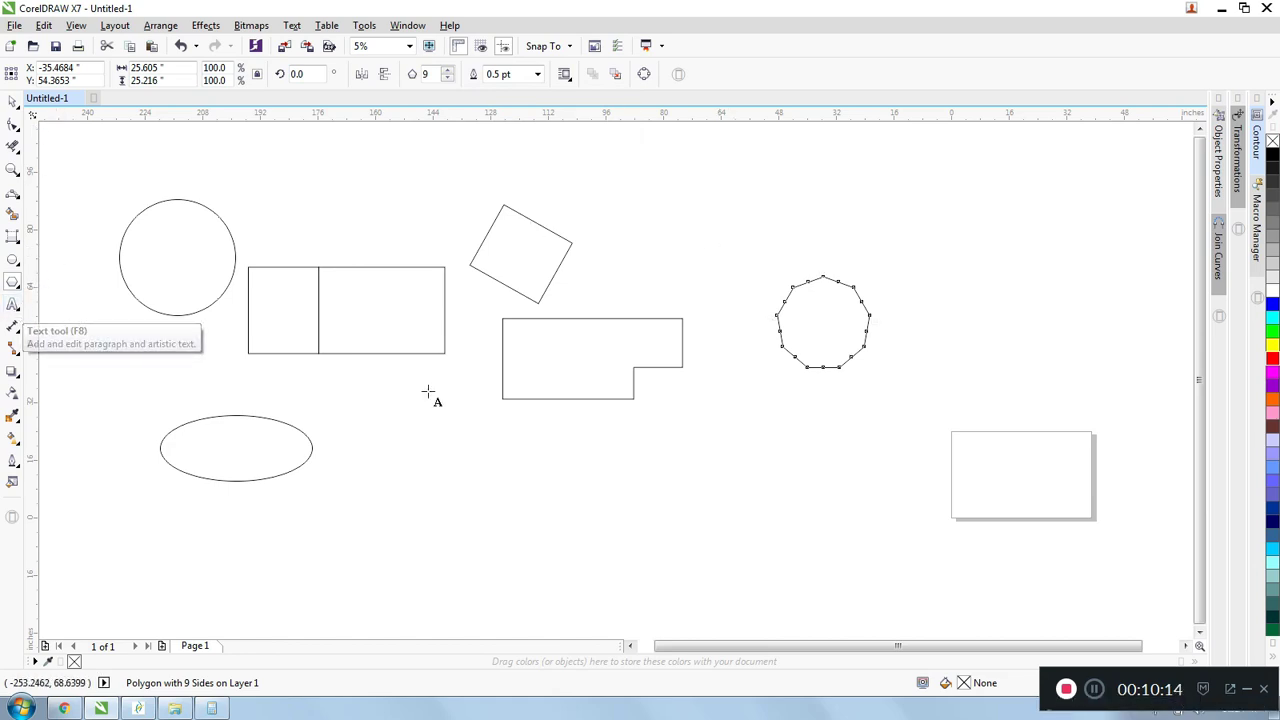
{"action": "left_click", "coordinate": [430, 441]}
{"action": "type", "text": "asdf"}
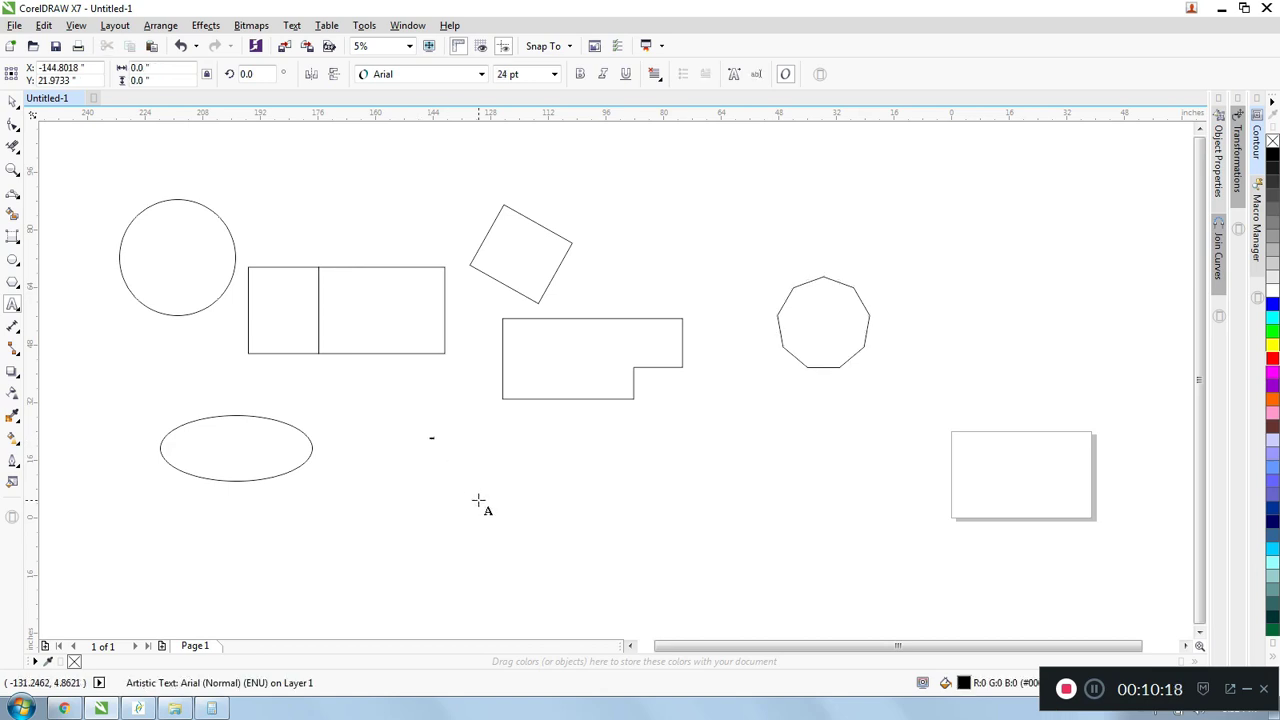
{"action": "scroll", "coordinate": [423, 471], "scroll_direction": "up", "scroll_amount": 3}
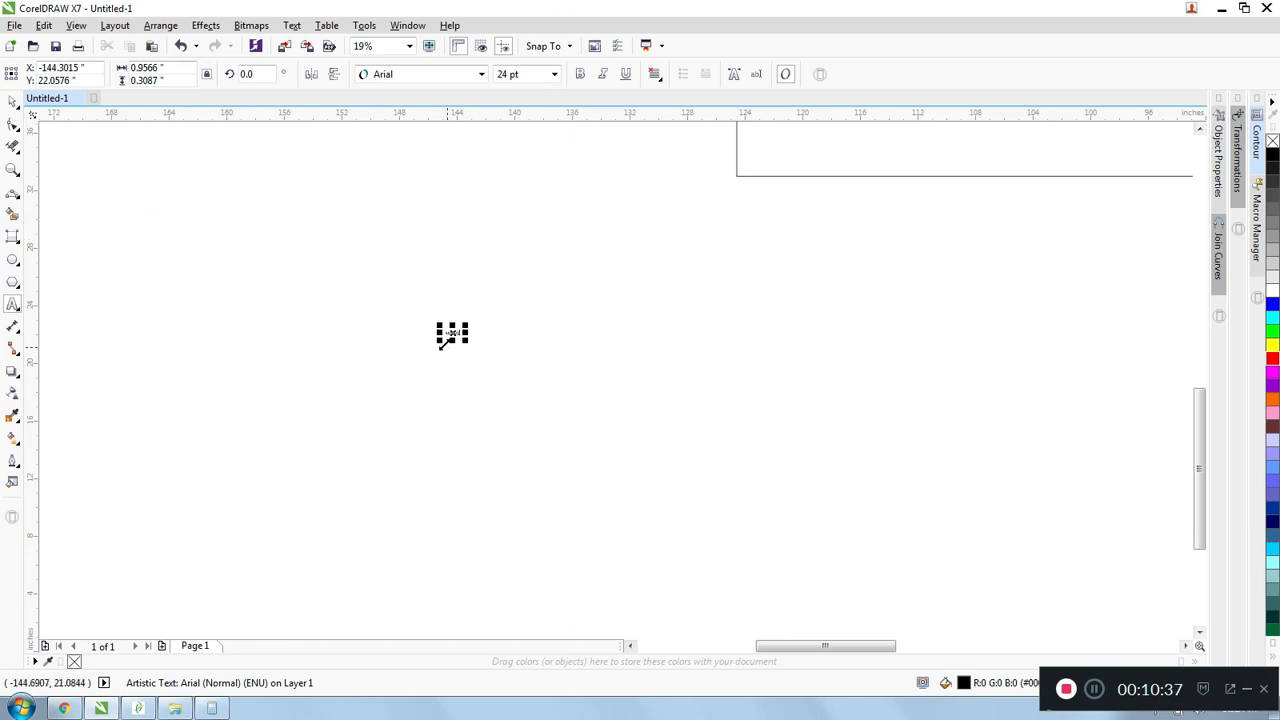
- Move the "iugaeg" text up and to the left and replace its wording with "Fifth World Collective"
{"action": "left_click_drag", "start_coordinate": [452, 333], "coordinate": [234, 263]}
{"action": "scroll", "coordinate": [403, 251], "scroll_direction": "up", "scroll_amount": 5}
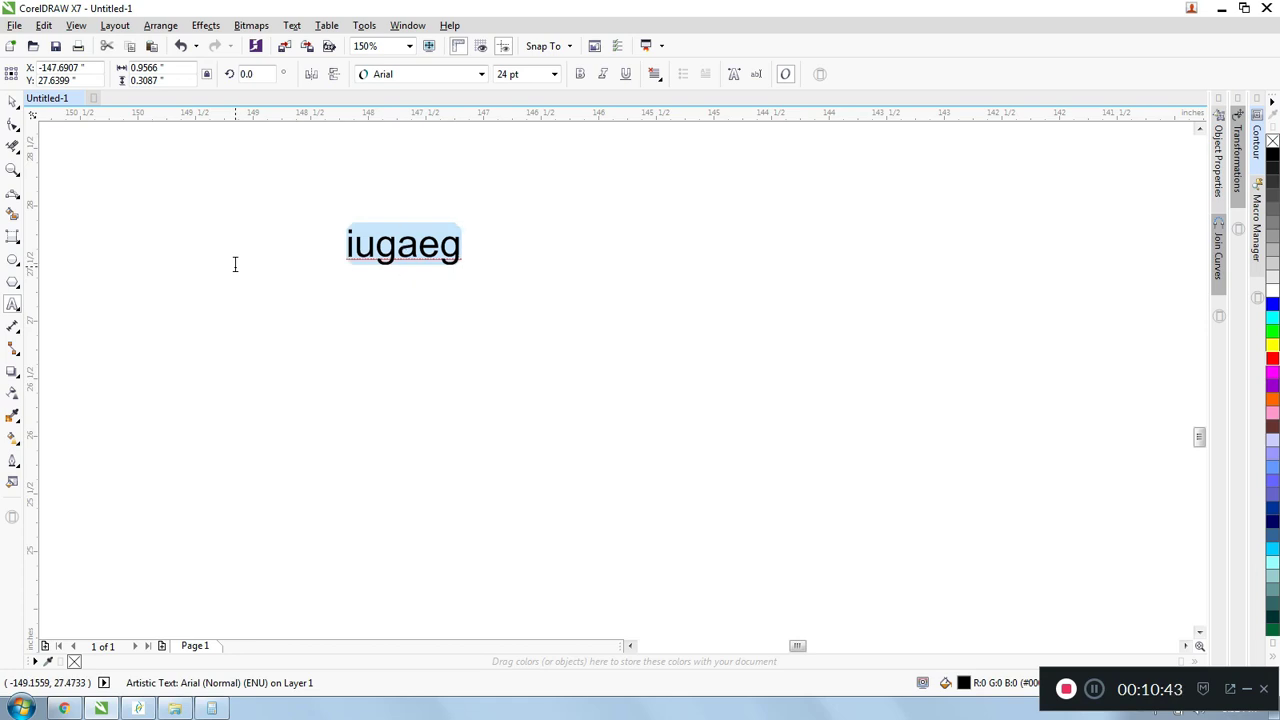
{"action": "type", "text": "Fifth Worl"}
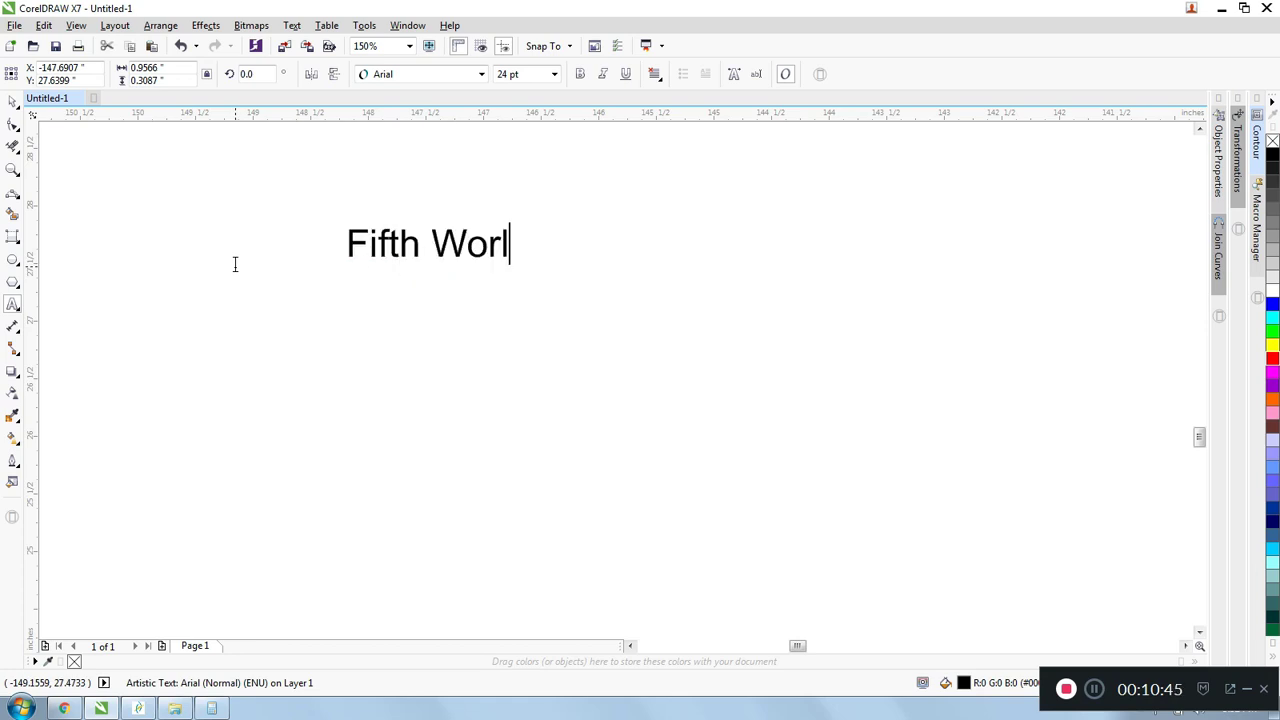
{"action": "type", "text": "d Collective"}
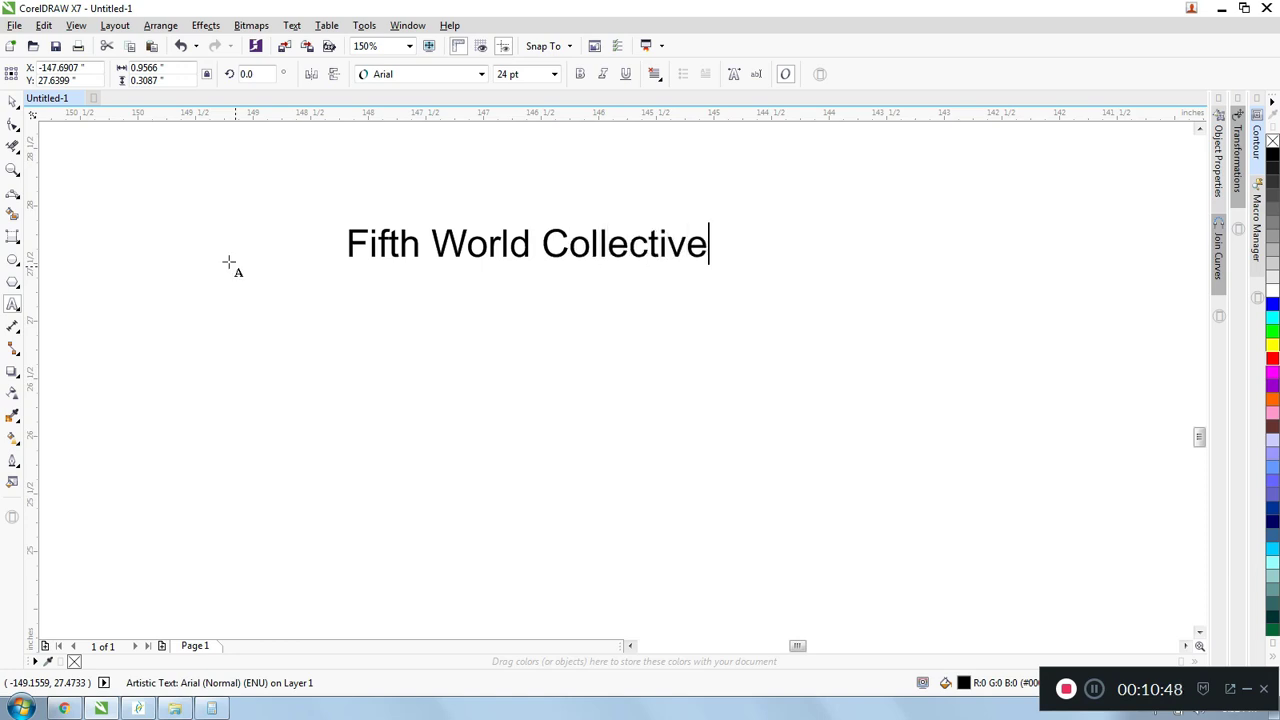
{"action": "key", "text": "Escape"}
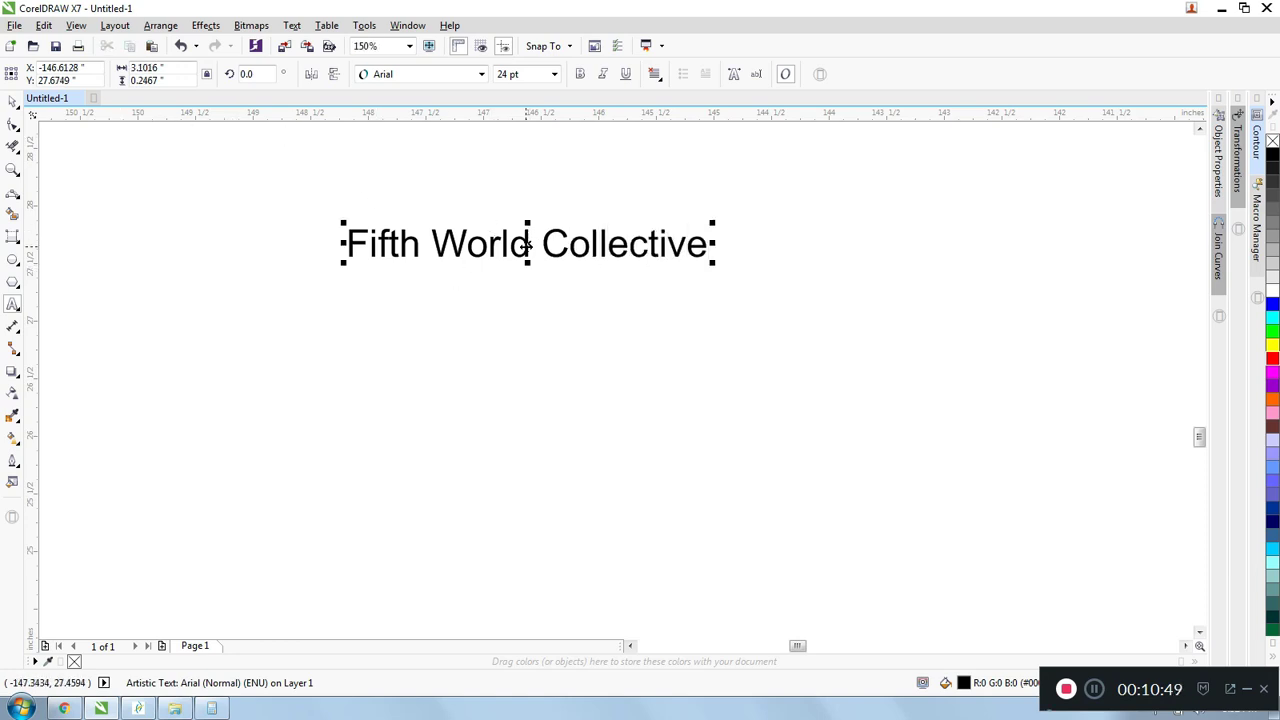
- Move the "Fifth World Collective" text slightly lower and convert it to curves
{"action": "left_click_drag", "start_coordinate": [527, 245], "coordinate": [491, 300]}
{"action": "scroll", "coordinate": [487, 306], "scroll_direction": "up", "scroll_amount": 1}
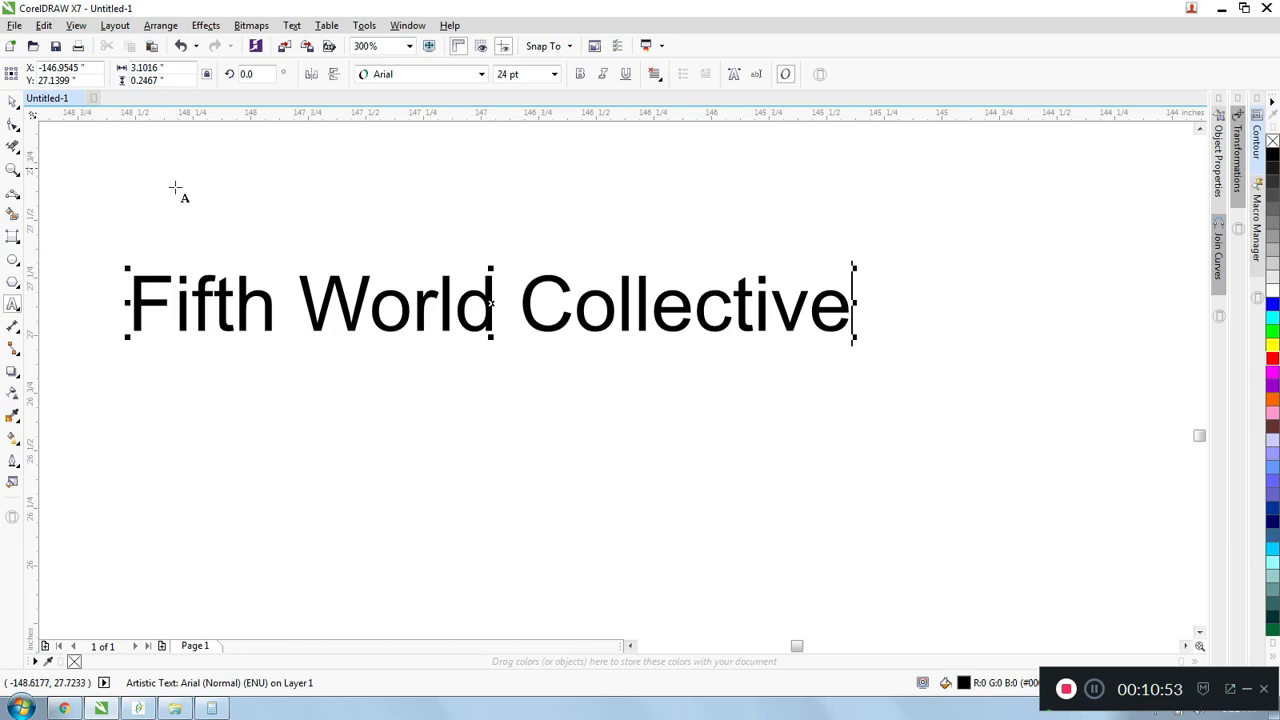
{"action": "left_click_drag", "start_coordinate": [836, 302], "coordinate": [100, 289]}
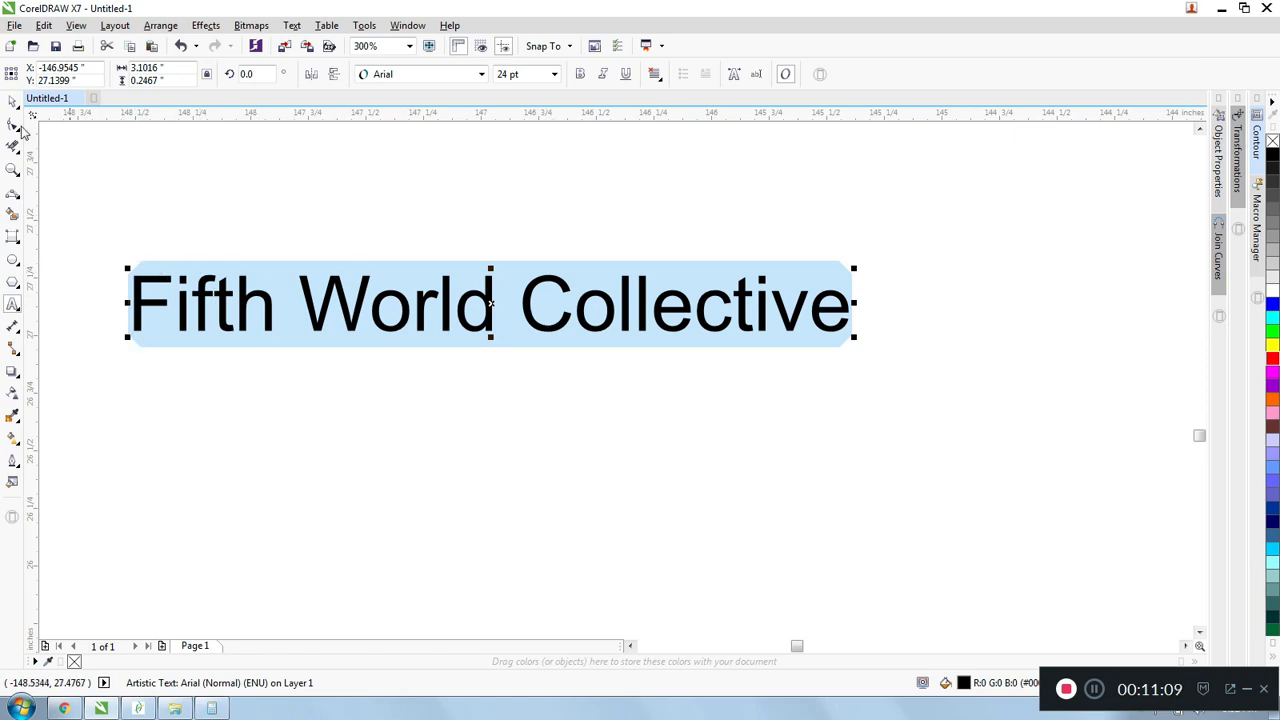
{"action": "left_click", "coordinate": [162, 26]}
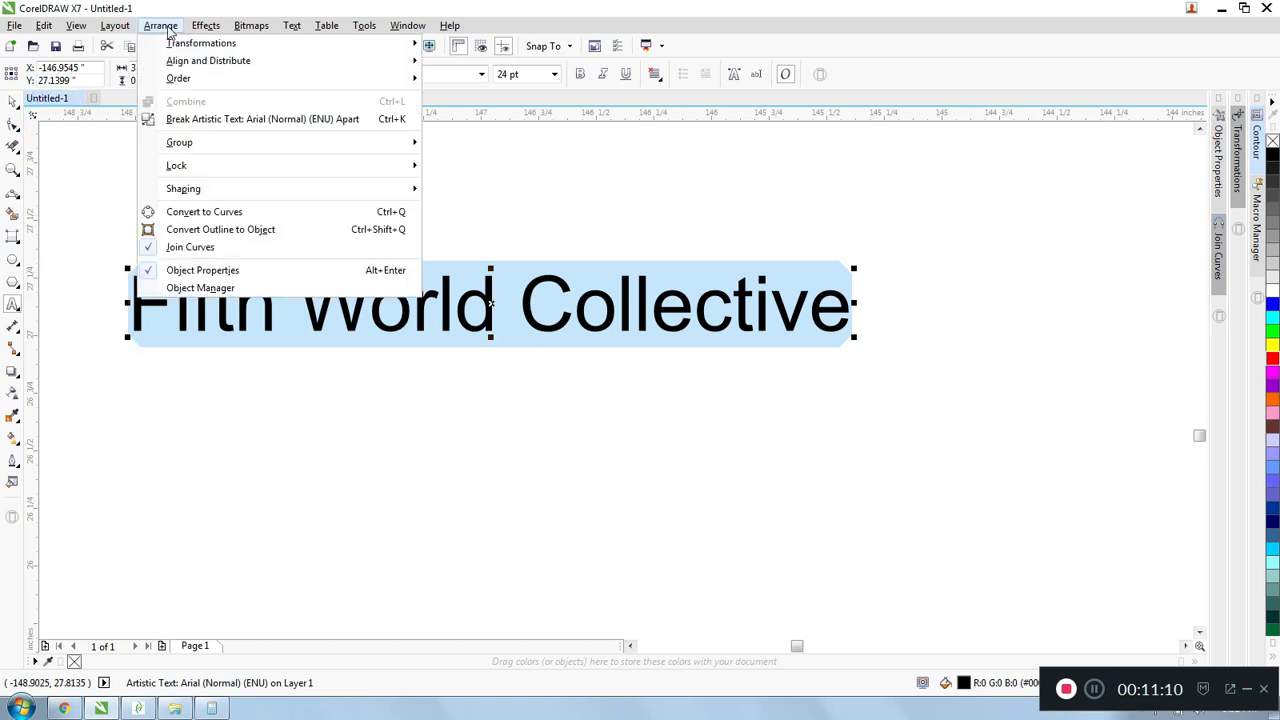
{"action": "left_click", "coordinate": [229, 213]}
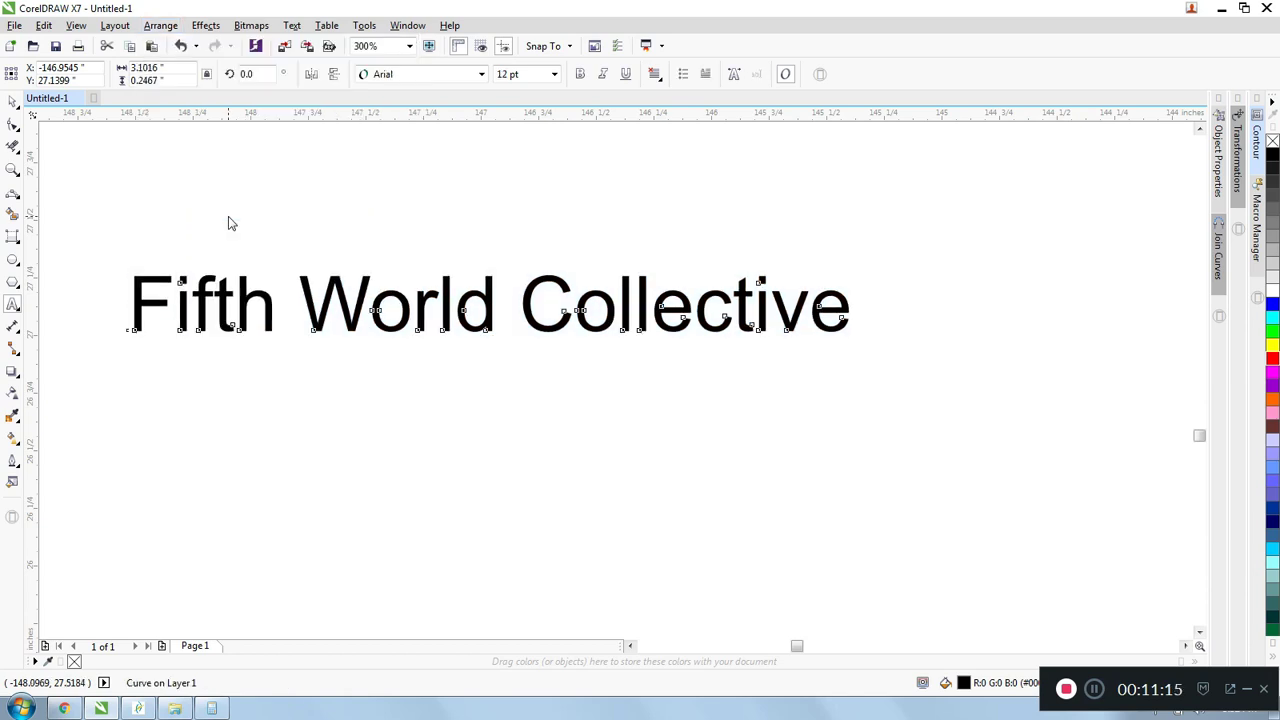
- Remove the fill from the converted lettering and give it a black outline
{"action": "left_click", "coordinate": [12, 102]}
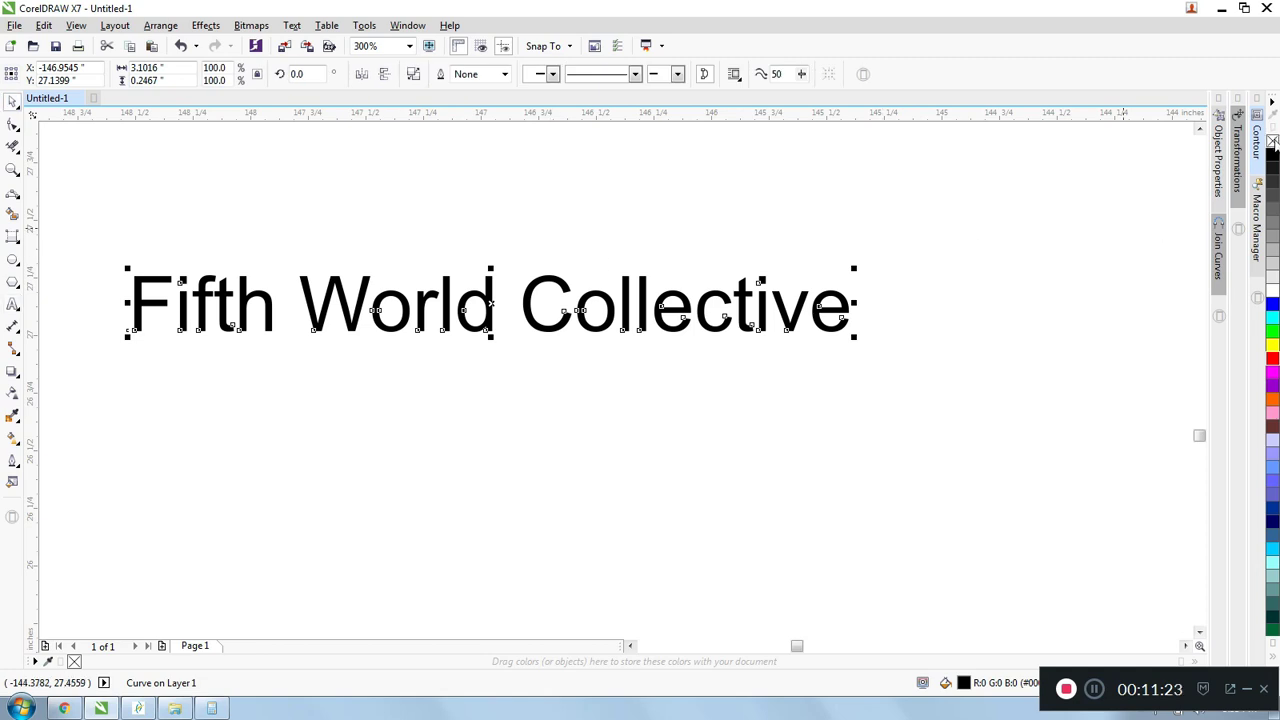
{"action": "left_click", "coordinate": [1272, 141]}
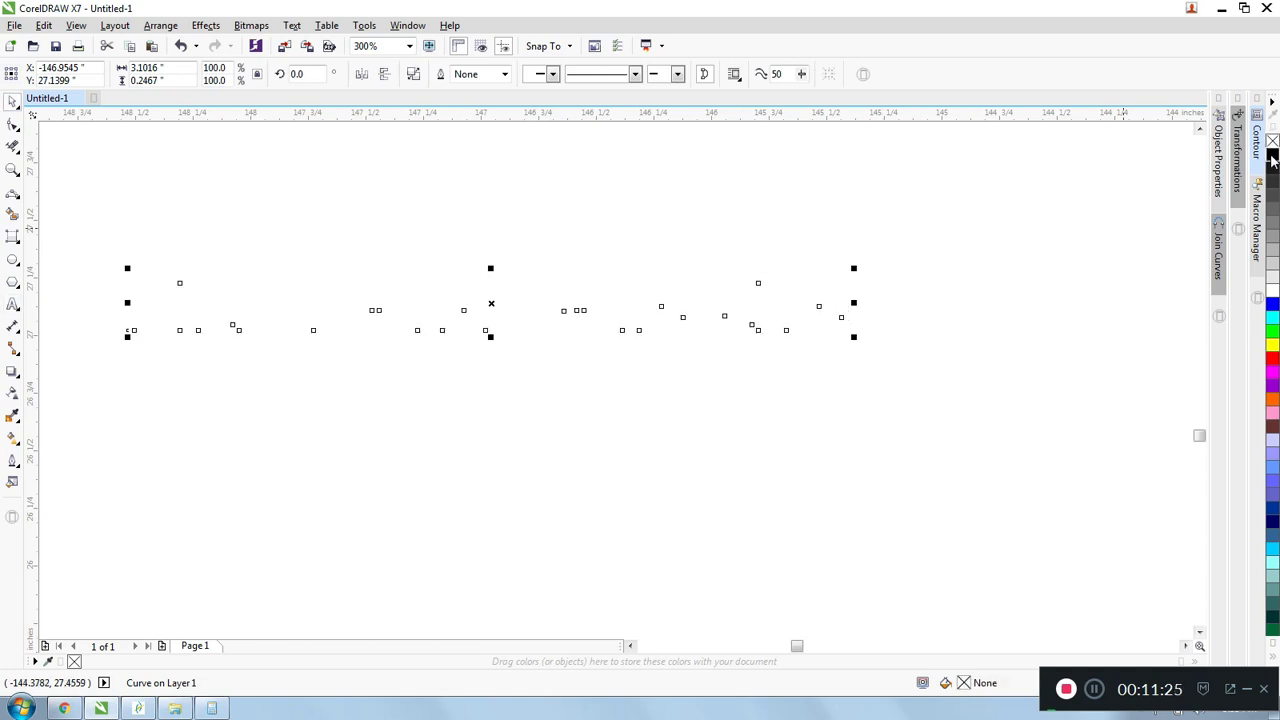
{"action": "right_click", "coordinate": [1272, 157]}
{"action": "left_click", "coordinate": [489, 232]}
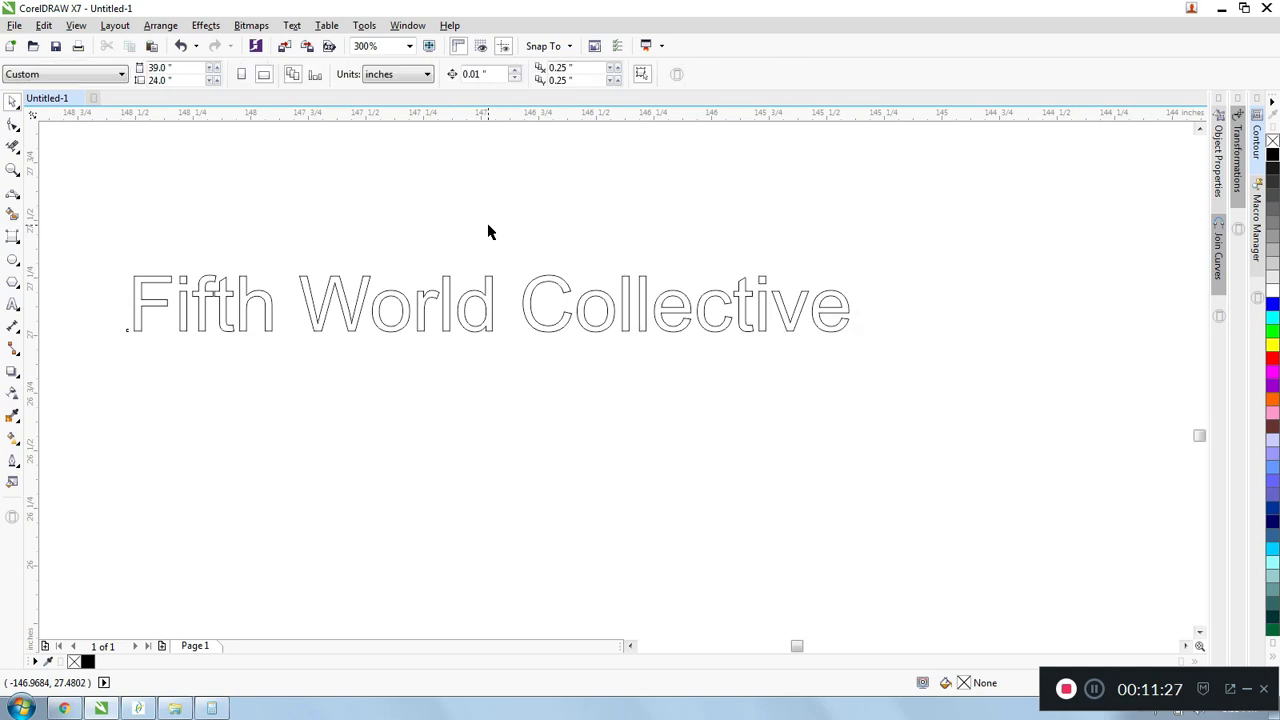
- Examine the outlined lettering up close and check whether its letters can be selected separately
{"action": "scroll", "coordinate": [131, 325], "scroll_direction": "up", "scroll_amount": 2}
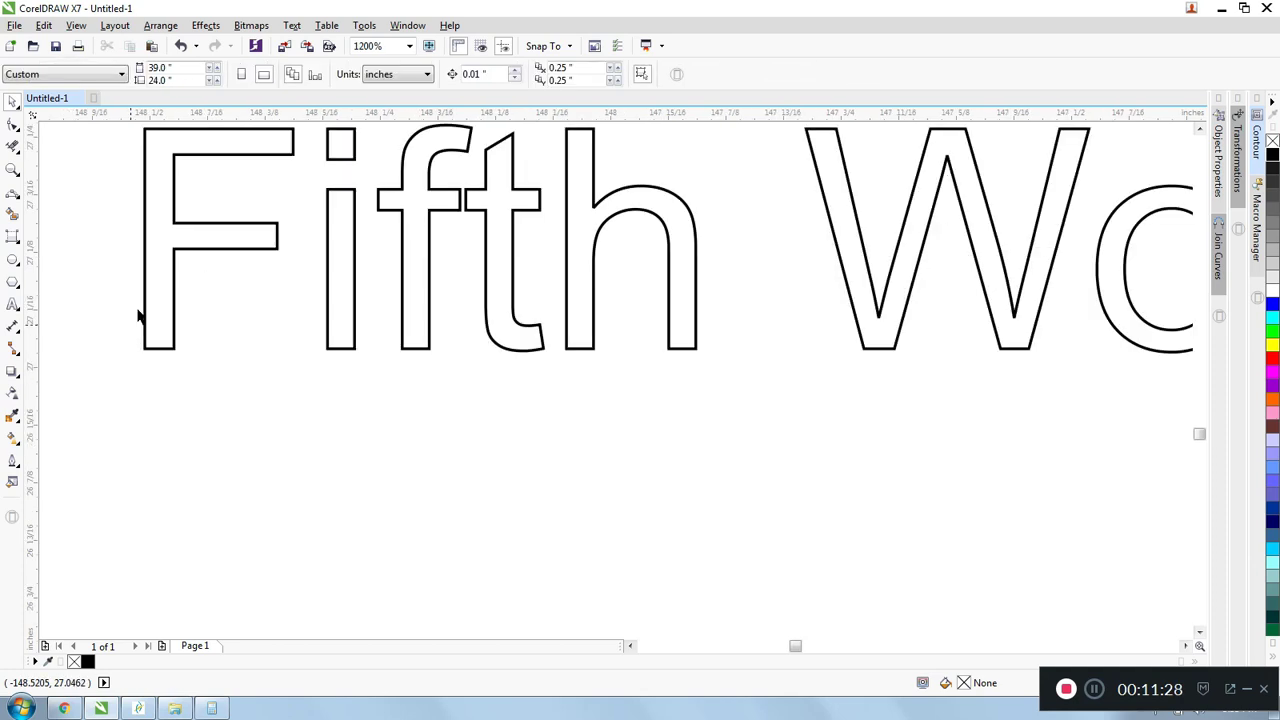
{"action": "scroll", "coordinate": [165, 258], "scroll_direction": "down", "scroll_amount": 2}
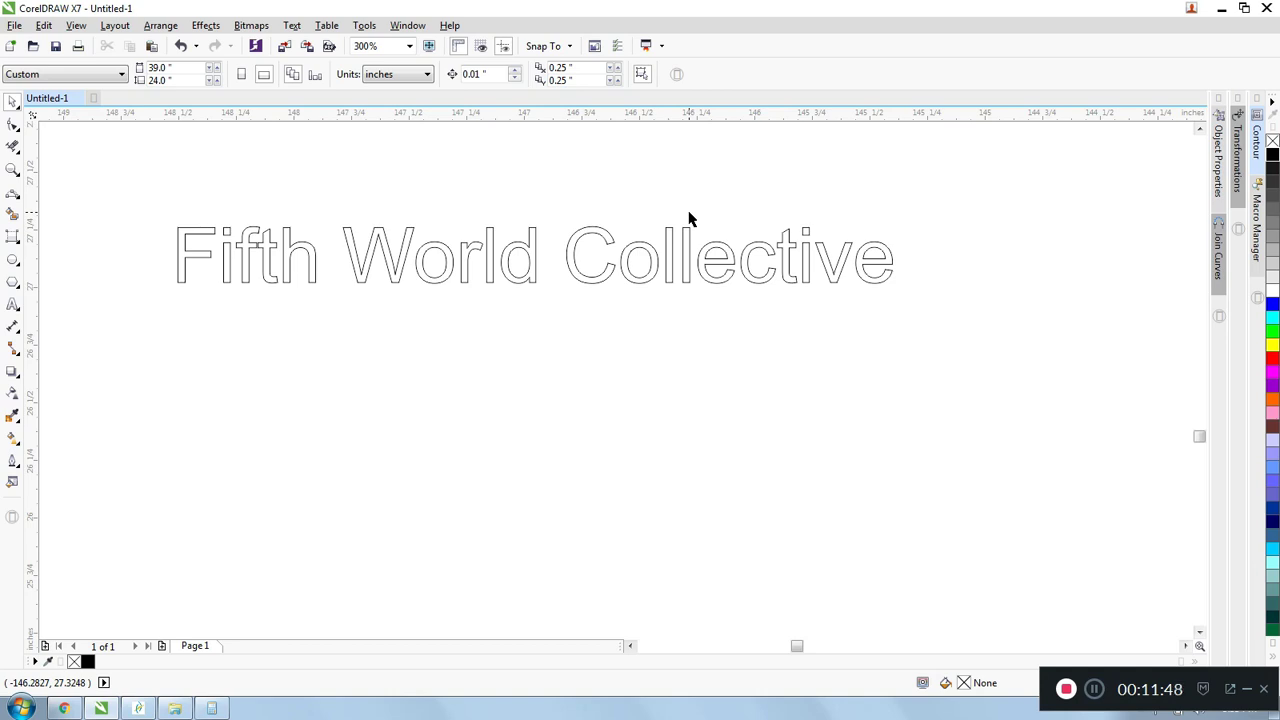
{"action": "left_click", "coordinate": [466, 249]}
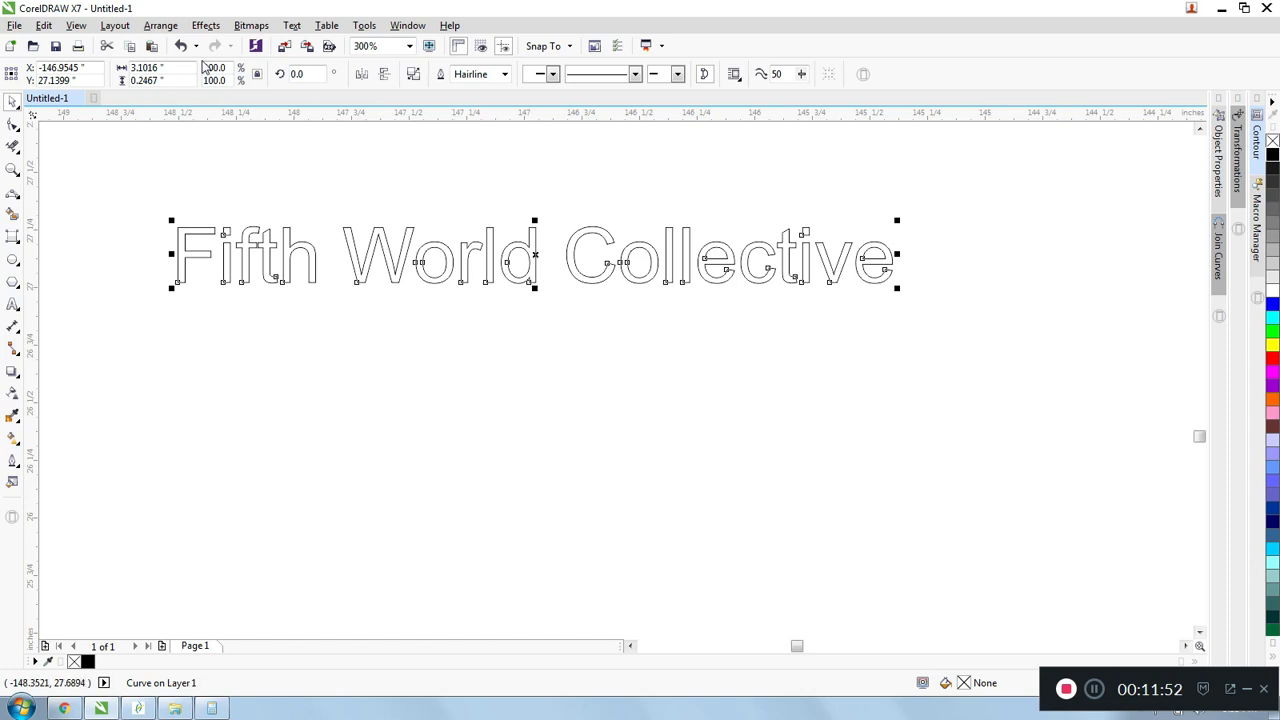
{"action": "left_click", "coordinate": [394, 183]}
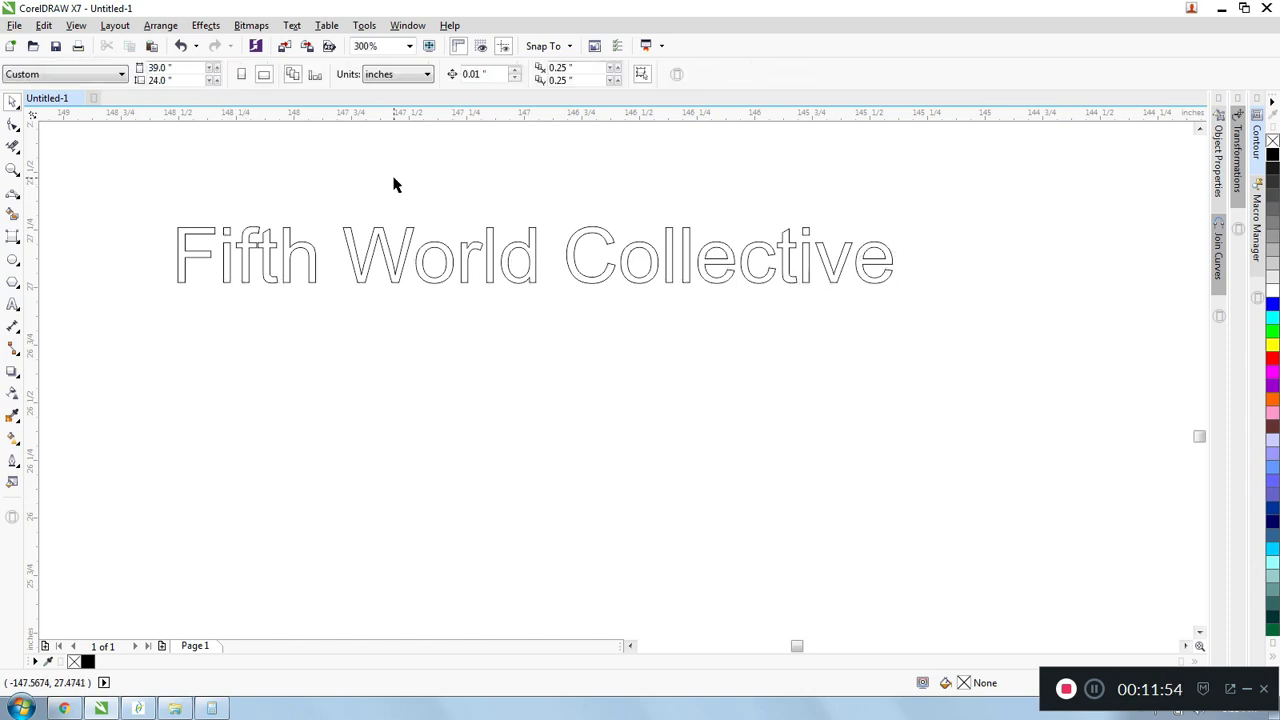
{"action": "left_click_drag", "start_coordinate": [131, 176], "coordinate": [474, 263]}
{"action": "left_click", "coordinate": [434, 257]}
{"action": "scroll", "coordinate": [437, 255], "scroll_direction": "up", "scroll_amount": 1}
{"action": "scroll", "coordinate": [437, 255], "scroll_direction": "up", "scroll_amount": 2}
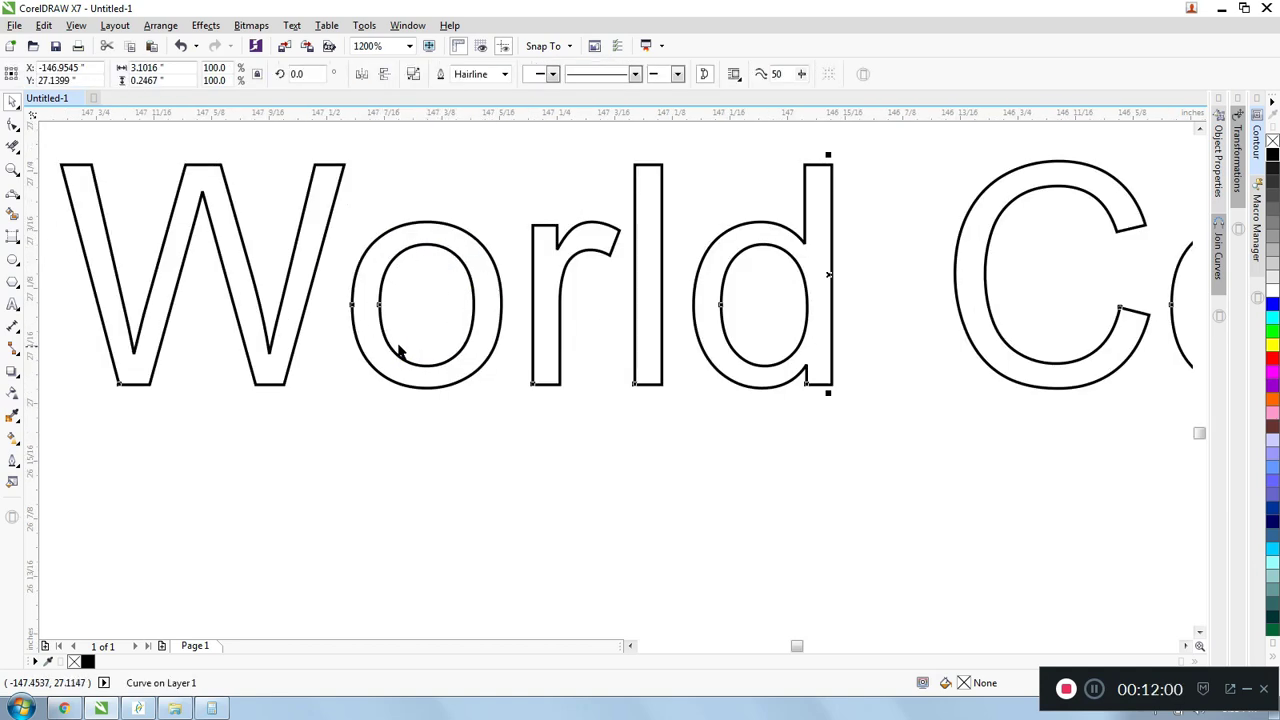
{"action": "scroll", "coordinate": [462, 293], "scroll_direction": "down", "scroll_amount": 3}
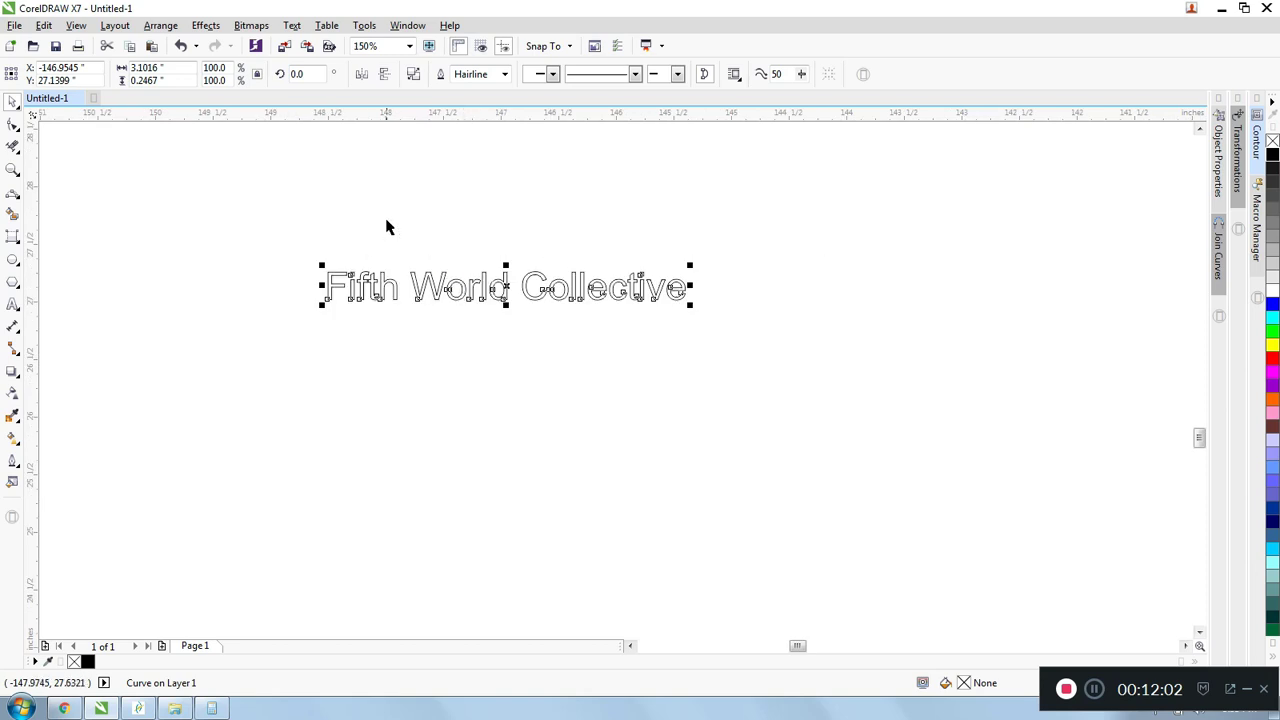
- Break the lettering curve apart into separate objects and select the inner outline of the "d" in "World"
{"action": "left_click", "coordinate": [382, 240]}
{"action": "left_click", "coordinate": [364, 280]}
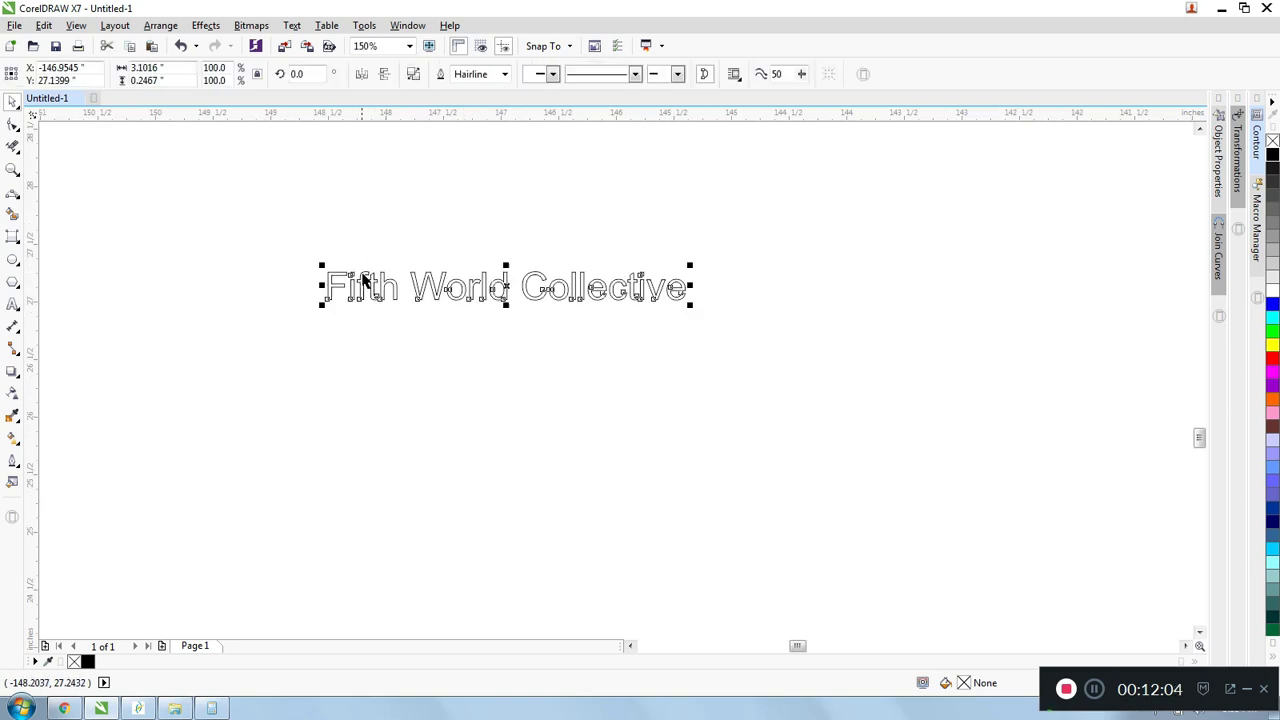
{"action": "right_click", "coordinate": [365, 280]}
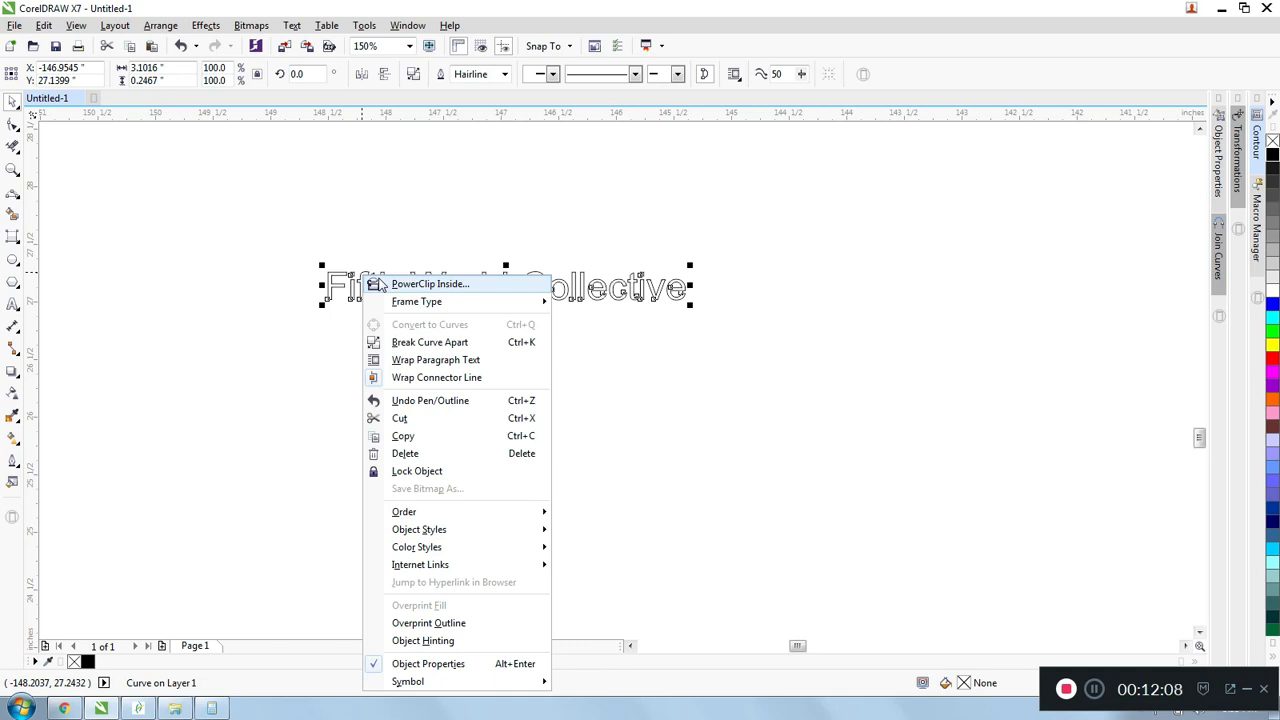
{"action": "left_click", "coordinate": [440, 342]}
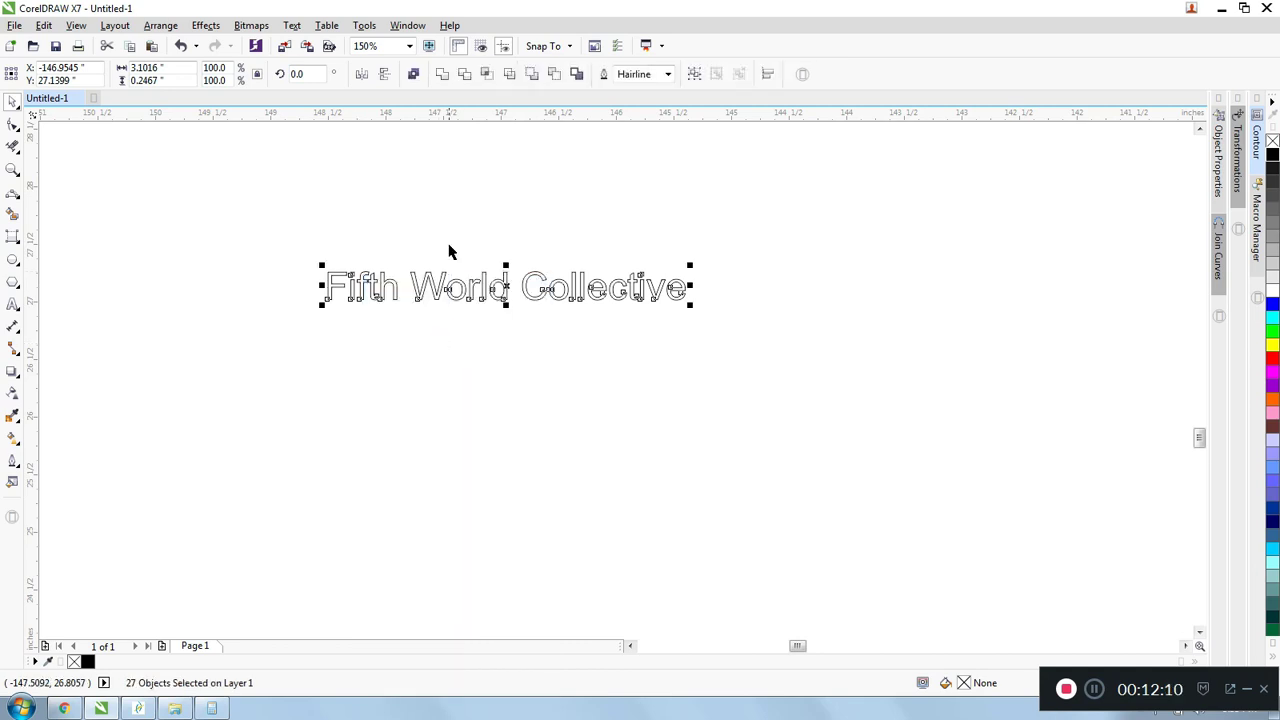
{"action": "left_click", "coordinate": [449, 277]}
{"action": "scroll", "coordinate": [463, 314], "scroll_direction": "up", "scroll_amount": 2}
{"action": "left_click", "coordinate": [477, 319]}
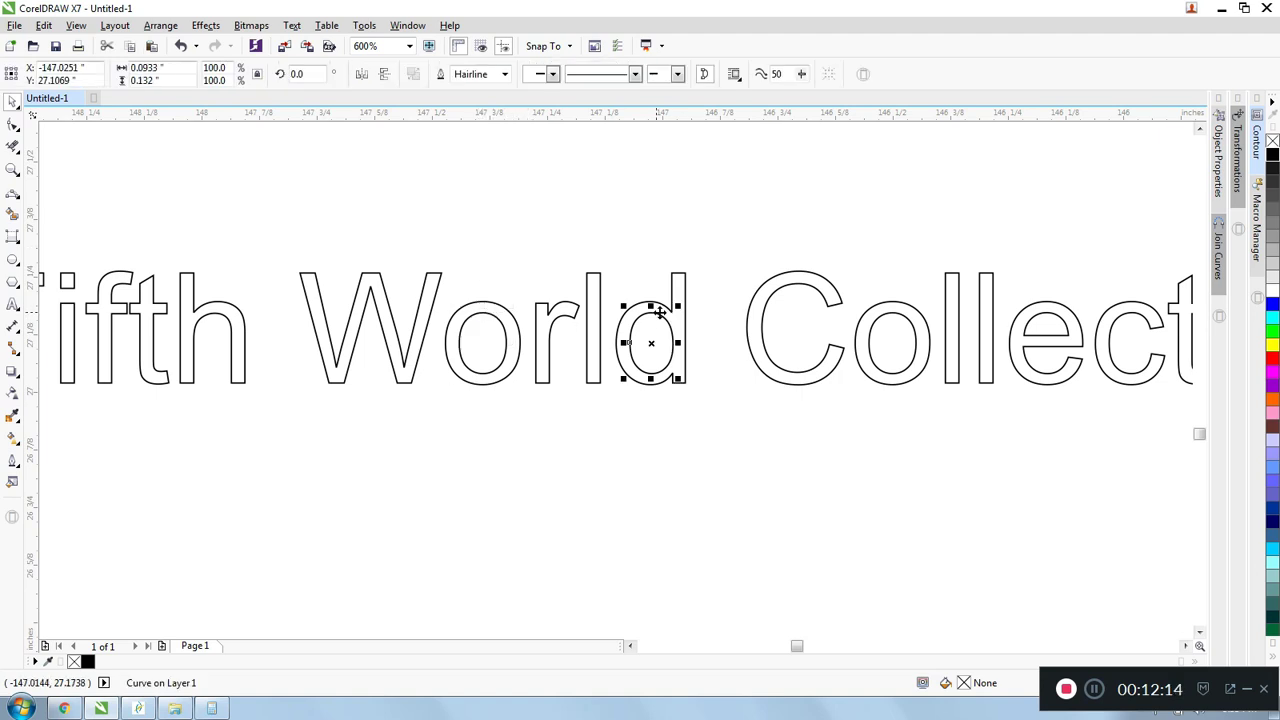
{"action": "scroll", "coordinate": [657, 319], "scroll_direction": "down", "scroll_amount": 2}
- Delete all the broken-apart "Fifth World Collective" letter outlines
{"action": "left_click", "coordinate": [457, 266]}
{"action": "left_click_drag", "start_coordinate": [437, 245], "coordinate": [880, 410]}
{"action": "key", "text": "Delete"}
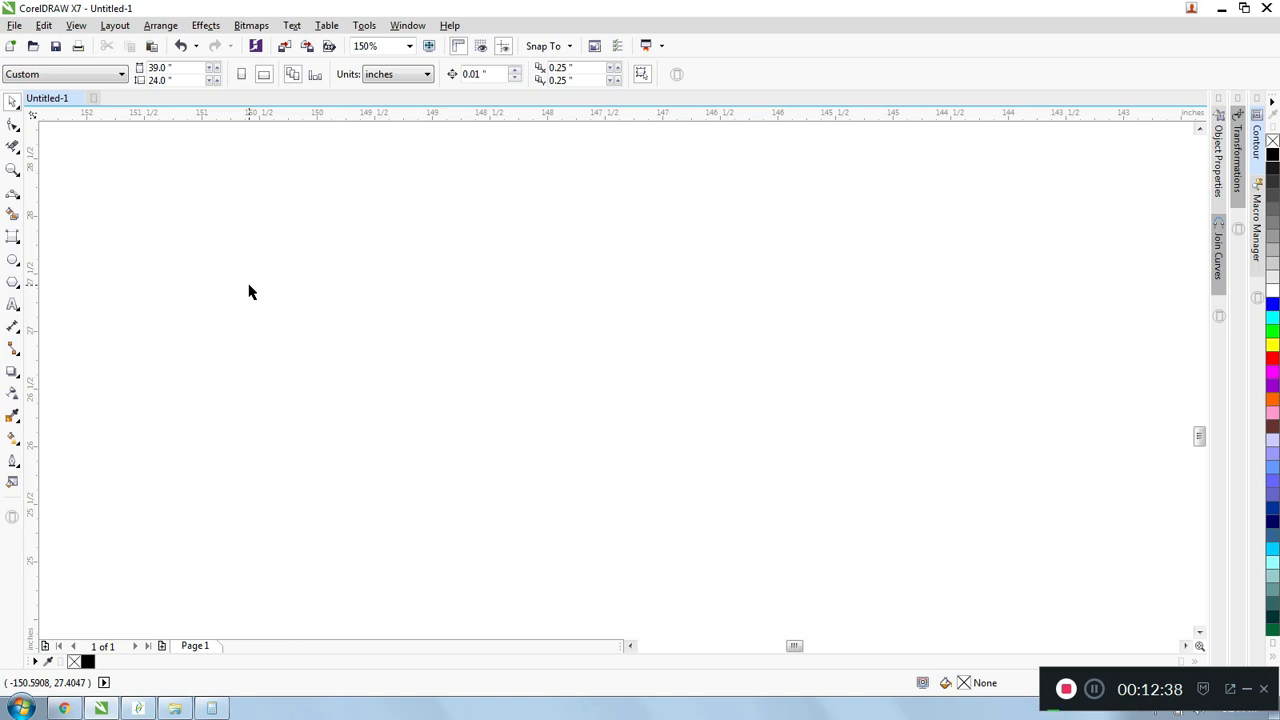
- Draw a square about 0.5 inches wide in the empty area and place a copy level with it on its right
{"action": "left_click", "coordinate": [17, 241]}
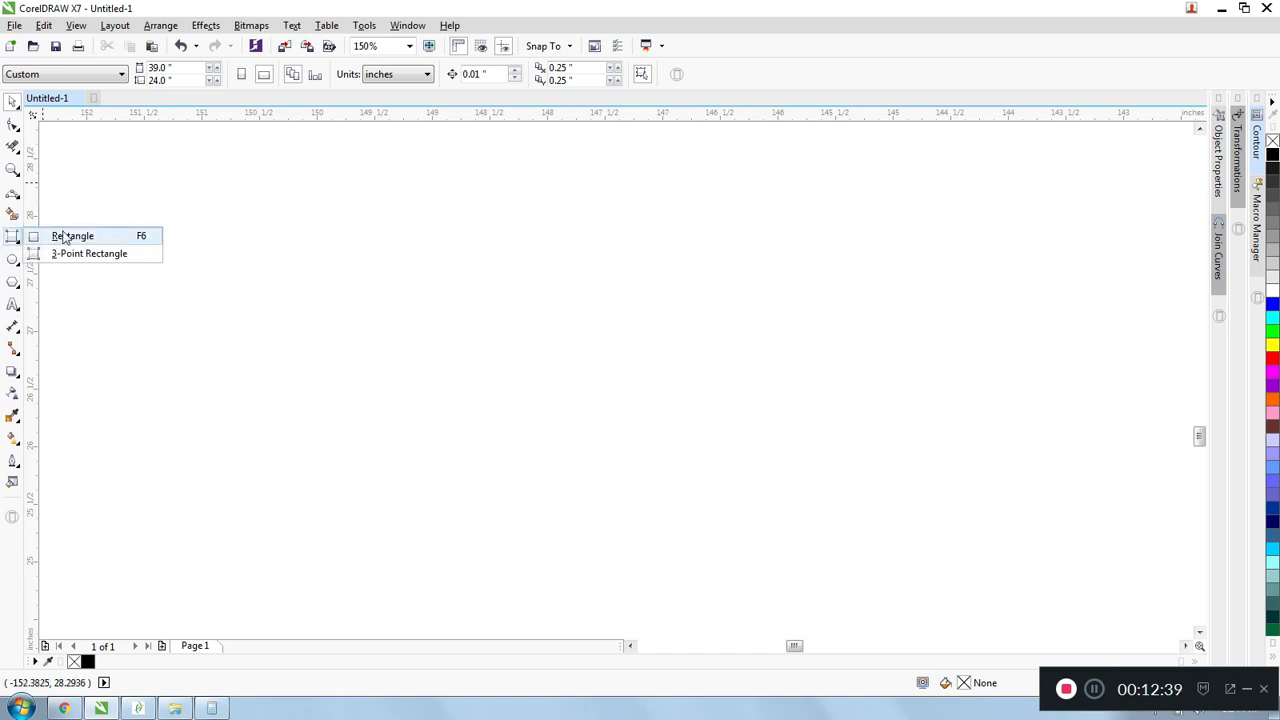
{"action": "left_click", "coordinate": [63, 236]}
{"action": "scroll", "coordinate": [180, 243], "scroll_direction": "up", "scroll_amount": 1}
{"action": "left_click_drag", "start_coordinate": [229, 211], "coordinate": [344, 326]}
{"action": "left_click_drag", "start_coordinate": [270, 262], "coordinate": [508, 277]}
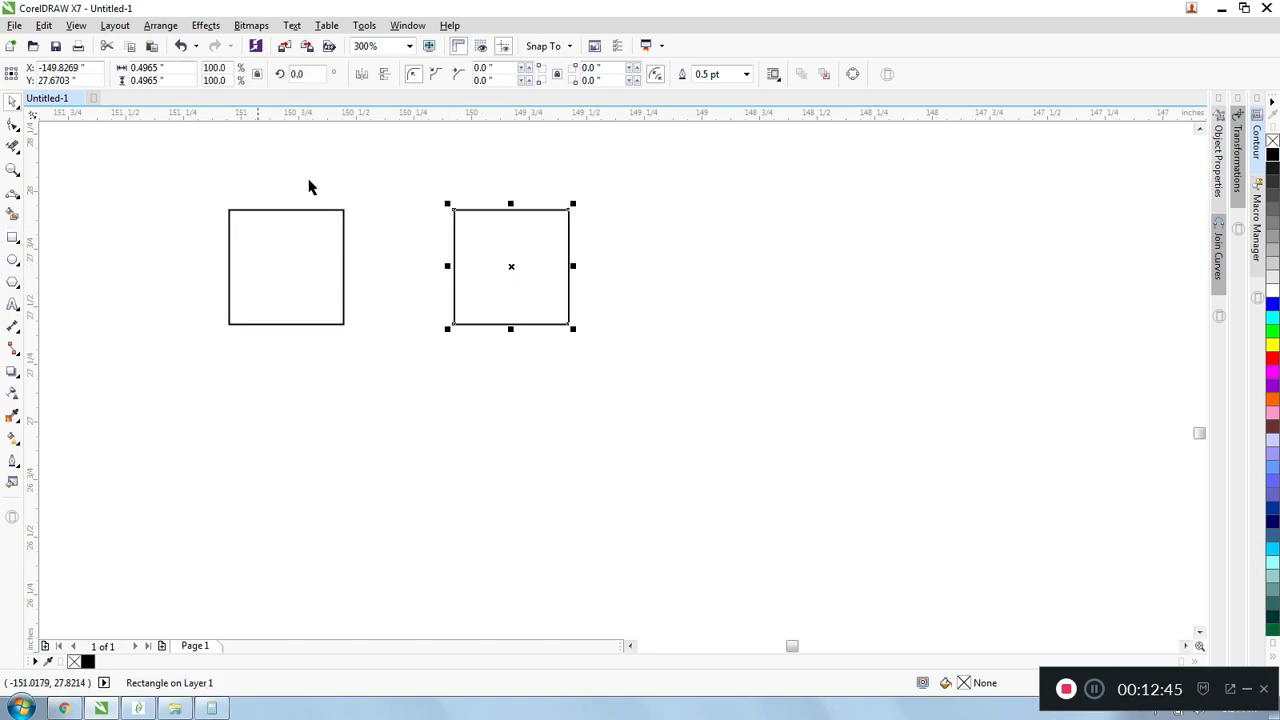
- Draw a straight horizontal line above the squares and set its length to 1 inch
{"action": "left_click", "coordinate": [18, 204]}
{"action": "left_click", "coordinate": [55, 206]}
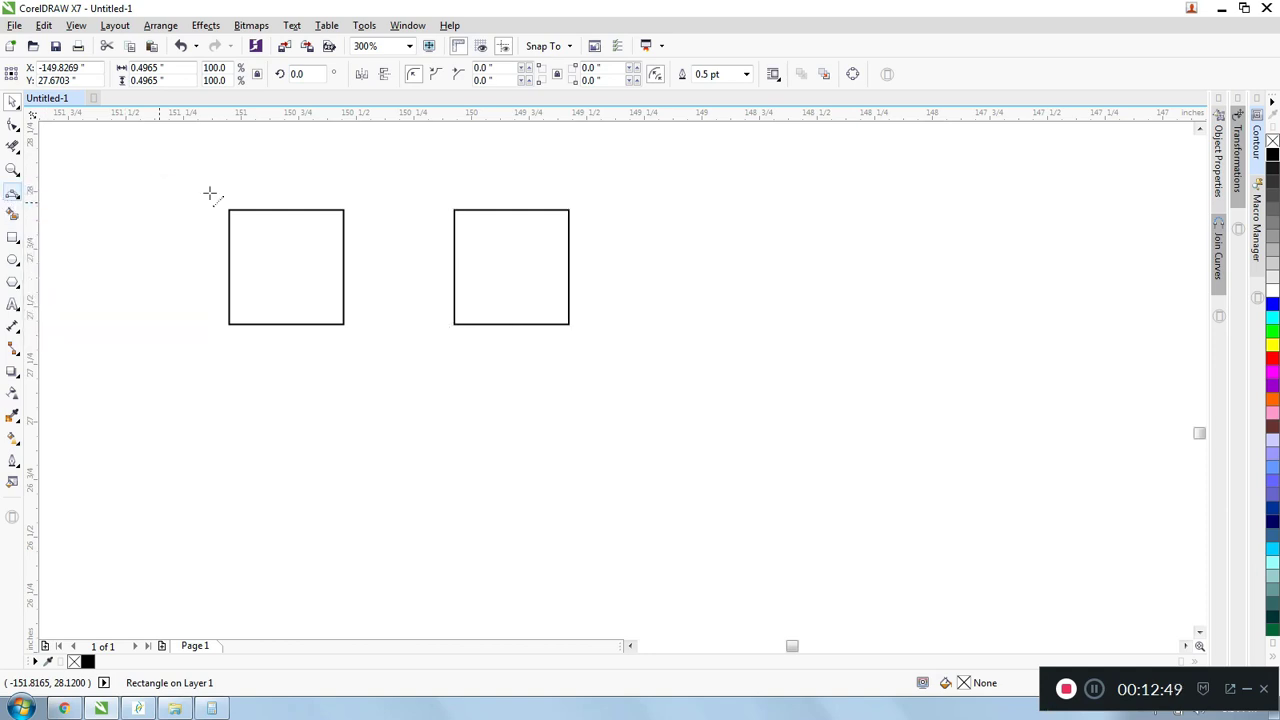
{"action": "scroll", "coordinate": [258, 184], "scroll_direction": "up", "scroll_amount": 2}
{"action": "left_click_drag", "start_coordinate": [313, 172], "coordinate": [484, 173]}
{"action": "left_click", "coordinate": [185, 68]}
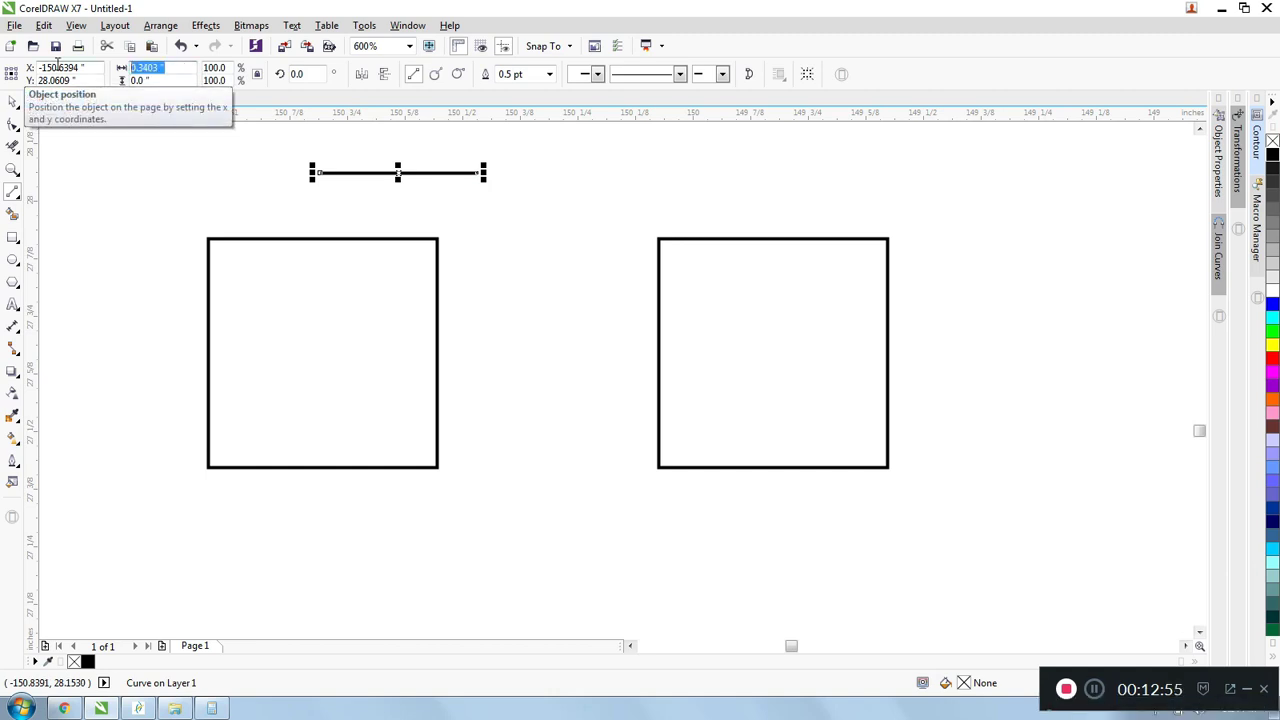
{"action": "type", "text": "1"}
{"action": "key", "text": "Return"}
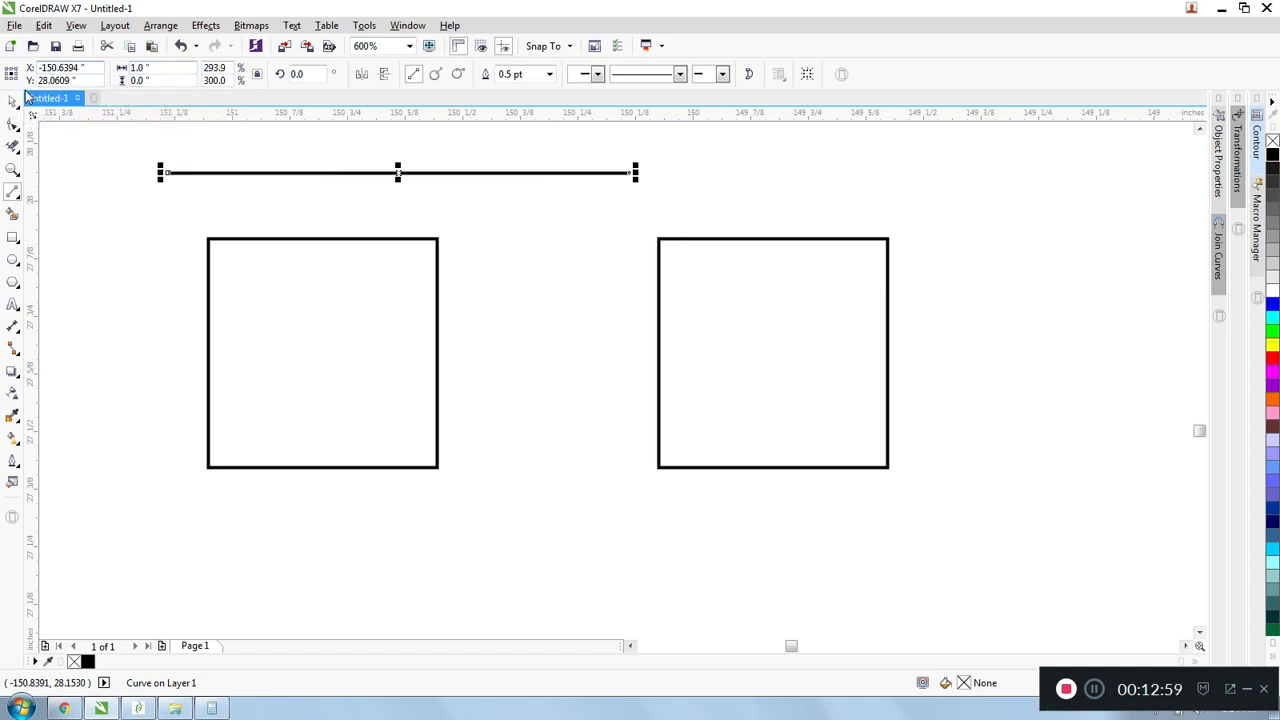
- Snap the line's left end to the left square's upper-right corner and the right square's upper-left corner to the line's other end
{"action": "left_click_drag", "start_coordinate": [168, 174], "coordinate": [432, 238]}
{"action": "left_click", "coordinate": [660, 251]}
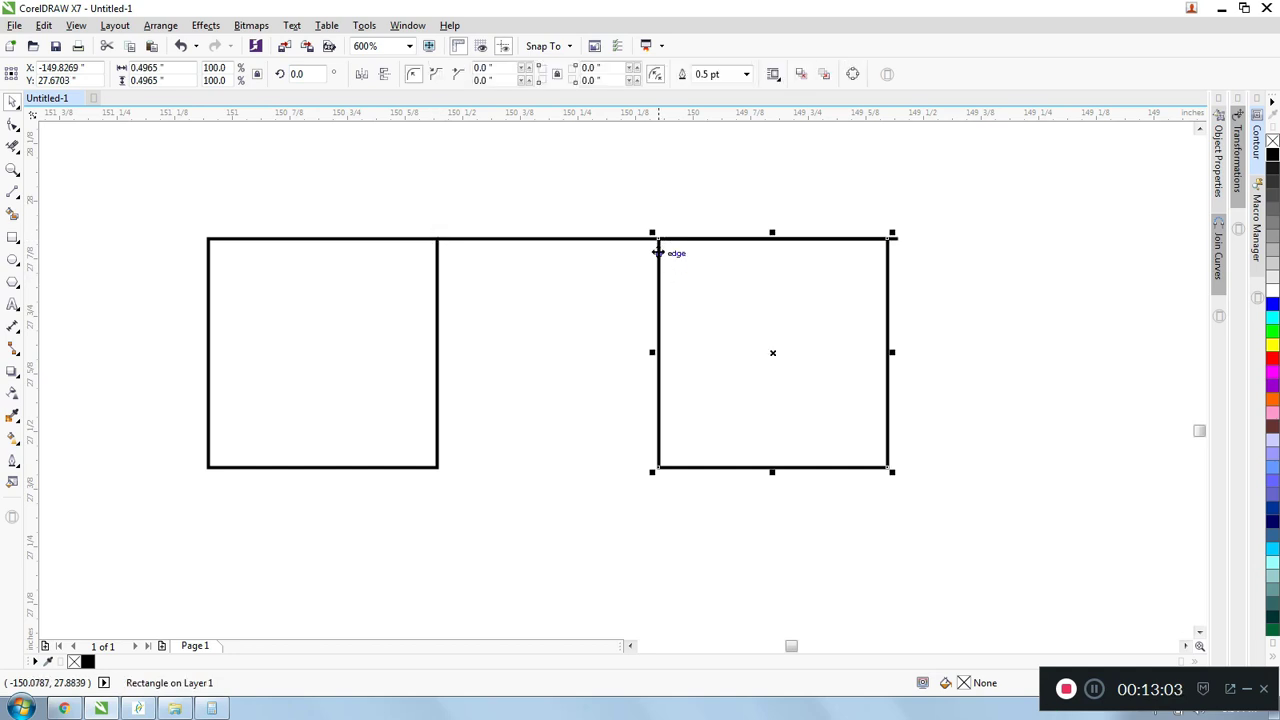
{"action": "left_click_drag", "start_coordinate": [662, 245], "coordinate": [899, 238]}
- Delete the 1-inch spacing line between the two squares
{"action": "left_click_drag", "start_coordinate": [396, 167], "coordinate": [942, 298]}
{"action": "key", "text": "Delete"}
{"action": "scroll", "coordinate": [889, 304], "scroll_direction": "down", "scroll_amount": 1}
{"action": "scroll", "coordinate": [570, 297], "scroll_direction": "down", "scroll_amount": 1}
{"action": "scroll", "coordinate": [826, 266], "scroll_direction": "up", "scroll_amount": 1}
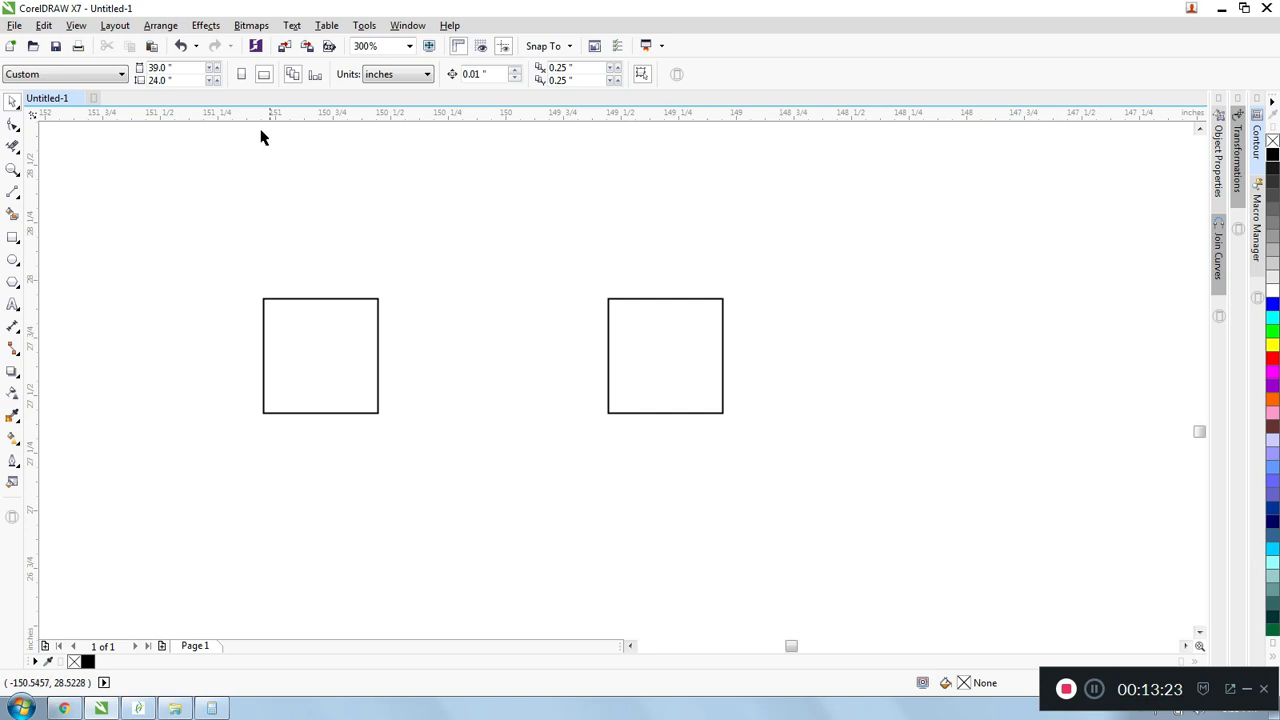
{"action": "scroll", "coordinate": [235, 238], "scroll_direction": "down", "scroll_amount": 2}
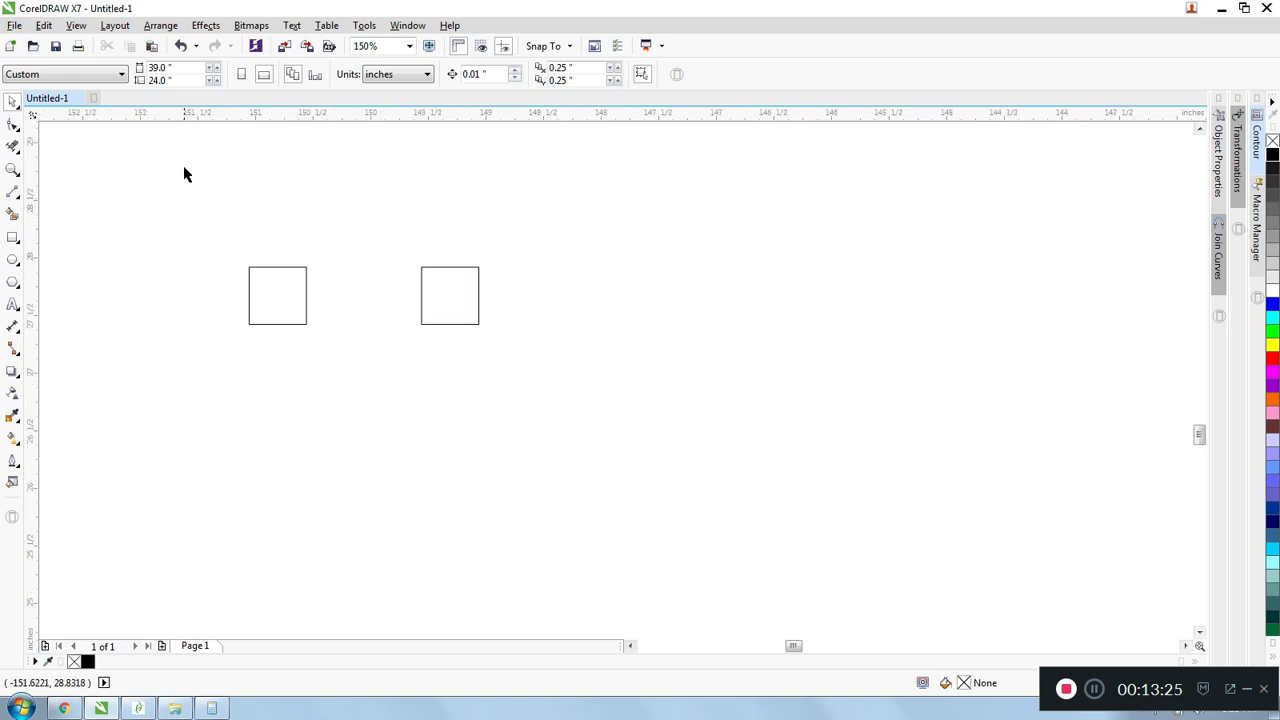
{"action": "scroll", "coordinate": [207, 172], "scroll_direction": "up", "scroll_amount": 2}
{"action": "scroll", "coordinate": [207, 172], "scroll_direction": "down", "scroll_amount": 2}
- Move the right square closer to the left one, leaving a gap of about 0.2 inches
{"action": "left_click_drag", "start_coordinate": [198, 203], "coordinate": [512, 370]}
{"action": "left_click", "coordinate": [529, 340]}
{"action": "scroll", "coordinate": [529, 340], "scroll_direction": "up", "scroll_amount": 2}
{"action": "scroll", "coordinate": [393, 217], "scroll_direction": "down", "scroll_amount": 2}
{"action": "left_click_drag", "start_coordinate": [354, 186], "coordinate": [565, 410]}
{"action": "left_click_drag", "start_coordinate": [429, 251], "coordinate": [330, 251]}
- Group the two squares, select the group through one of its squares as a check, and clear the selection
{"action": "left_click", "coordinate": [280, 214]}
{"action": "scroll", "coordinate": [269, 217], "scroll_direction": "up", "scroll_amount": 2}
{"action": "scroll", "coordinate": [268, 214], "scroll_direction": "down", "scroll_amount": 2}
{"action": "left_click_drag", "start_coordinate": [171, 191], "coordinate": [463, 380]}
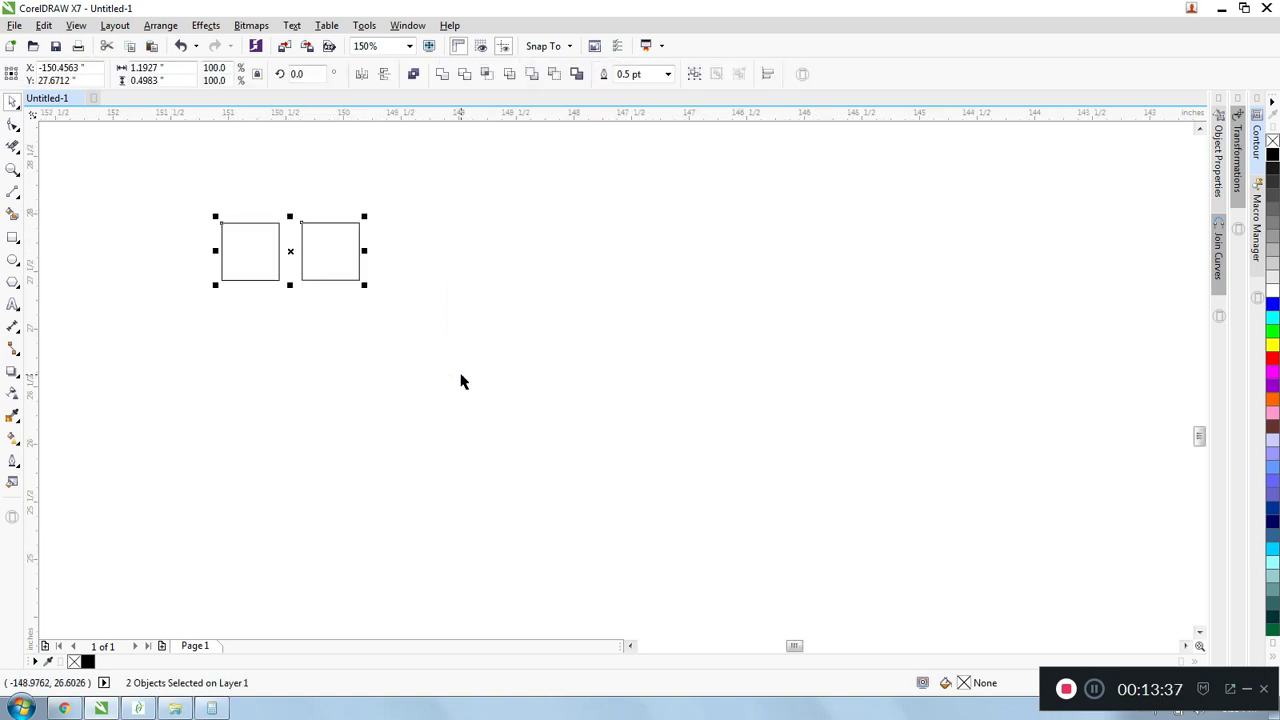
{"action": "left_click", "coordinate": [160, 25]}
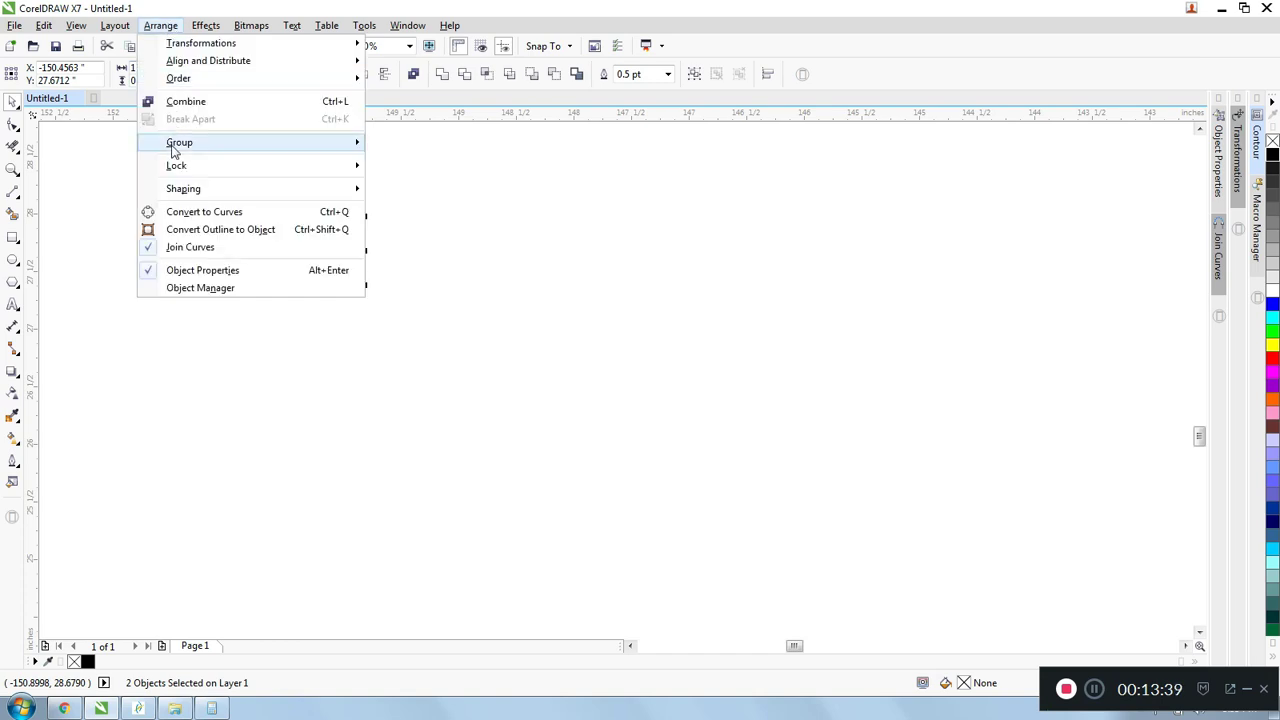
{"action": "mouse_move", "coordinate": [330, 143]}
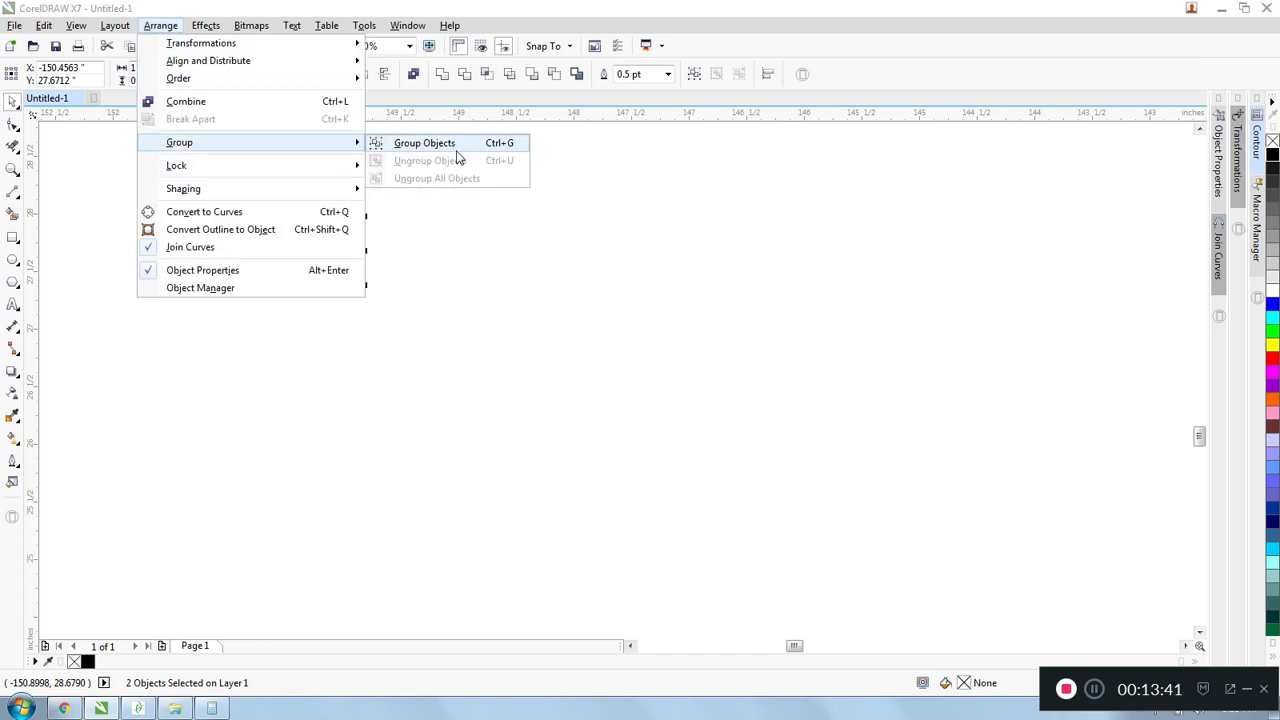
{"action": "left_click", "coordinate": [440, 145]}
{"action": "scroll", "coordinate": [263, 238], "scroll_direction": "up", "scroll_amount": 1}
{"action": "left_click", "coordinate": [263, 238]}
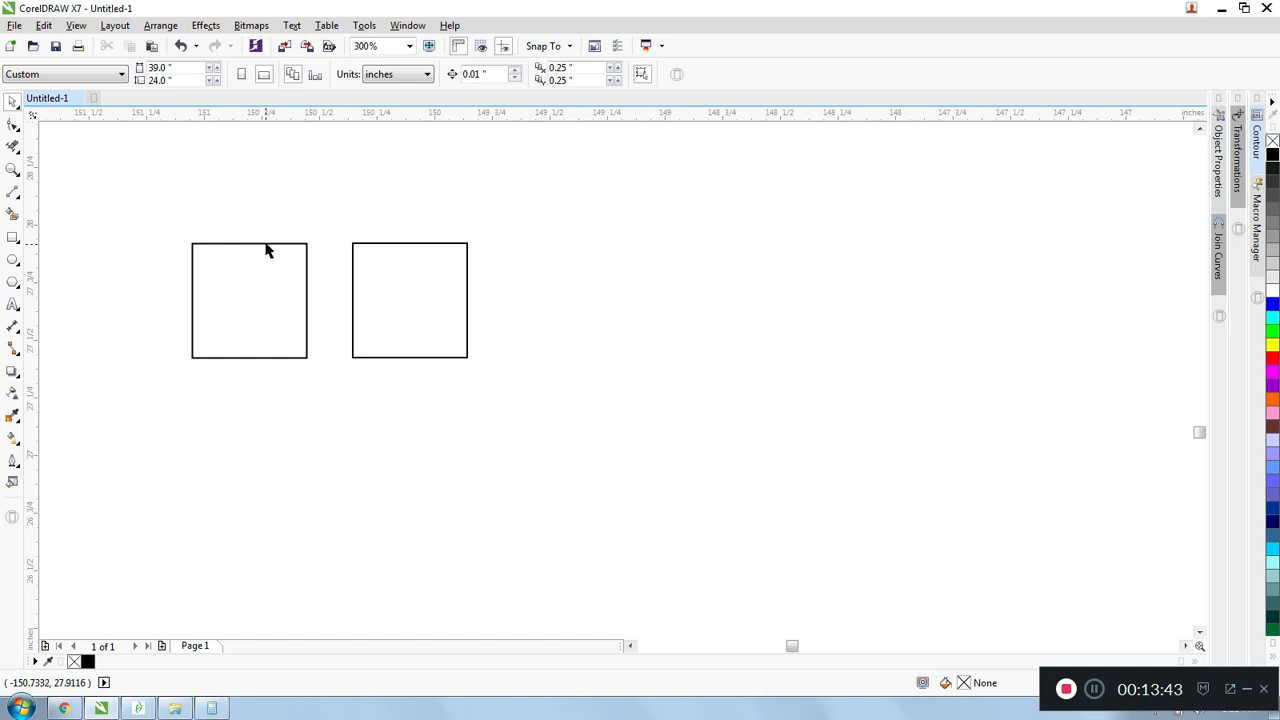
{"action": "left_click", "coordinate": [266, 245]}
{"action": "scroll", "coordinate": [257, 203], "scroll_direction": "down", "scroll_amount": 1}
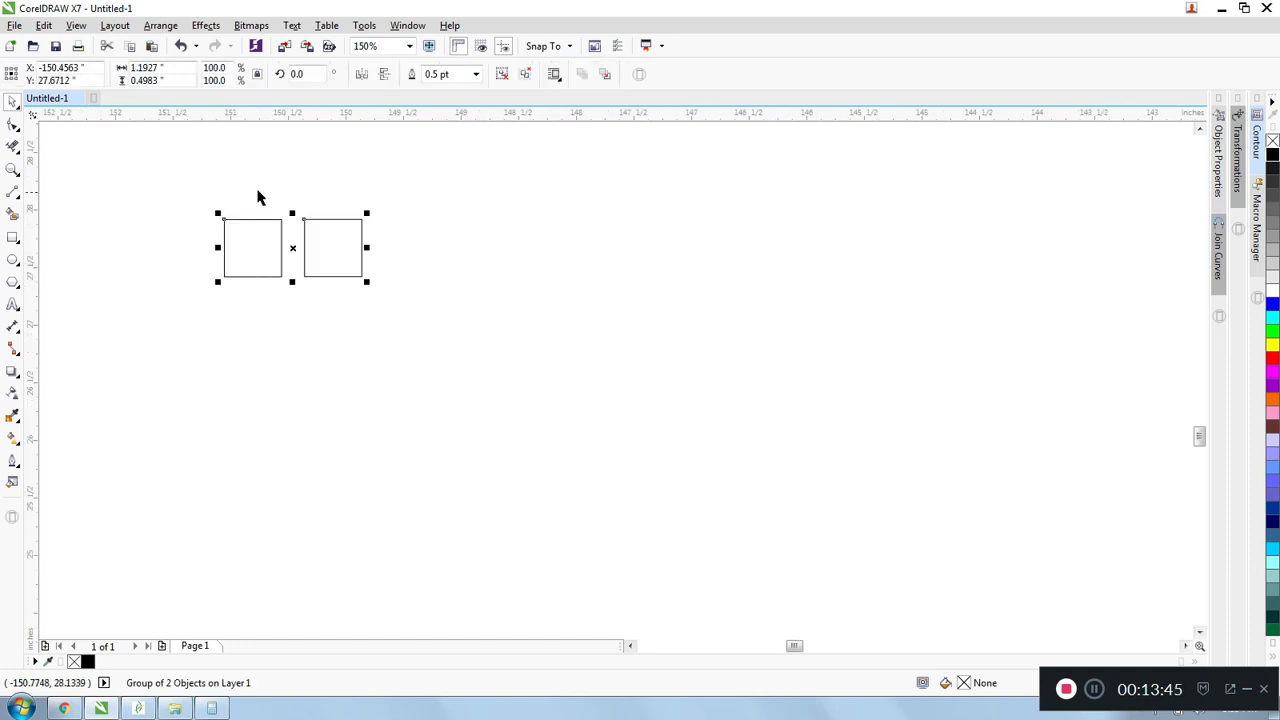
{"action": "left_click", "coordinate": [258, 198]}
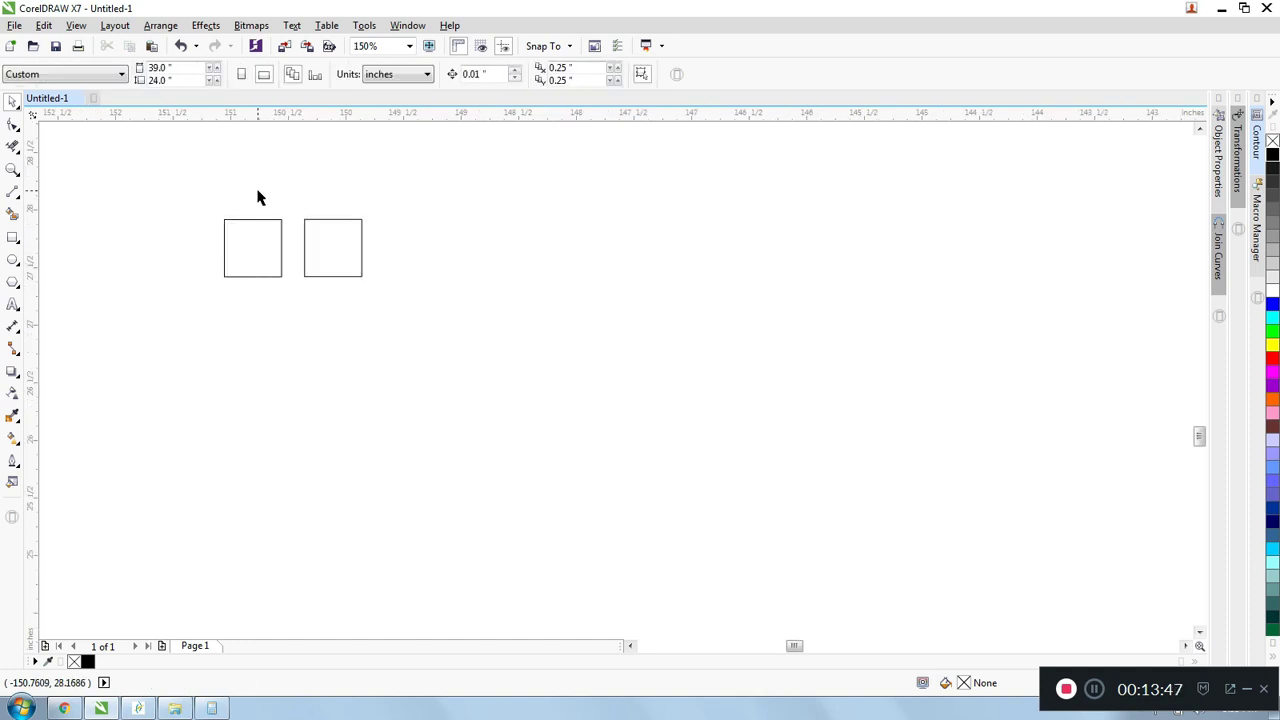
- Draw a third square about 0.57 inches wide below the two grouped squares and clear the selection
{"action": "left_click_drag", "start_coordinate": [183, 187], "coordinate": [425, 306]}
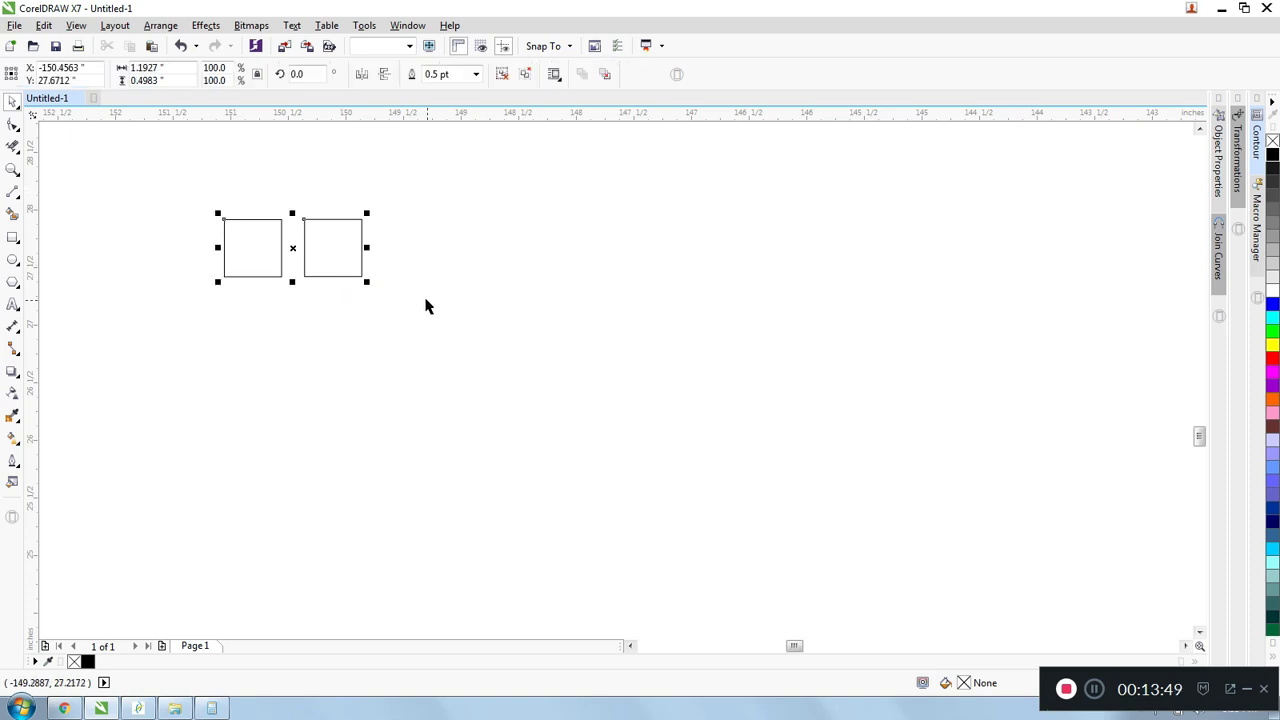
{"action": "left_click", "coordinate": [13, 237]}
{"action": "left_click_drag", "start_coordinate": [342, 317], "coordinate": [406, 381]}
{"action": "key", "text": "space"}
{"action": "left_click", "coordinate": [200, 194]}
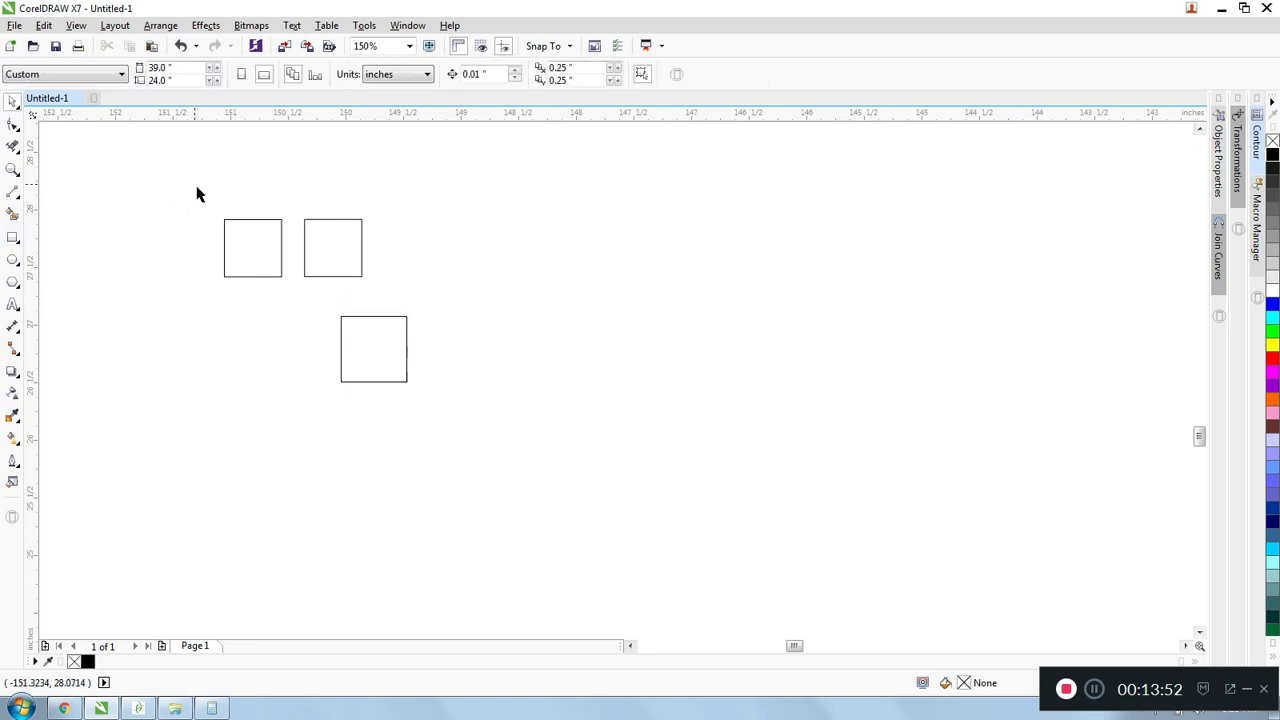
- Group the third square together with the existing two-square group
{"action": "left_click_drag", "start_coordinate": [200, 194], "coordinate": [483, 459]}
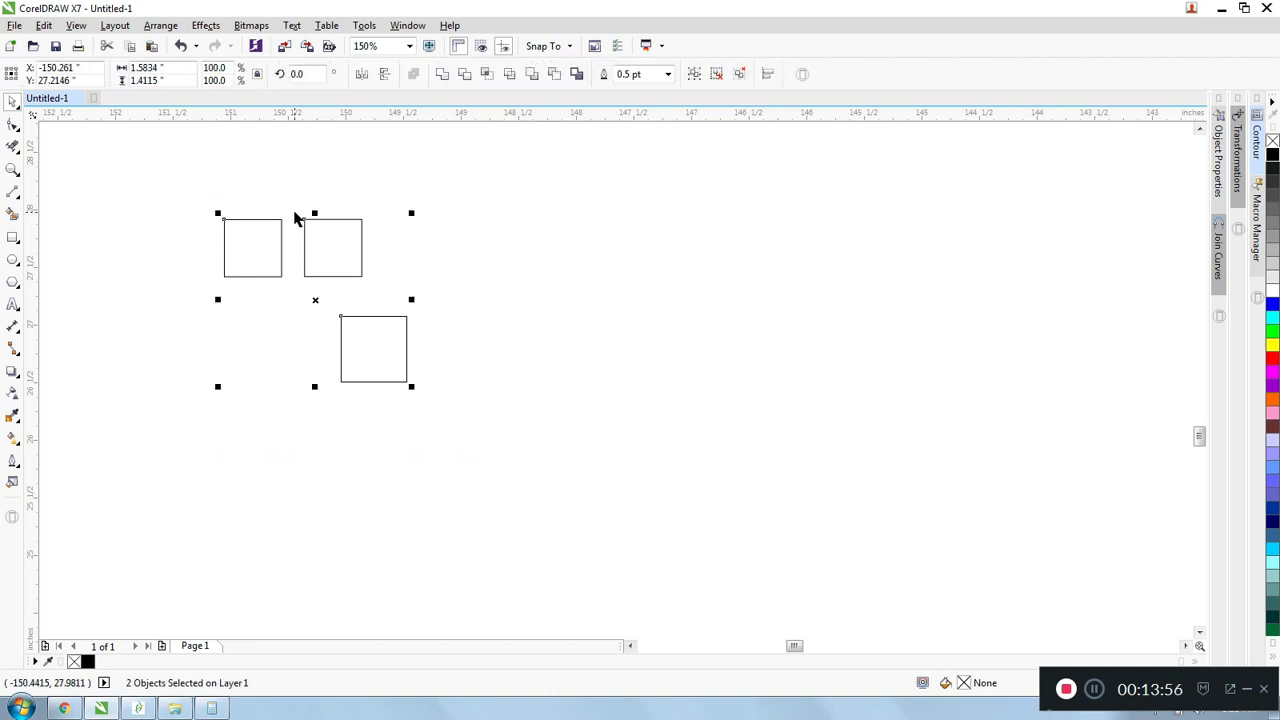
{"action": "key", "text": "ctrl+g"}
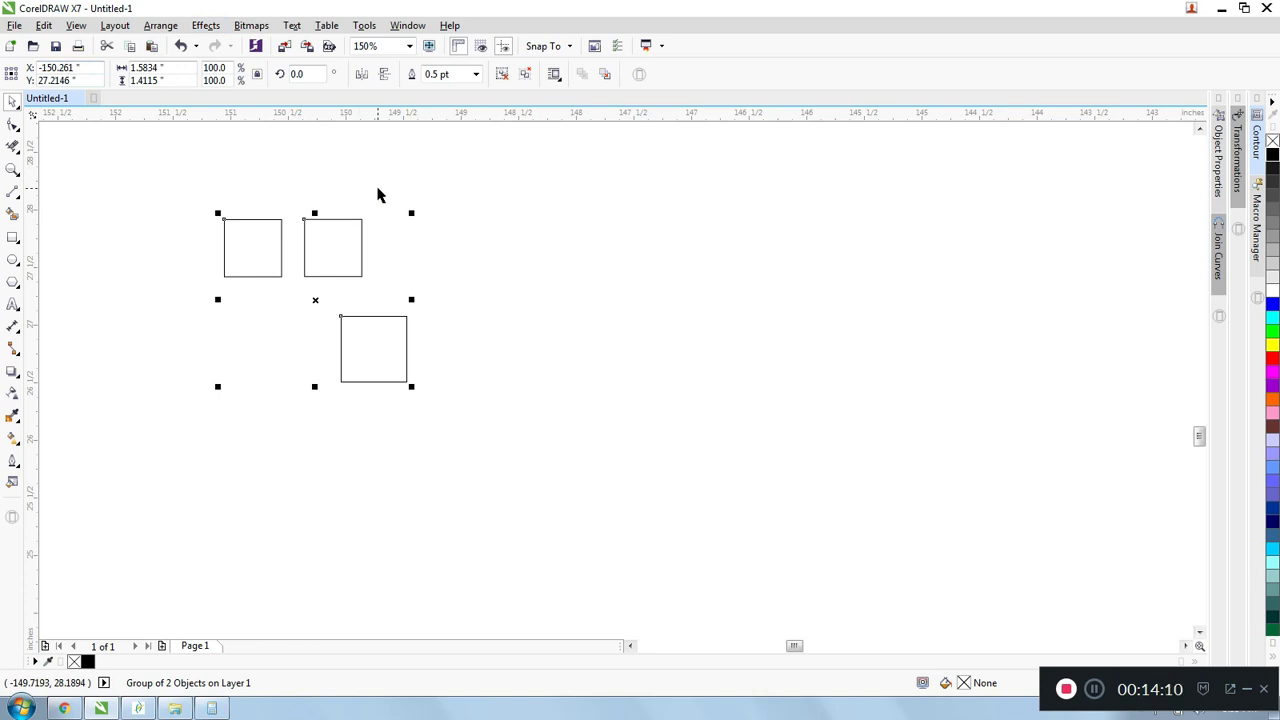
{"action": "left_click", "coordinate": [406, 202]}
{"action": "left_click", "coordinate": [396, 317]}
- Ungroup the outer group and select the lower square alone as a check
{"action": "left_click", "coordinate": [160, 25]}
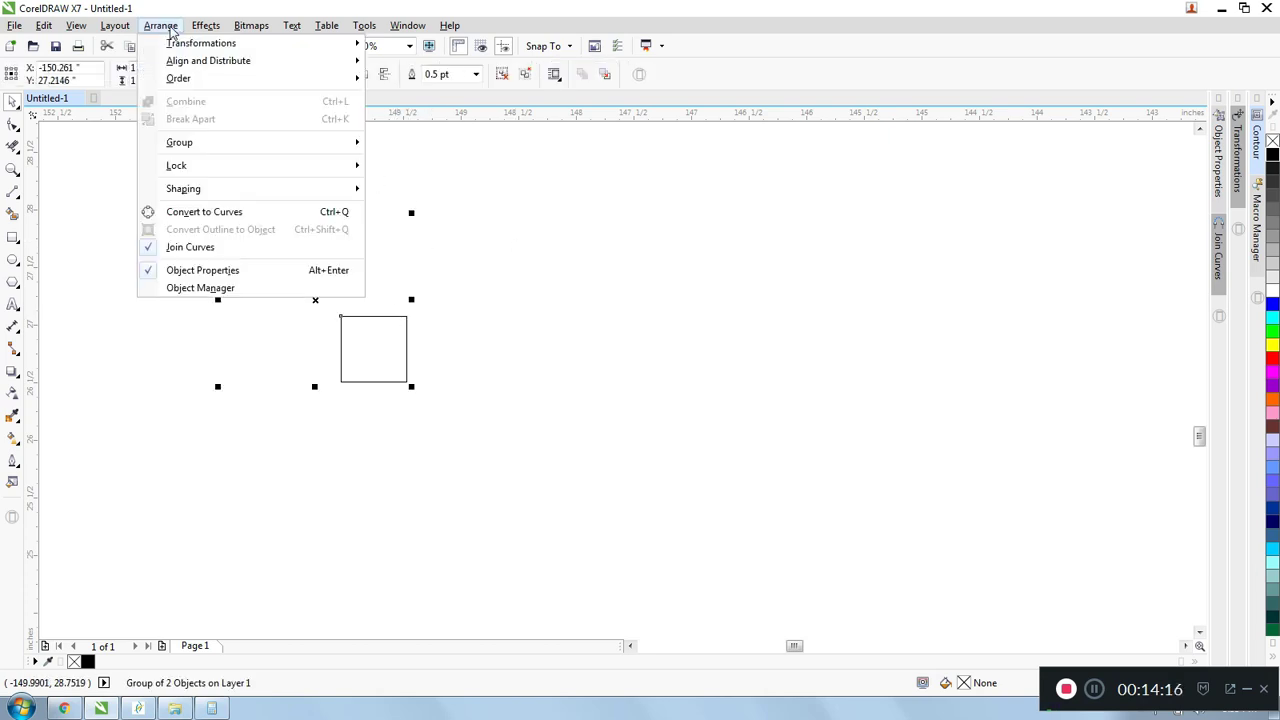
{"action": "mouse_move", "coordinate": [197, 146]}
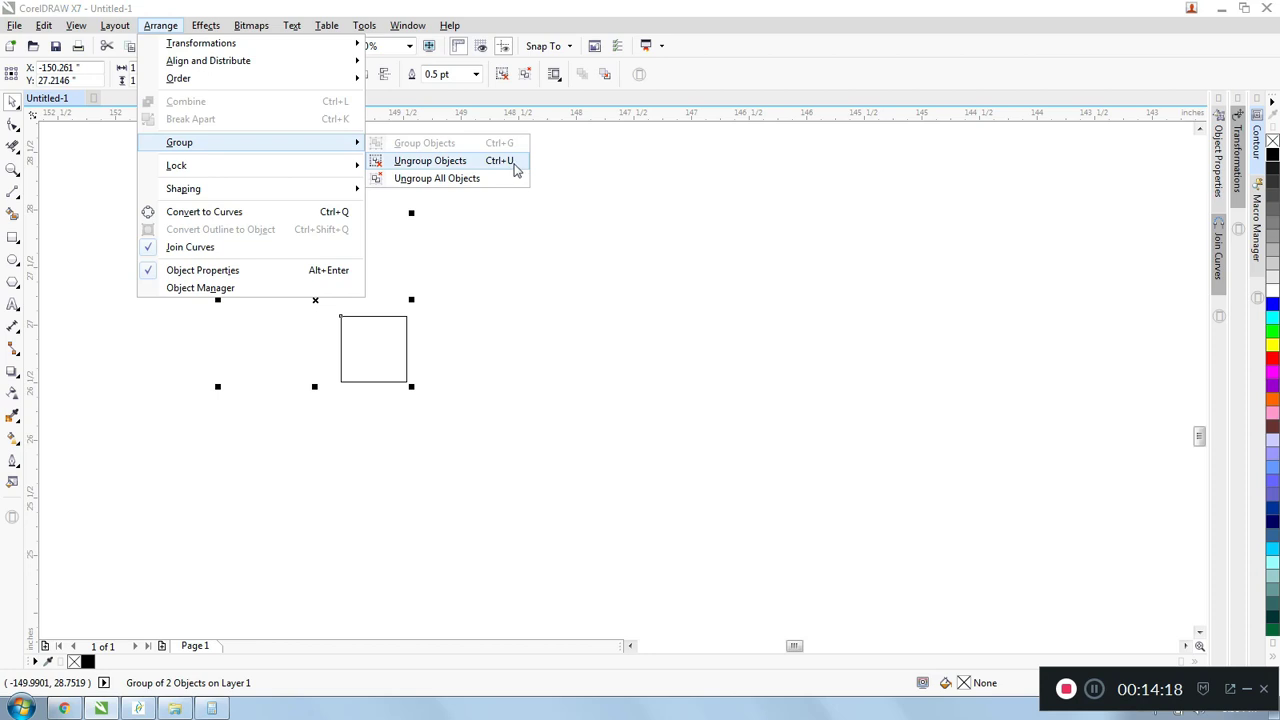
{"action": "left_click", "coordinate": [582, 180]}
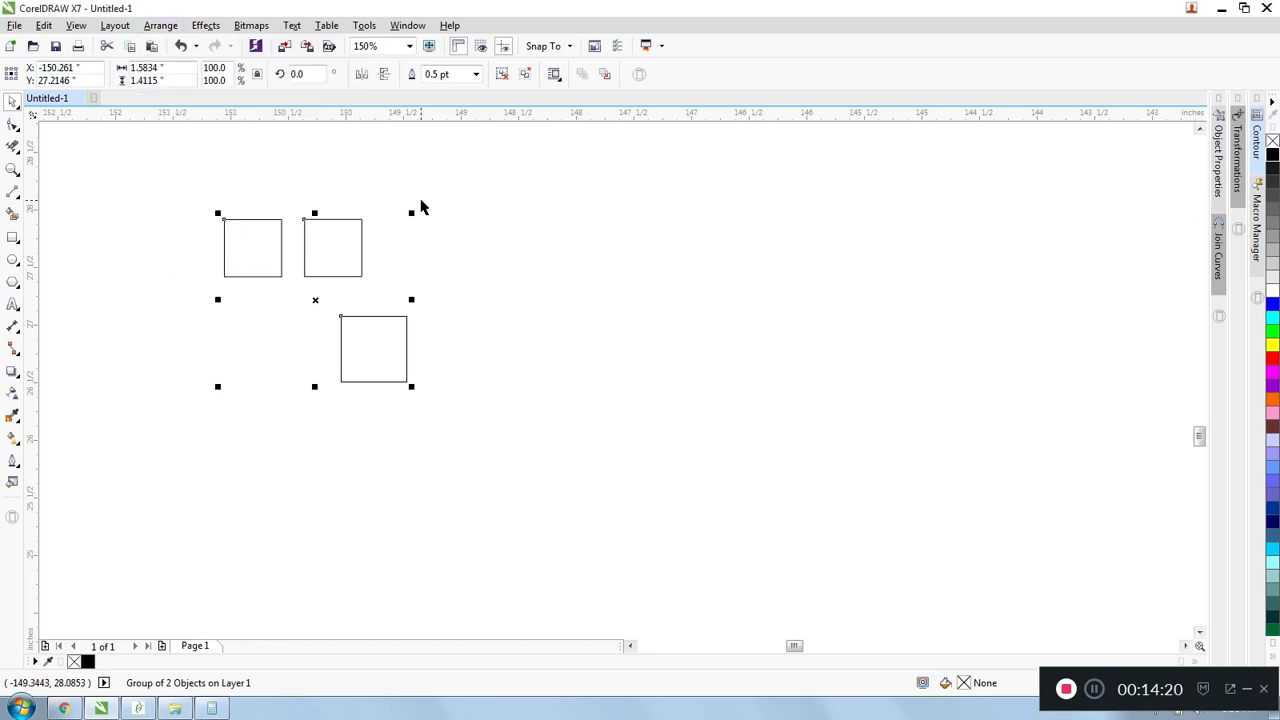
{"action": "left_click", "coordinate": [393, 302]}
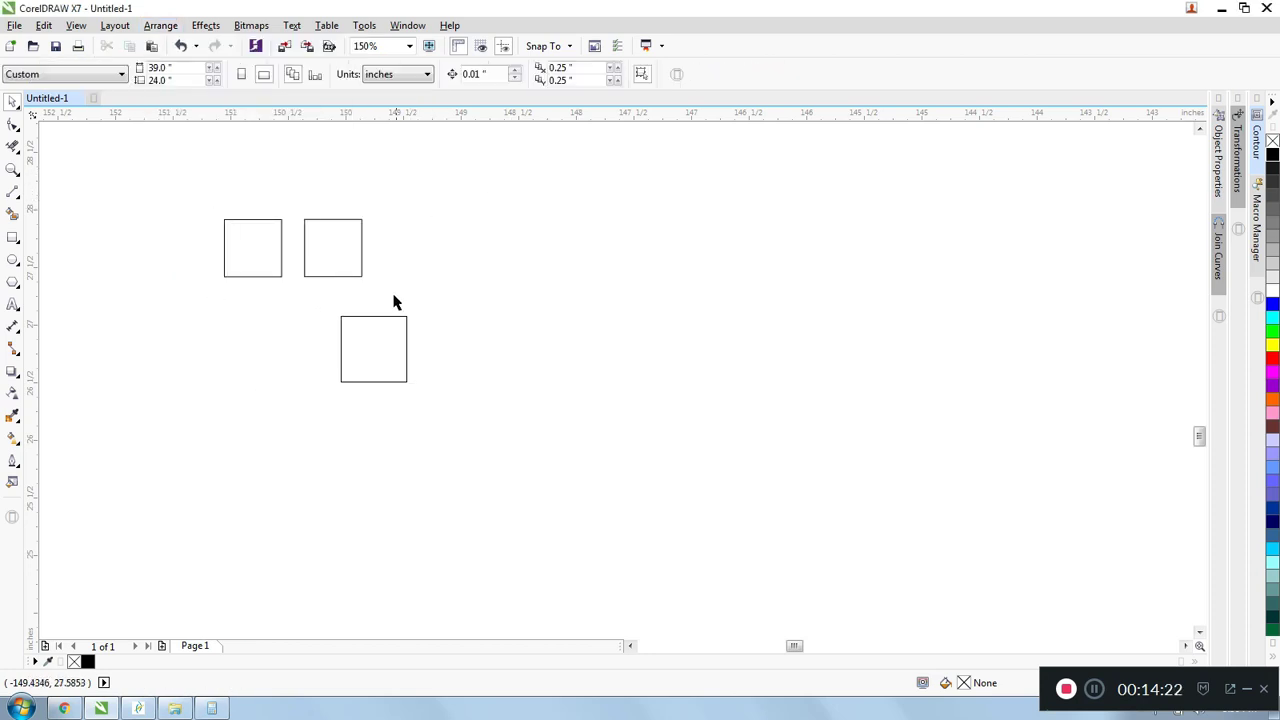
{"action": "left_click", "coordinate": [385, 317]}
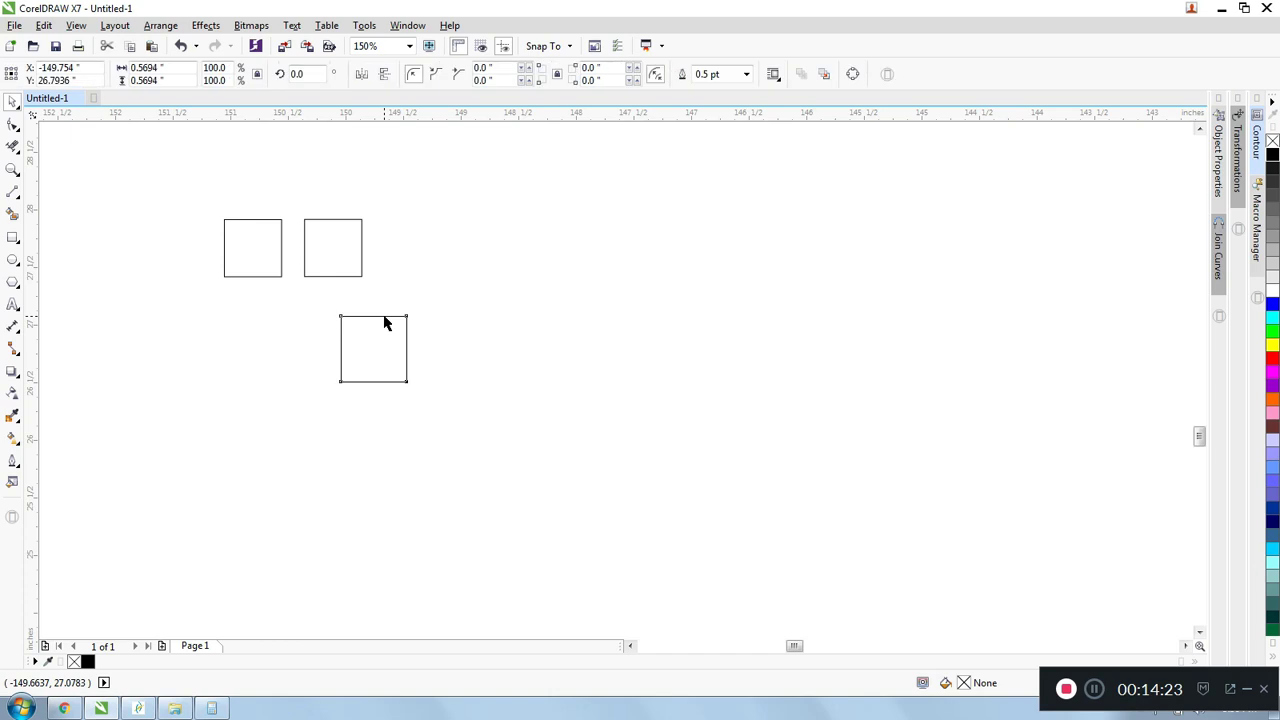
- Ungroup the two upper squares, select the right one on its own as a check, and clear the selection
{"action": "left_click", "coordinate": [343, 281]}
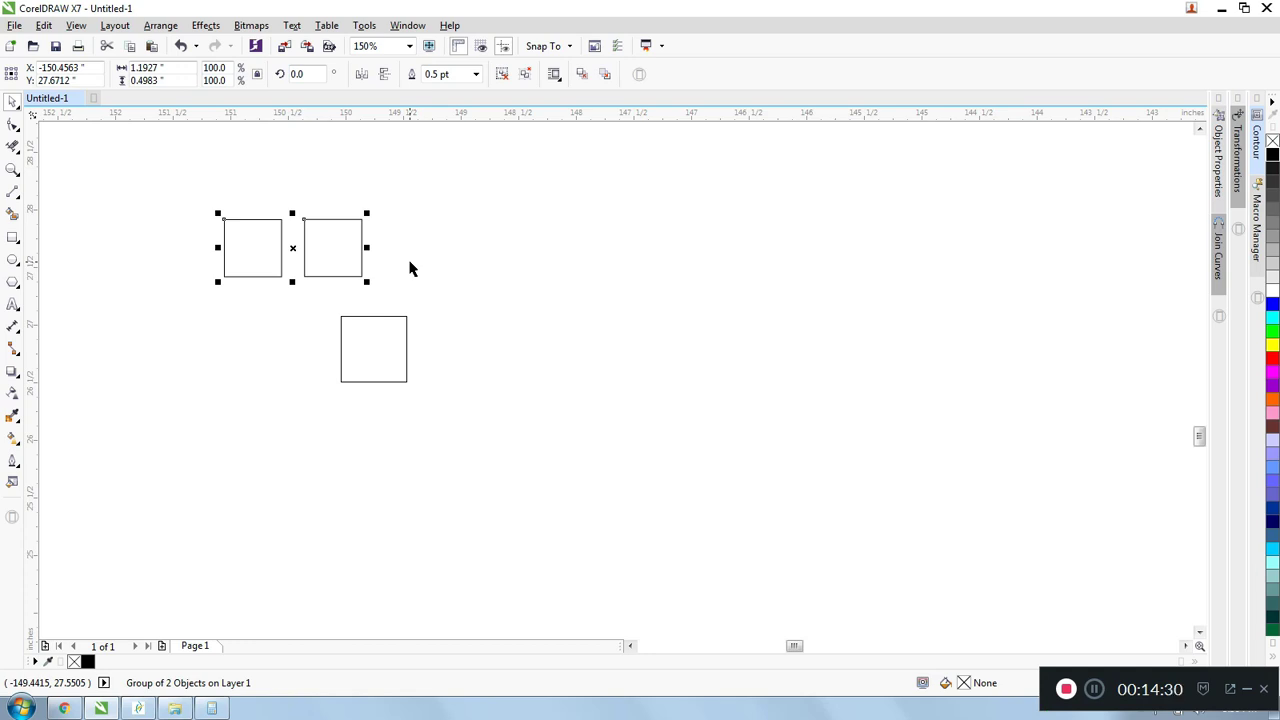
{"action": "key", "text": "ctrl+u"}
{"action": "left_click", "coordinate": [400, 185]}
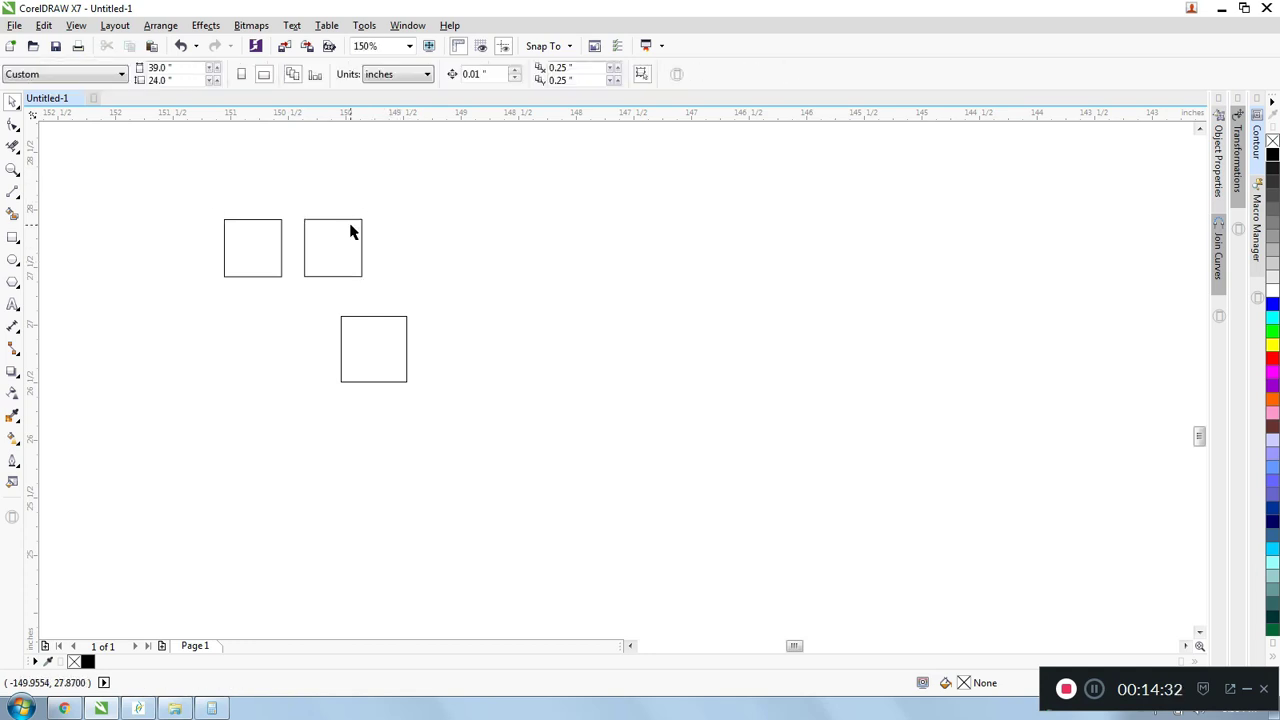
{"action": "left_click", "coordinate": [349, 221]}
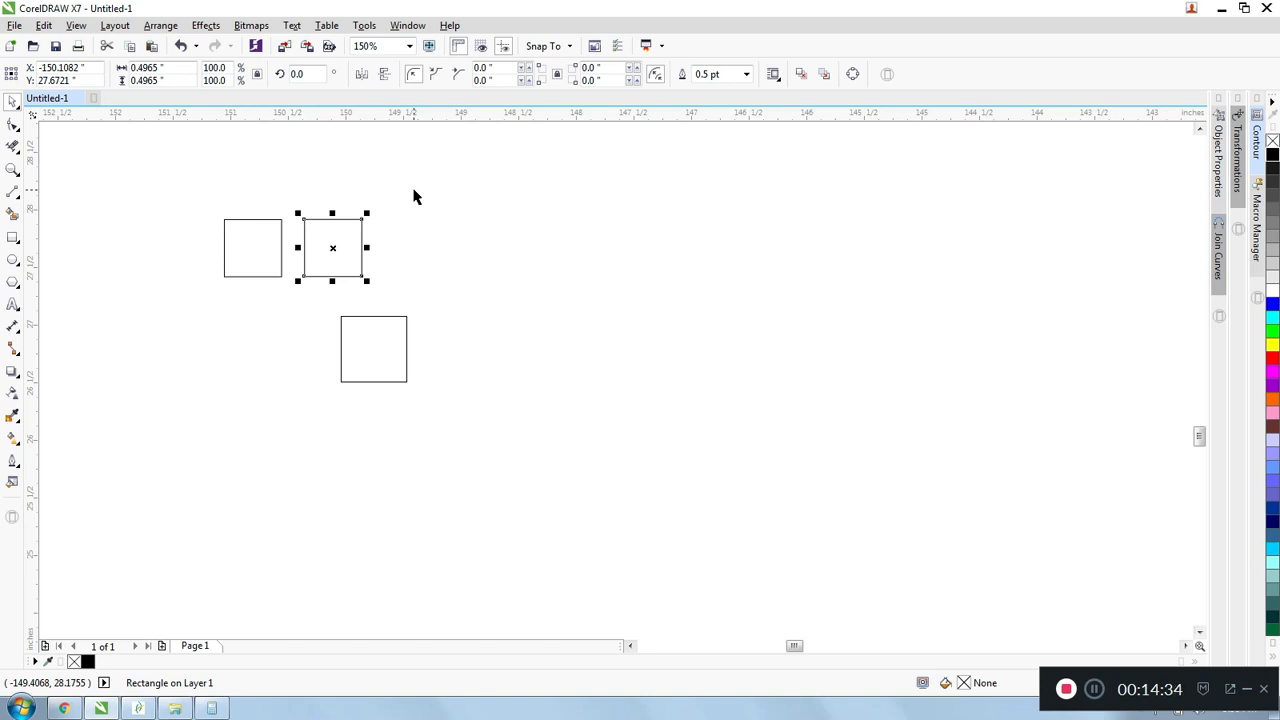
{"action": "left_click", "coordinate": [405, 196]}
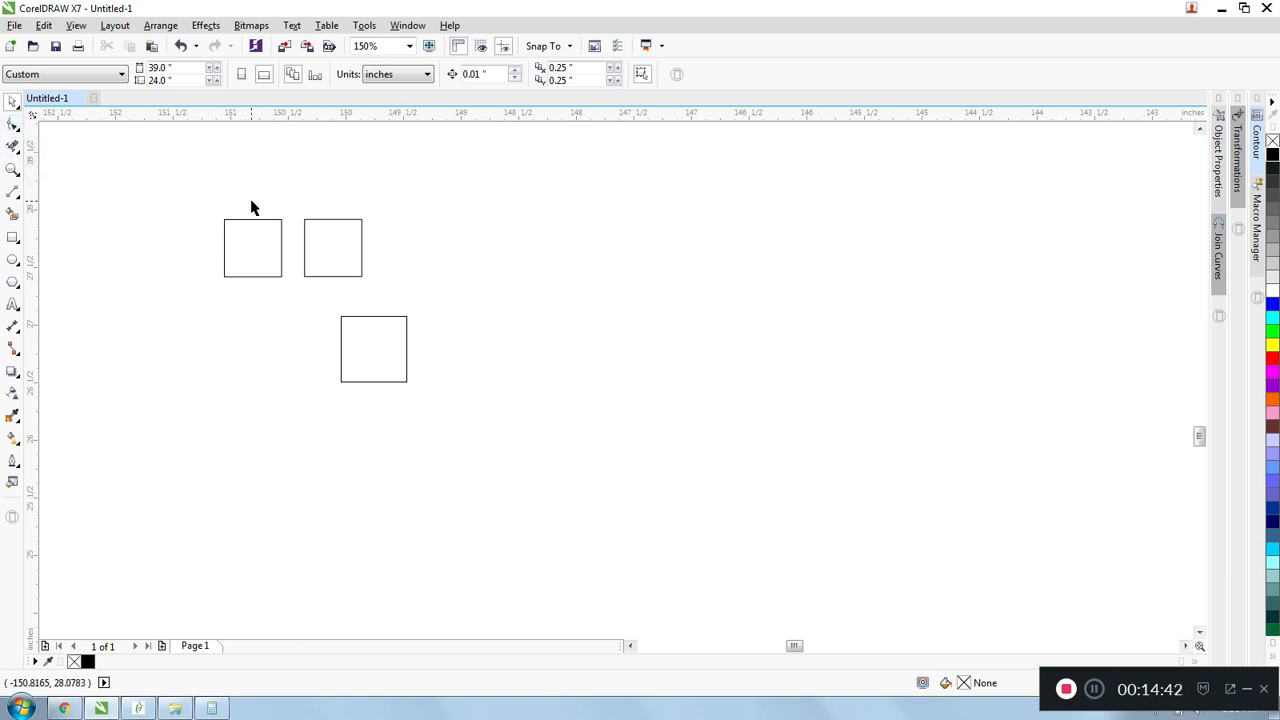
- Examine the three squares at different zoom levels and check that the upper-left square can be selected on its own
{"action": "scroll", "coordinate": [232, 226], "scroll_direction": "up", "scroll_amount": 1}
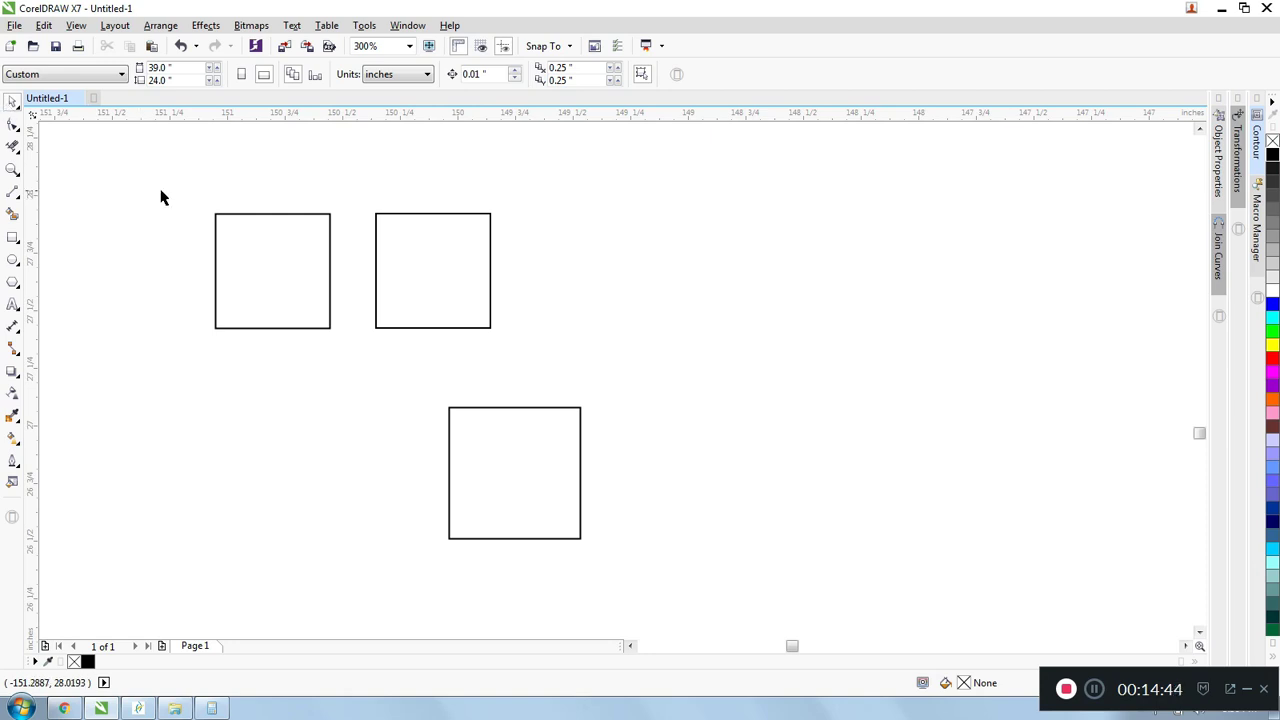
{"action": "left_click", "coordinate": [332, 242]}
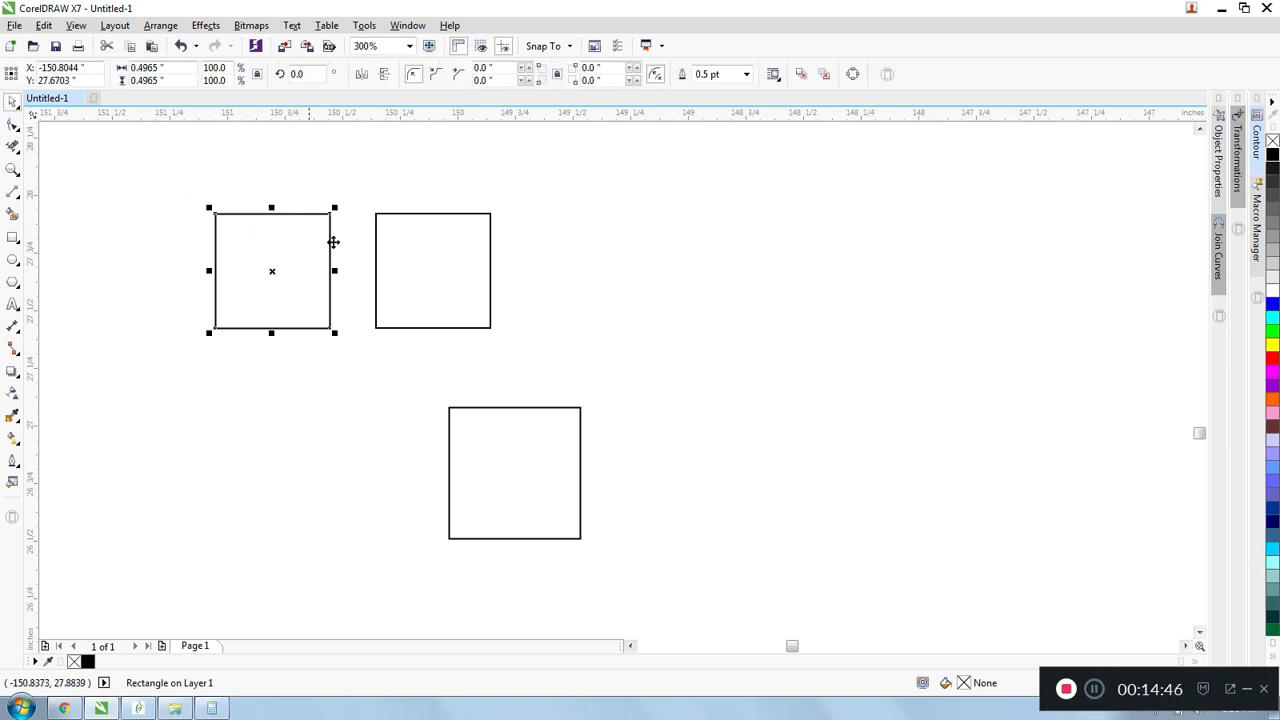
{"action": "scroll", "coordinate": [333, 242], "scroll_direction": "down", "scroll_amount": 1}
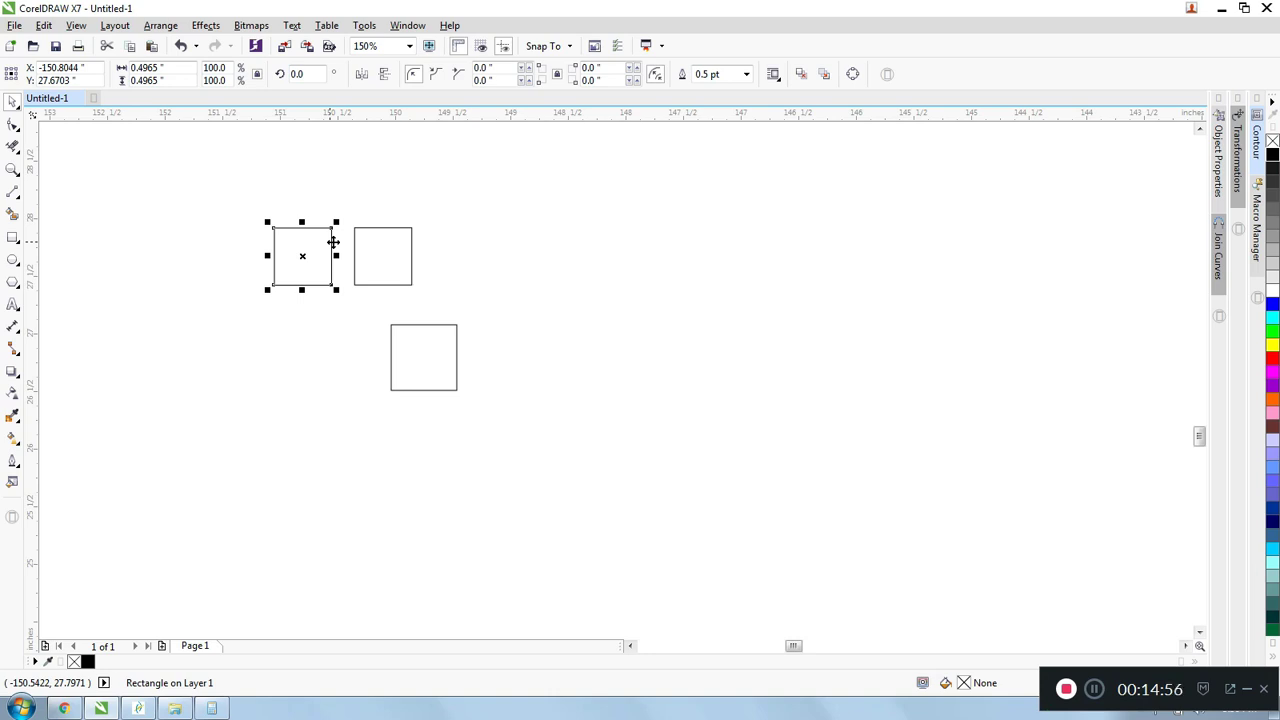
{"action": "left_click_drag", "start_coordinate": [494, 232], "coordinate": [604, 357]}
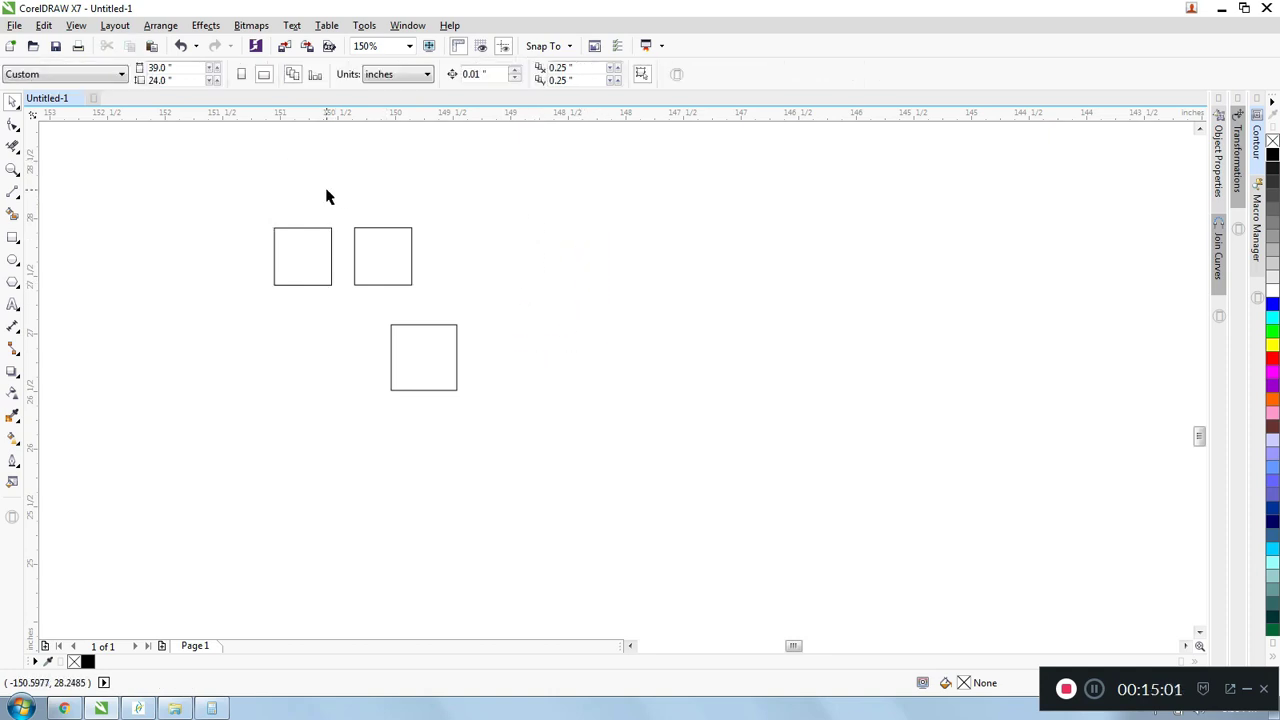
{"action": "scroll", "coordinate": [326, 197], "scroll_direction": "up", "scroll_amount": 1}
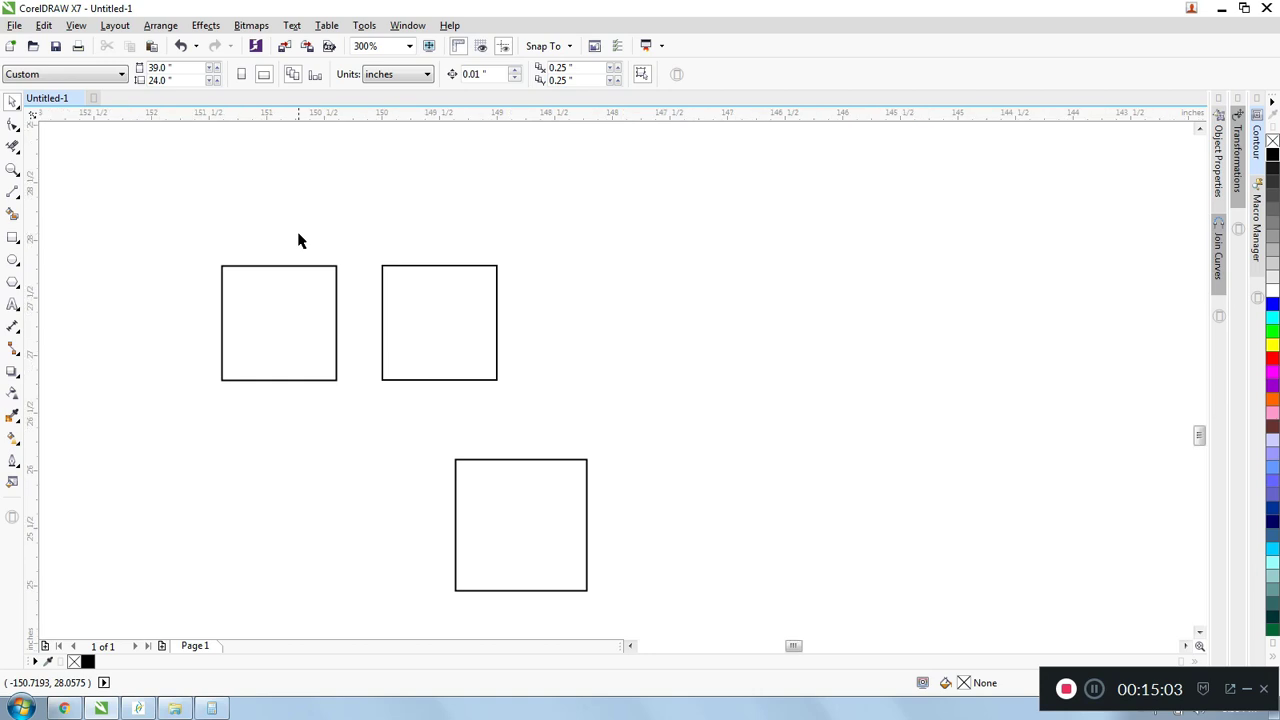
{"action": "scroll", "coordinate": [298, 240], "scroll_direction": "down", "scroll_amount": 1}
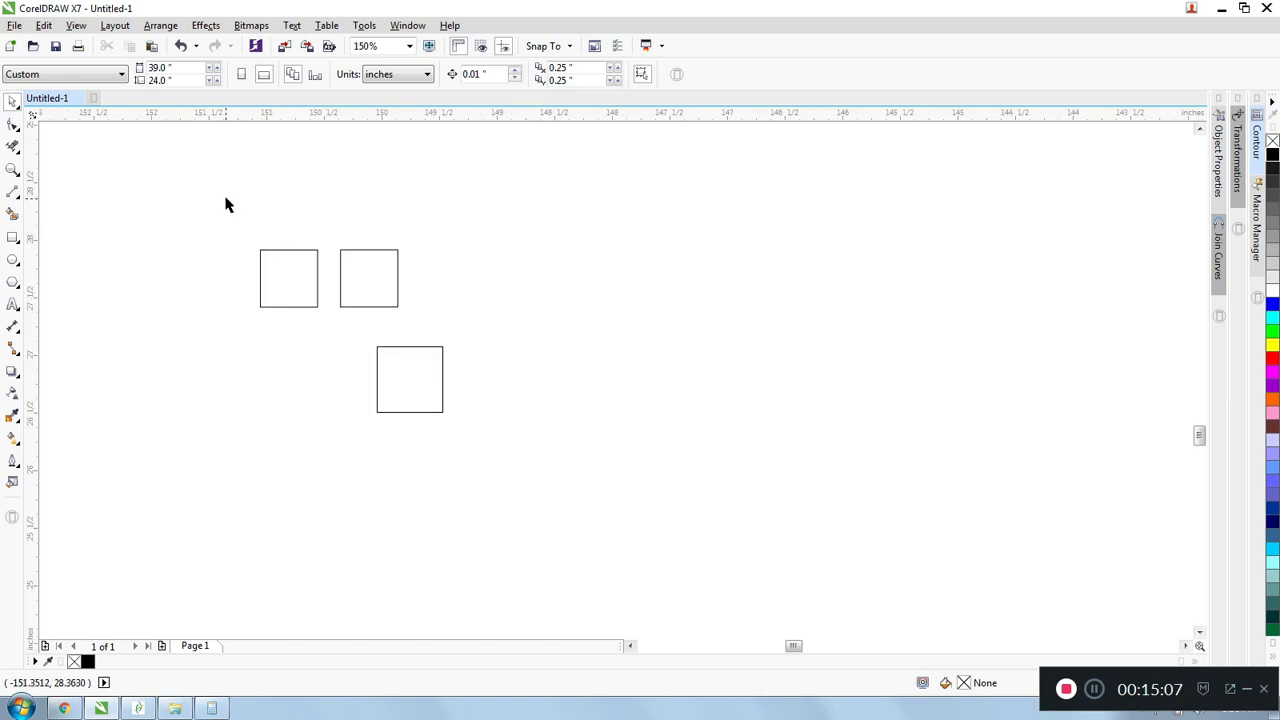
{"action": "scroll", "coordinate": [230, 201], "scroll_direction": "up", "scroll_amount": 1}
{"action": "scroll", "coordinate": [229, 200], "scroll_direction": "down", "scroll_amount": 1}
{"action": "scroll", "coordinate": [228, 200], "scroll_direction": "down", "scroll_amount": 1}
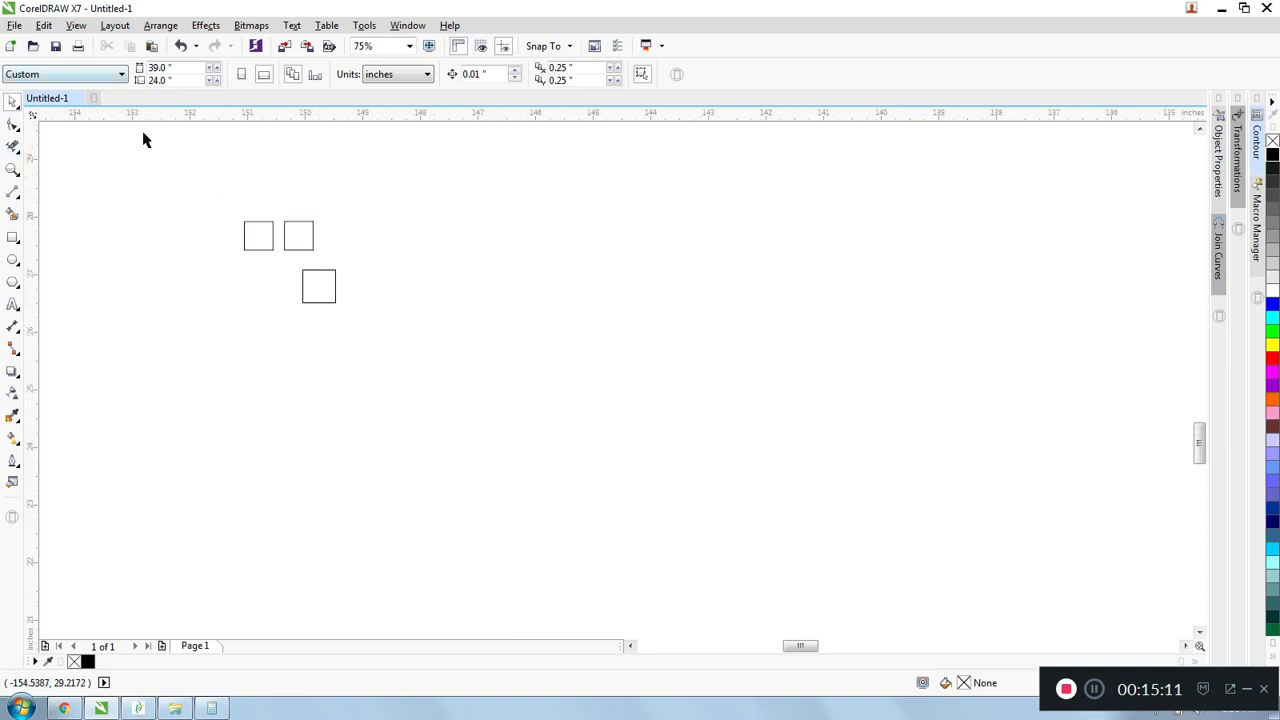
{"action": "left_click", "coordinate": [255, 228]}
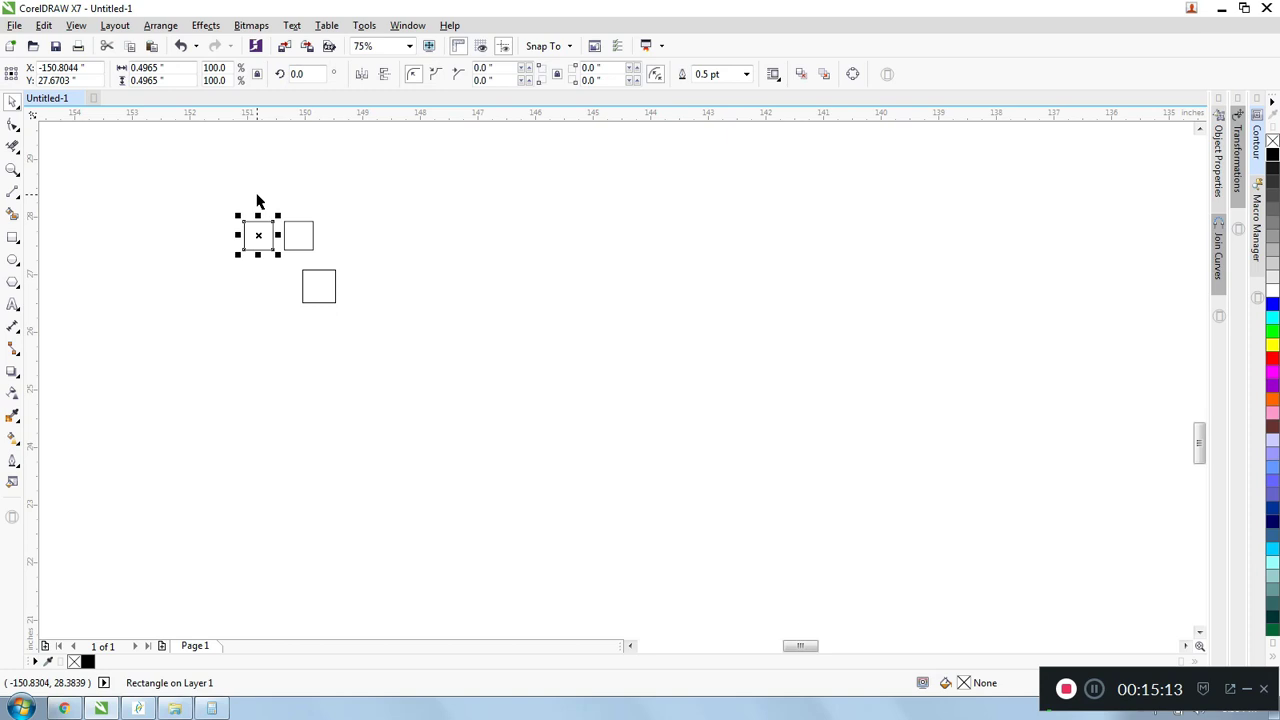
{"action": "left_click", "coordinate": [256, 200]}
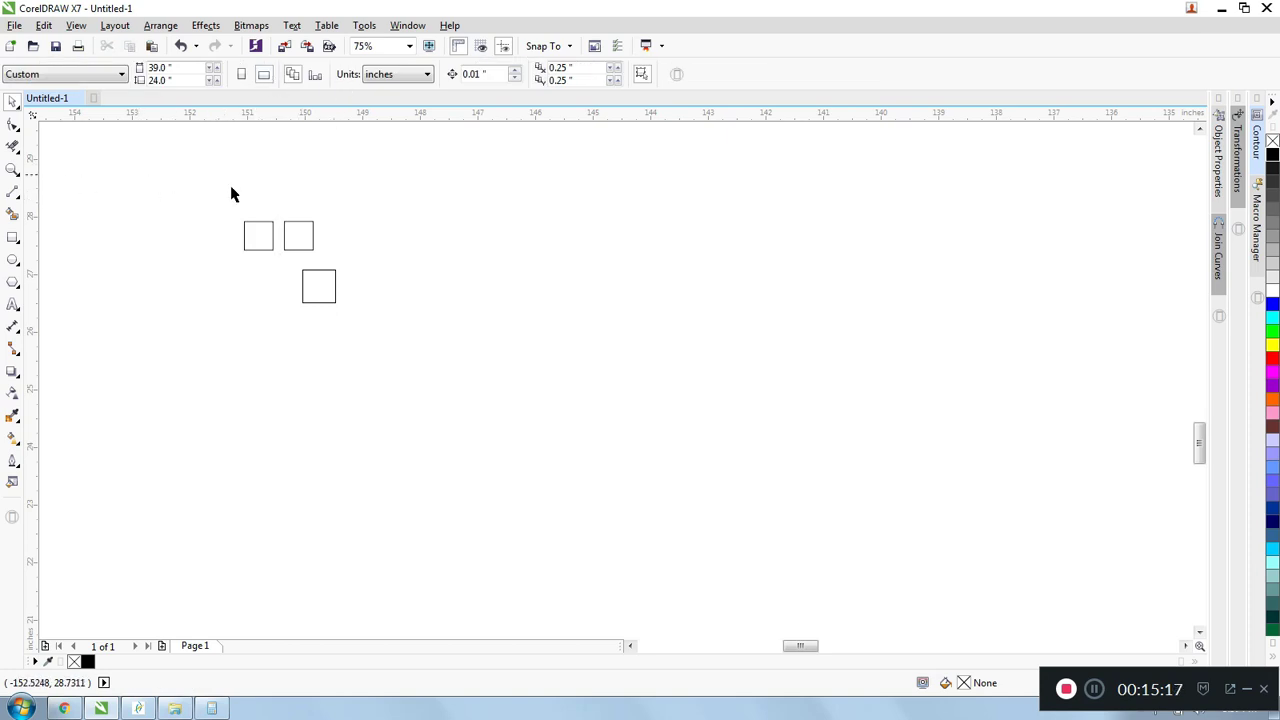
- Move the lower square so that its left edge lines up beneath the left edge of the upper-right square
{"action": "scroll", "coordinate": [250, 205], "scroll_direction": "up", "scroll_amount": 2}
{"action": "left_click_drag", "start_coordinate": [343, 320], "coordinate": [480, 477]}
{"action": "left_click_drag", "start_coordinate": [346, 331], "coordinate": [344, 357]}
- Mirror all three squares together horizontally and vertically, then clear the selection
{"action": "left_click_drag", "start_coordinate": [205, 203], "coordinate": [522, 505]}
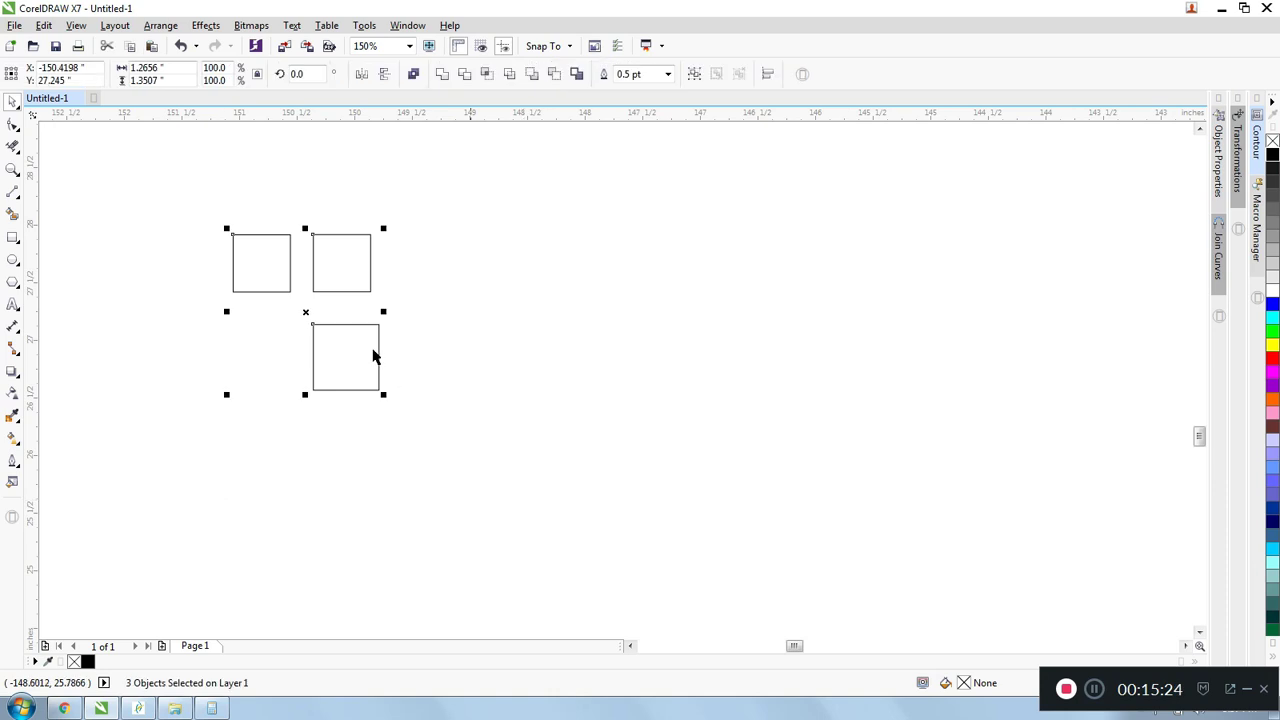
{"action": "left_click", "coordinate": [360, 80]}
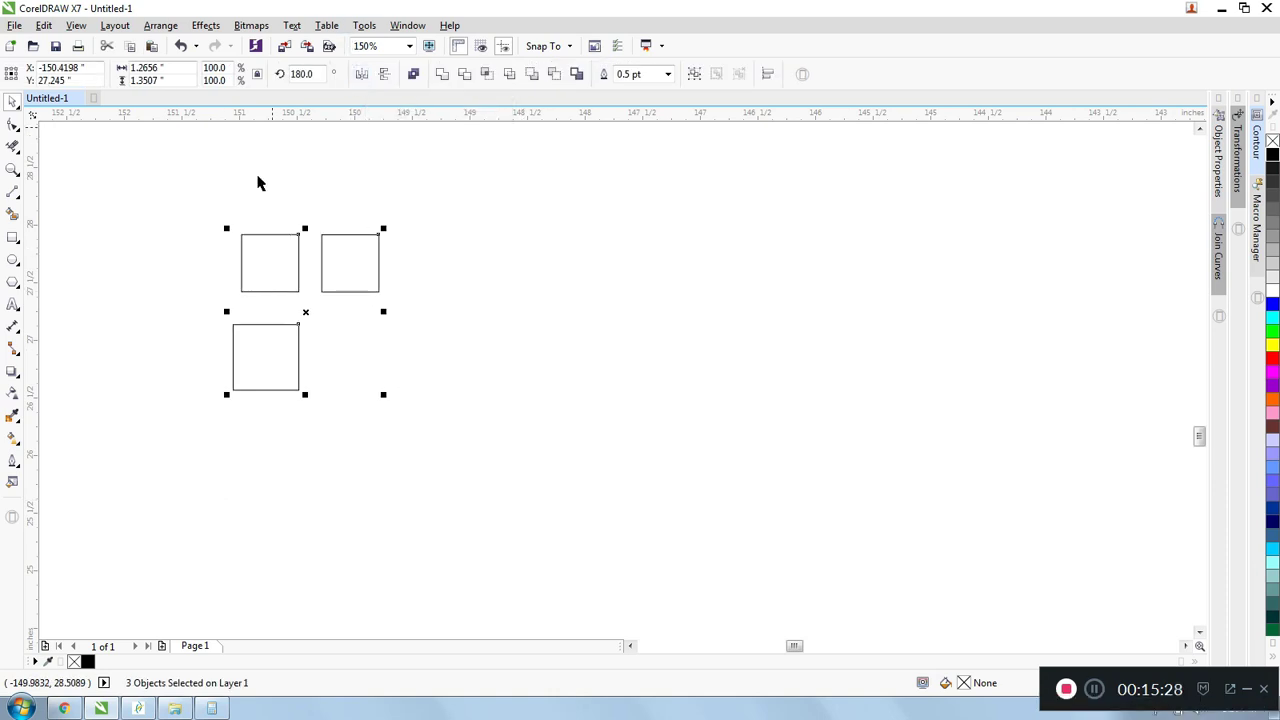
{"action": "left_click", "coordinate": [389, 78]}
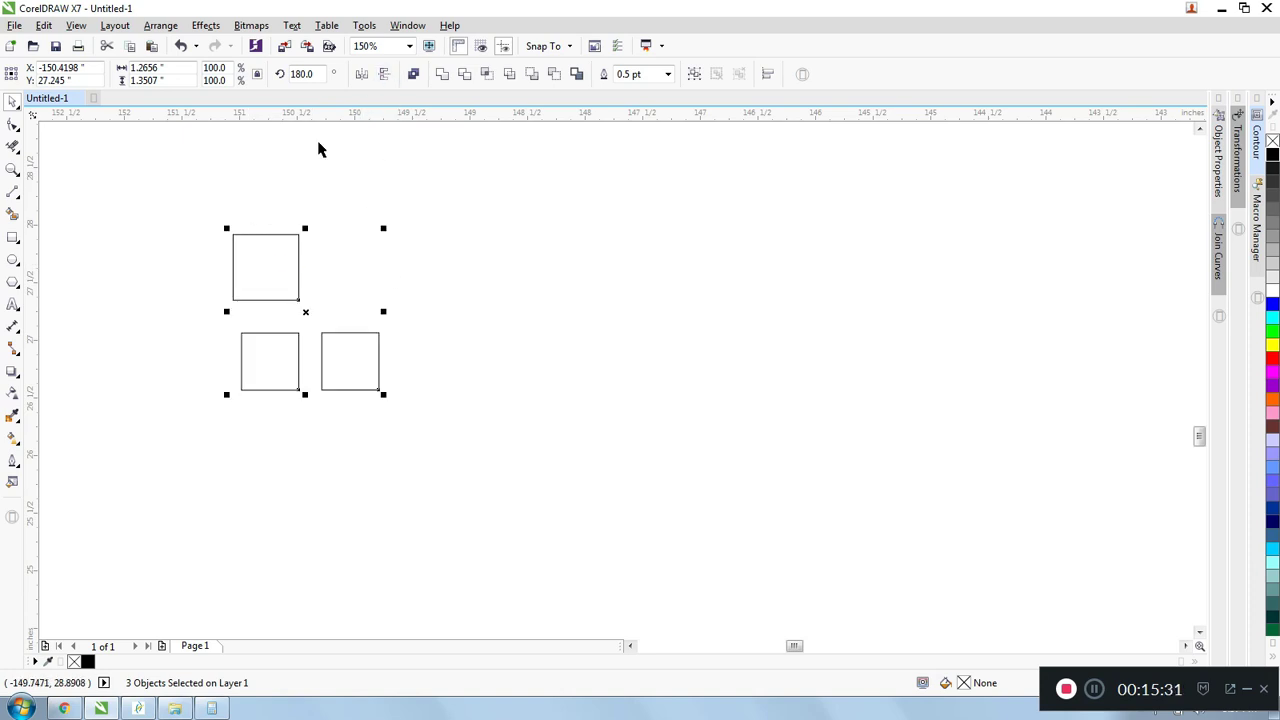
{"action": "left_click", "coordinate": [282, 183]}
{"action": "left_click_drag", "start_coordinate": [214, 200], "coordinate": [397, 403]}
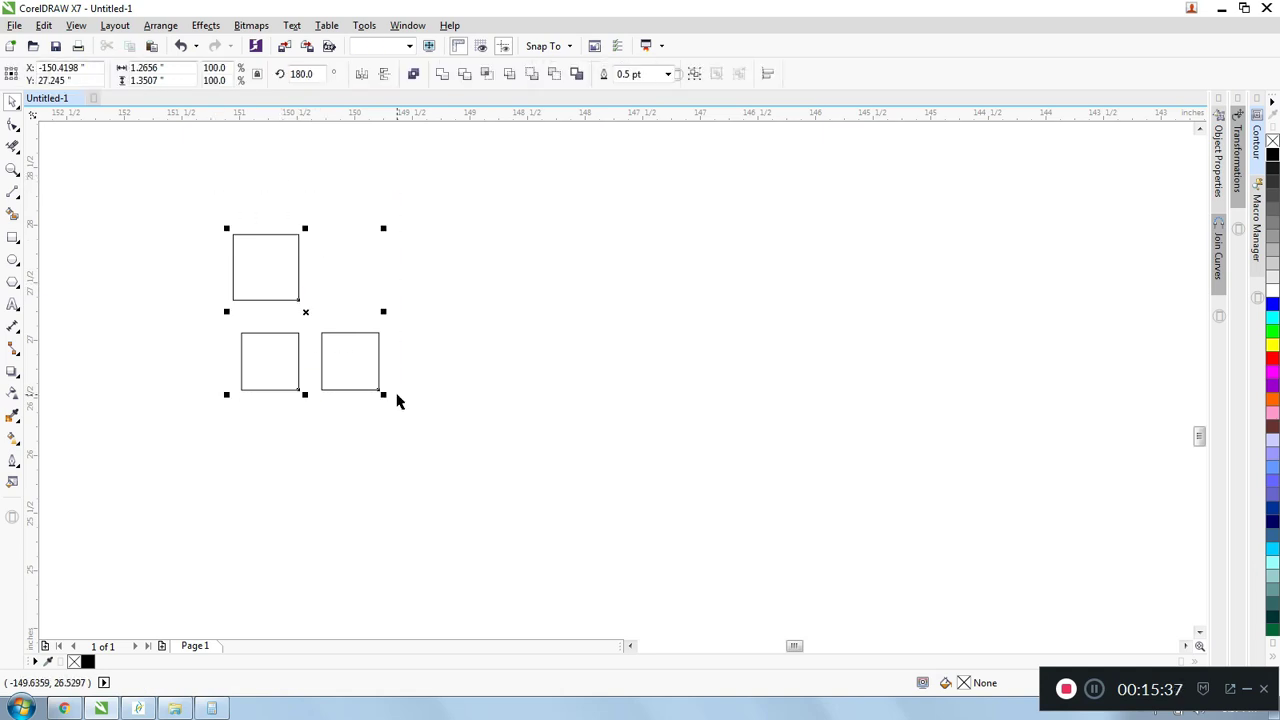
{"action": "left_click", "coordinate": [426, 291]}
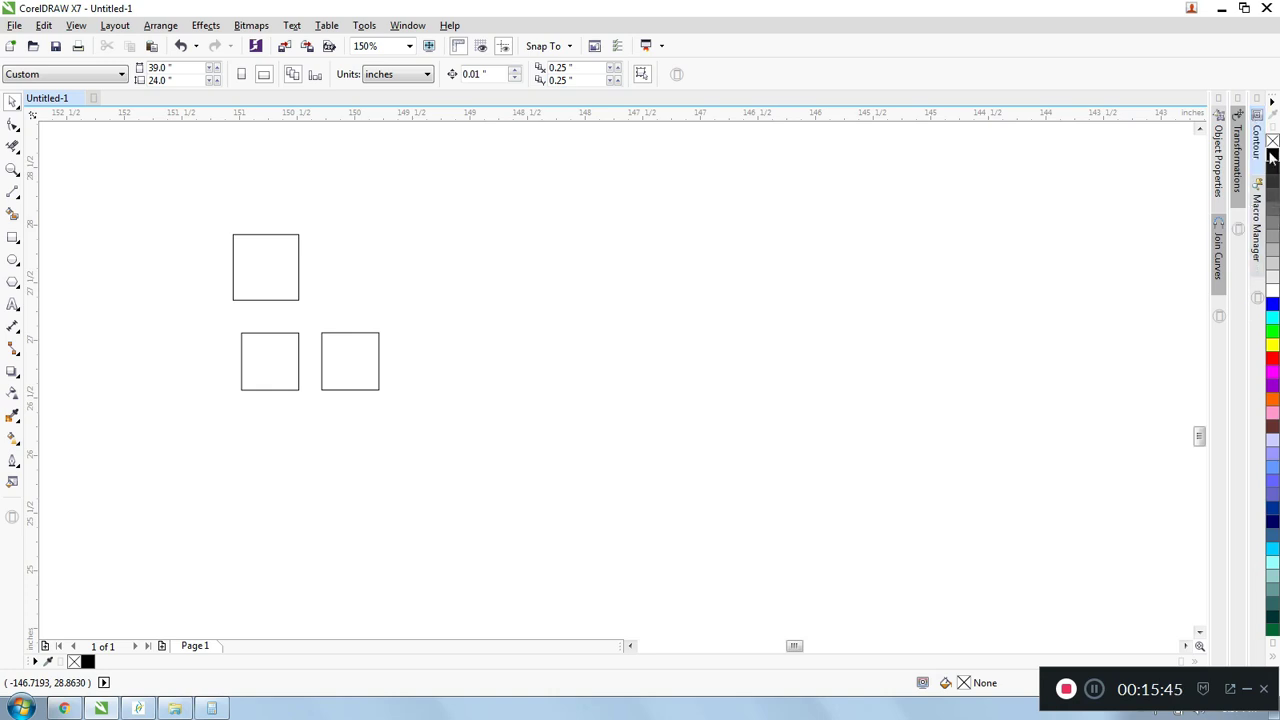
- Fill the largest square with black and move it directly above the lower-right square
{"action": "left_click", "coordinate": [258, 237]}
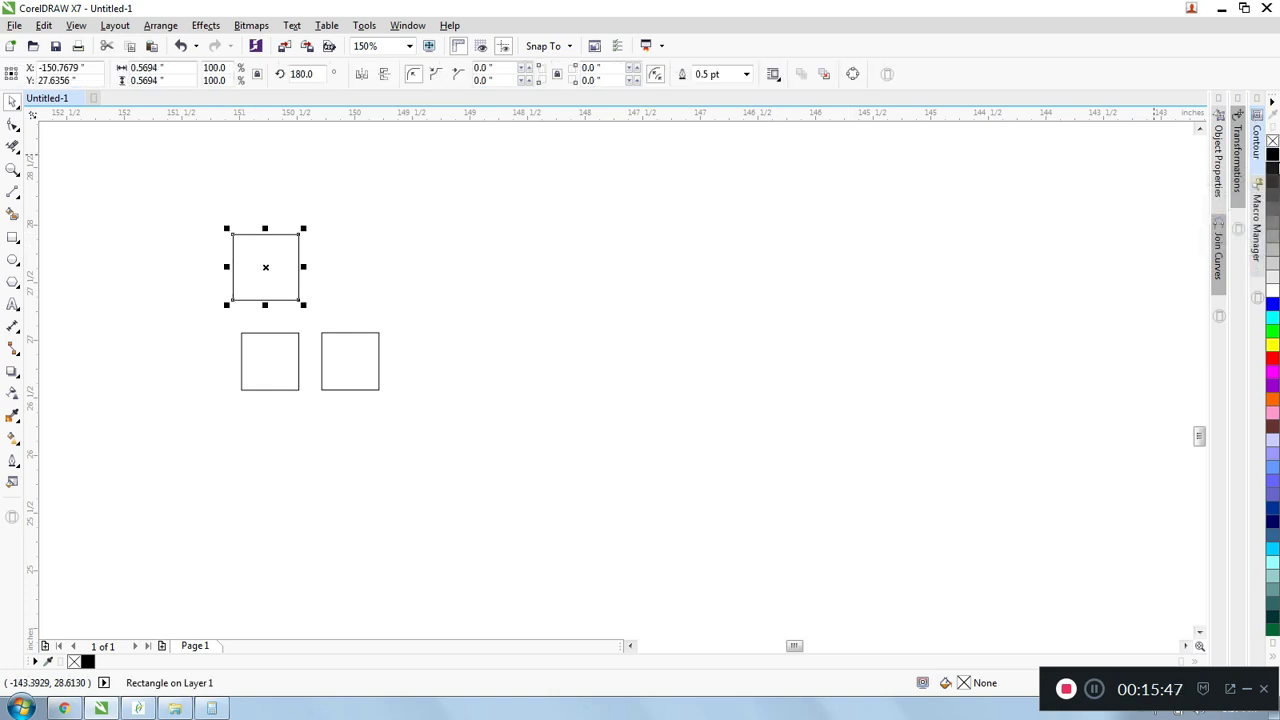
{"action": "left_click", "coordinate": [1272, 155]}
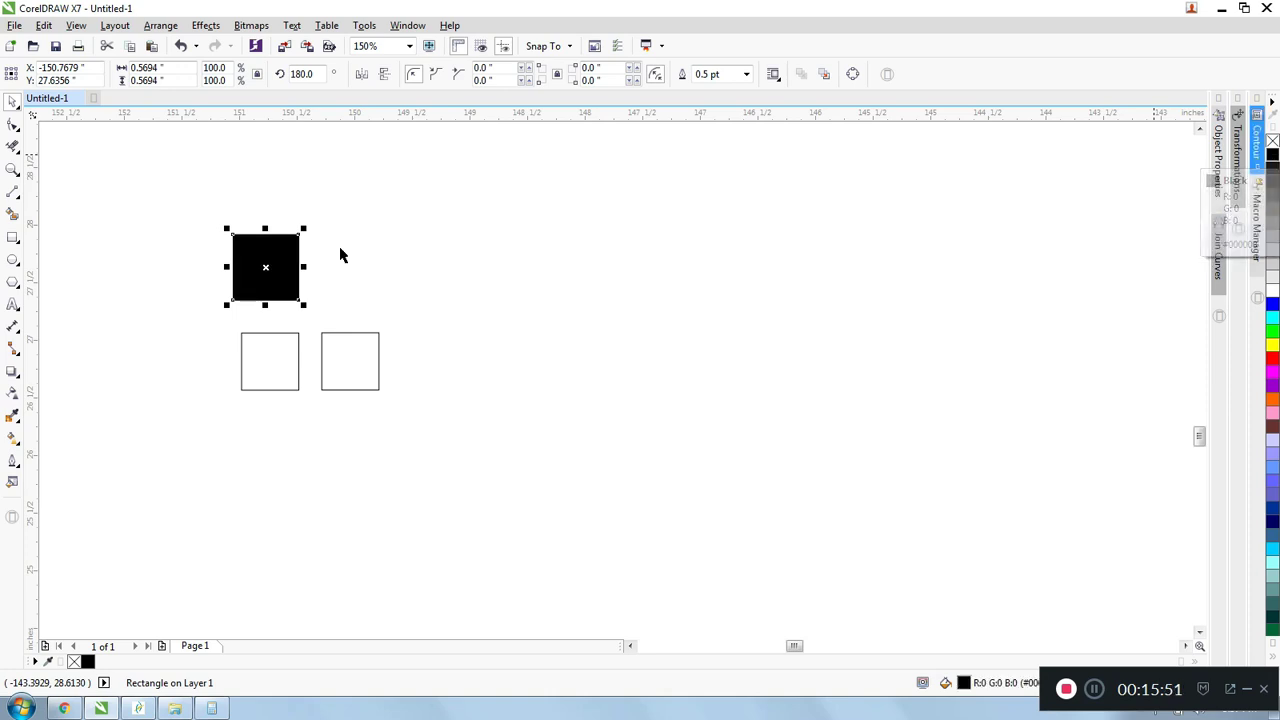
{"action": "left_click_drag", "start_coordinate": [265, 267], "coordinate": [446, 225]}
{"action": "scroll", "coordinate": [530, 206], "scroll_direction": "up", "scroll_amount": 2}
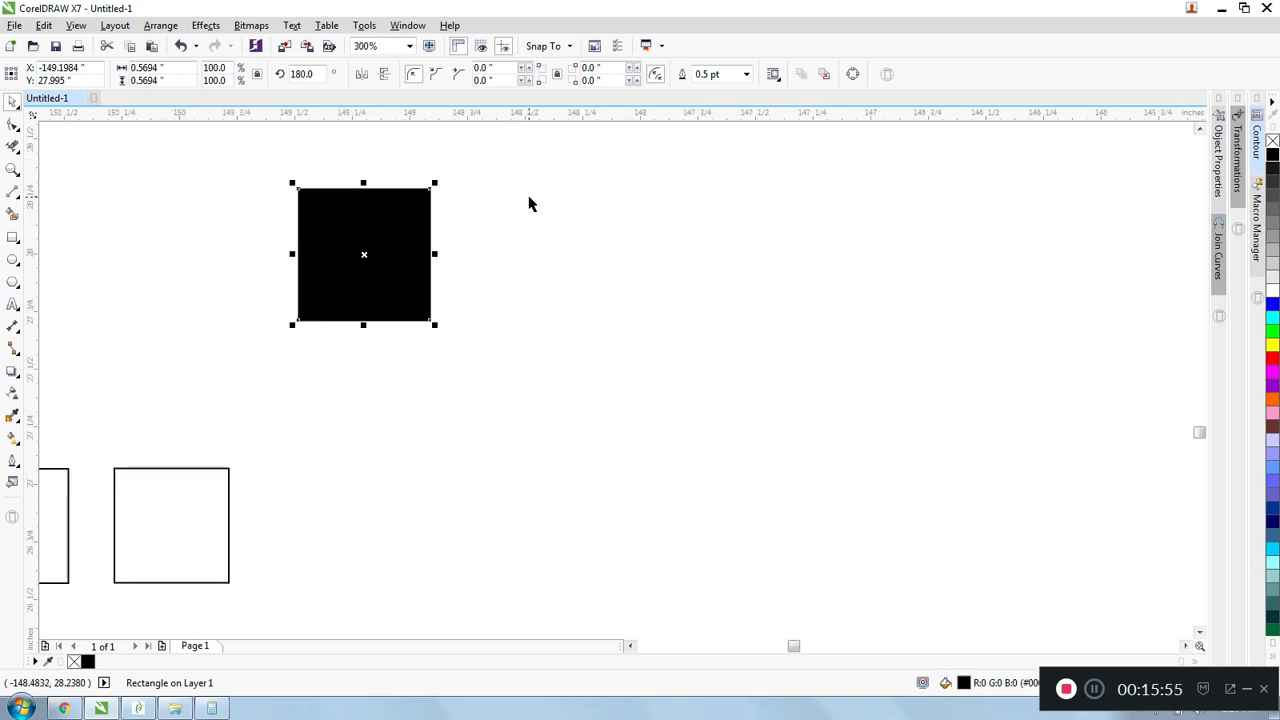
{"action": "scroll", "coordinate": [531, 205], "scroll_direction": "down", "scroll_amount": 2}
{"action": "left_click_drag", "start_coordinate": [448, 225], "coordinate": [351, 284]}
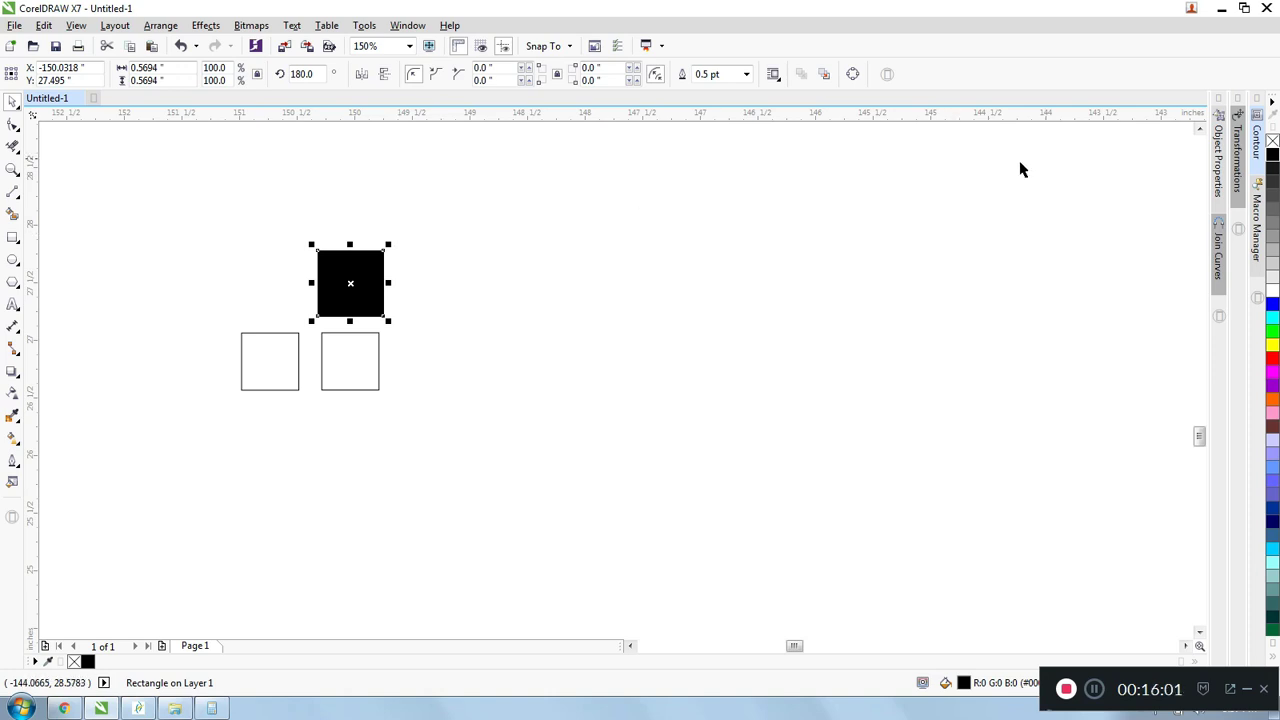
- Remove the black fill from the largest square and examine its remaining outline up close
{"action": "left_click", "coordinate": [1273, 143]}
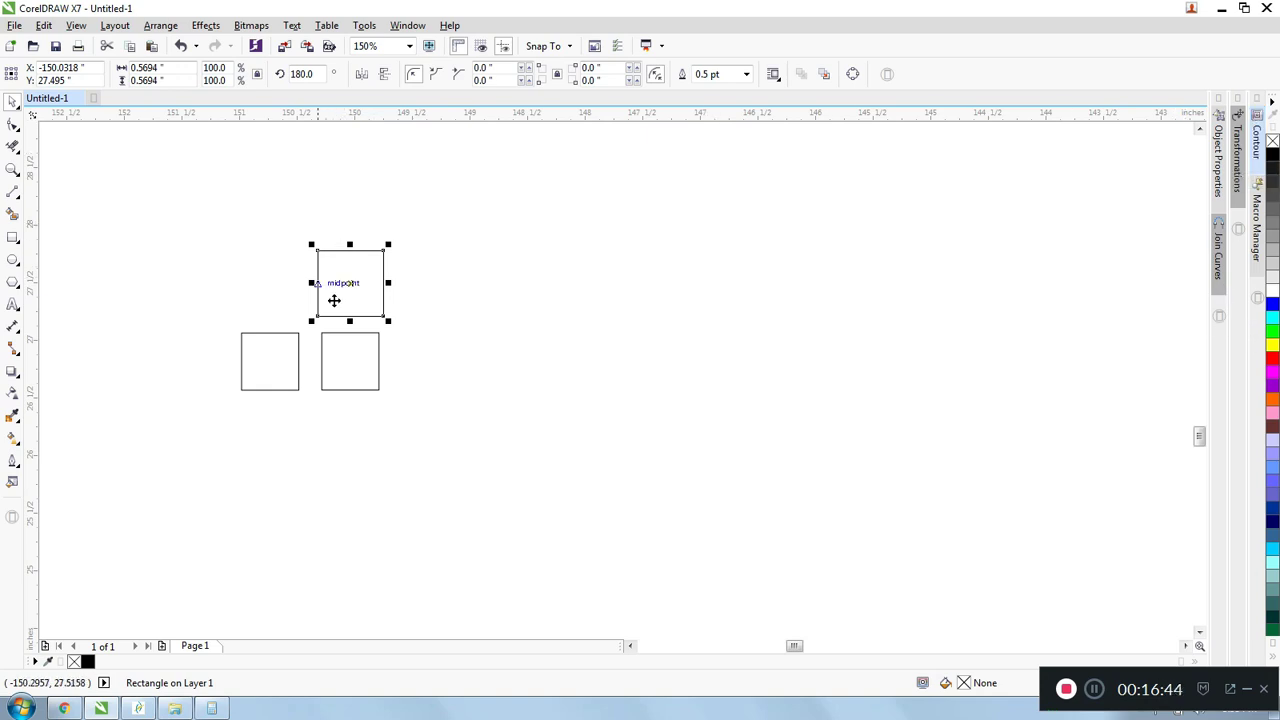
{"action": "scroll", "coordinate": [347, 264], "scroll_direction": "up", "scroll_amount": 2}
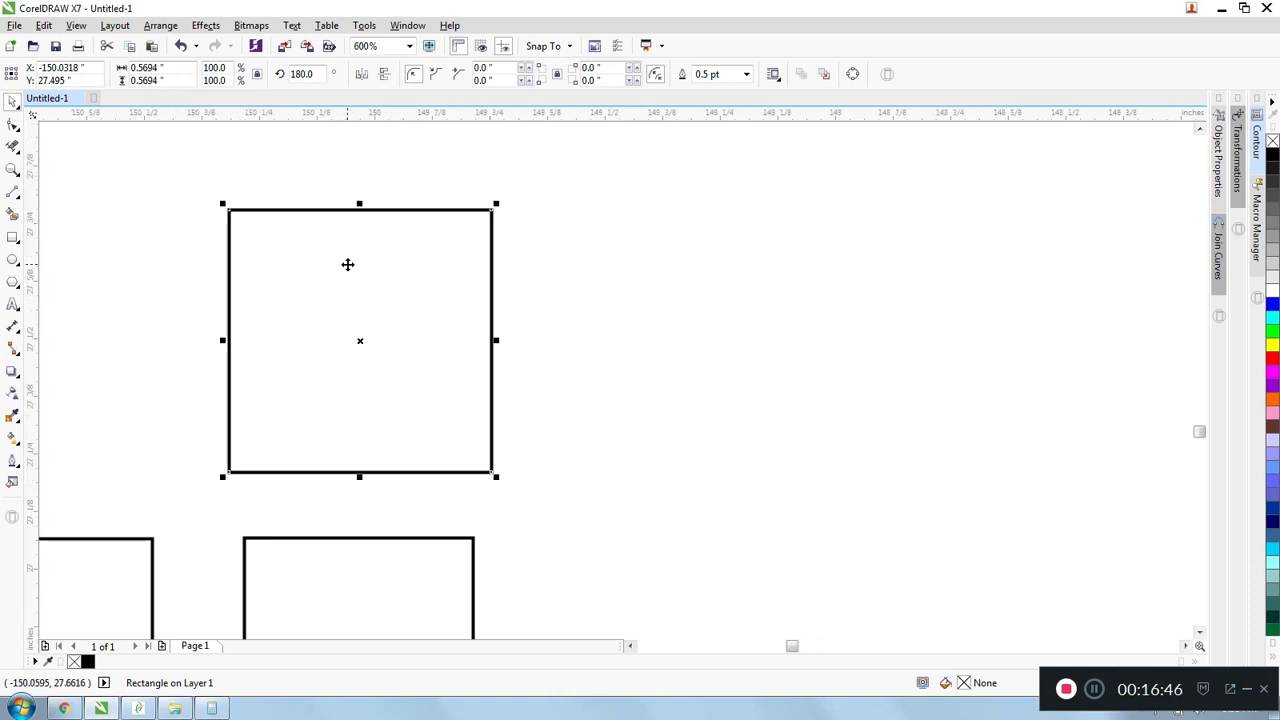
{"action": "scroll", "coordinate": [558, 254], "scroll_direction": "down", "scroll_amount": 1}
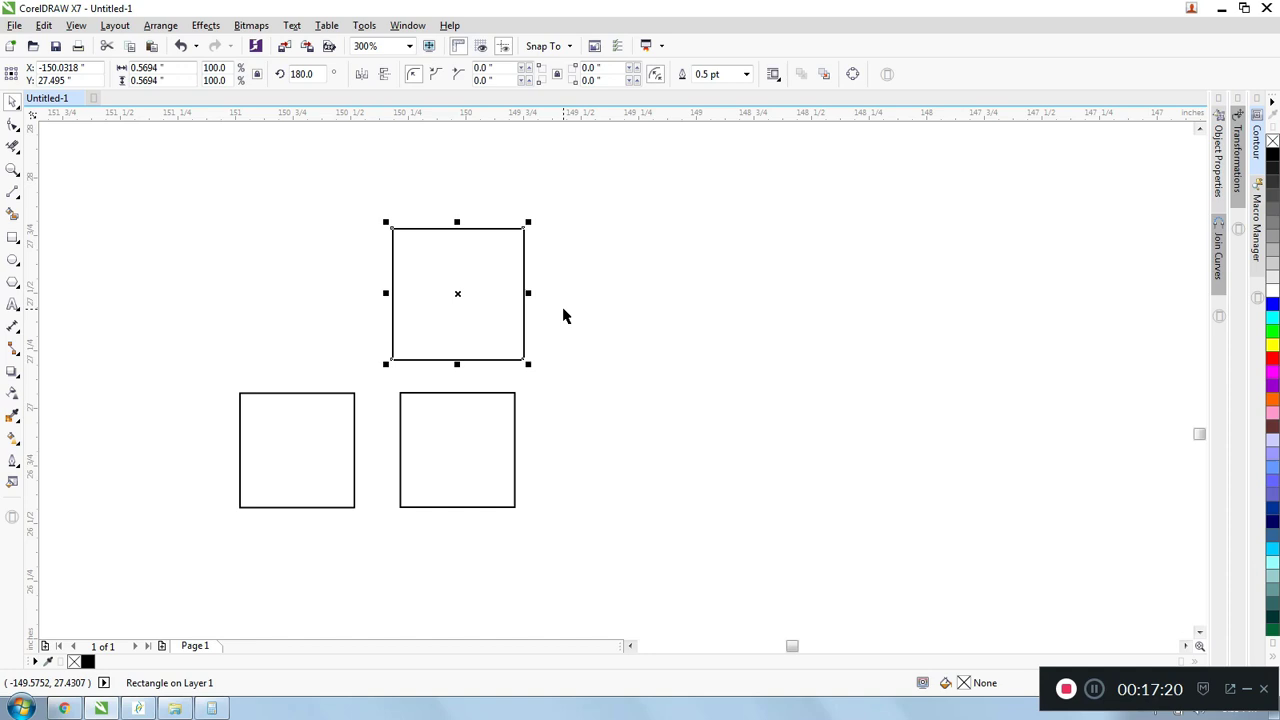
{"action": "scroll", "coordinate": [563, 314], "scroll_direction": "down", "scroll_amount": 1}
{"action": "scroll", "coordinate": [513, 283], "scroll_direction": "up", "scroll_amount": 3}
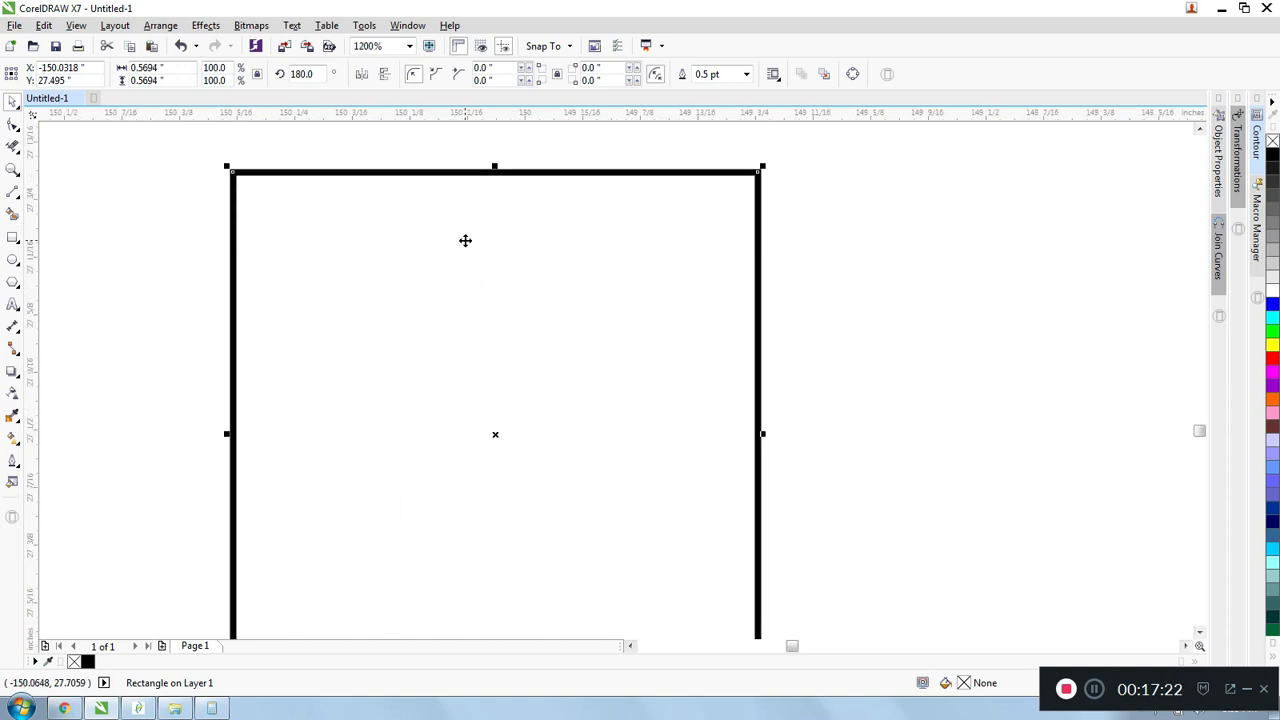
- Draw a circle about 0.087 inch in diameter, place it at the centre of the largest square, and give it a red outline
{"action": "scroll", "coordinate": [465, 241], "scroll_direction": "down", "scroll_amount": 1}
{"action": "left_click", "coordinate": [14, 262]}
{"action": "left_click_drag", "start_coordinate": [122, 218], "coordinate": [165, 261]}
{"action": "left_click_drag", "start_coordinate": [355, 308], "coordinate": [482, 338]}
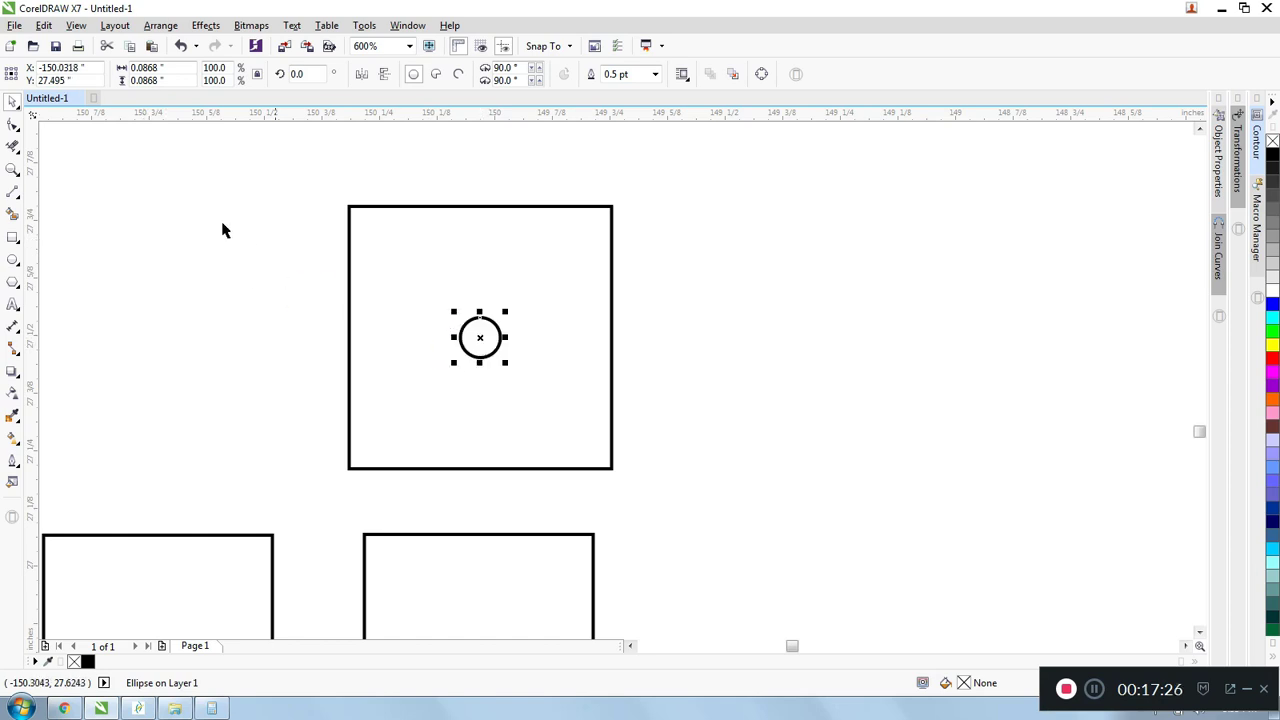
{"action": "right_click", "coordinate": [1273, 359]}
{"action": "left_click", "coordinate": [704, 252]}
{"action": "scroll", "coordinate": [617, 244], "scroll_direction": "down", "scroll_amount": 1}
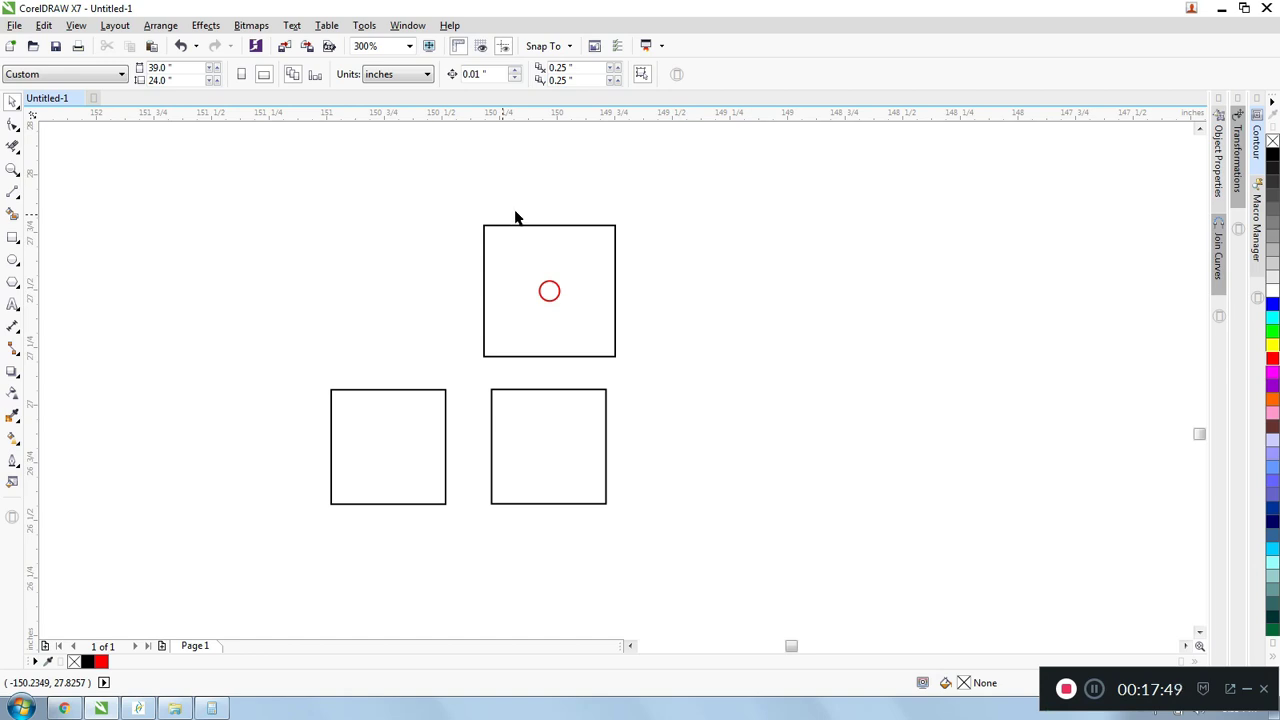
- Select the red circle alone with a marquee around it, examine it up close inside the largest square, and clear the selection
{"action": "left_click_drag", "start_coordinate": [457, 199], "coordinate": [580, 329]}
{"action": "scroll", "coordinate": [563, 290], "scroll_direction": "up", "scroll_amount": 2}
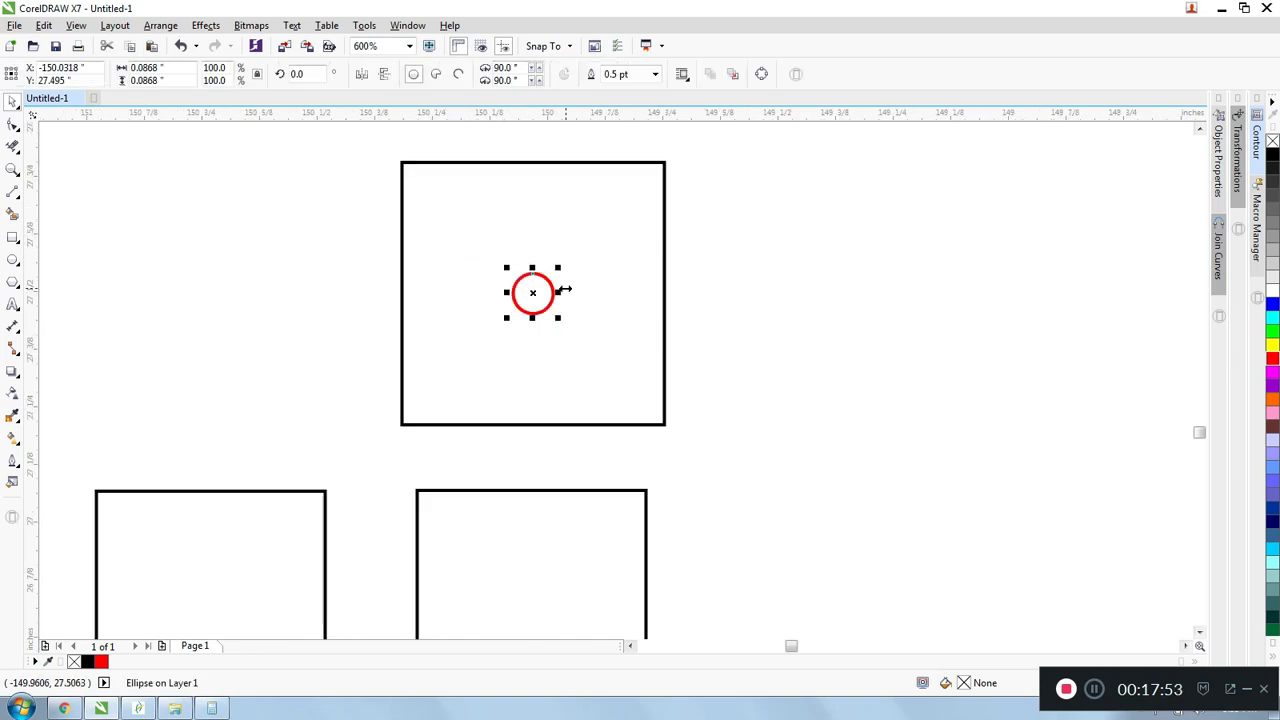
{"action": "scroll", "coordinate": [554, 286], "scroll_direction": "down", "scroll_amount": 1}
{"action": "scroll", "coordinate": [560, 280], "scroll_direction": "up", "scroll_amount": 2}
{"action": "scroll", "coordinate": [583, 220], "scroll_direction": "down", "scroll_amount": 1}
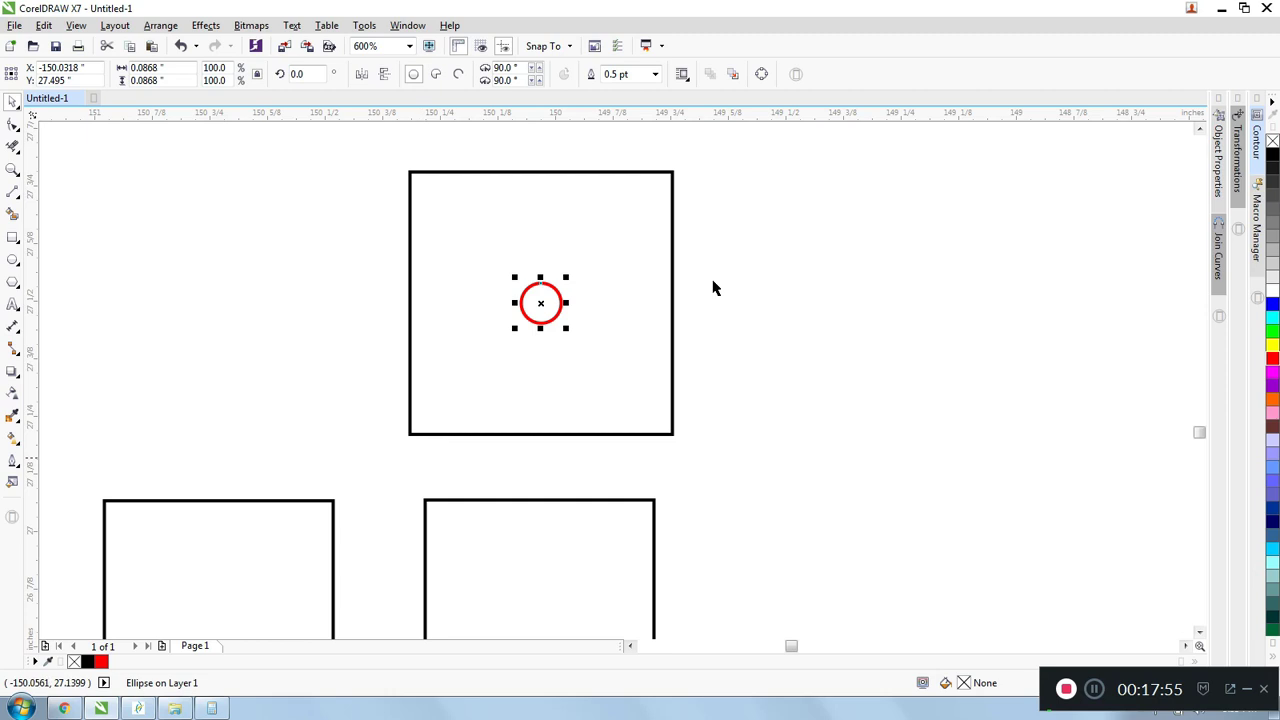
{"action": "scroll", "coordinate": [530, 297], "scroll_direction": "up", "scroll_amount": 1}
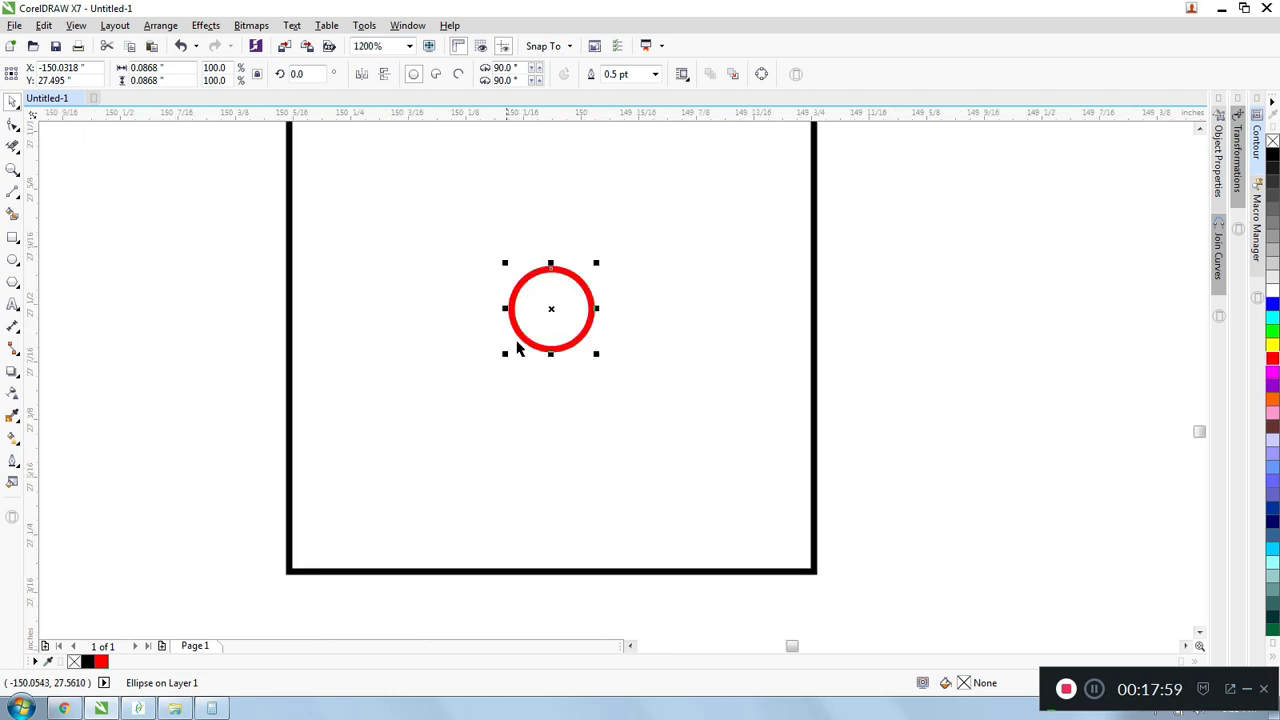
{"action": "scroll", "coordinate": [552, 323], "scroll_direction": "down", "scroll_amount": 1}
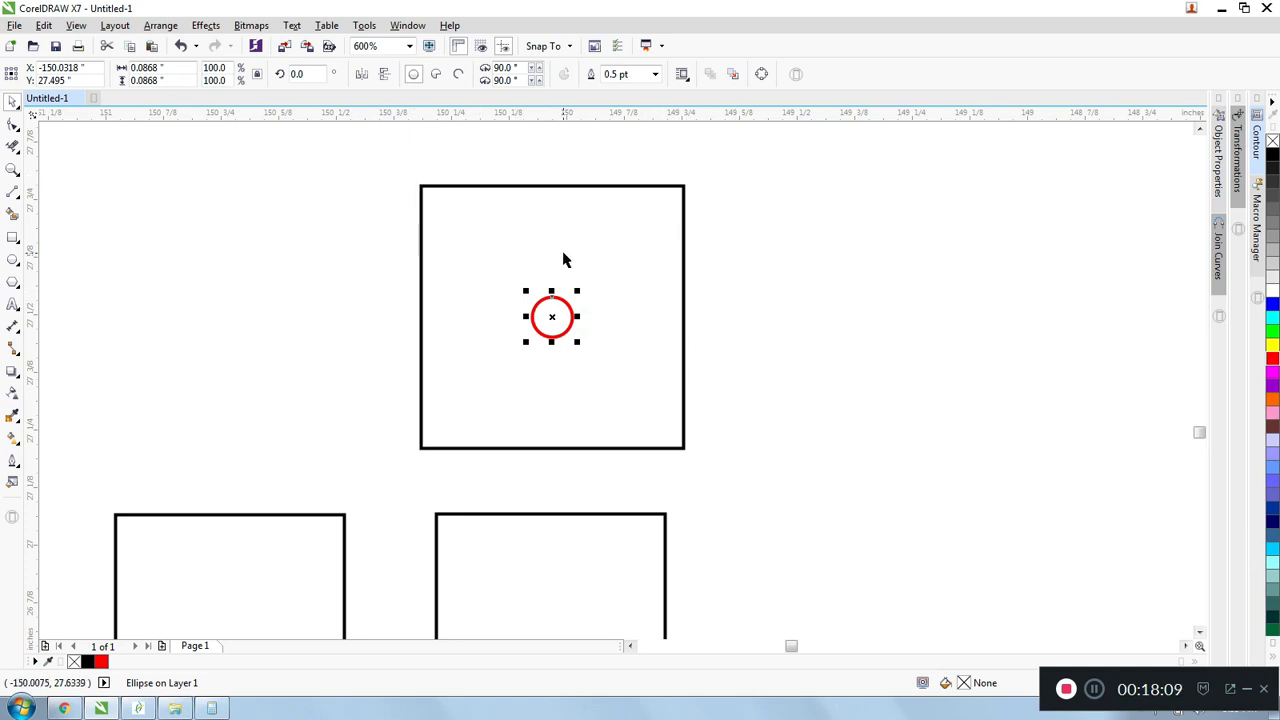
{"action": "left_click", "coordinate": [386, 180]}
- Examine the three squares and the red circle at several zoom levels
{"action": "scroll", "coordinate": [496, 213], "scroll_direction": "down", "scroll_amount": 1}
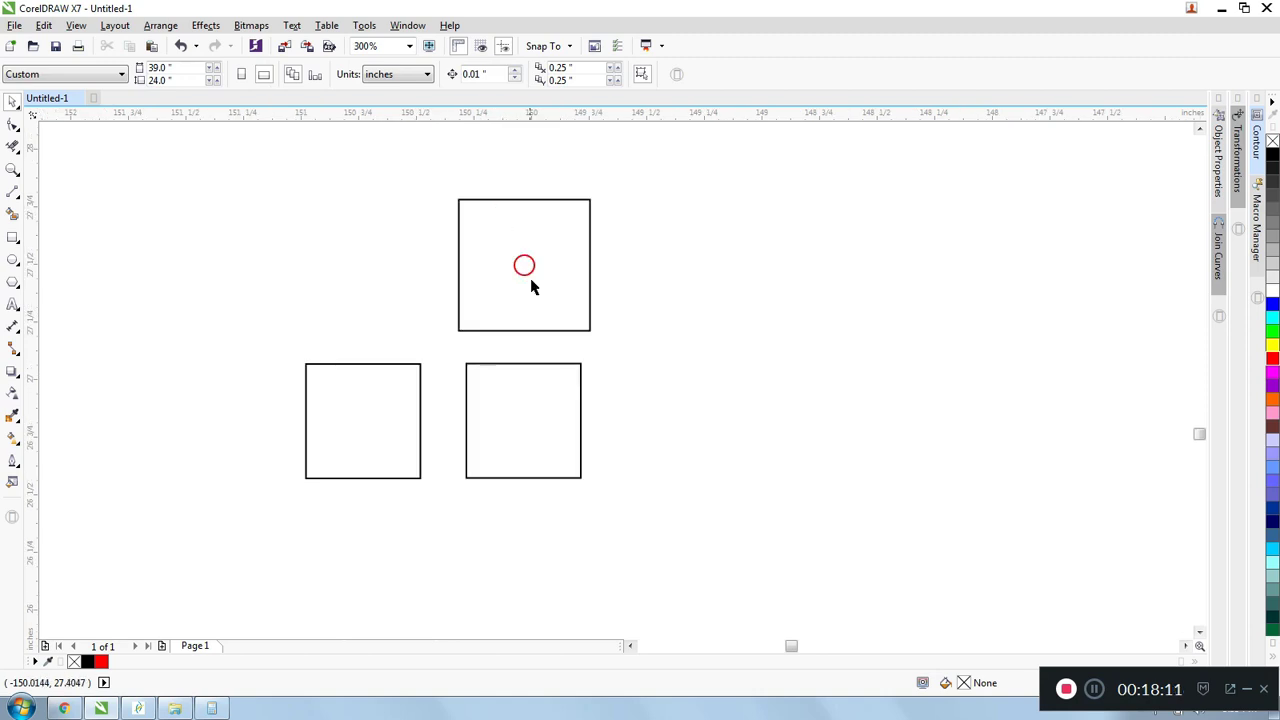
{"action": "scroll", "coordinate": [511, 255], "scroll_direction": "up", "scroll_amount": 1}
{"action": "scroll", "coordinate": [505, 264], "scroll_direction": "down", "scroll_amount": 1}
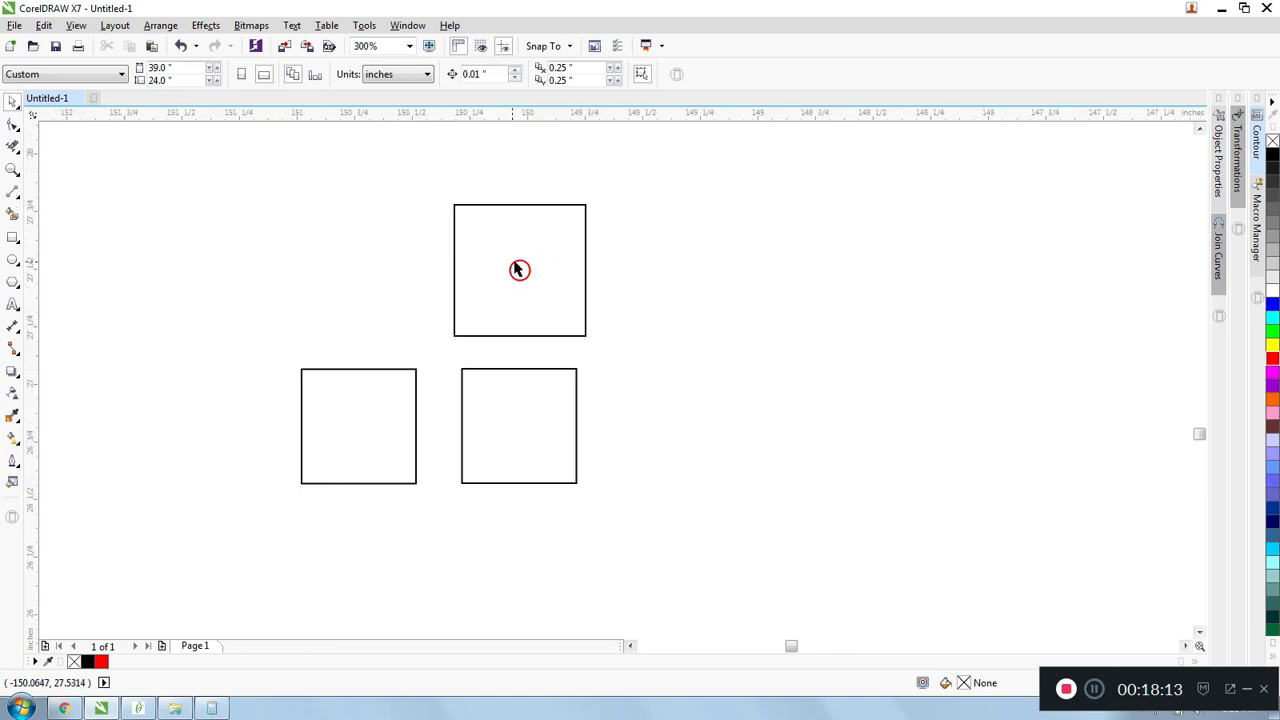
{"action": "scroll", "coordinate": [527, 228], "scroll_direction": "up", "scroll_amount": 1}
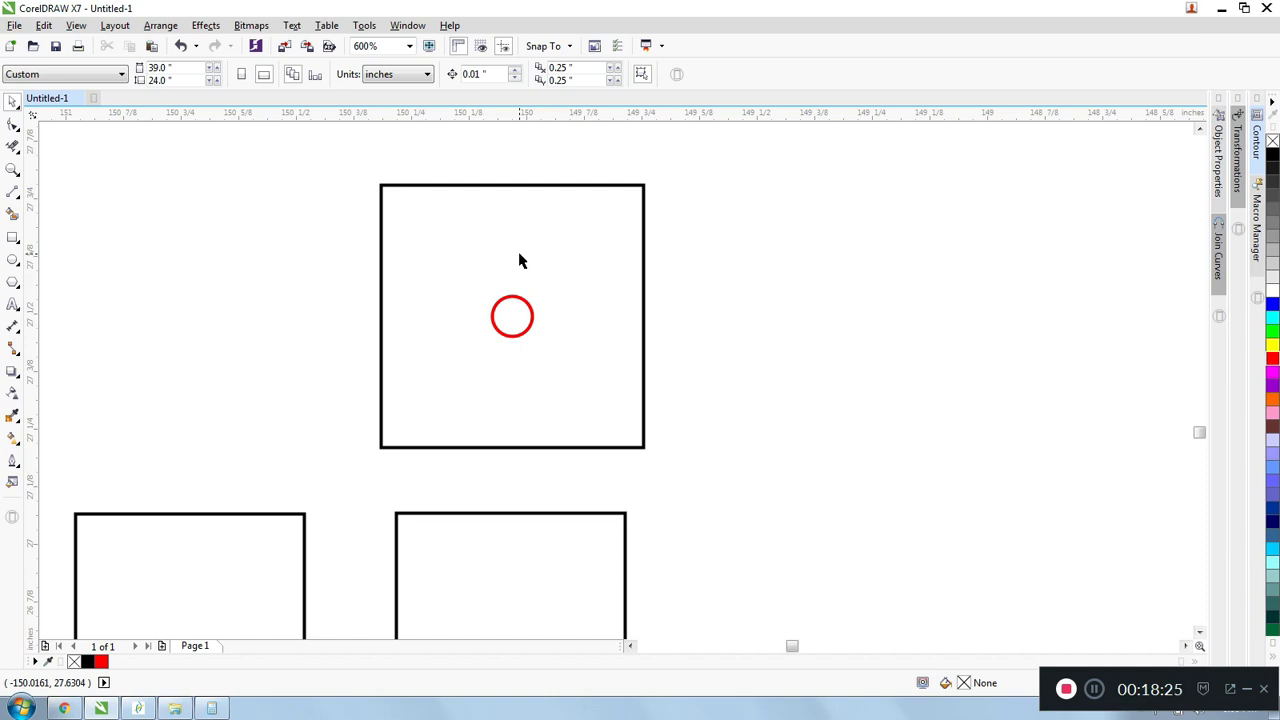
{"action": "scroll", "coordinate": [722, 328], "scroll_direction": "down", "scroll_amount": 2}
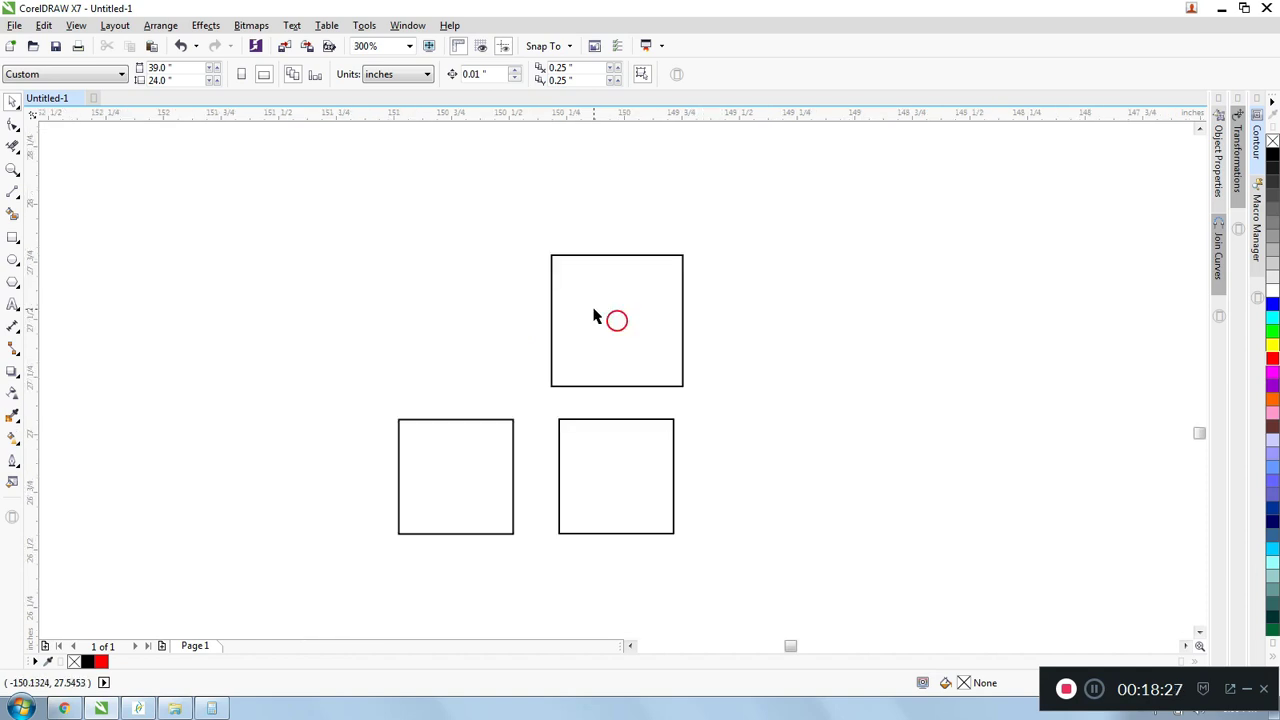
{"action": "scroll", "coordinate": [612, 247], "scroll_direction": "down", "scroll_amount": 1}
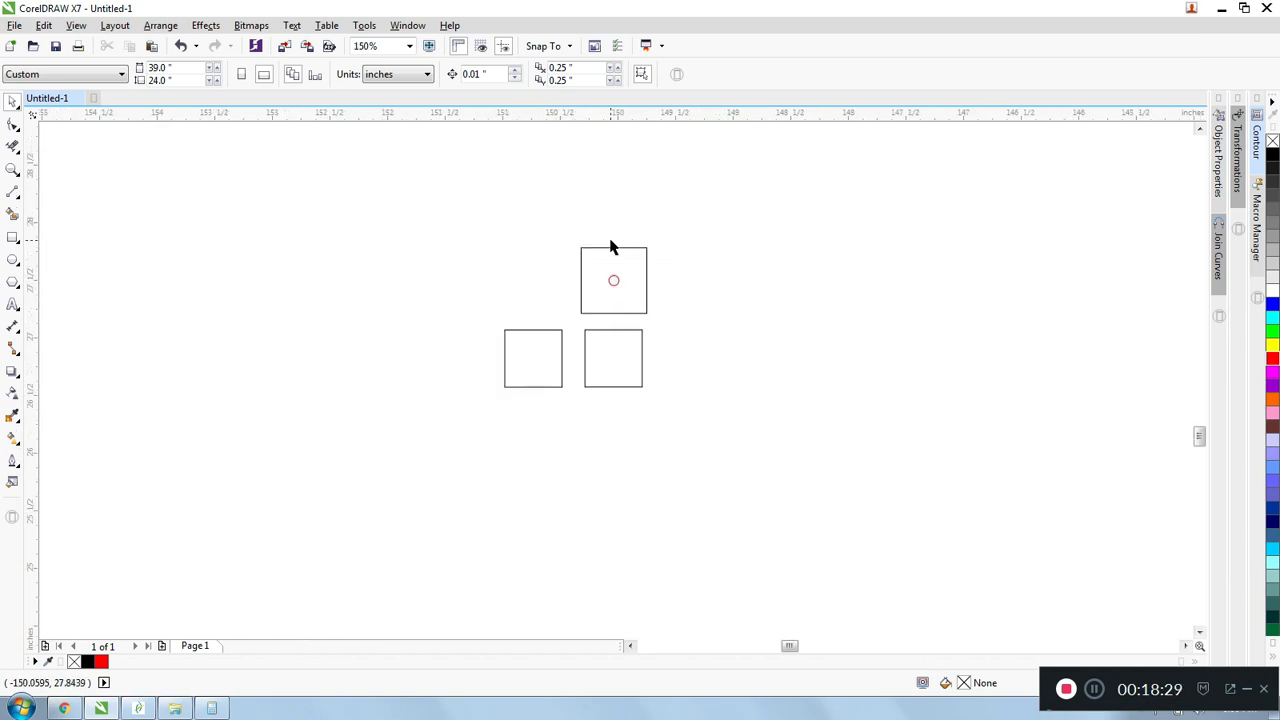
{"action": "scroll", "coordinate": [512, 240], "scroll_direction": "up", "scroll_amount": 1}
{"action": "scroll", "coordinate": [547, 234], "scroll_direction": "down", "scroll_amount": 1}
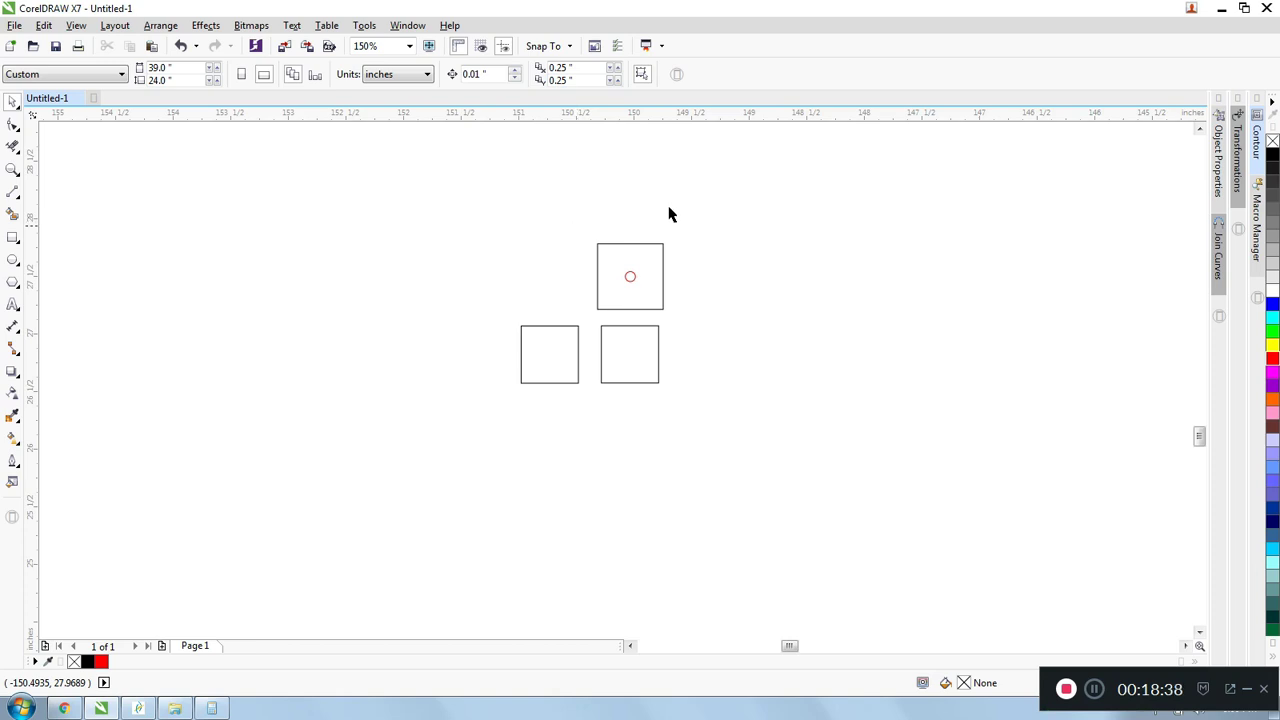
{"action": "scroll", "coordinate": [731, 254], "scroll_direction": "up", "scroll_amount": 2}
{"action": "scroll", "coordinate": [731, 254], "scroll_direction": "down", "scroll_amount": 2}
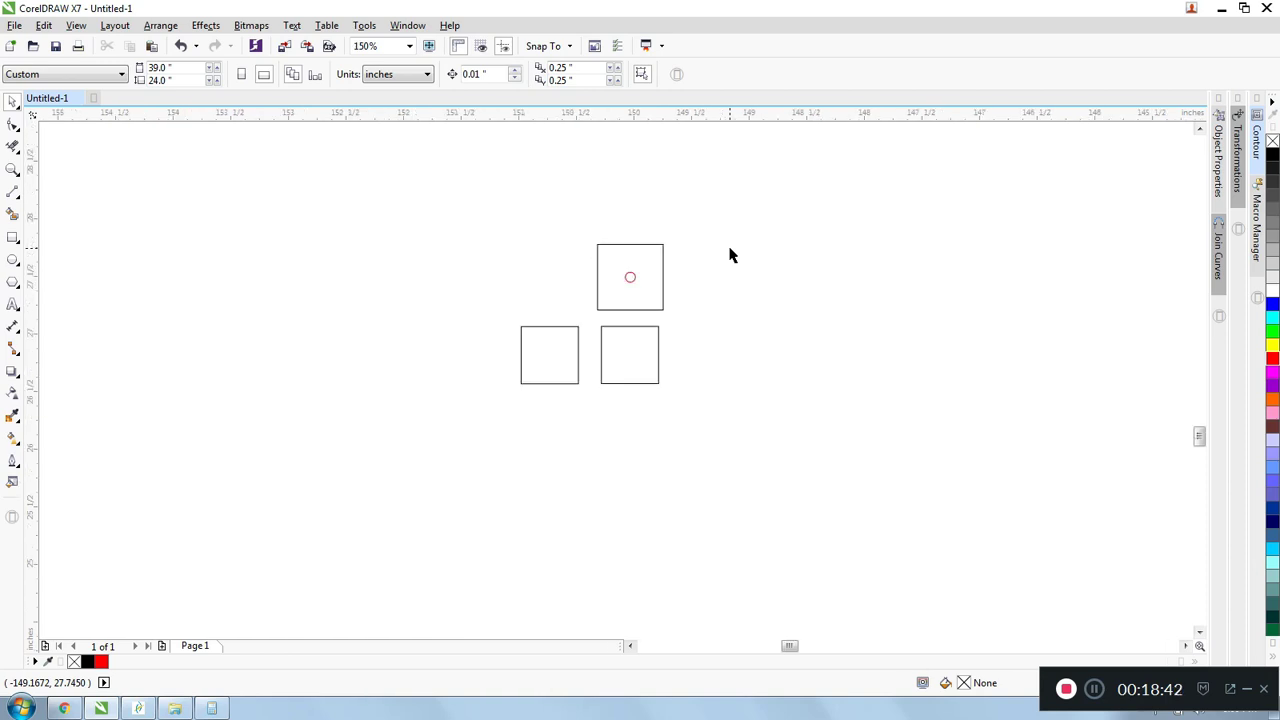
{"action": "scroll", "coordinate": [731, 254], "scroll_direction": "down", "scroll_amount": 1}
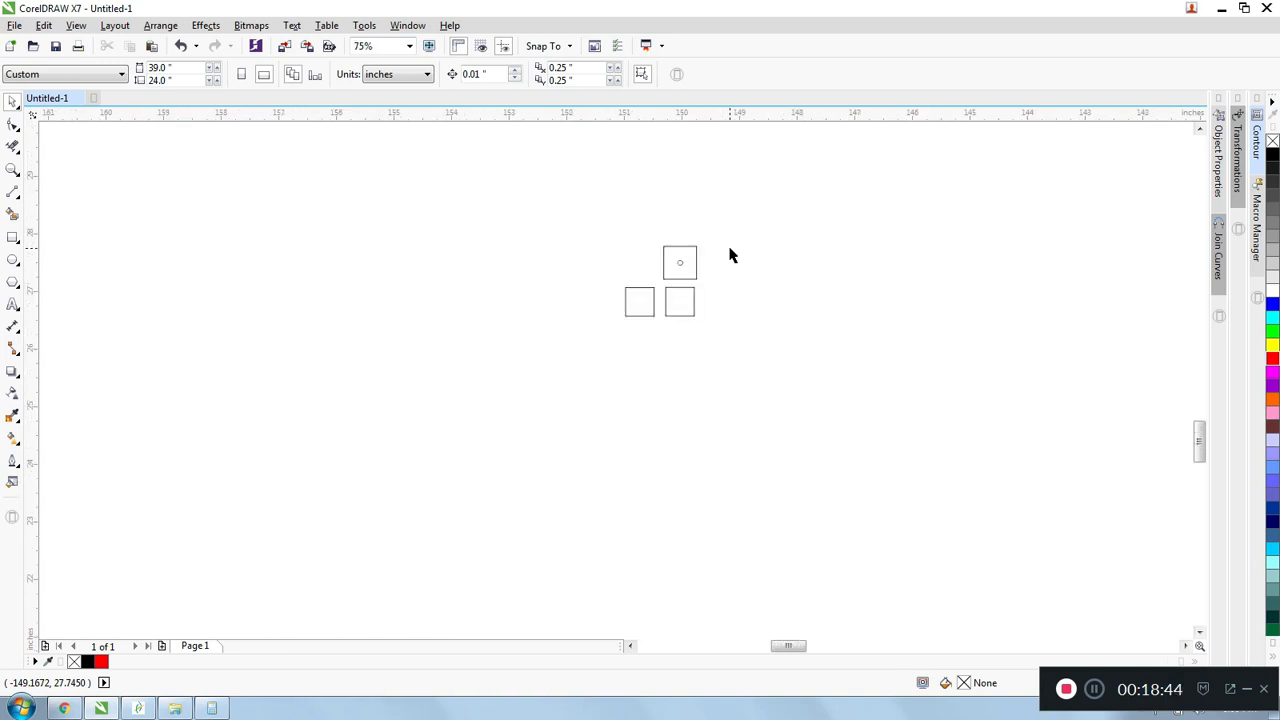
{"action": "scroll", "coordinate": [730, 255], "scroll_direction": "up", "scroll_amount": 1}
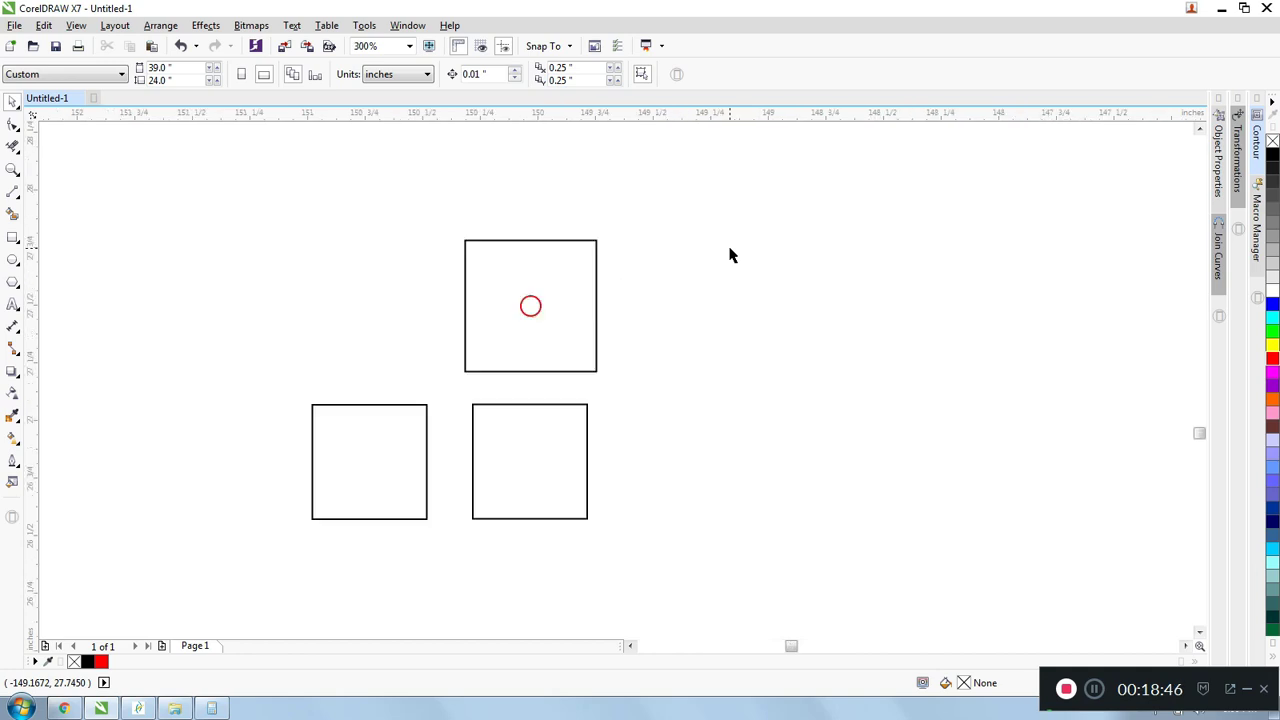
{"action": "left_click_drag", "start_coordinate": [546, 200], "coordinate": [651, 237]}
{"action": "scroll", "coordinate": [651, 240], "scroll_direction": "up", "scroll_amount": 1}
{"action": "scroll", "coordinate": [651, 240], "scroll_direction": "down", "scroll_amount": 1}
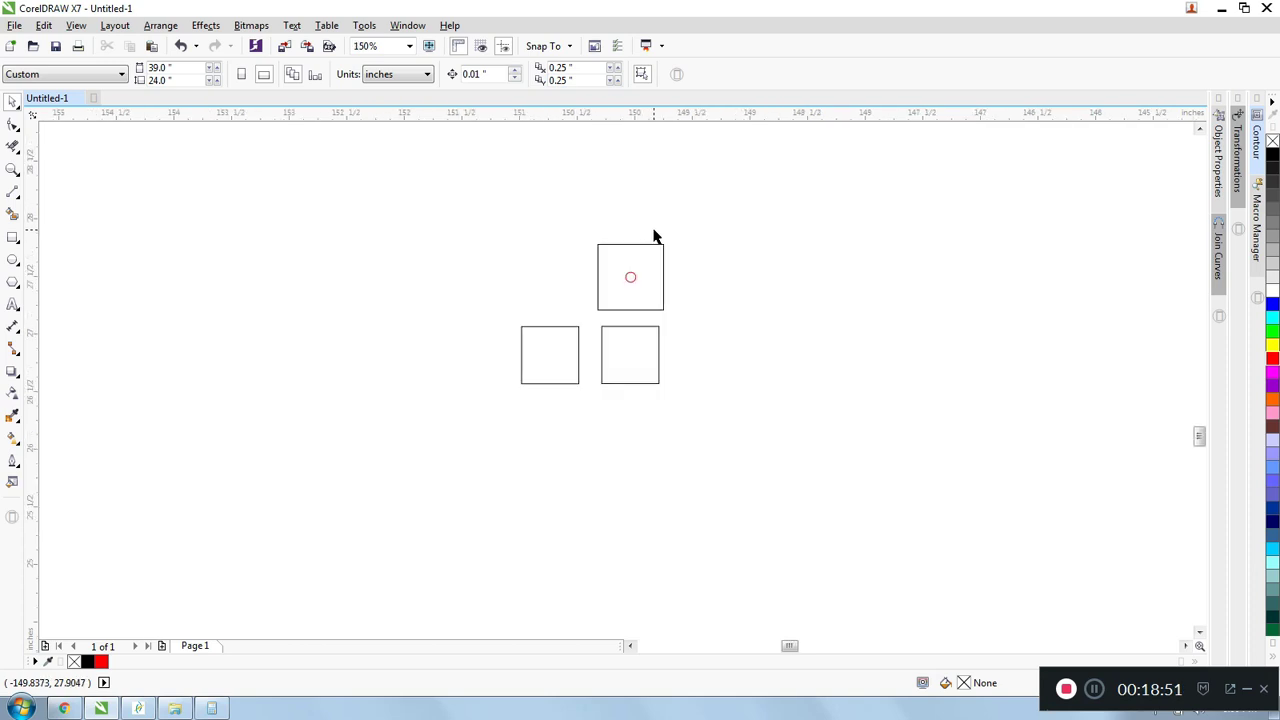
- Delete the red circle and duplicate the largest square twice, offsetting each copy 0.25 inch up and to the right
{"action": "left_click", "coordinate": [631, 277]}
{"action": "key", "text": "Delete"}
{"action": "left_click_drag", "start_coordinate": [577, 218], "coordinate": [754, 323]}
{"action": "left_click_drag", "start_coordinate": [662, 275], "coordinate": [660, 249]}
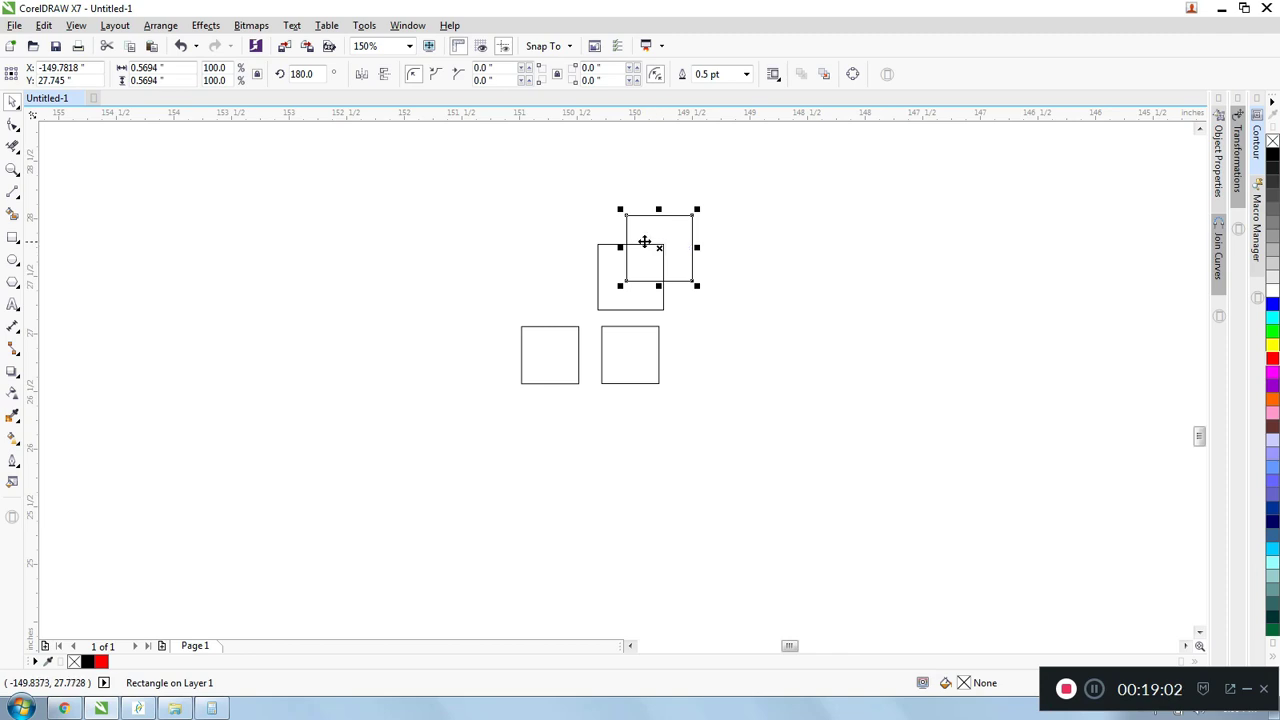
{"action": "scroll", "coordinate": [666, 197], "scroll_direction": "up", "scroll_amount": 1}
{"action": "scroll", "coordinate": [666, 197], "scroll_direction": "down", "scroll_amount": 1}
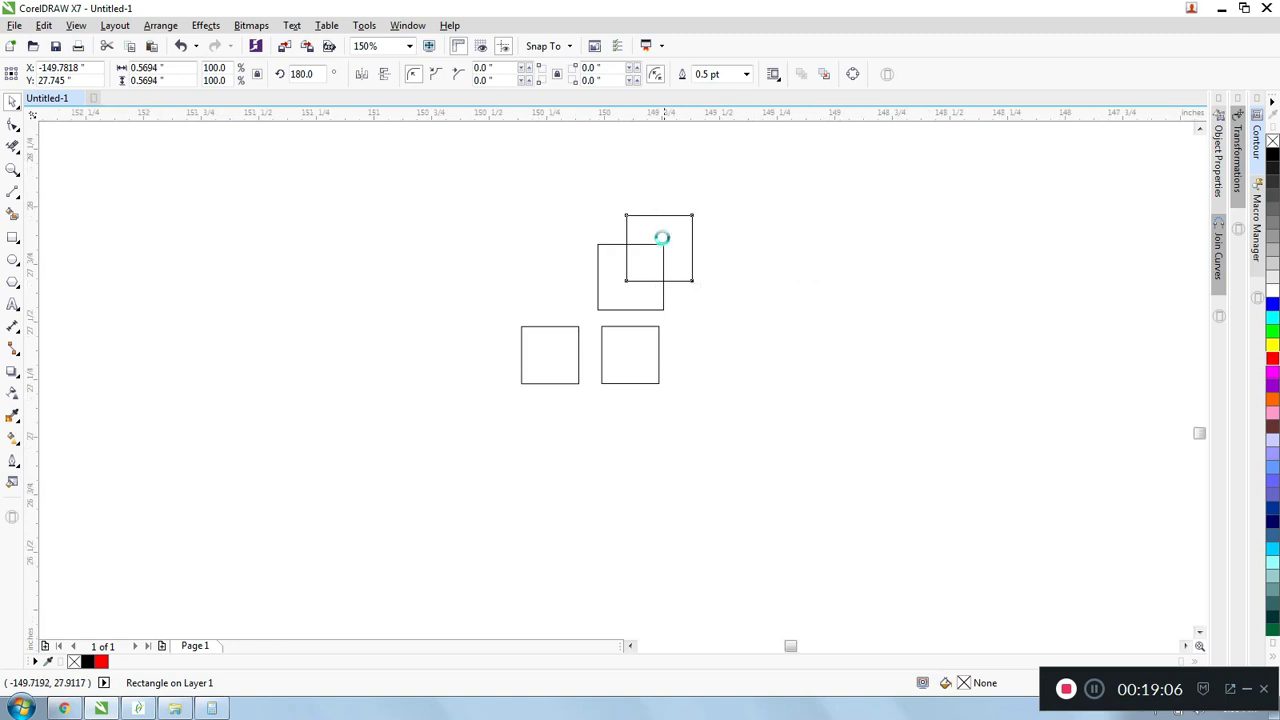
{"action": "scroll", "coordinate": [663, 237], "scroll_direction": "up", "scroll_amount": 1}
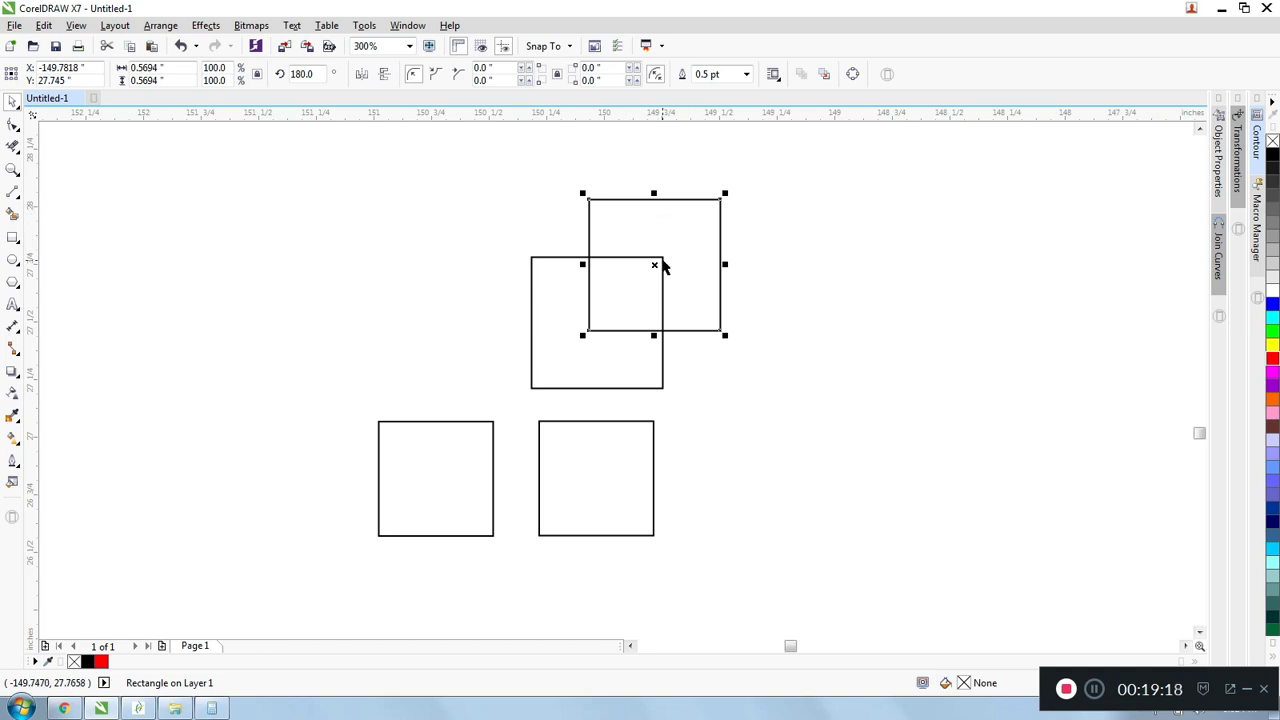
{"action": "scroll", "coordinate": [582, 338], "scroll_direction": "down", "scroll_amount": 2}
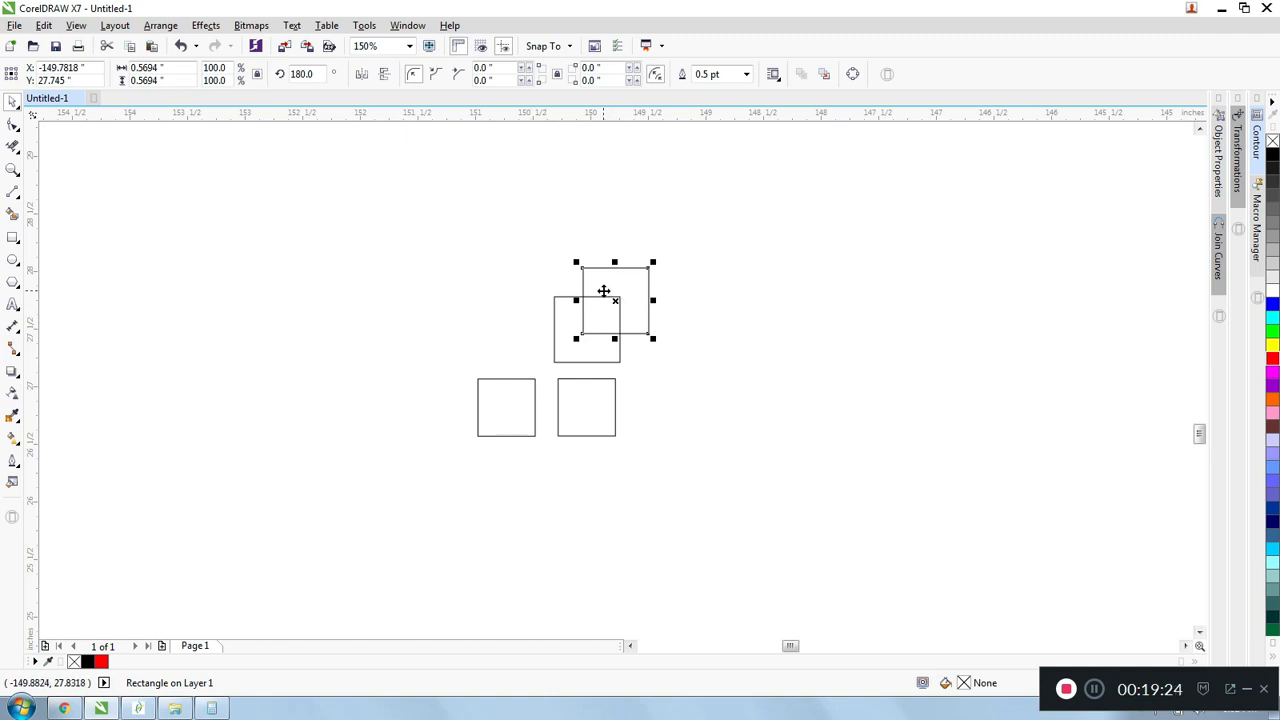
{"action": "key", "text": "ctrl+d"}
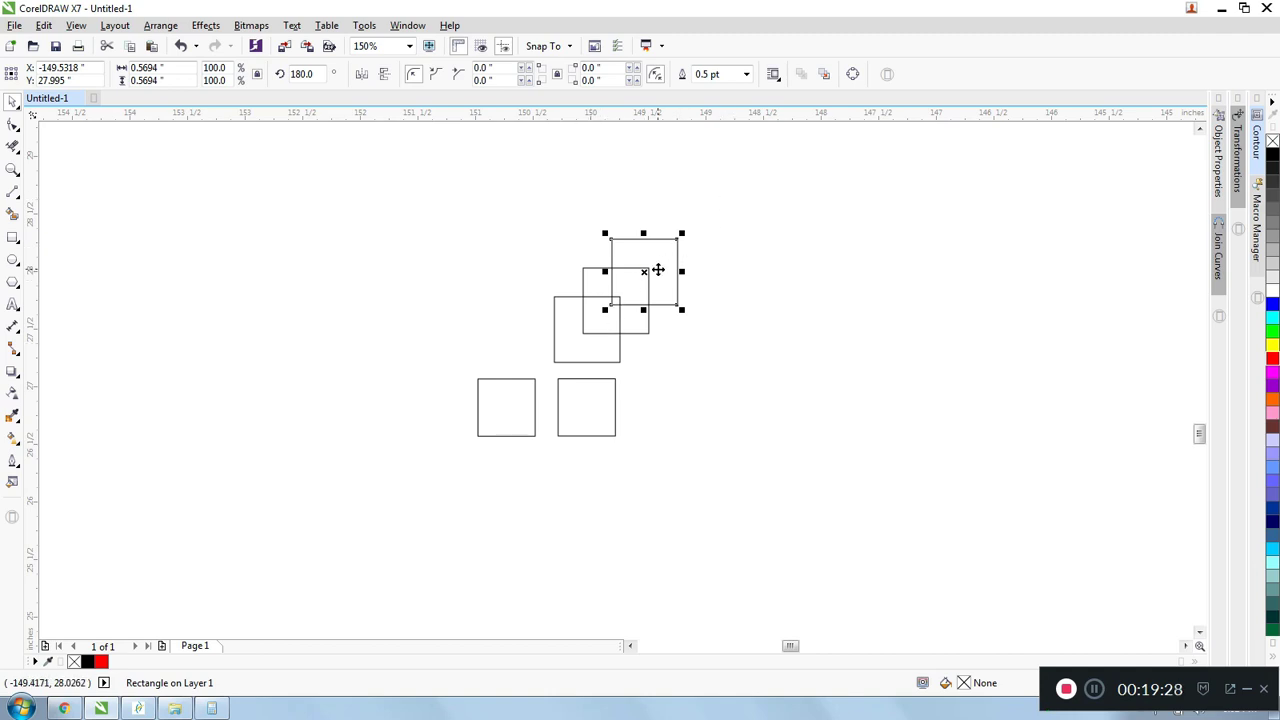
- Place a copy of the lower-right square about 1.7 inches to its right and repeat the duplication with the same offset
{"action": "left_click", "coordinate": [580, 392]}
{"action": "left_click", "coordinate": [617, 394]}
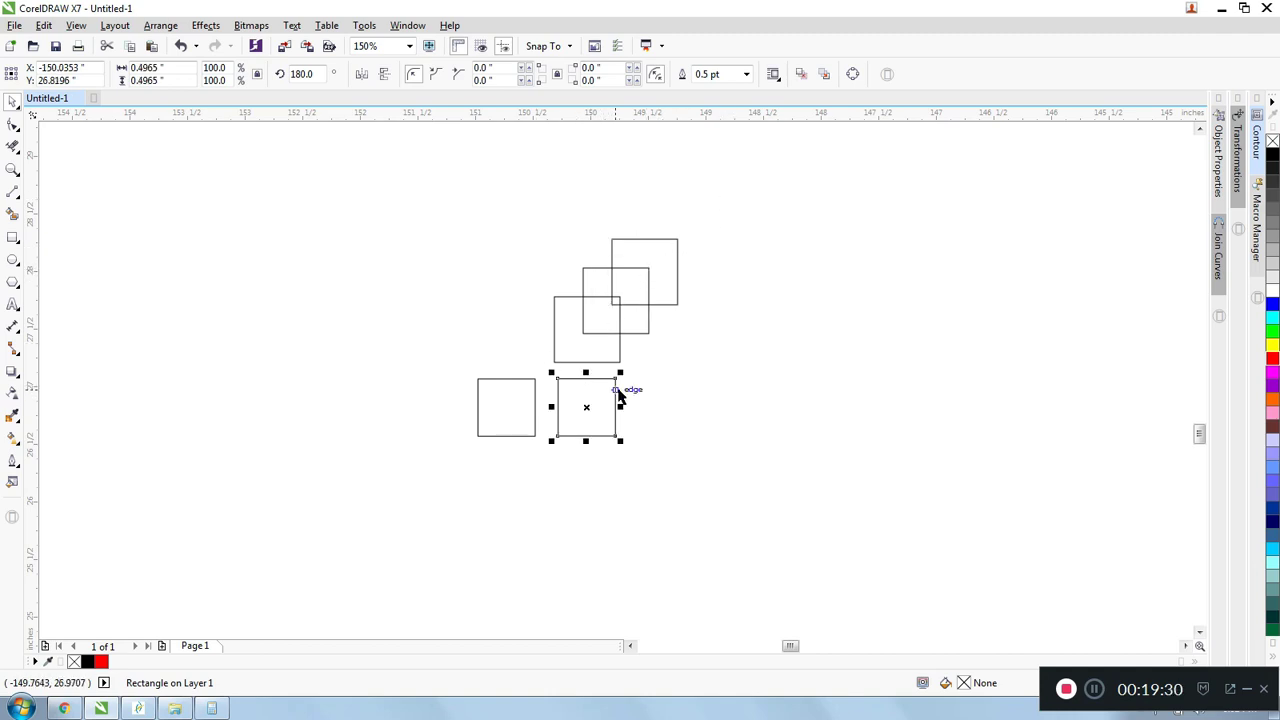
{"action": "scroll", "coordinate": [617, 392], "scroll_direction": "up", "scroll_amount": 1}
{"action": "left_click_drag", "start_coordinate": [554, 424], "coordinate": [942, 399]}
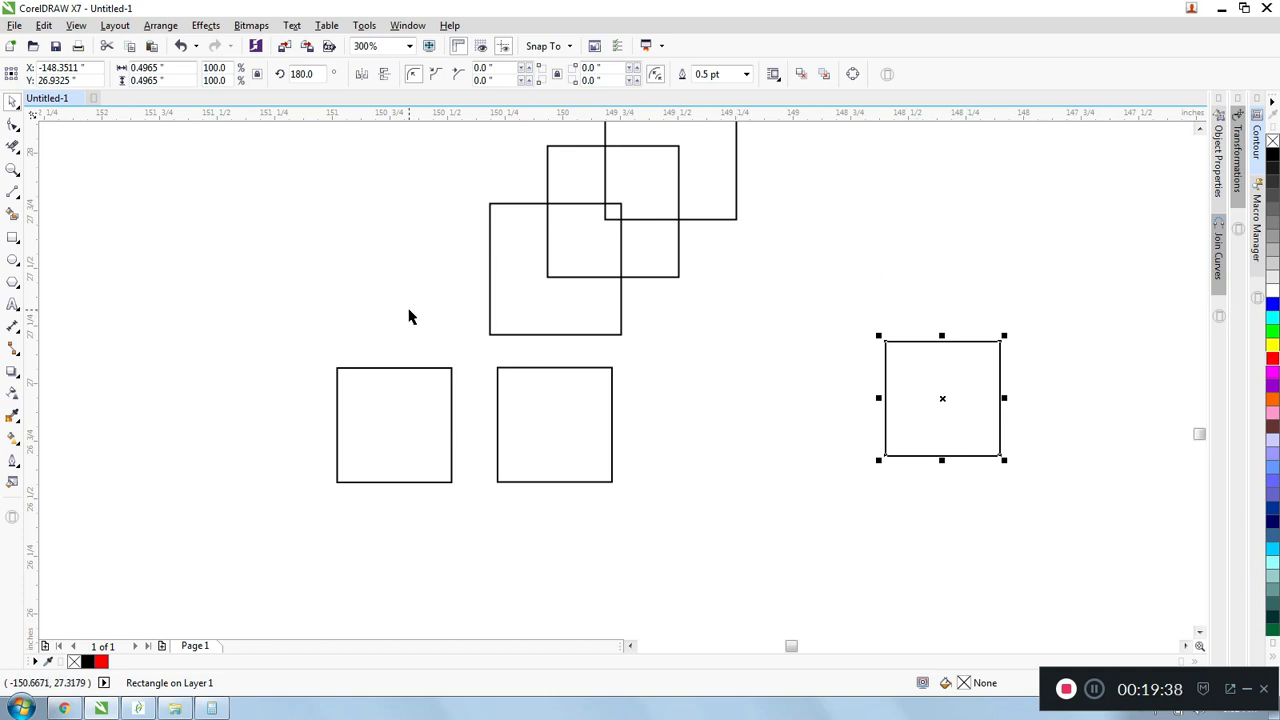
{"action": "scroll", "coordinate": [408, 317], "scroll_direction": "down", "scroll_amount": 2}
{"action": "left_click", "coordinate": [875, 358]}
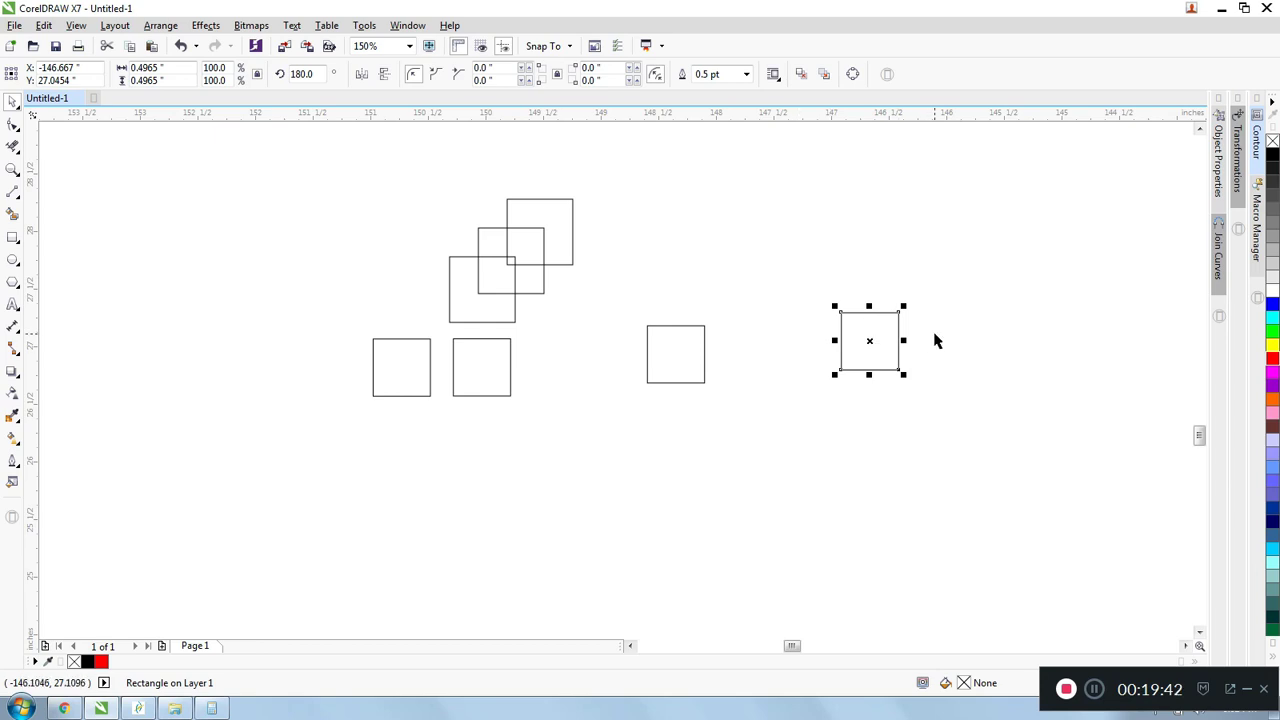
- Delete all squares except the lower-left one
{"action": "left_click", "coordinate": [914, 300]}
{"action": "left_click_drag", "start_coordinate": [942, 426], "coordinate": [442, 190]}
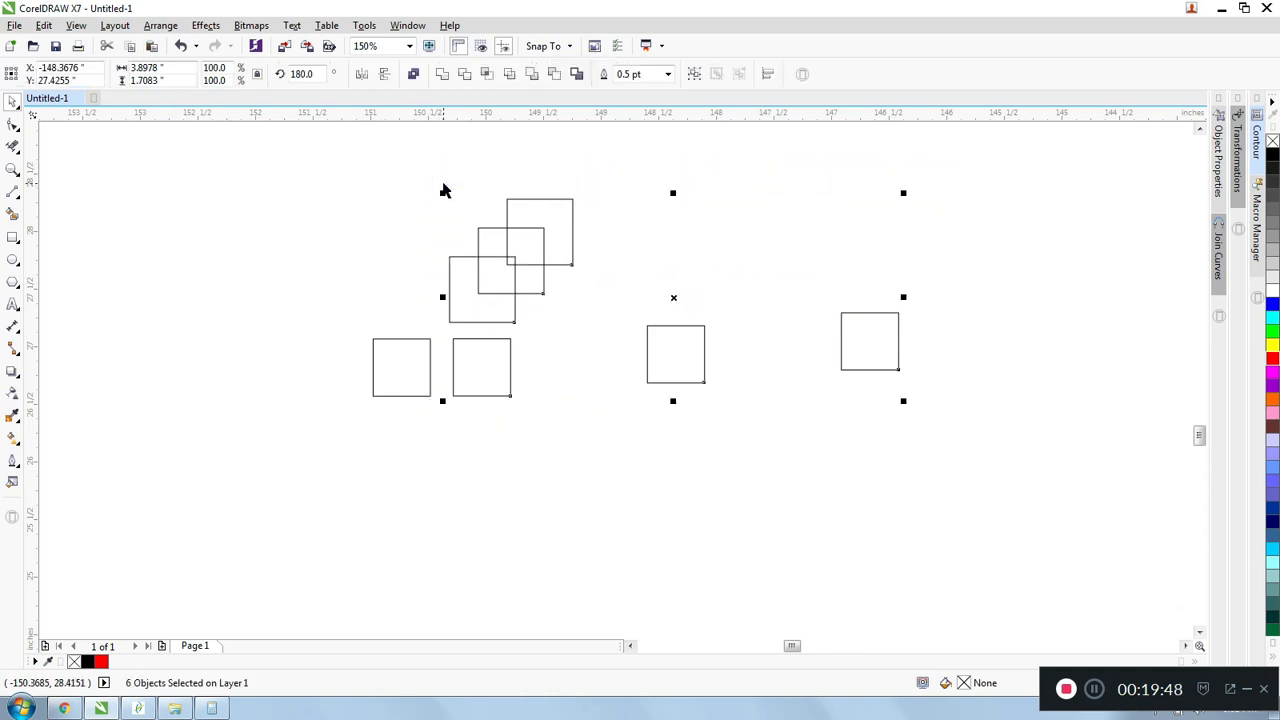
{"action": "key", "text": "Delete"}
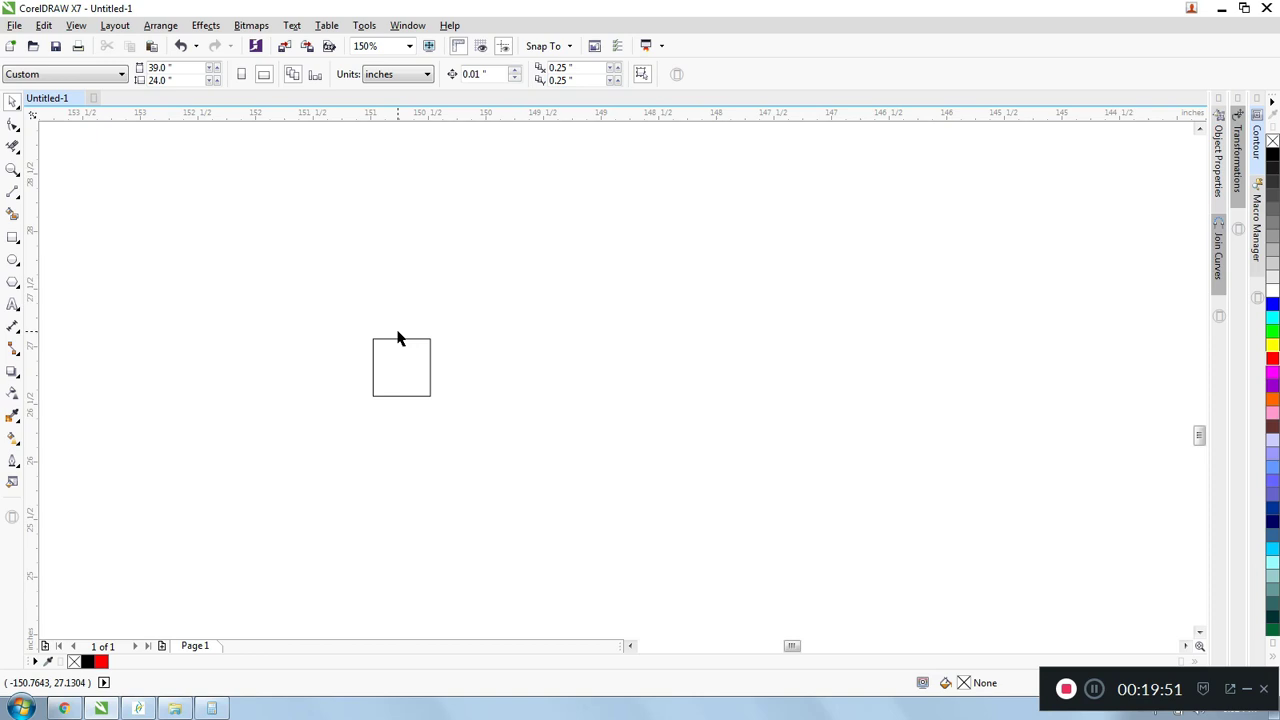
- Draw a short horizontal line above and to the right of the square and set its length to 0.125 inch
{"action": "left_click", "coordinate": [13, 194]}
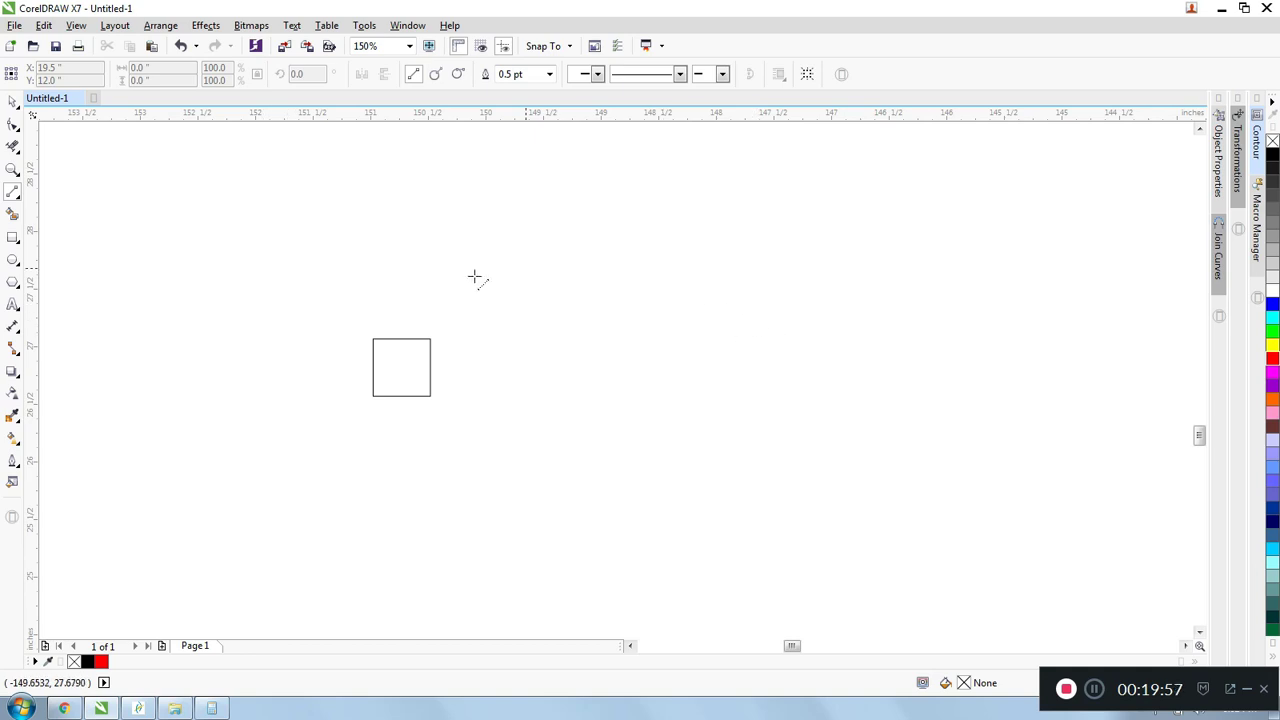
{"action": "scroll", "coordinate": [443, 334], "scroll_direction": "up", "scroll_amount": 4}
{"action": "left_click_drag", "start_coordinate": [424, 296], "coordinate": [543, 297]}
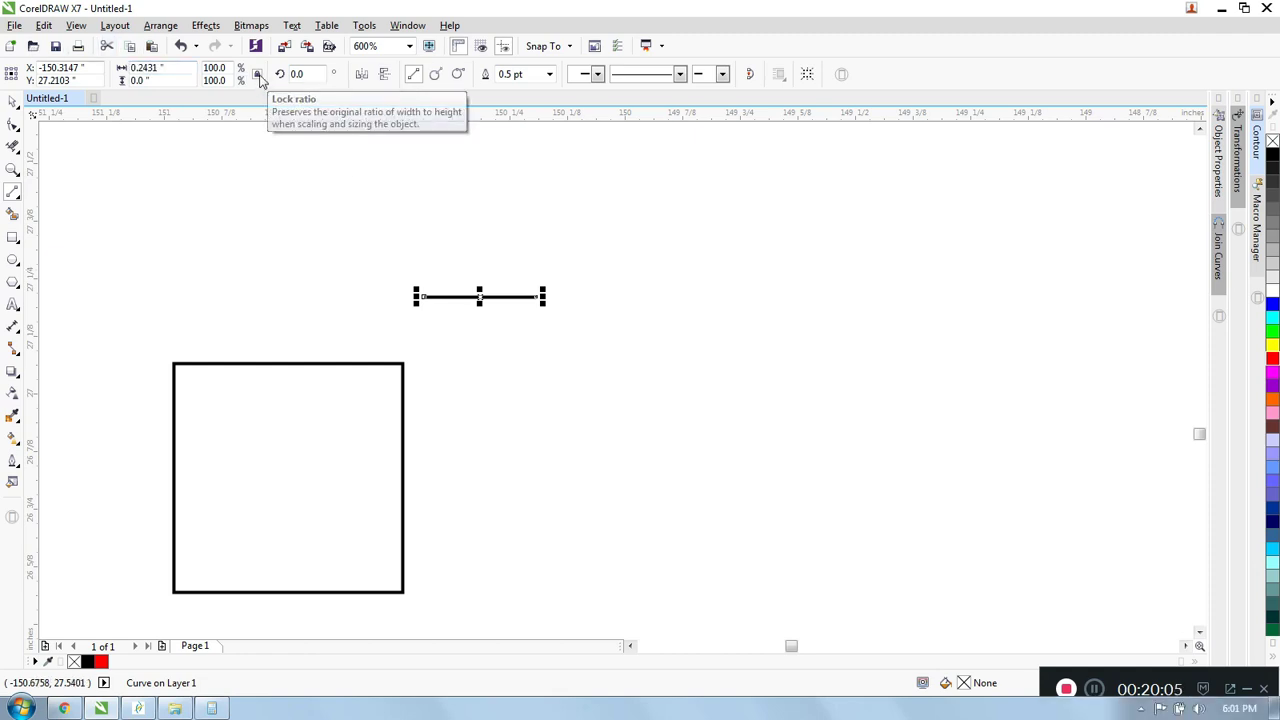
{"action": "left_click", "coordinate": [155, 67]}
{"action": "key", "text": "BackSpace"}
{"action": "key", "text": "Return"}
{"action": "left_click", "coordinate": [12, 101]}
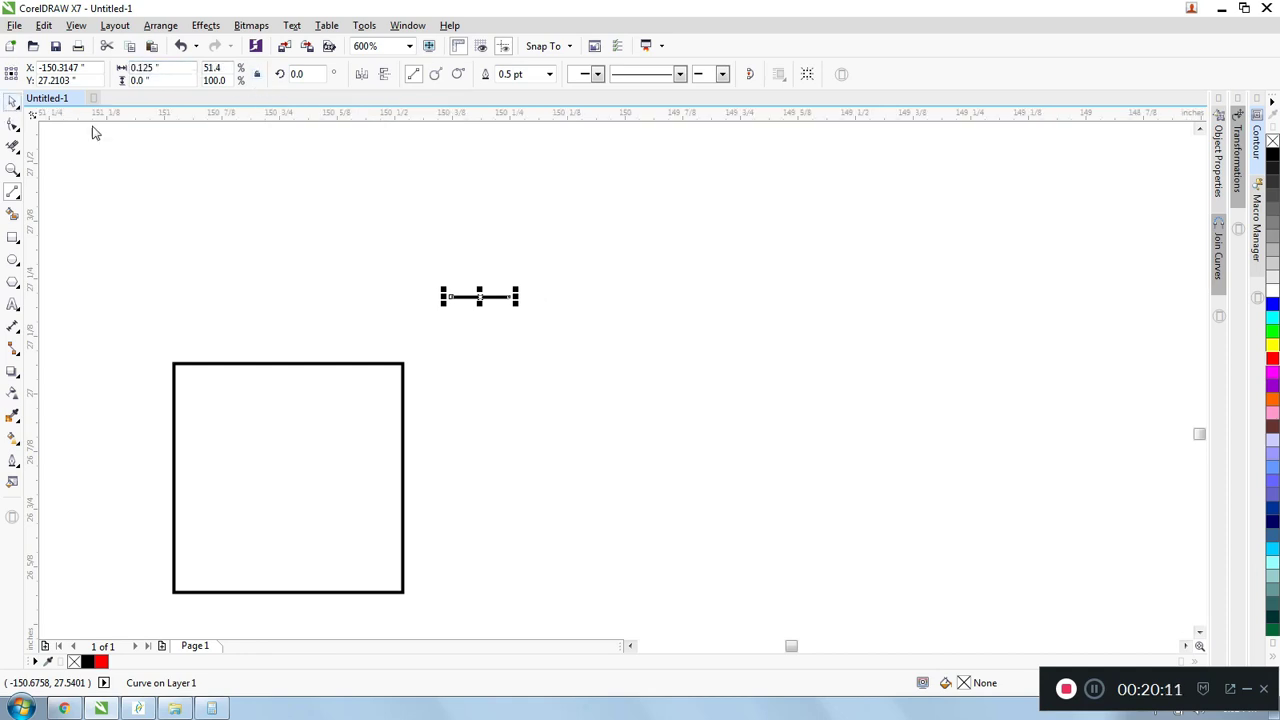
- Snap the left end of the short line to the square's upper-right corner and clear the selection
{"action": "left_click_drag", "start_coordinate": [450, 297], "coordinate": [405, 362]}
{"action": "scroll", "coordinate": [434, 289], "scroll_direction": "down", "scroll_amount": 1}
{"action": "left_click", "coordinate": [377, 274]}
- Snap the square's upper-left corner to the line's right end, and return its upper-right corner to the line's left end
{"action": "scroll", "coordinate": [400, 294], "scroll_direction": "down", "scroll_amount": 1}
{"action": "scroll", "coordinate": [397, 288], "scroll_direction": "up", "scroll_amount": 1}
{"action": "left_click_drag", "start_coordinate": [283, 281], "coordinate": [428, 504]}
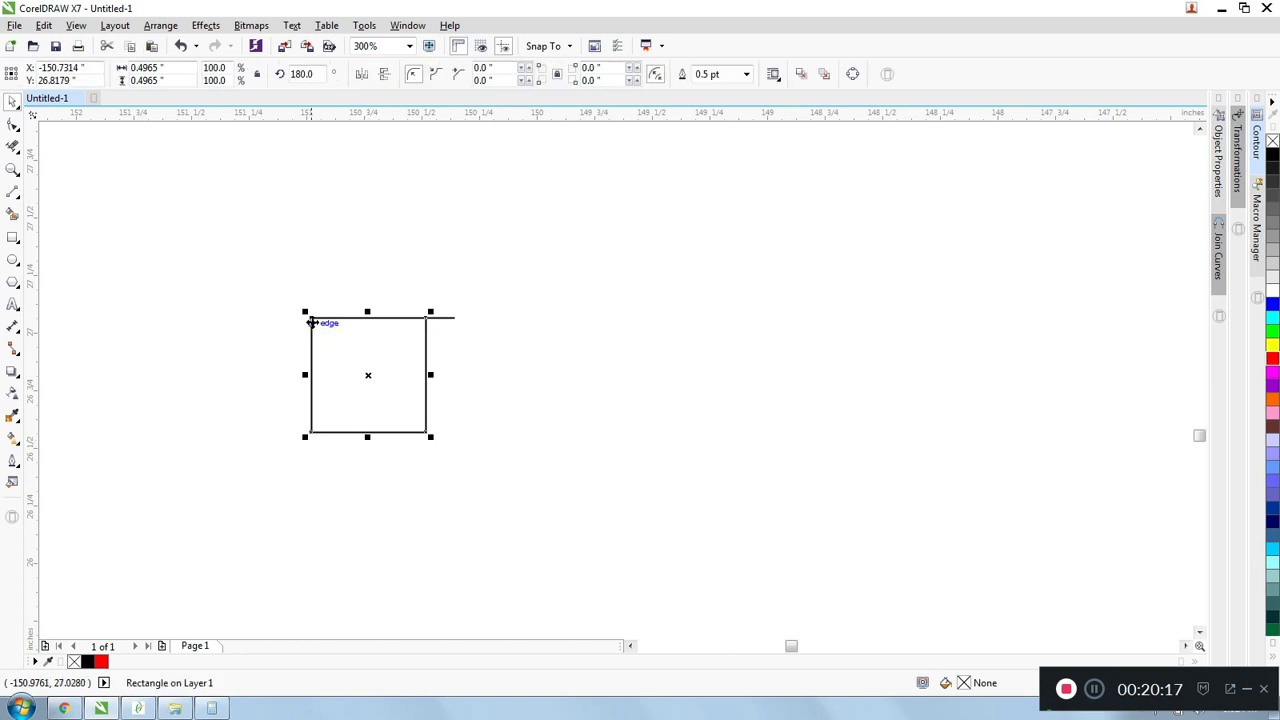
{"action": "left_click_drag", "start_coordinate": [310, 318], "coordinate": [455, 317]}
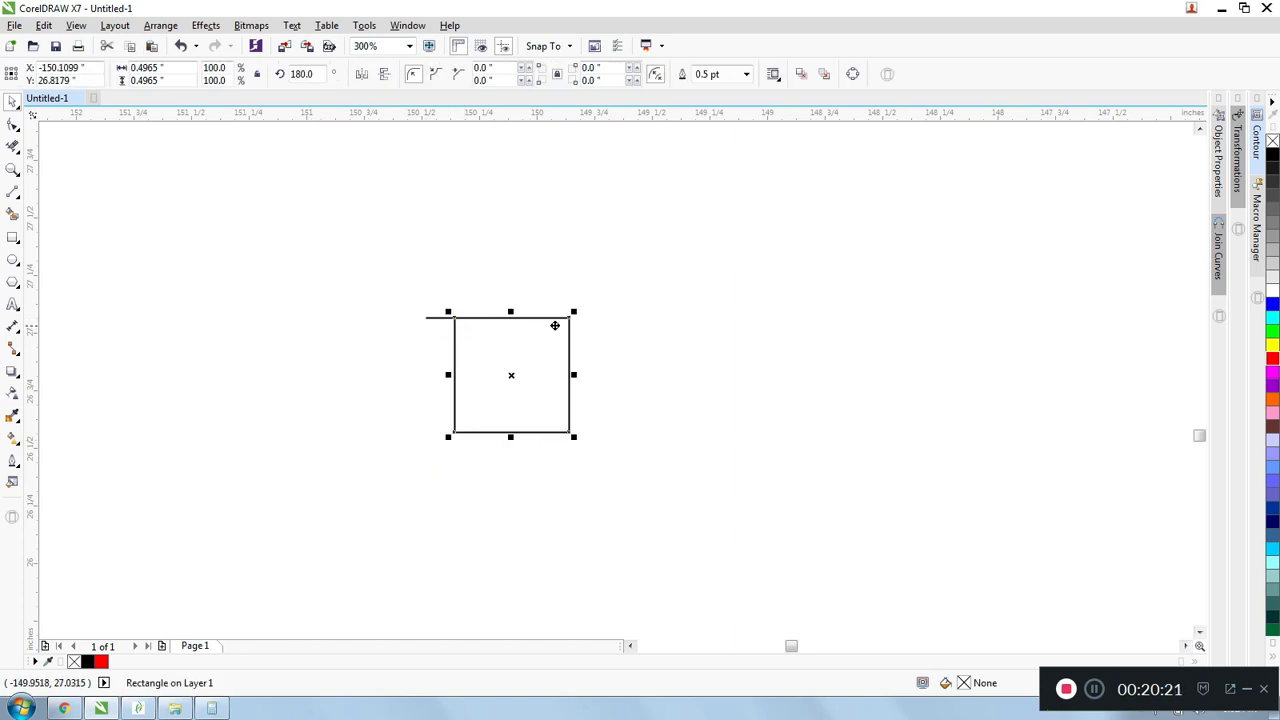
{"action": "left_click_drag", "start_coordinate": [569, 318], "coordinate": [426, 317]}
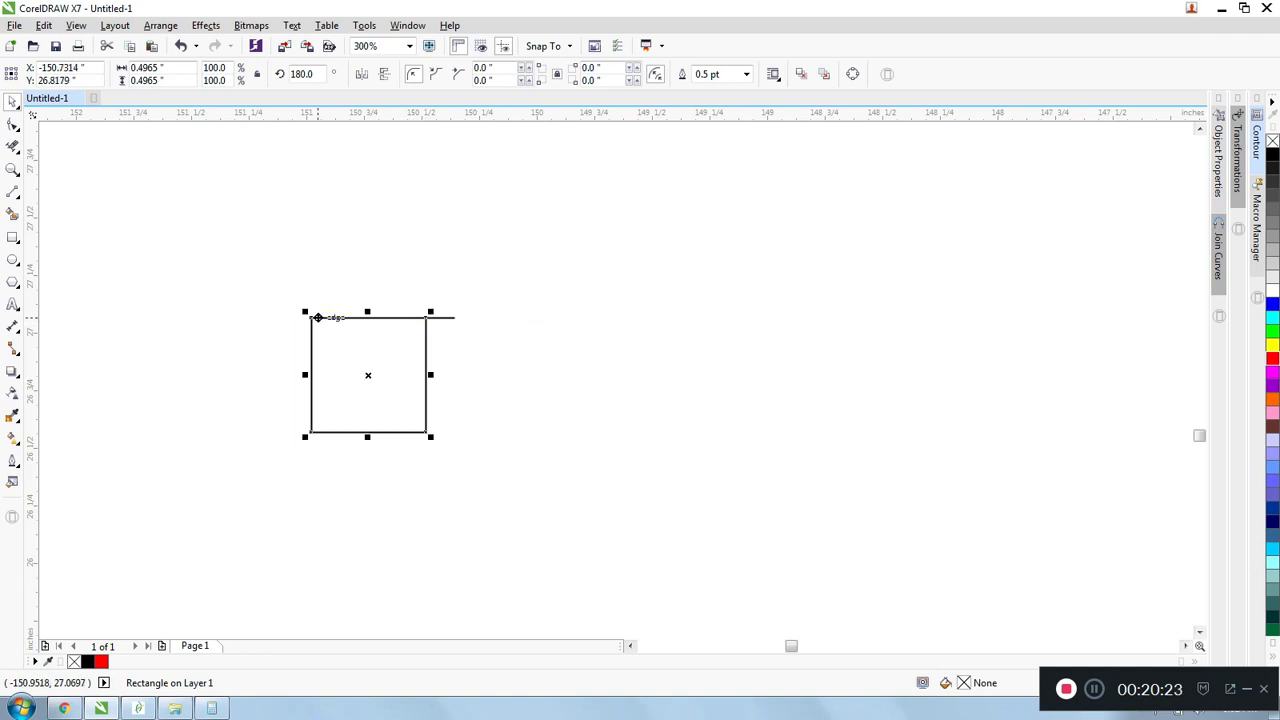
- Duplicate the square, snap the copy's upper-left corner to the line's right end, and repeat the duplication to make a row of 16 squares
{"action": "key", "text": "ctrl+d"}
{"action": "left_click_drag", "start_coordinate": [368, 260], "coordinate": [455, 317]}
{"action": "scroll", "coordinate": [368, 298], "scroll_direction": "down", "scroll_amount": 3}
{"action": "key", "text": "ctrl+d"}
{"action": "key", "text": "ctrl+d"}
{"action": "key", "text": "ctrl+d"}
{"action": "key", "text": "ctrl+d"}
{"action": "key", "text": "ctrl+d"}
{"action": "key", "text": "ctrl+d"}
{"action": "key", "text": "ctrl+d"}
{"action": "key", "text": "ctrl+d"}
{"action": "key", "text": "ctrl+d"}
{"action": "key", "text": "ctrl+d"}
{"action": "key", "text": "ctrl+d"}
{"action": "key", "text": "ctrl+d"}
{"action": "key", "text": "ctrl+d"}
{"action": "key", "text": "ctrl+d"}
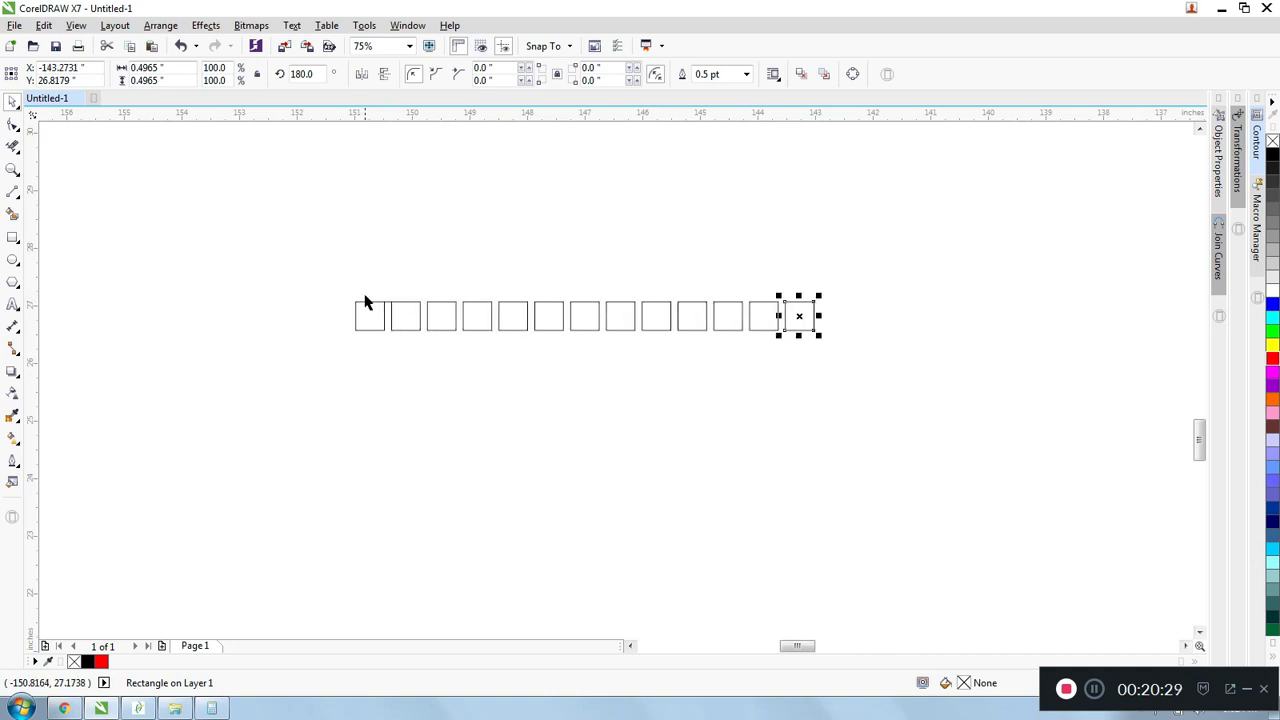
- Delete the short spacing line between the first two squares of the row
{"action": "left_click", "coordinate": [326, 260]}
{"action": "left_click_drag", "start_coordinate": [302, 254], "coordinate": [394, 316]}
{"action": "key", "text": "Delete"}
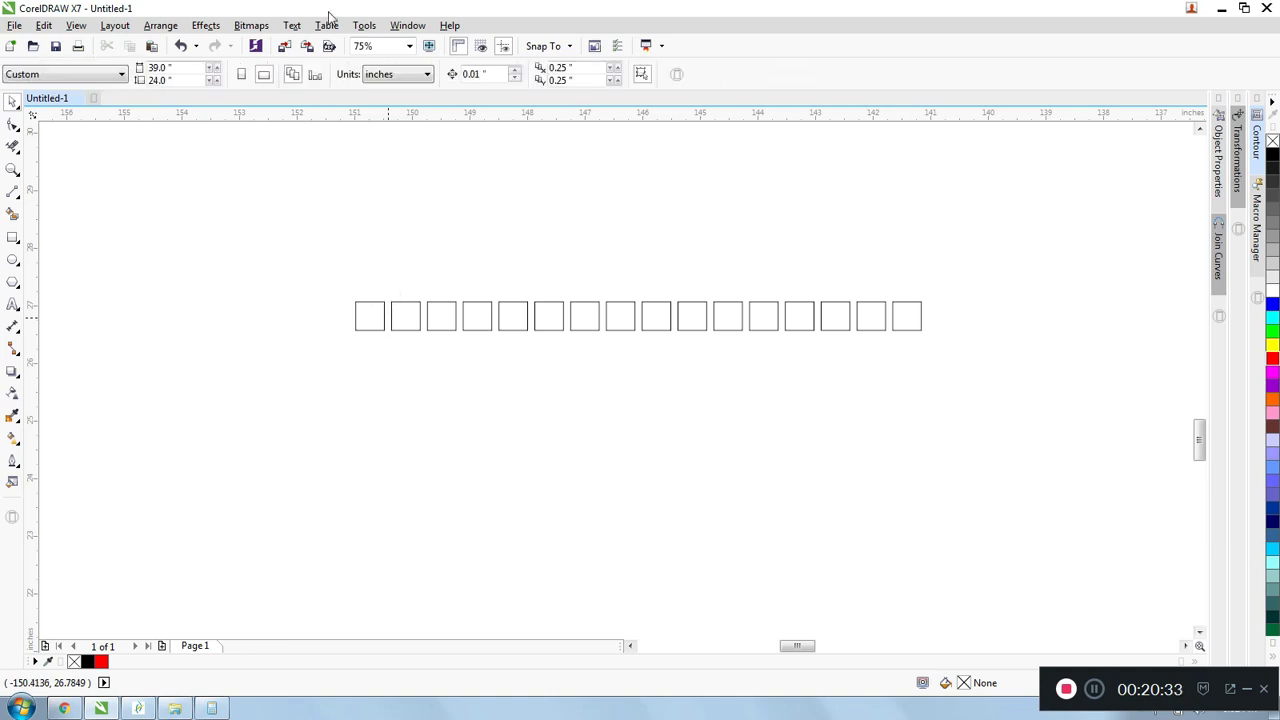
{"action": "scroll", "coordinate": [700, 318], "scroll_direction": "up", "scroll_amount": 2}
{"action": "scroll", "coordinate": [497, 206], "scroll_direction": "down", "scroll_amount": 2}
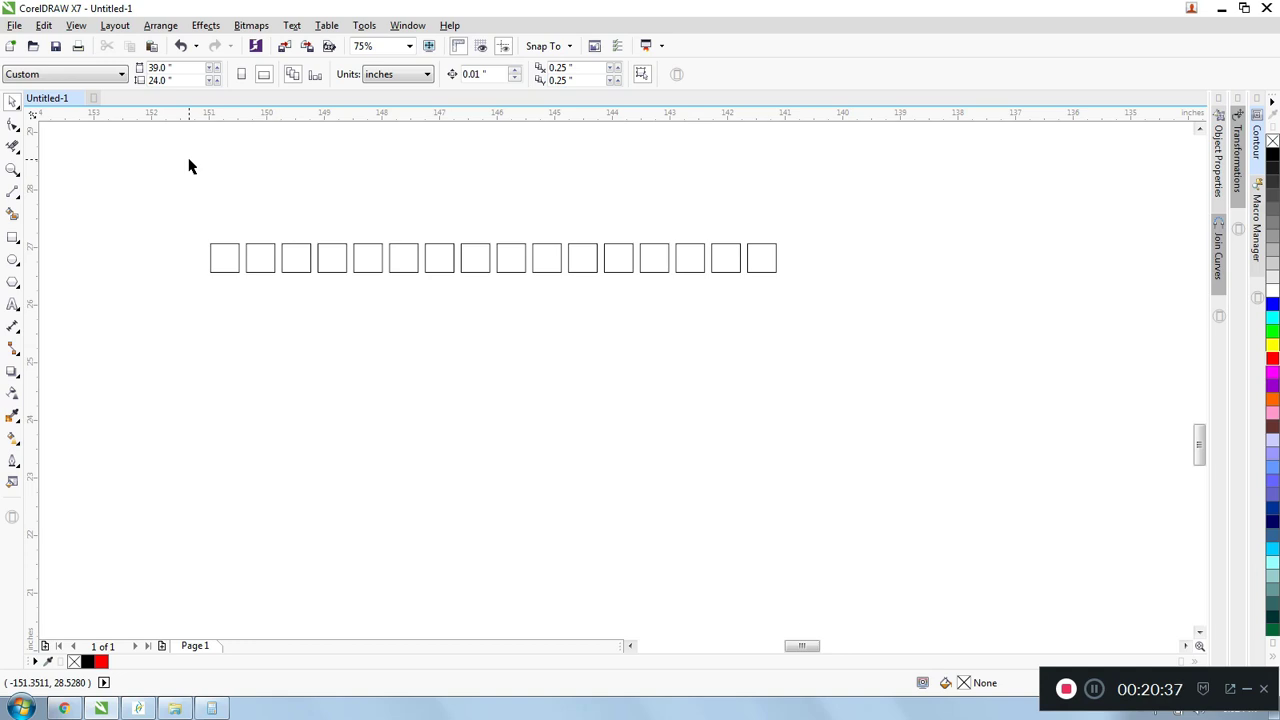
- Place a copy of the row's first square diagonally below the row, repeat the duplication three times, and clear the selection
{"action": "scroll", "coordinate": [223, 263], "scroll_direction": "up", "scroll_amount": 2}
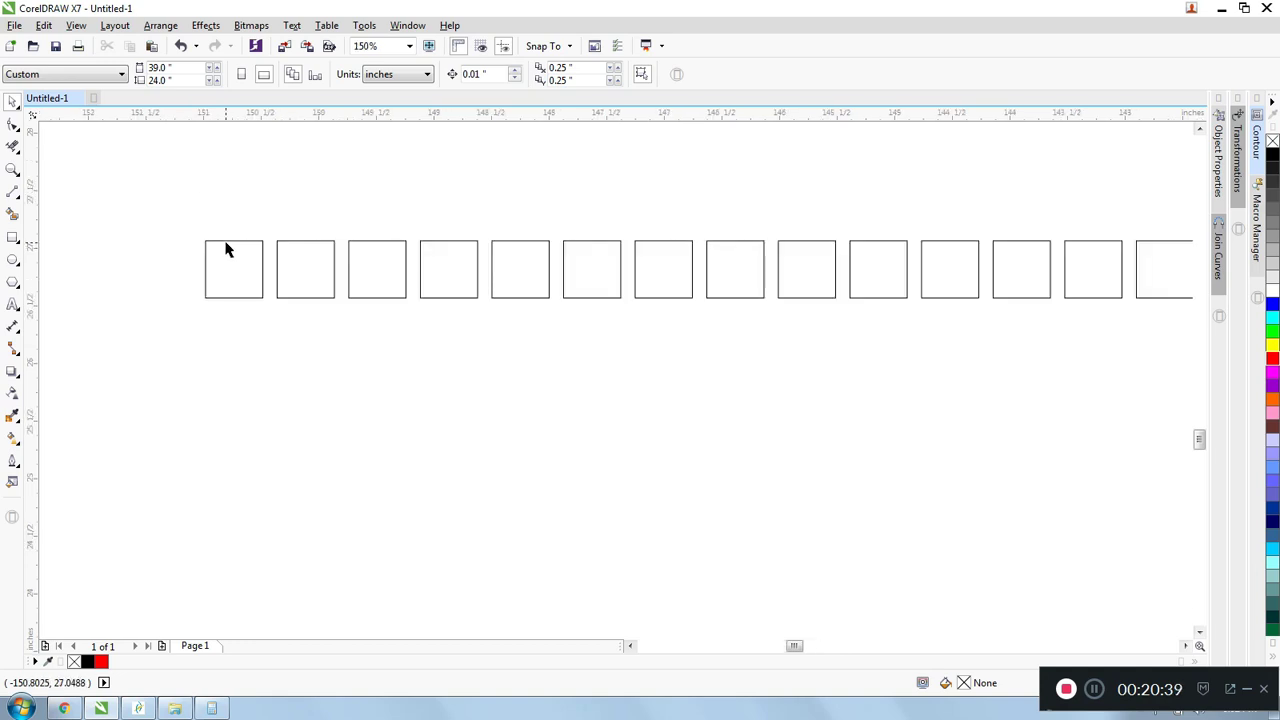
{"action": "left_click", "coordinate": [228, 248]}
{"action": "scroll", "coordinate": [228, 248], "scroll_direction": "down", "scroll_amount": 2}
{"action": "left_click_drag", "start_coordinate": [229, 251], "coordinate": [409, 334]}
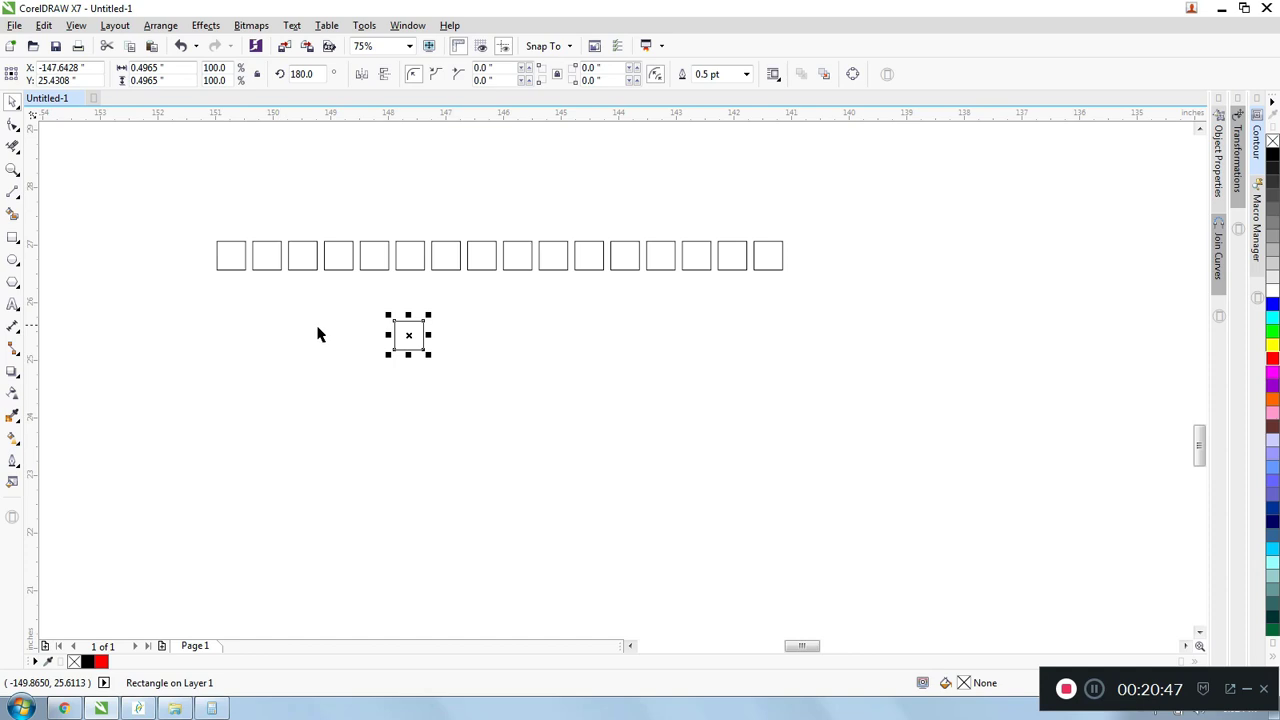
{"action": "key", "text": "ctrl+d"}
{"action": "key", "text": "ctrl+d"}
{"action": "key", "text": "ctrl+d"}
{"action": "left_click", "coordinate": [280, 330]}
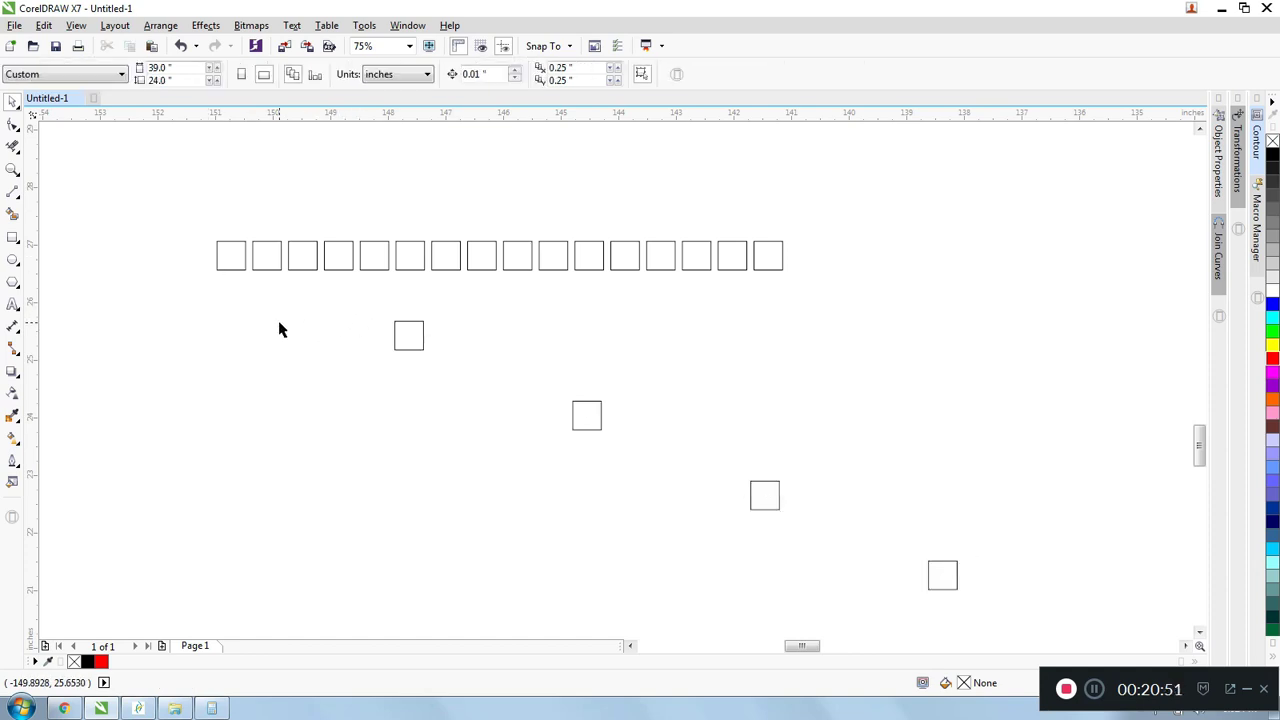
- Delete the four diagonally spaced square copies below the row
{"action": "scroll", "coordinate": [289, 331], "scroll_direction": "down", "scroll_amount": 2}
{"action": "left_click_drag", "start_coordinate": [326, 313], "coordinate": [795, 580]}
{"action": "key", "text": "Delete"}
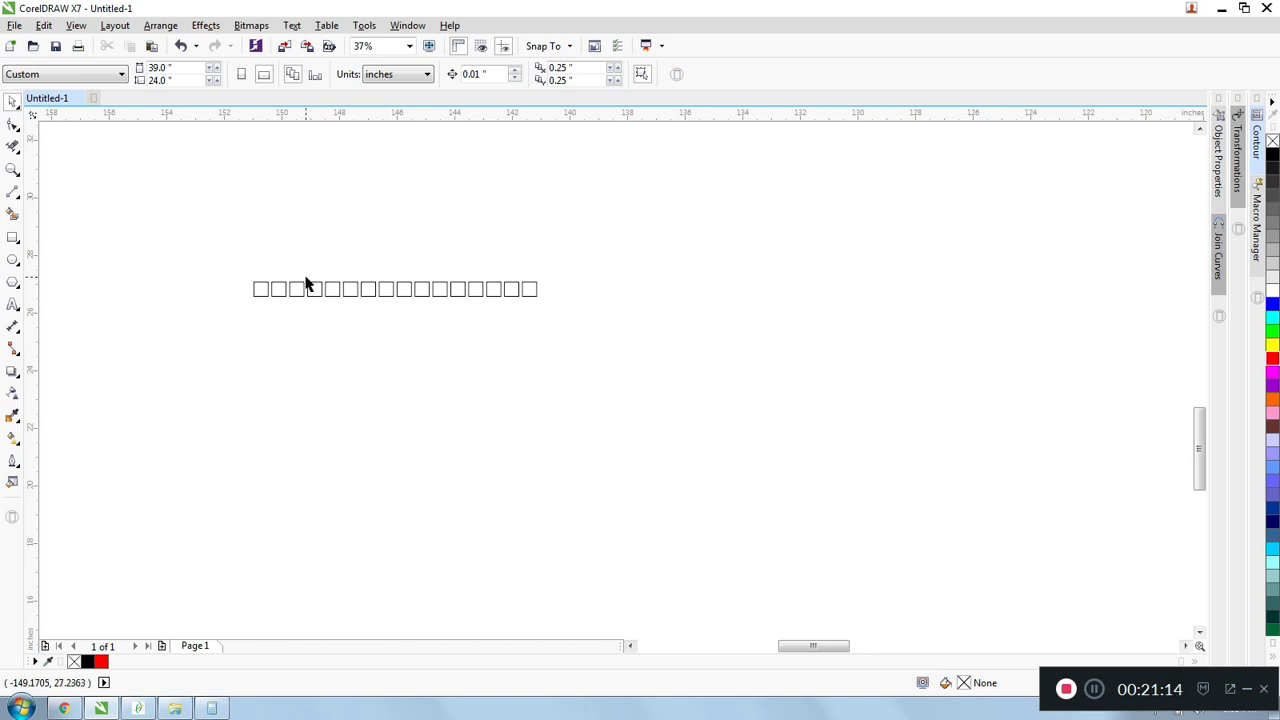
- Move the row's first square below the row without copying it, and undo the move
{"action": "scroll", "coordinate": [306, 284], "scroll_direction": "up", "scroll_amount": 2}
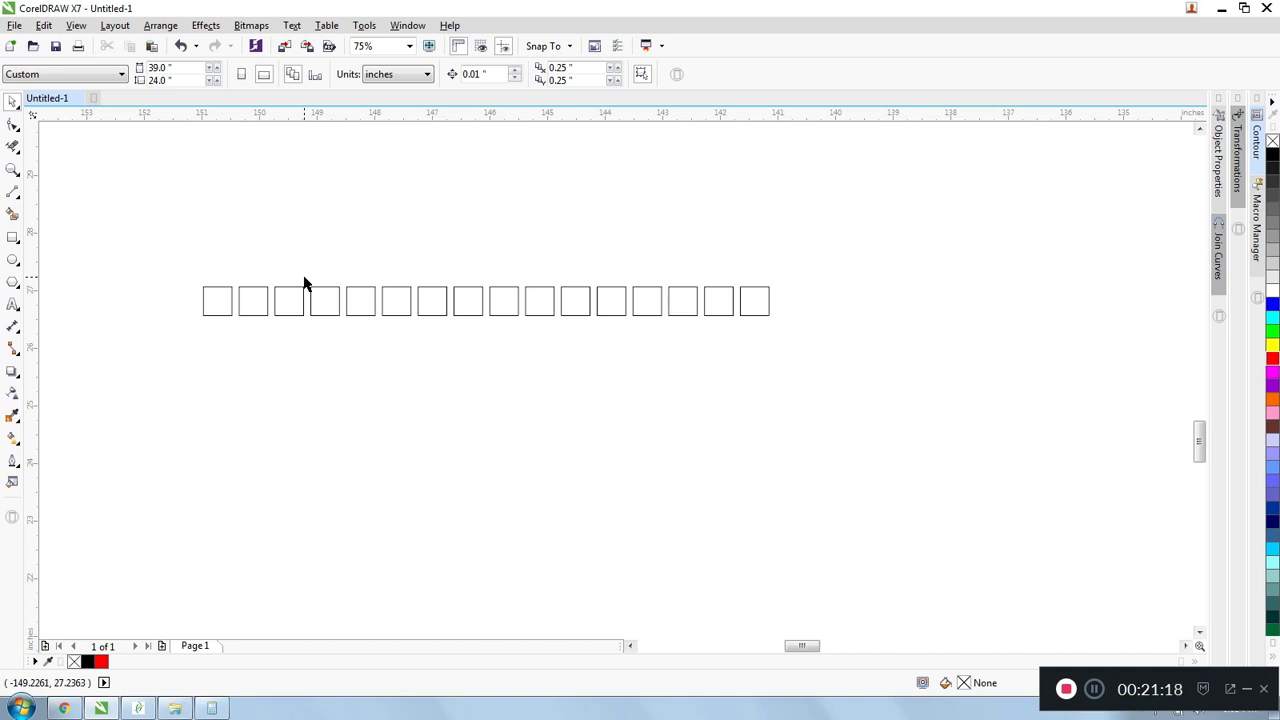
{"action": "scroll", "coordinate": [306, 285], "scroll_direction": "down", "scroll_amount": 1}
{"action": "scroll", "coordinate": [243, 286], "scroll_direction": "up", "scroll_amount": 1}
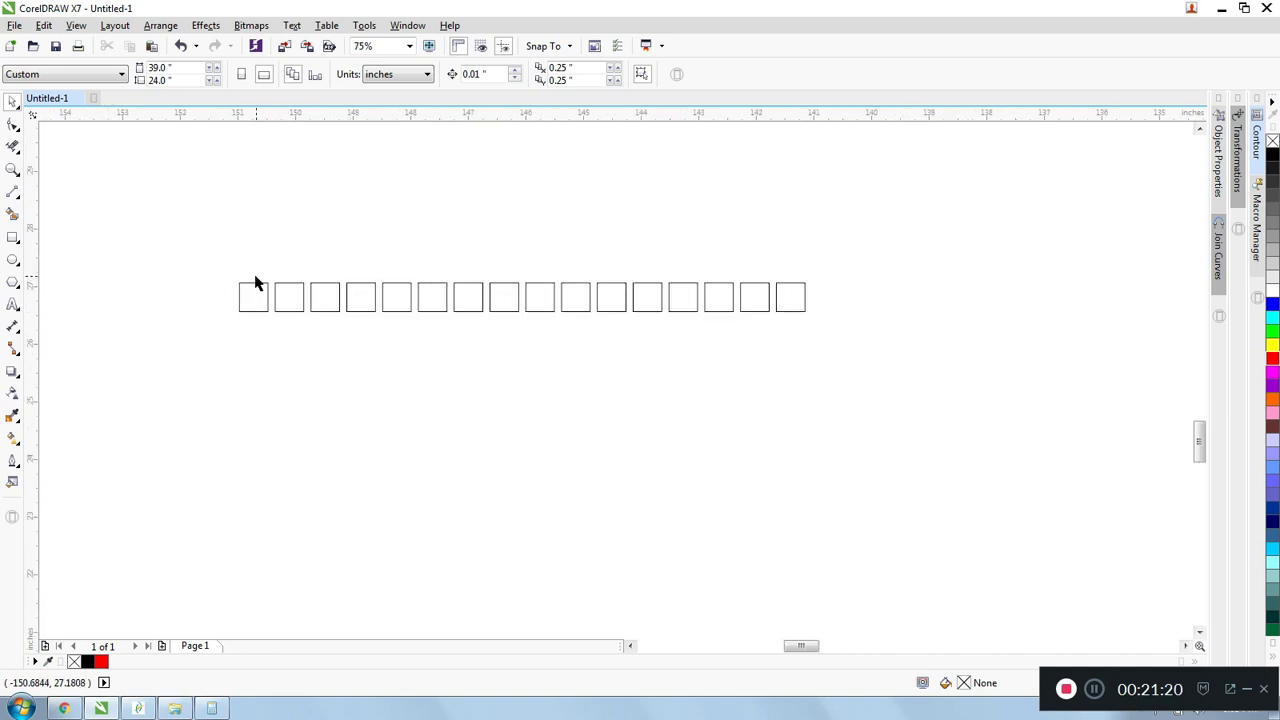
{"action": "left_click_drag", "start_coordinate": [253, 293], "coordinate": [300, 420]}
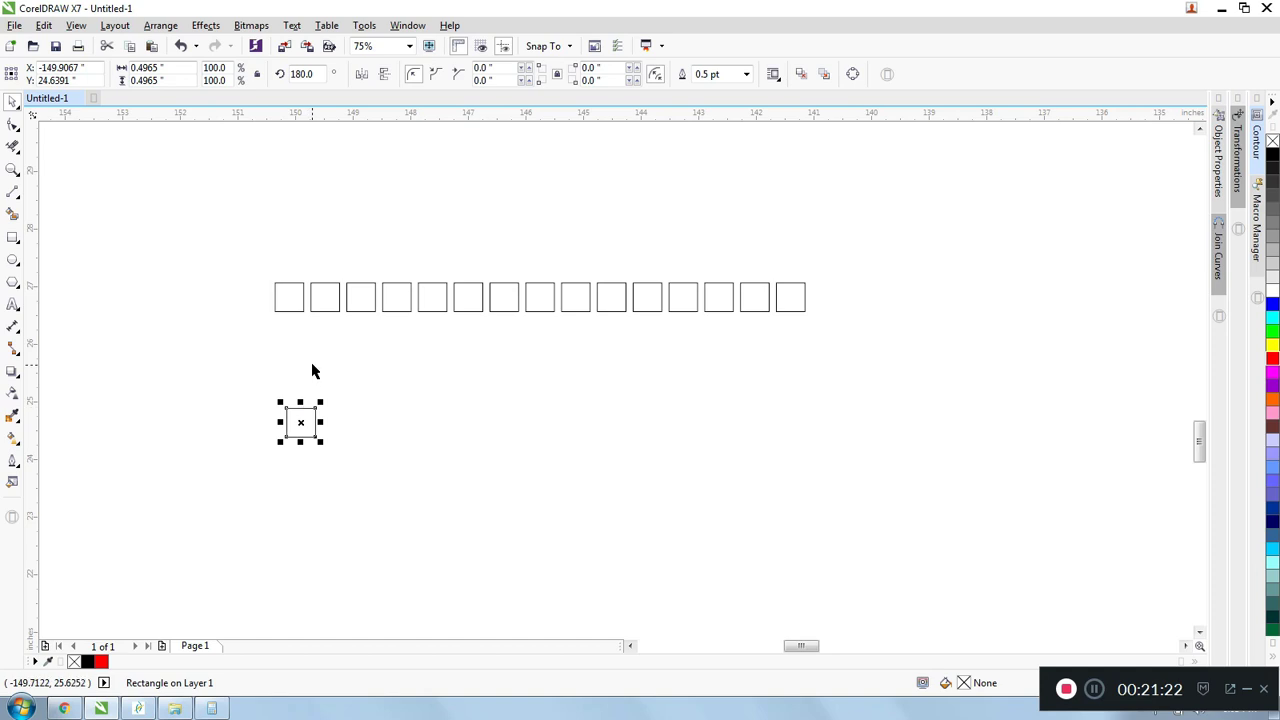
{"action": "key", "text": "ctrl+z"}
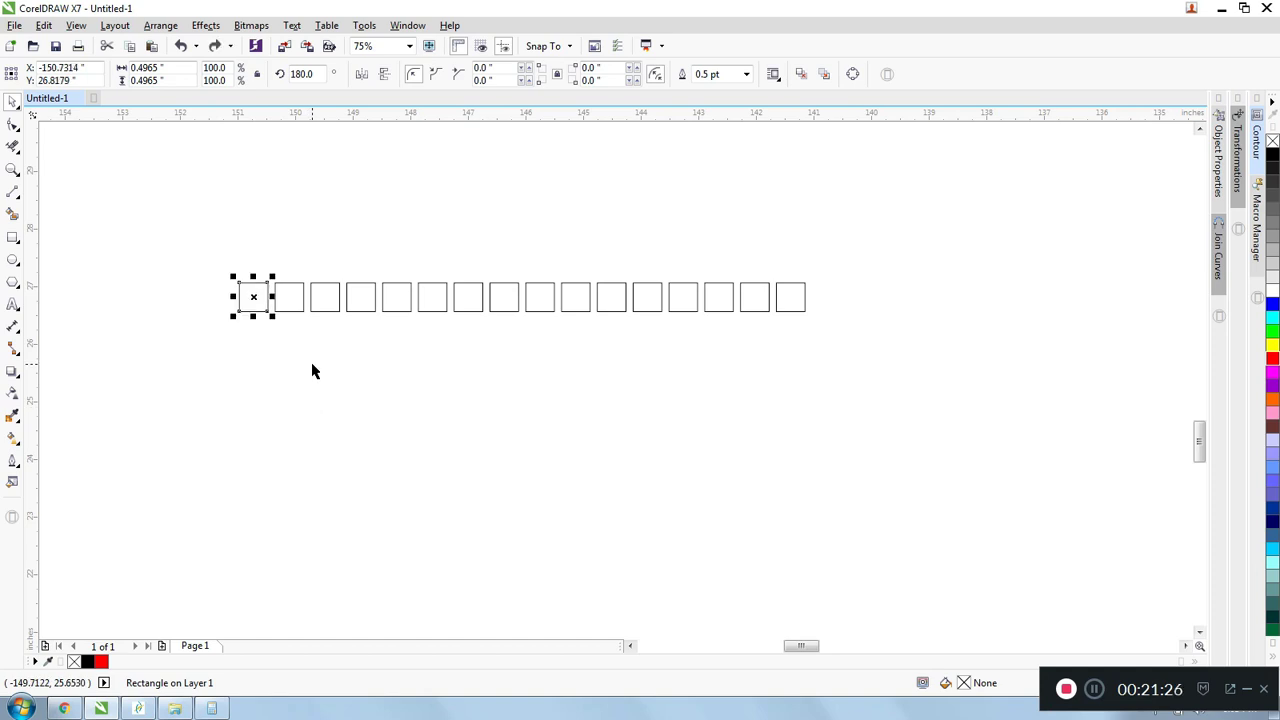
- Move the row's first square down and away from the row again, undo the move, and delete that square
{"action": "scroll", "coordinate": [312, 371], "scroll_direction": "up", "scroll_amount": 1}
{"action": "scroll", "coordinate": [312, 371], "scroll_direction": "down", "scroll_amount": 1}
{"action": "scroll", "coordinate": [271, 314], "scroll_direction": "up", "scroll_amount": 1}
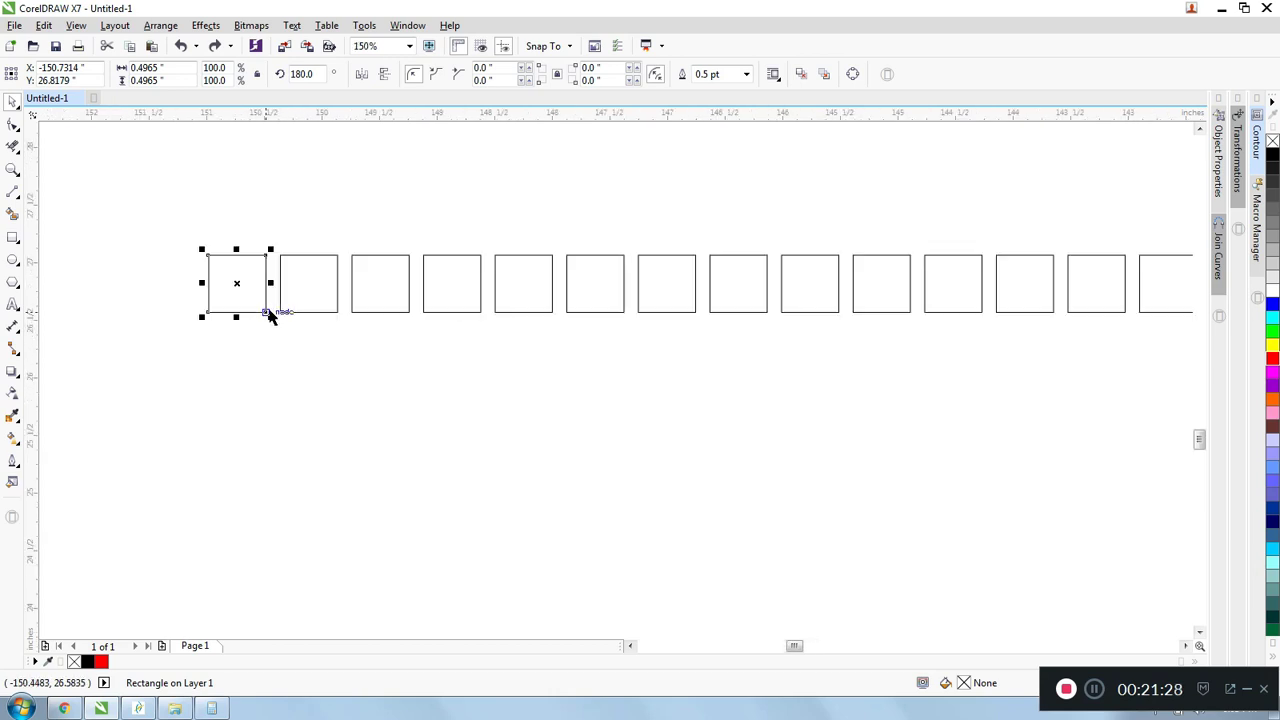
{"action": "left_click_drag", "start_coordinate": [243, 282], "coordinate": [573, 451]}
{"action": "key", "text": "ctrl+z"}
{"action": "key", "text": "Delete"}
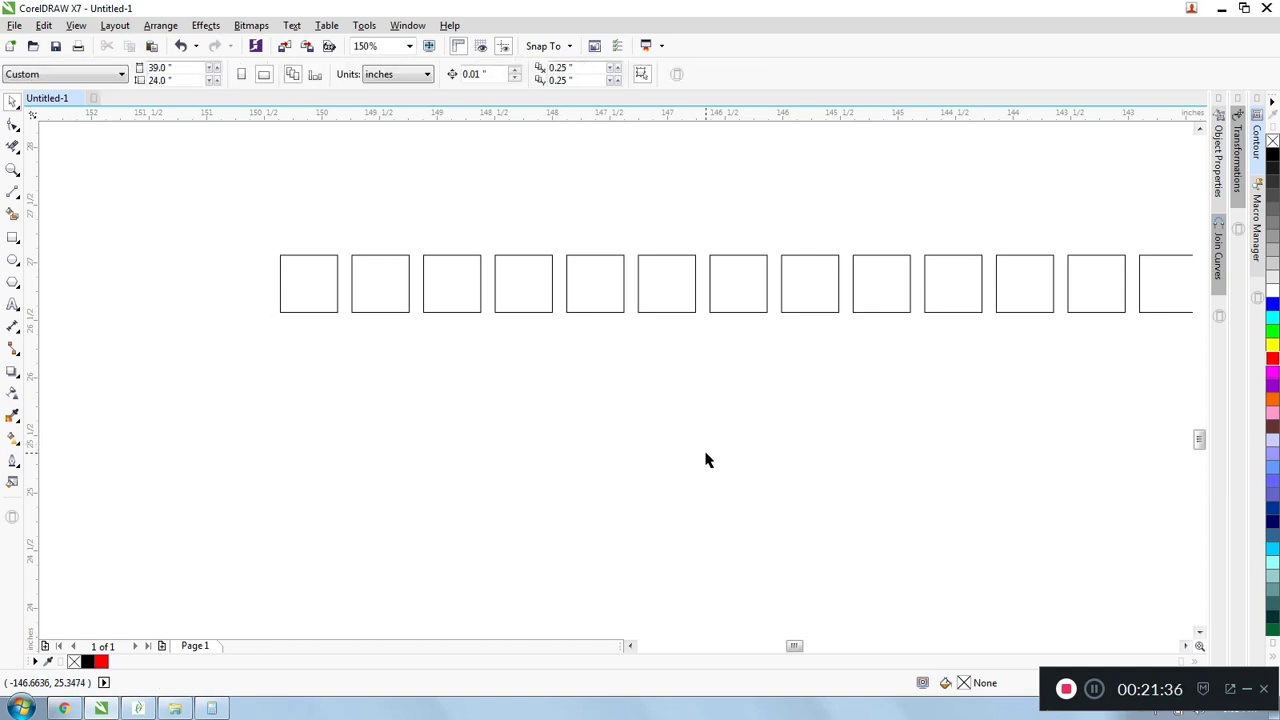
- Delete the first remaining square of the row and undo the deletion
{"action": "scroll", "coordinate": [703, 458], "scroll_direction": "down", "scroll_amount": 2}
{"action": "scroll", "coordinate": [549, 385], "scroll_direction": "up", "scroll_amount": 2}
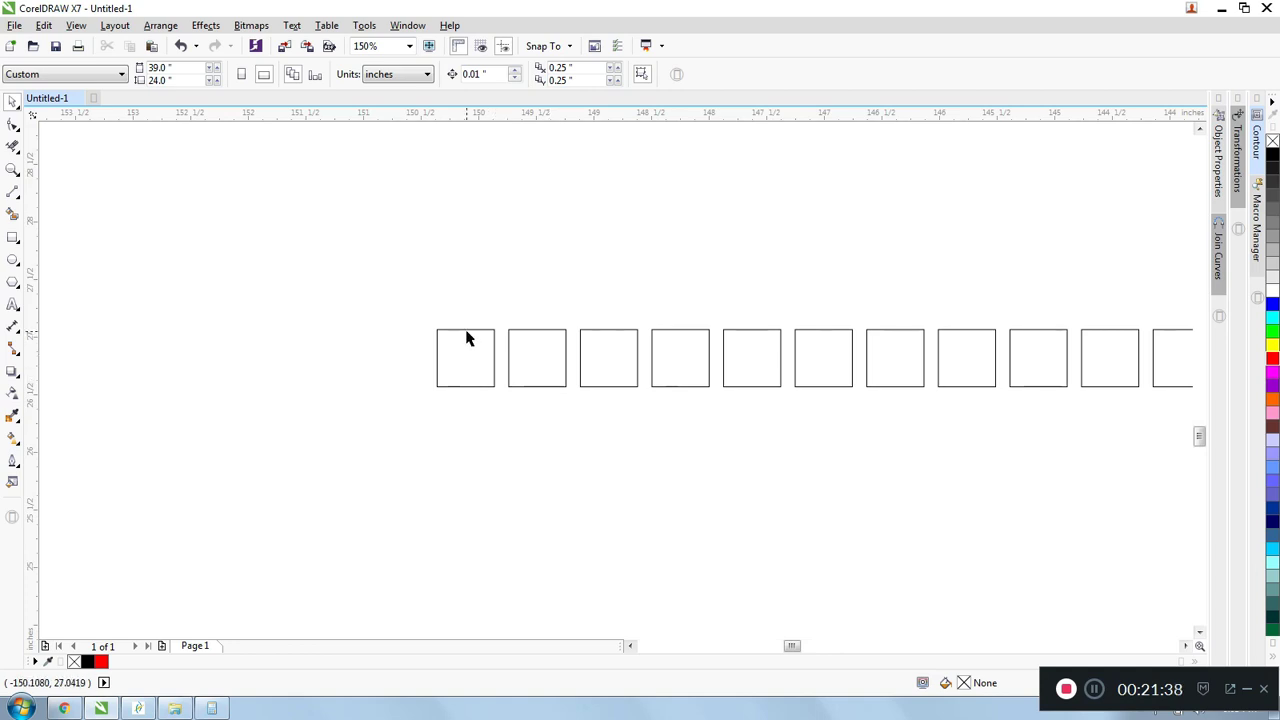
{"action": "left_click", "coordinate": [467, 338]}
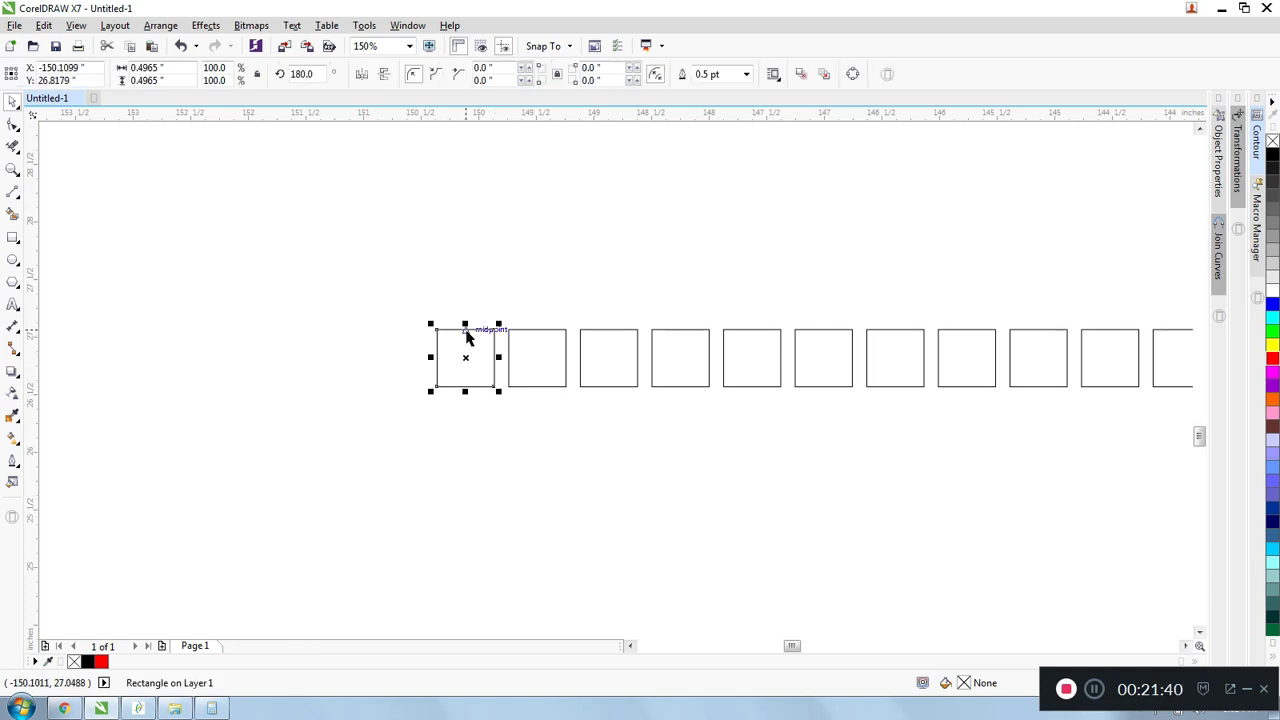
{"action": "key", "text": "Delete"}
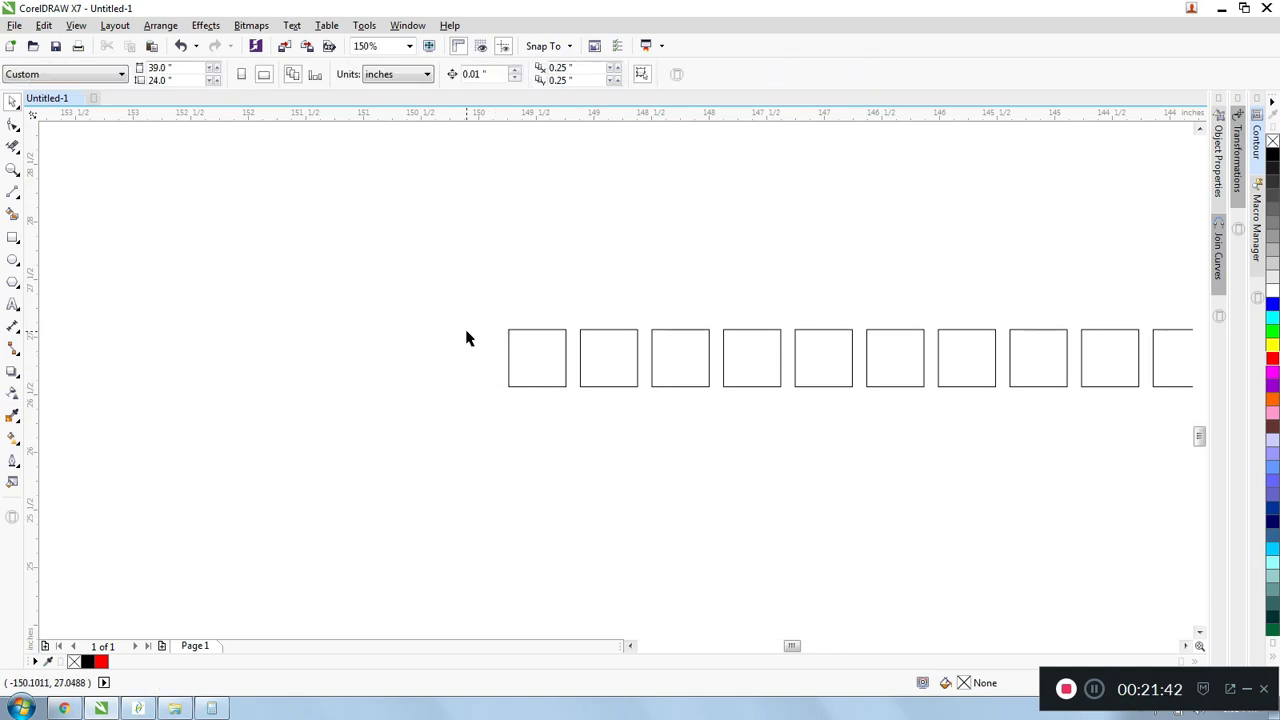
{"action": "key", "text": "ctrl+z"}
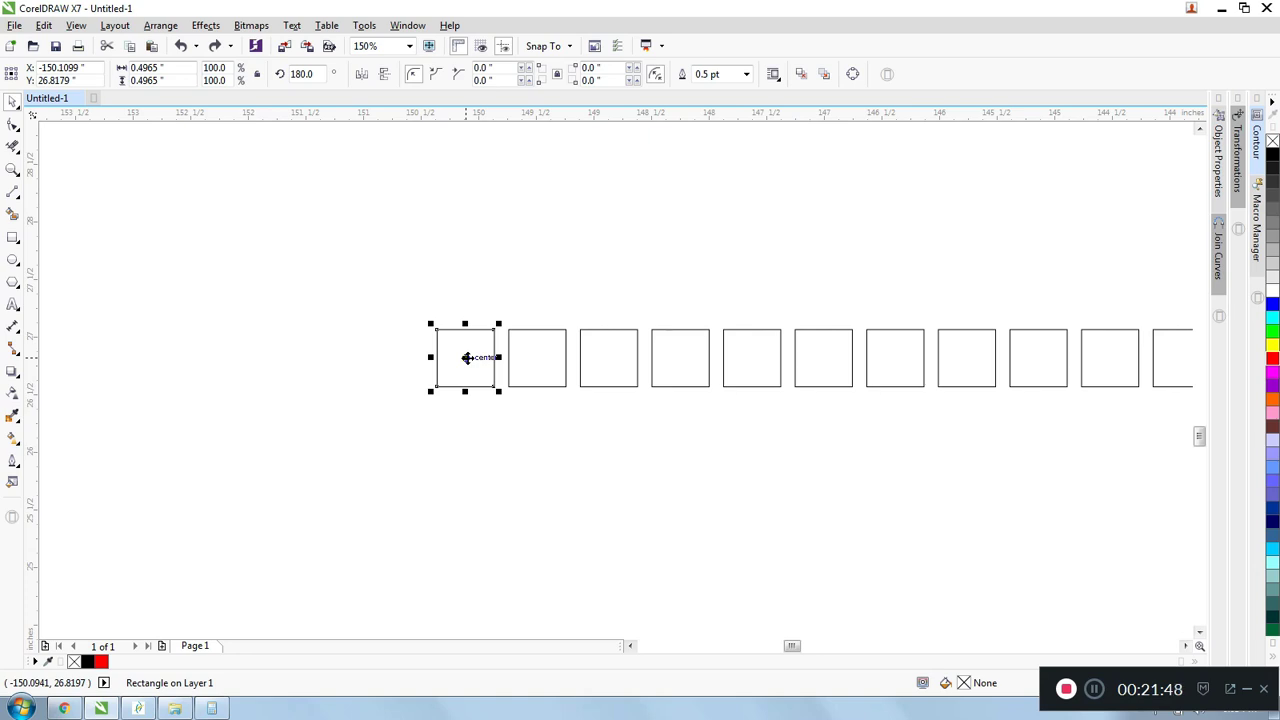
- Place a copy of the row's first square diagonally below the row, then undo and redo the copy
{"action": "left_click_drag", "start_coordinate": [466, 357], "coordinate": [668, 520]}
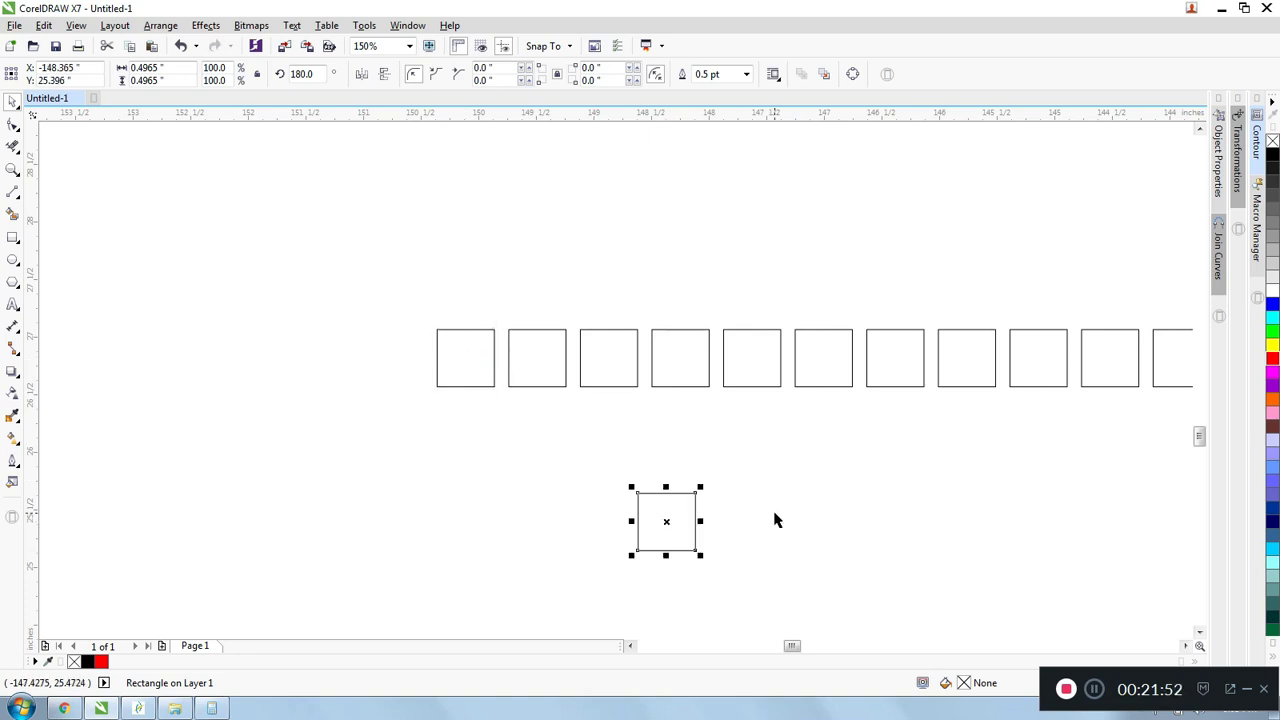
{"action": "key", "text": "ctrl+z"}
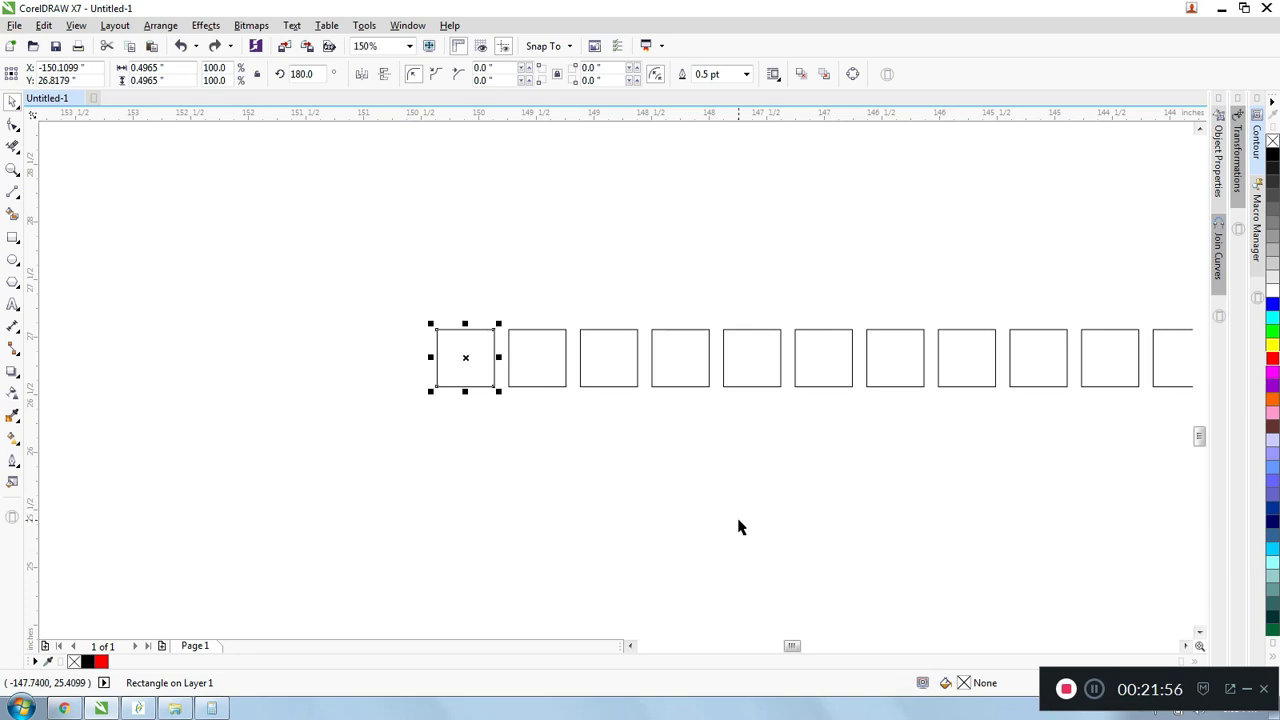
{"action": "key", "text": "ctrl+shift+z"}
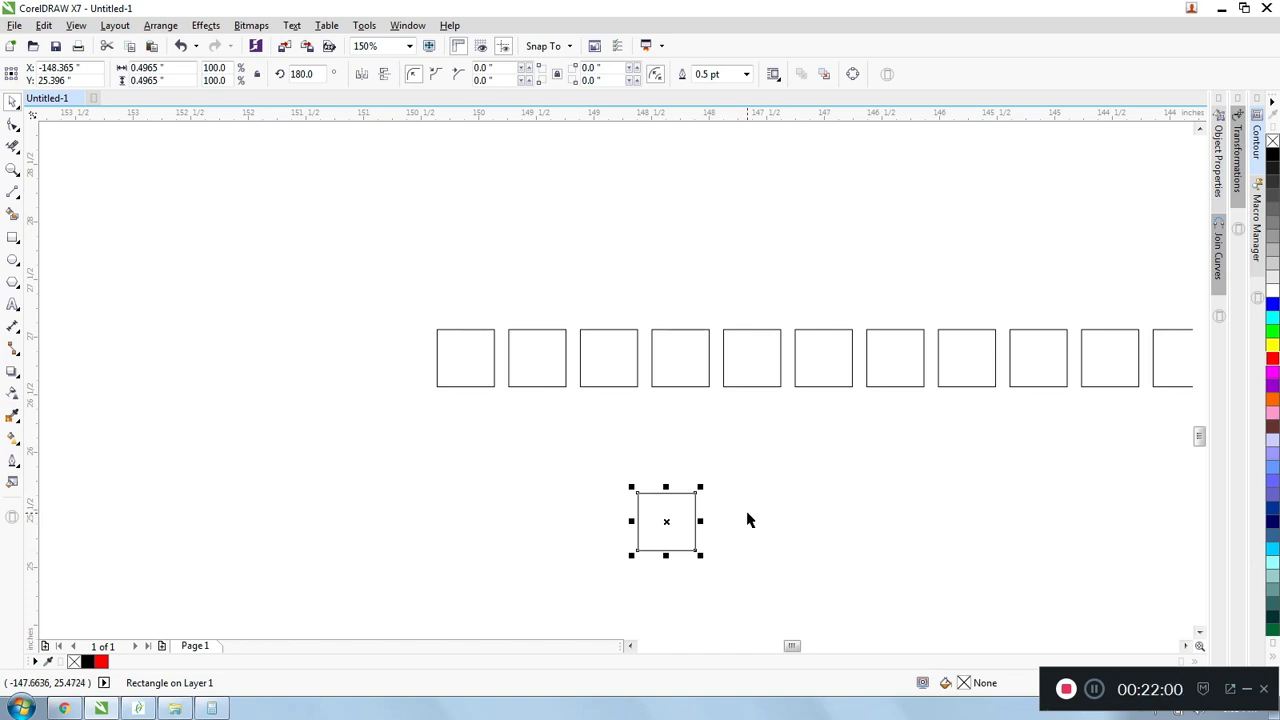
- Select every object in the drawing, including the large shapes and the row of squares, and delete them all
{"action": "key", "text": "ctrl+a"}
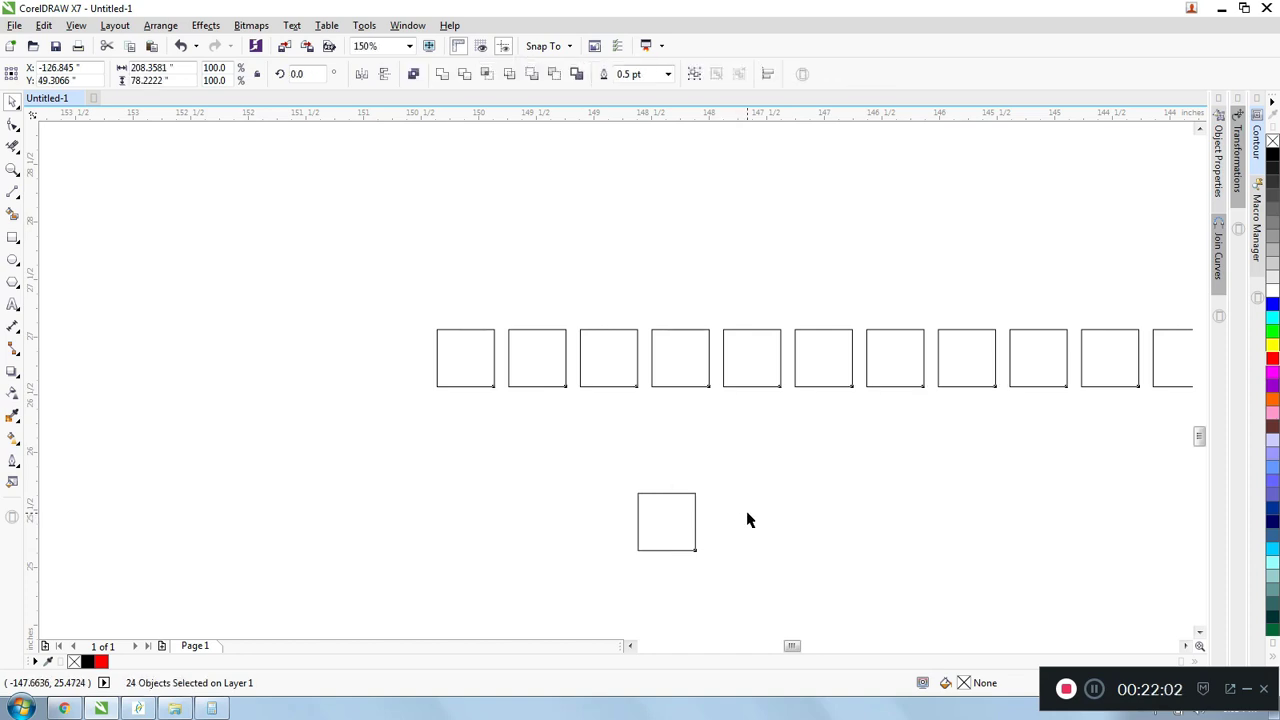
{"action": "scroll", "coordinate": [597, 406], "scroll_direction": "down", "scroll_amount": 4}
{"action": "scroll", "coordinate": [583, 357], "scroll_direction": "down", "scroll_amount": 1}
{"action": "scroll", "coordinate": [600, 339], "scroll_direction": "down", "scroll_amount": 3}
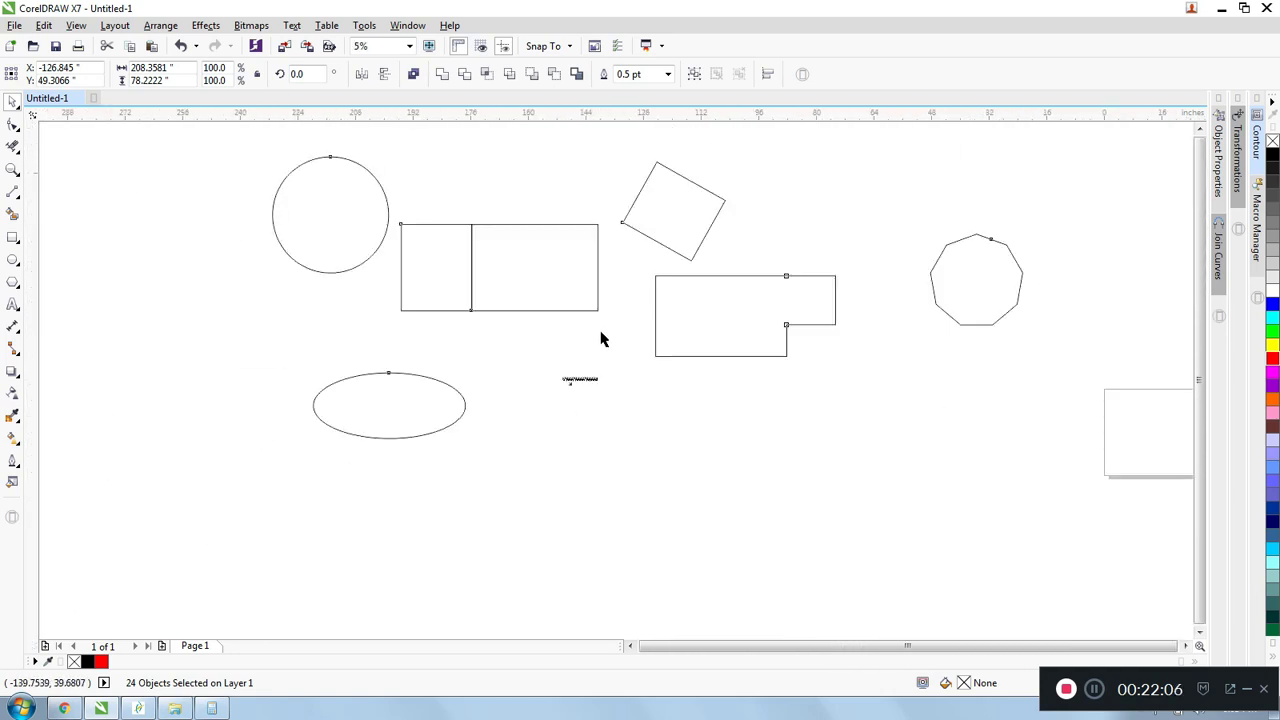
{"action": "left_click", "coordinate": [511, 213]}
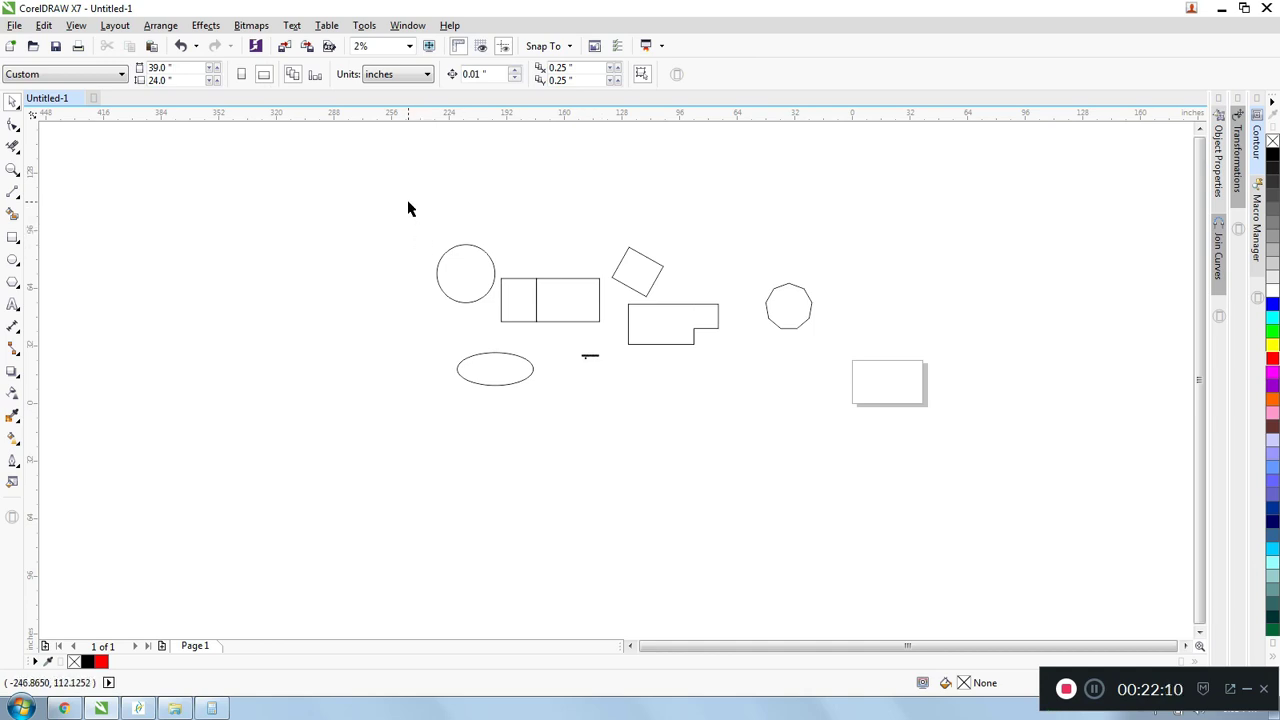
{"action": "left_click_drag", "start_coordinate": [408, 202], "coordinate": [888, 447]}
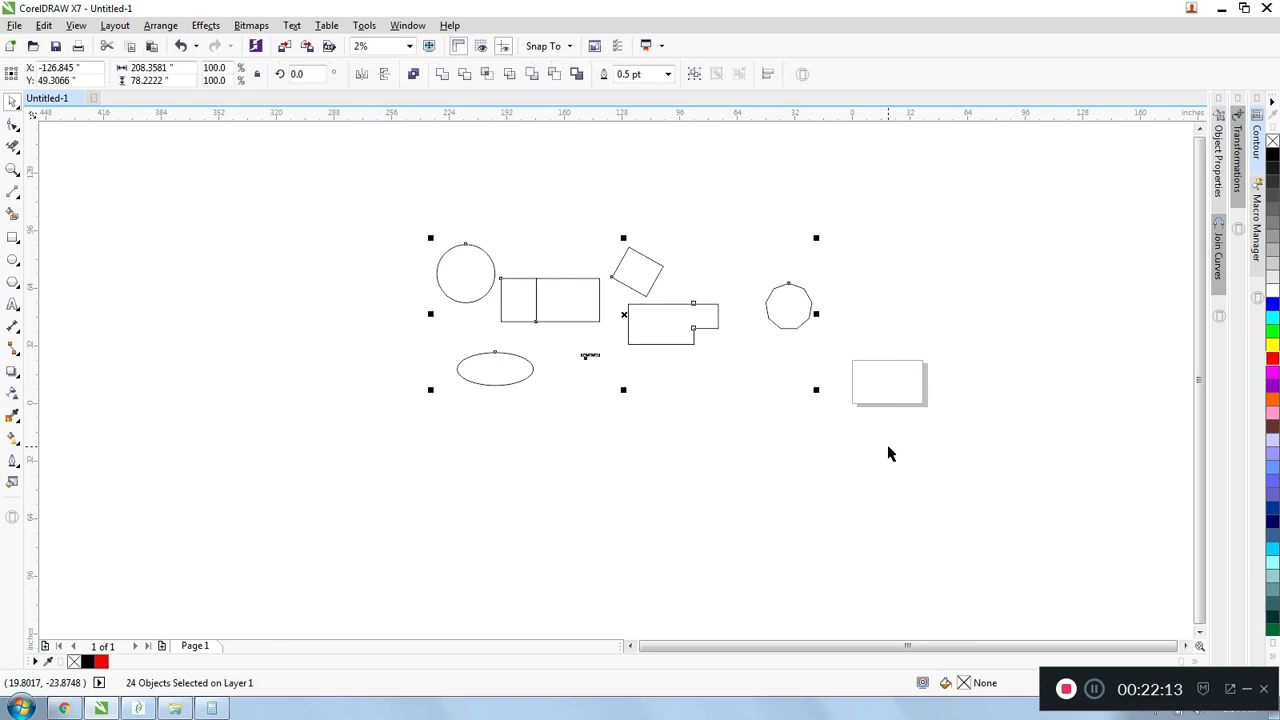
{"action": "key", "text": "Delete"}
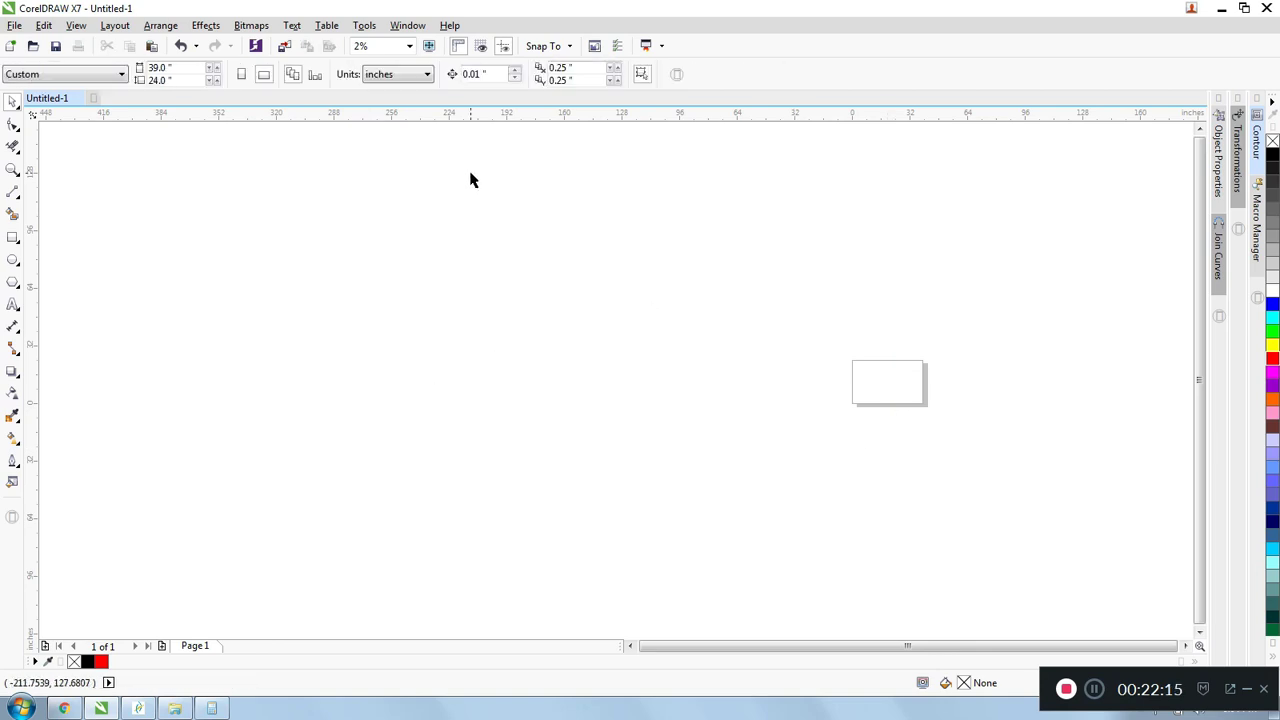
- Close the Join Curves, Transformations, Macro Manager, Contour and Object Properties dockers
{"action": "left_click", "coordinate": [1219, 288]}
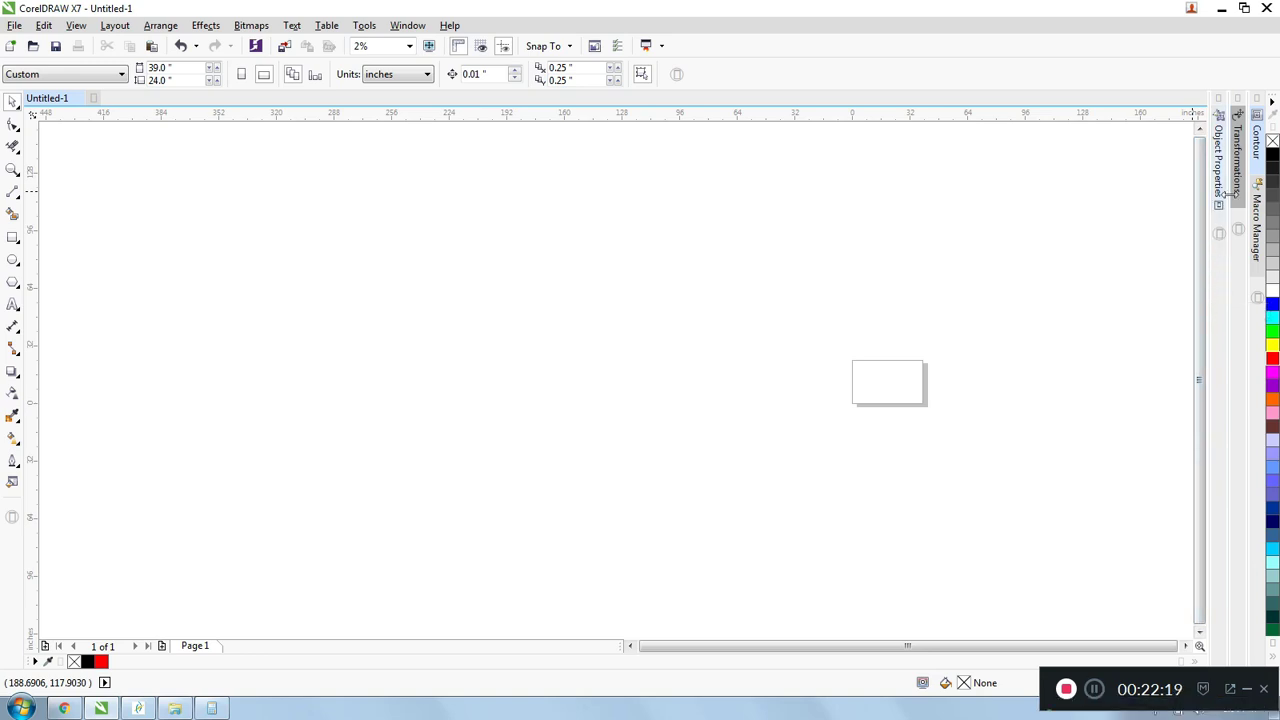
{"action": "left_click", "coordinate": [1239, 204]}
{"action": "left_click", "coordinate": [1260, 272]}
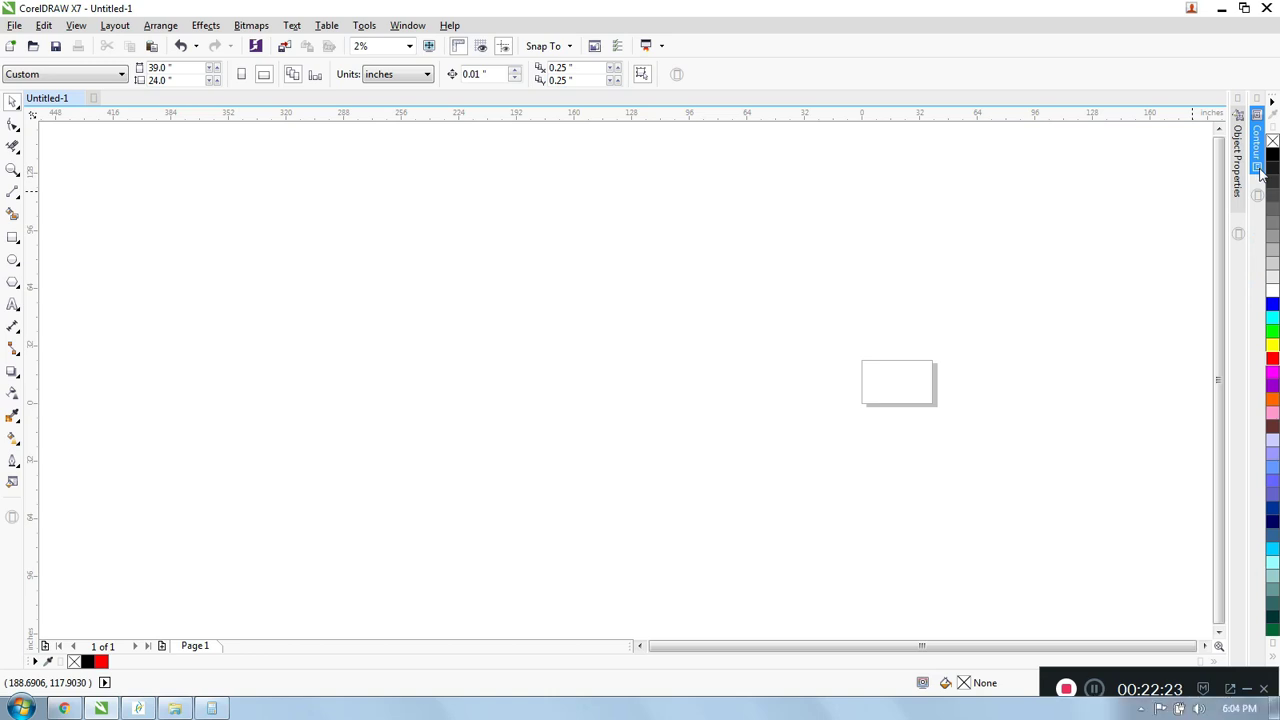
{"action": "left_click", "coordinate": [1258, 170]}
{"action": "left_click", "coordinate": [1259, 204]}
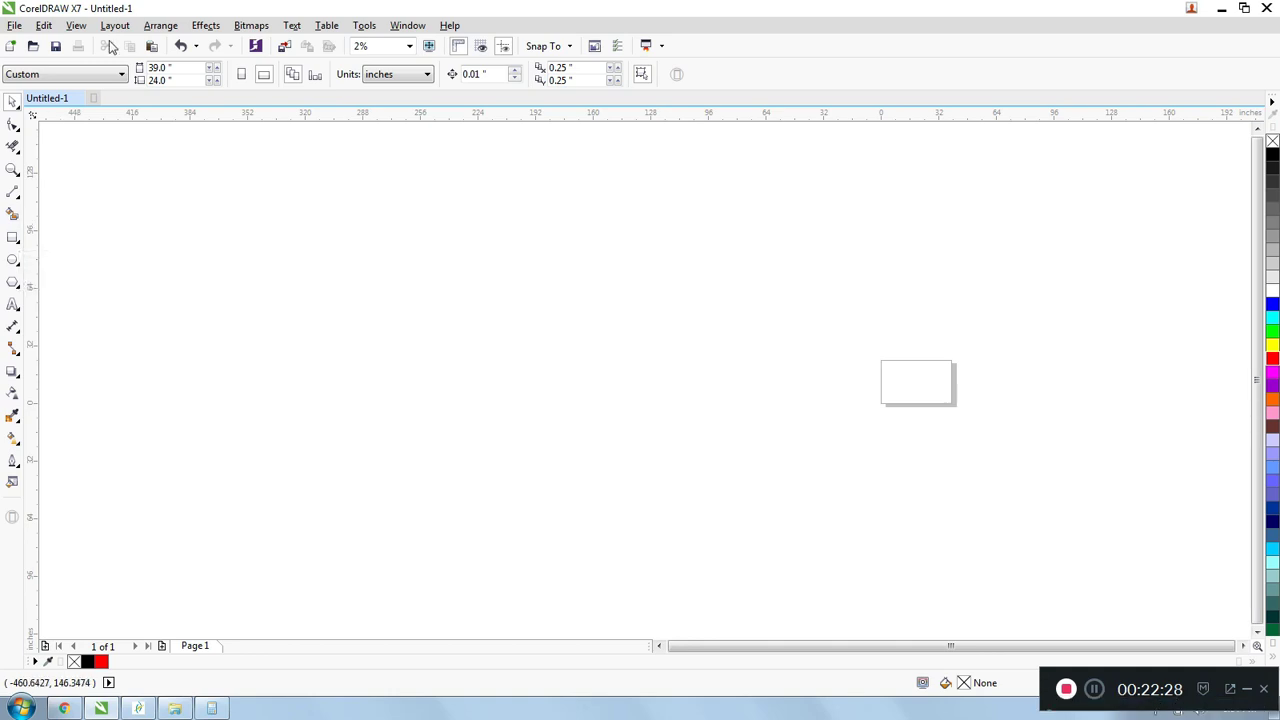
- Draw a square about 28.9 inches on each side, well to the left of the page
{"action": "left_click", "coordinate": [13, 237]}
{"action": "mouse_move", "coordinate": [219, 202]}
{"action": "left_mouse_down"}
{"action": "mouse_move", "coordinate": [400, 326]}
{"action": "mouse_move", "coordinate": [337, 264]}
{"action": "mouse_move", "coordinate": [273, 228]}
{"action": "left_mouse_up"}
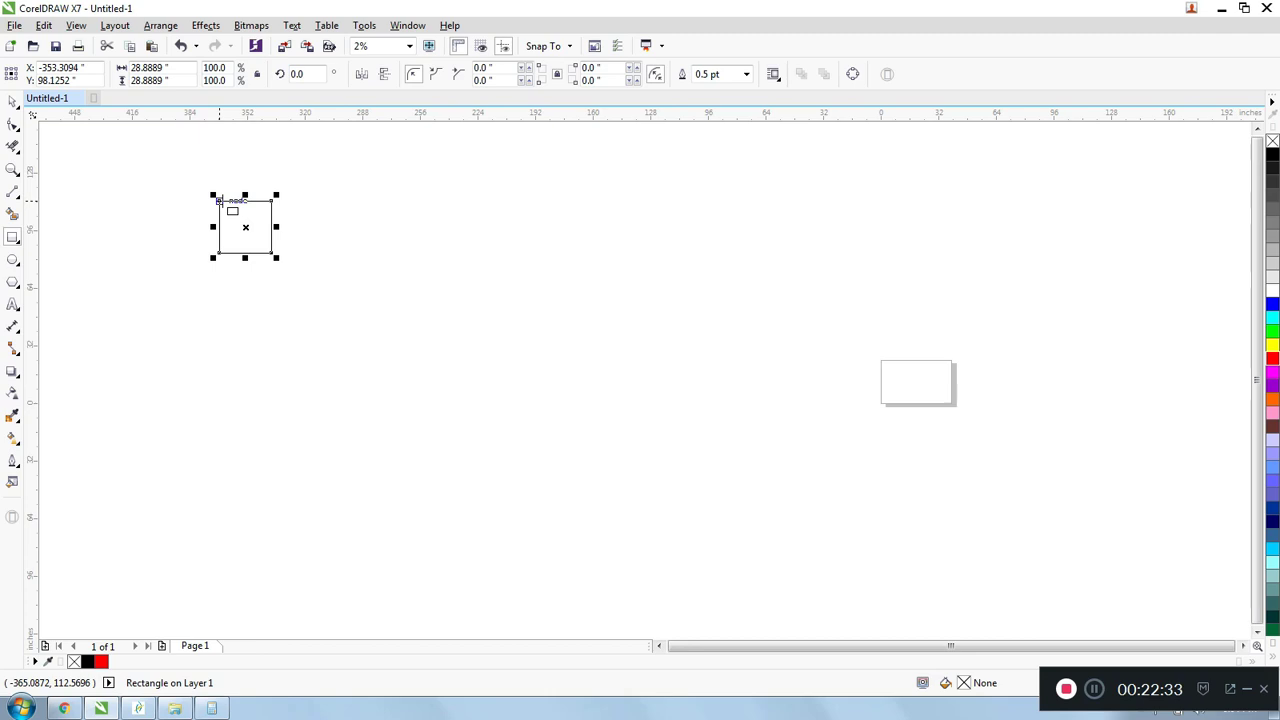
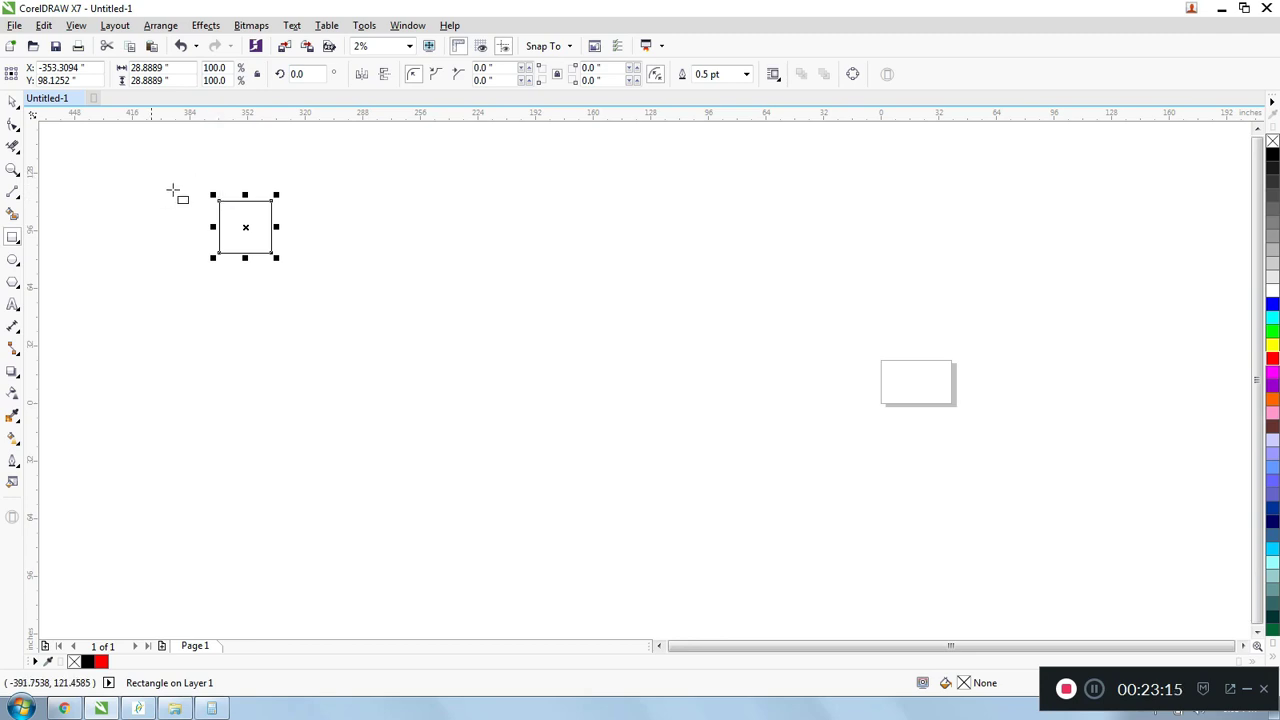
- Place a copy of the square diagonally, its corner at the original's center, and delete the overlapping inner segments
{"action": "scroll", "coordinate": [190, 194], "scroll_direction": "up", "scroll_amount": 2}
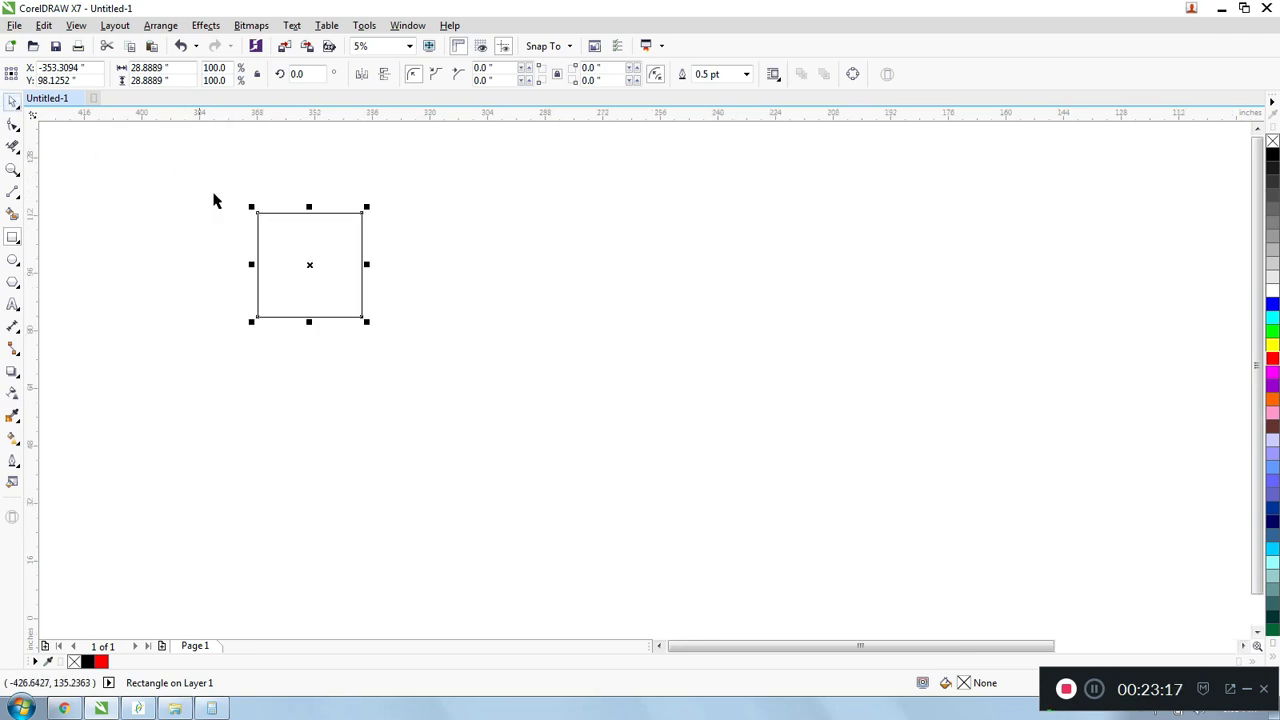
{"action": "mouse_move", "coordinate": [257, 212]}
{"action": "left_mouse_down"}
{"action": "mouse_move", "coordinate": [354, 303]}
{"action": "mouse_move", "coordinate": [397, 368]}
{"action": "mouse_move", "coordinate": [340, 300]}
{"action": "left_mouse_up"}
{"action": "left_click", "coordinate": [13, 145]}
{"action": "scroll", "coordinate": [320, 259], "scroll_direction": "up", "scroll_amount": 1}
{"action": "left_click_drag", "start_coordinate": [363, 323], "coordinate": [477, 394]}
{"action": "scroll", "coordinate": [467, 368], "scroll_direction": "down", "scroll_amount": 1}
- Select each of the two trimmed outlines in turn to examine whether they are separate objects
{"action": "key", "text": "space"}
{"action": "left_click", "coordinate": [298, 258]}
{"action": "left_click", "coordinate": [457, 319]}
{"action": "left_click", "coordinate": [385, 266]}
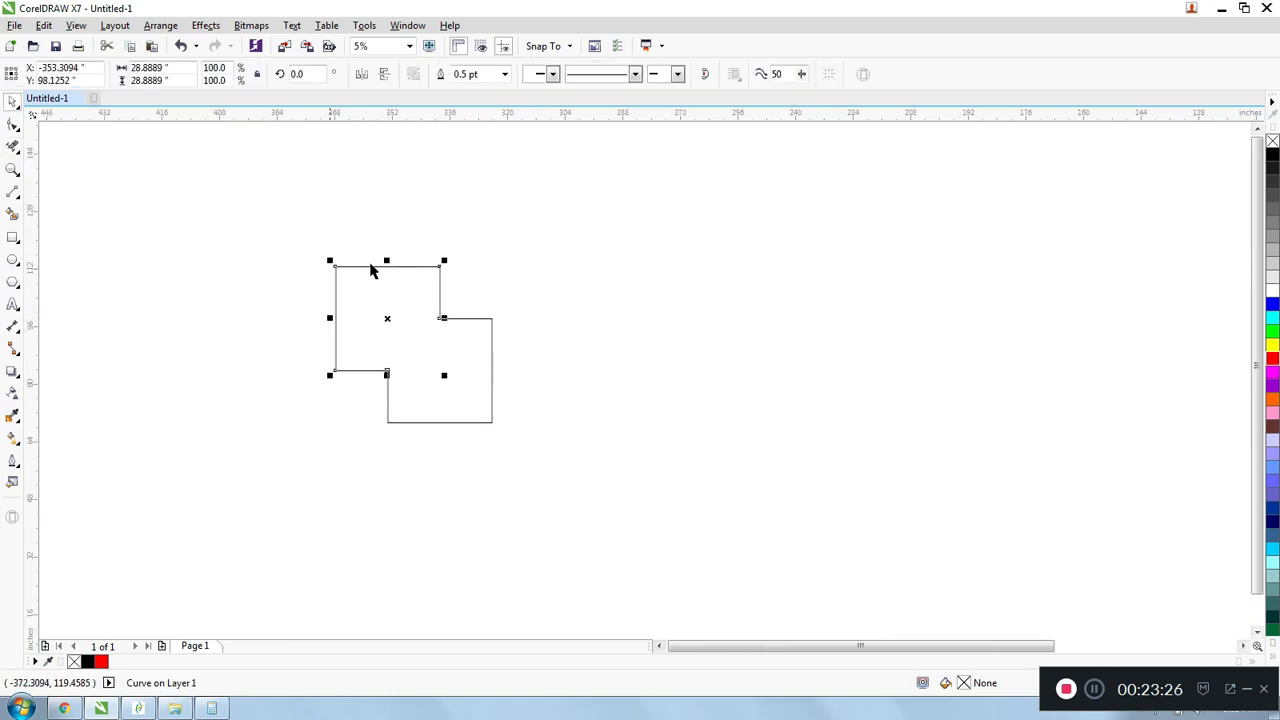
{"action": "scroll", "coordinate": [446, 308], "scroll_direction": "up", "scroll_amount": 1}
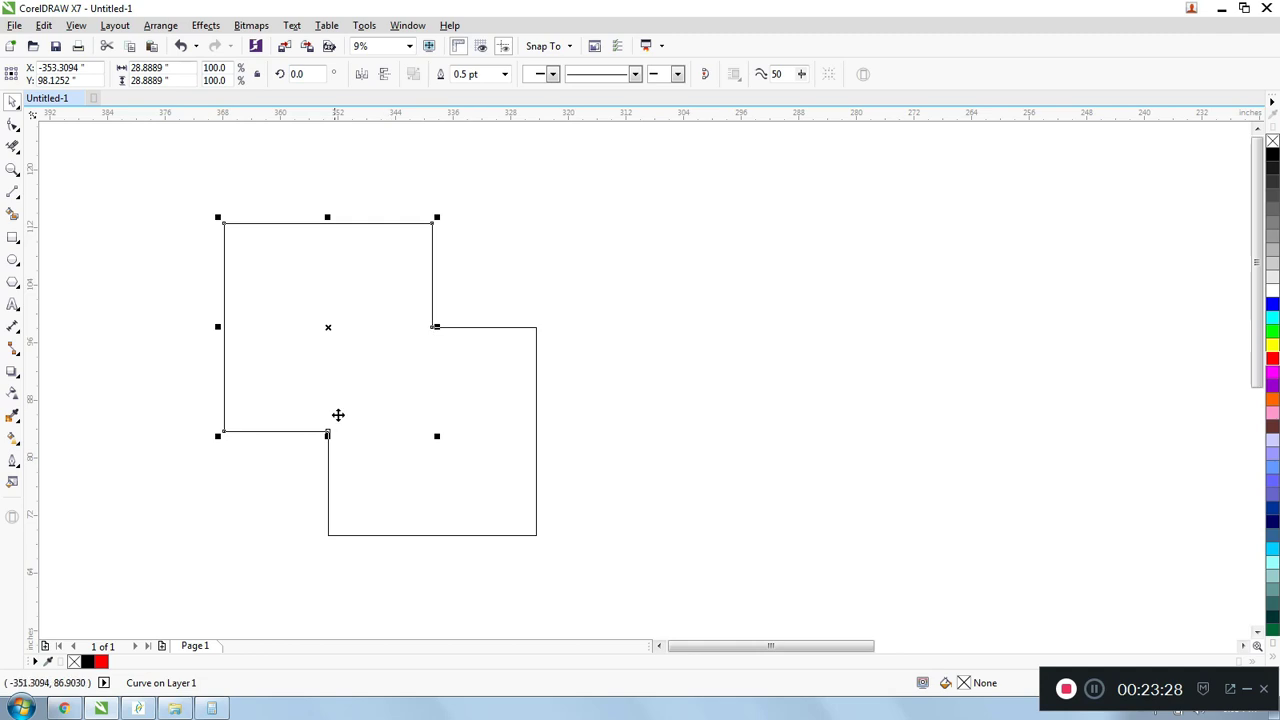
{"action": "left_click", "coordinate": [296, 192]}
{"action": "scroll", "coordinate": [298, 193], "scroll_direction": "down", "scroll_amount": 1}
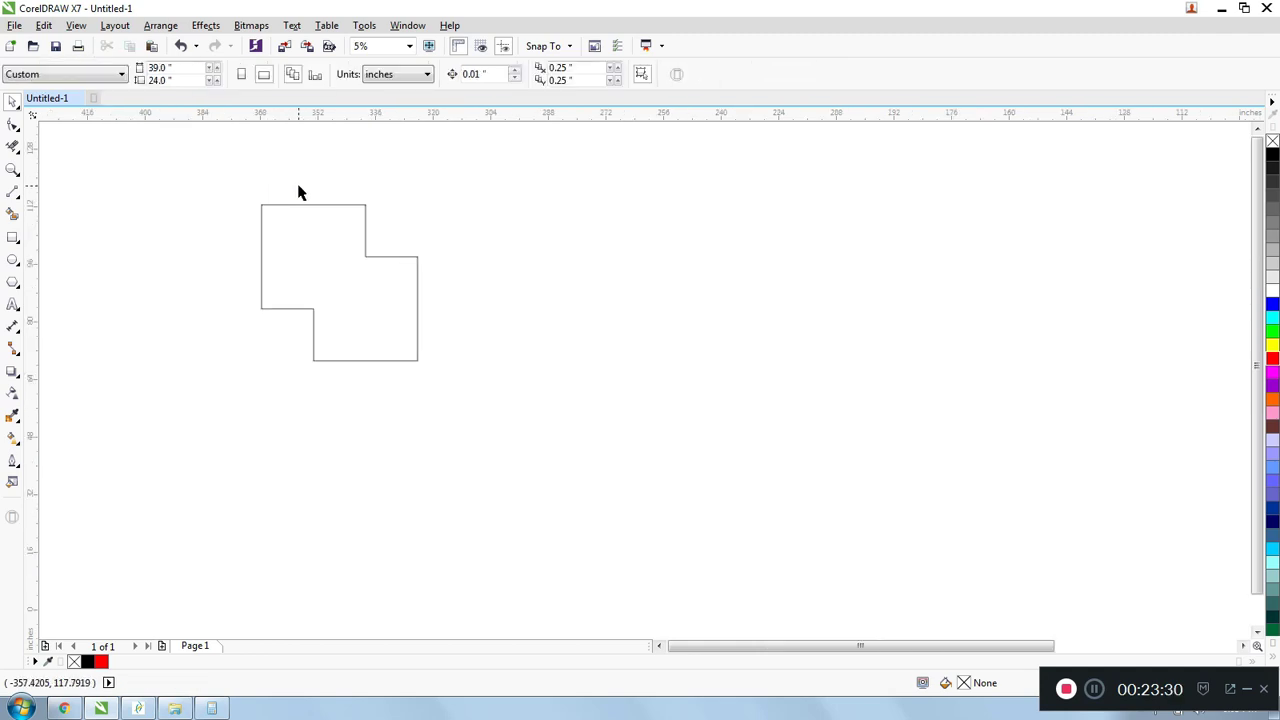
- Select both trimmed outlines, open the Join Curves docker and choose Extend as the joining method
{"action": "left_click_drag", "start_coordinate": [222, 170], "coordinate": [467, 405]}
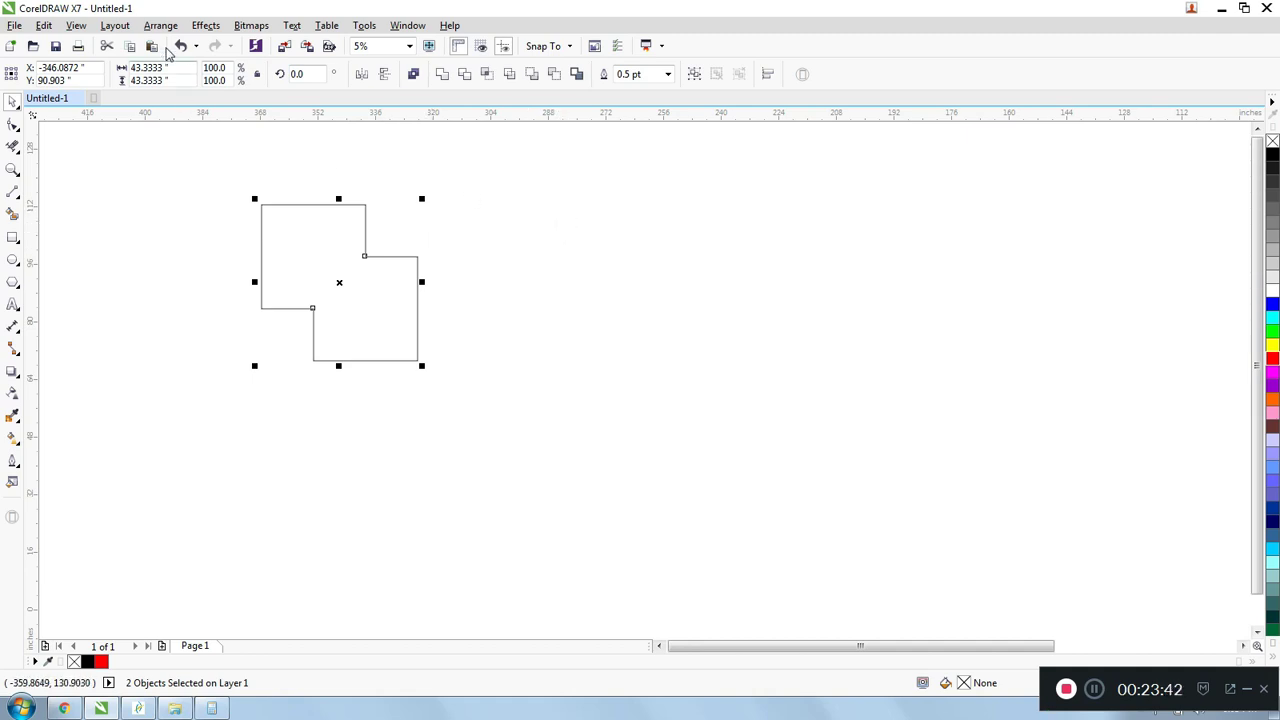
{"action": "left_click", "coordinate": [160, 25]}
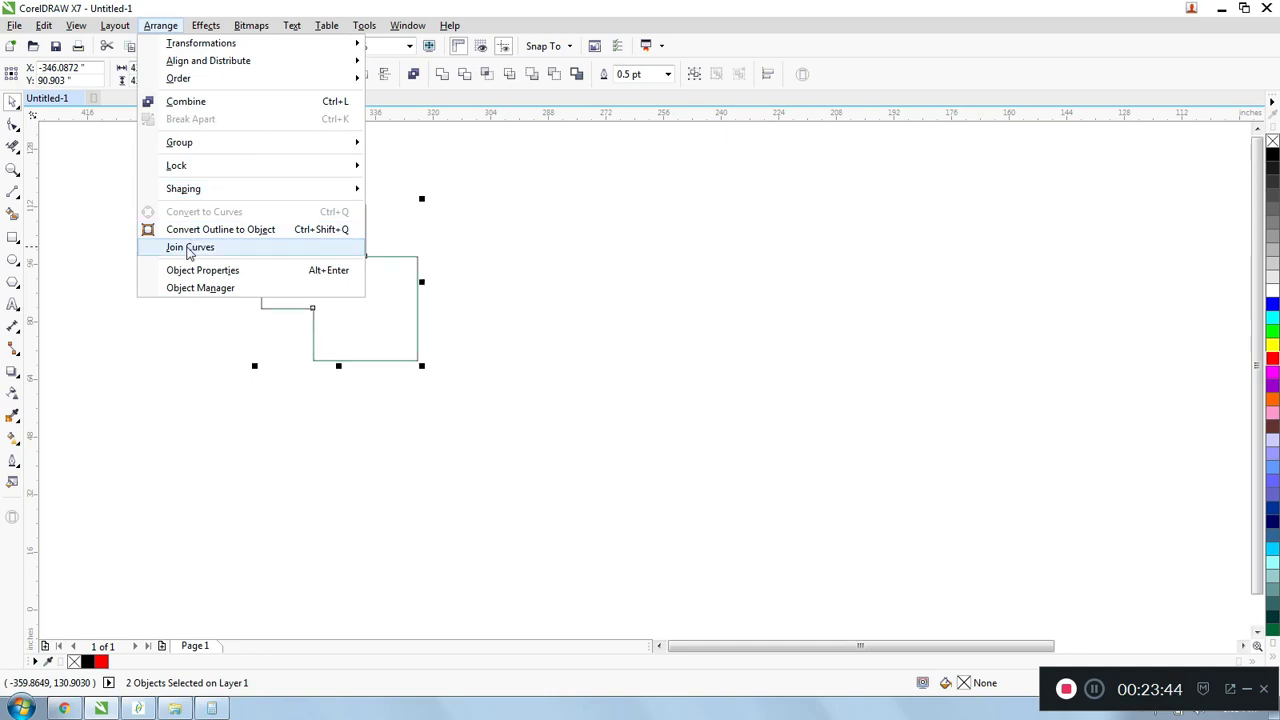
{"action": "left_click", "coordinate": [189, 249]}
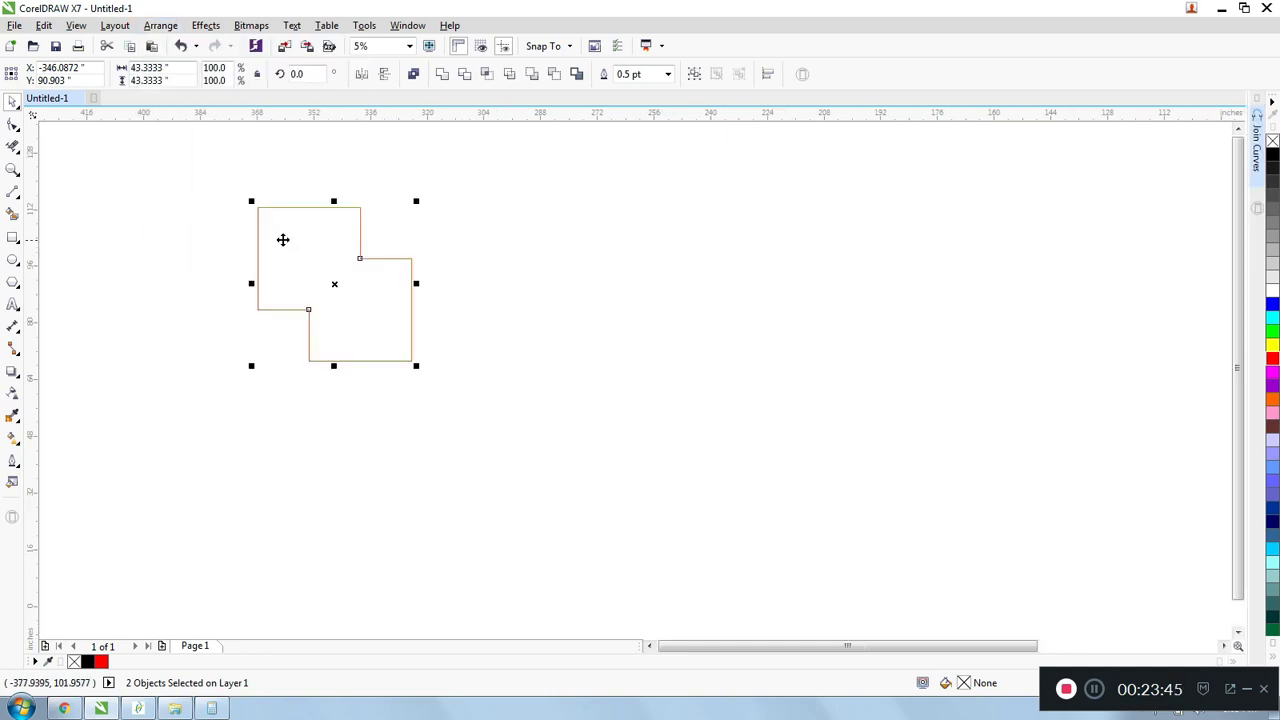
{"action": "left_click", "coordinate": [1258, 145]}
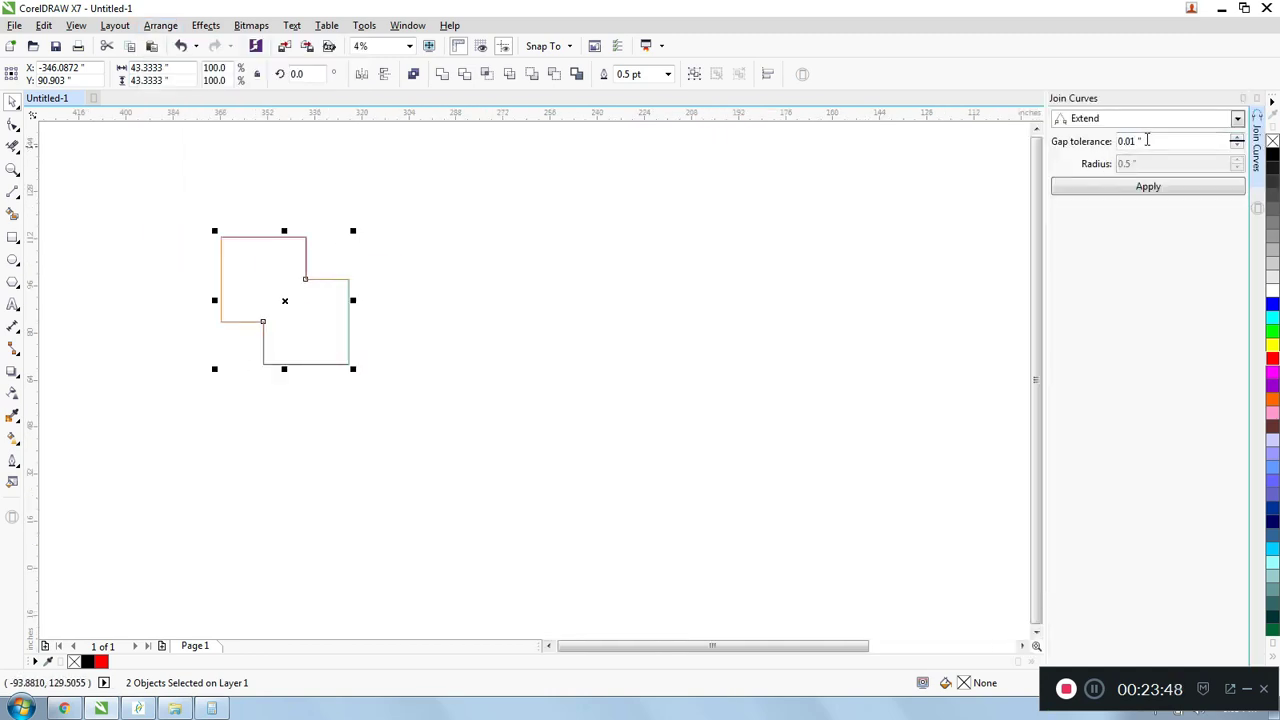
{"action": "left_click", "coordinate": [1238, 118]}
{"action": "left_click", "coordinate": [1100, 134]}
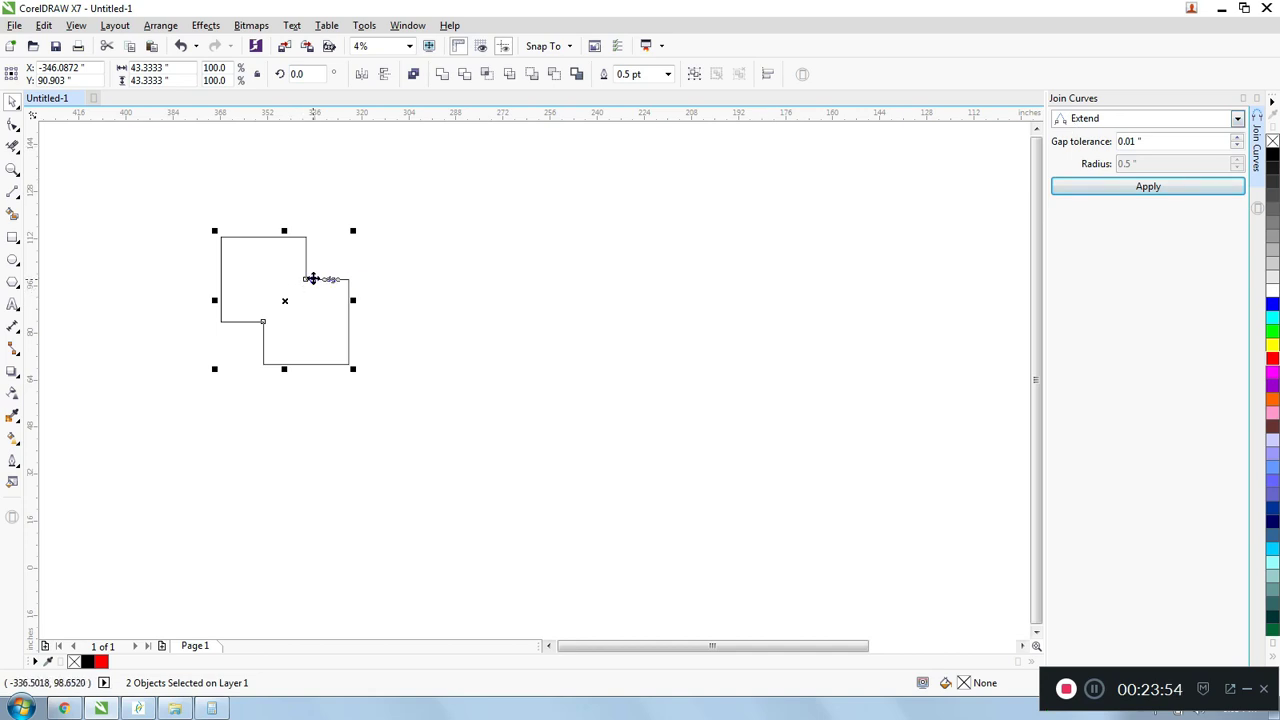
- Inspect the corner where the two outlines meet and join them using Extend with a 0.01" gap tolerance
{"action": "scroll", "coordinate": [306, 281], "scroll_direction": "up", "scroll_amount": 5}
{"action": "scroll", "coordinate": [234, 237], "scroll_direction": "up", "scroll_amount": 3}
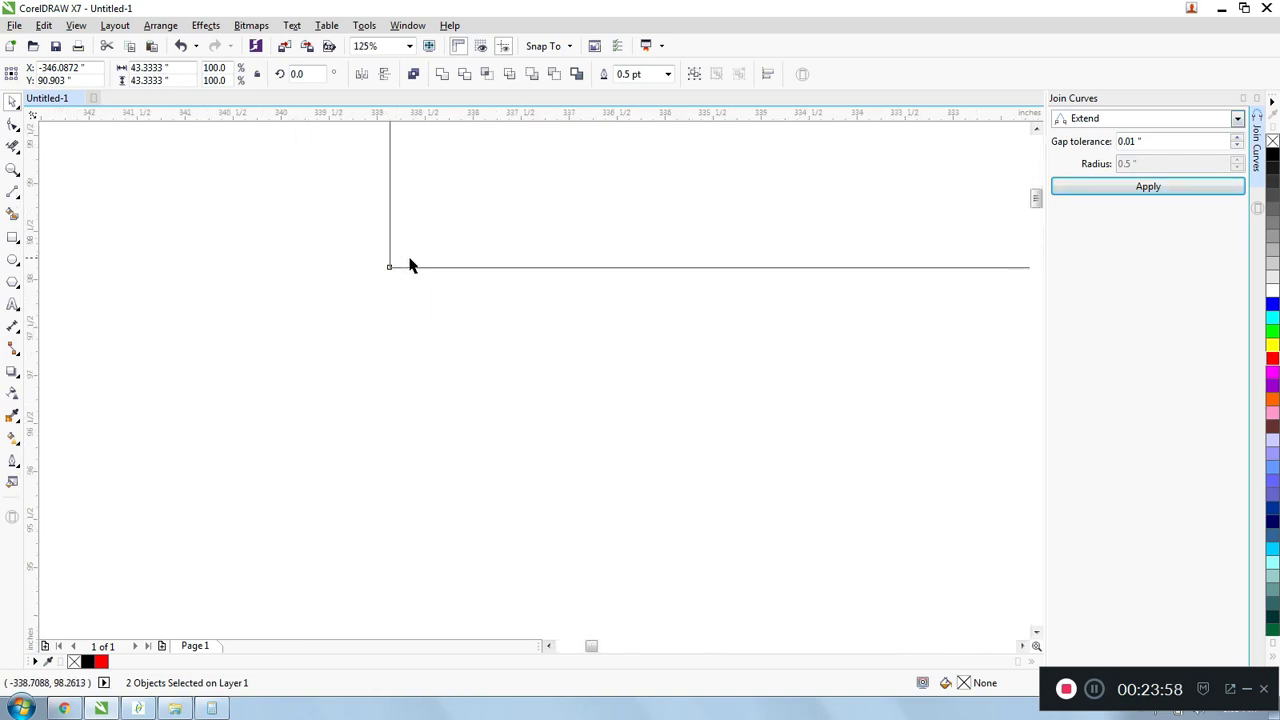
{"action": "scroll", "coordinate": [387, 270], "scroll_direction": "up", "scroll_amount": 1}
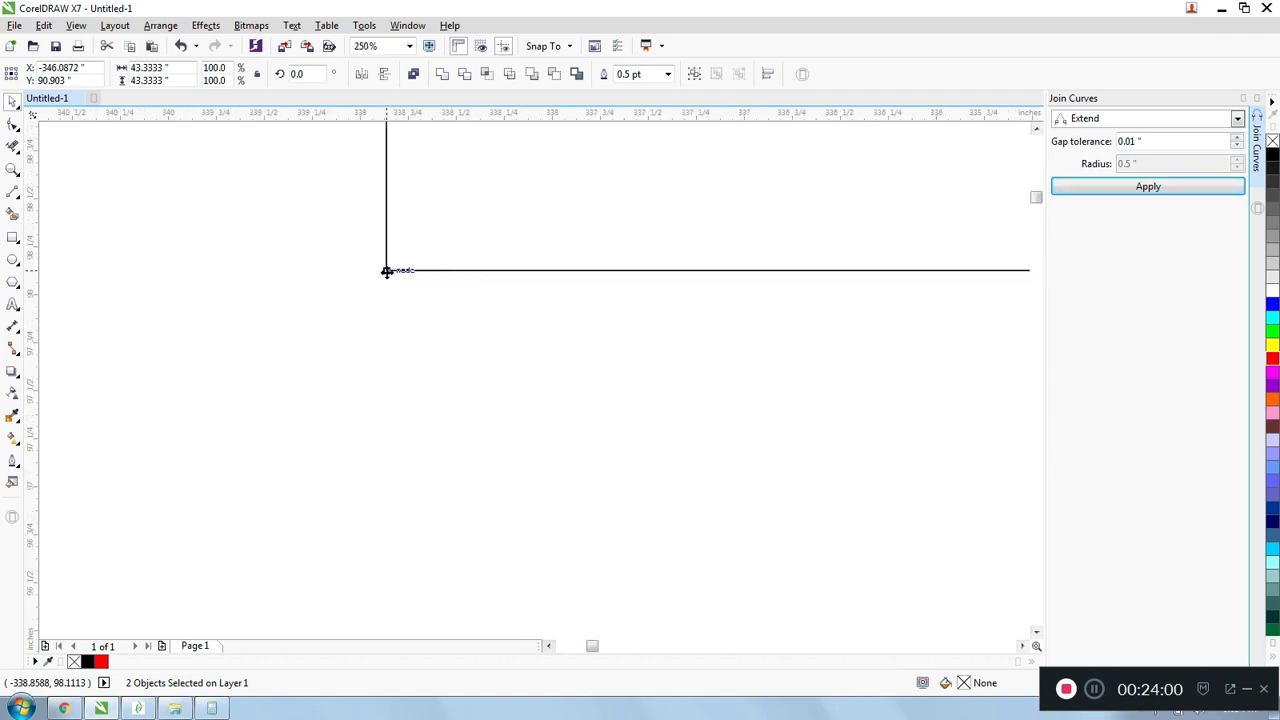
{"action": "scroll", "coordinate": [387, 270], "scroll_direction": "down", "scroll_amount": 4}
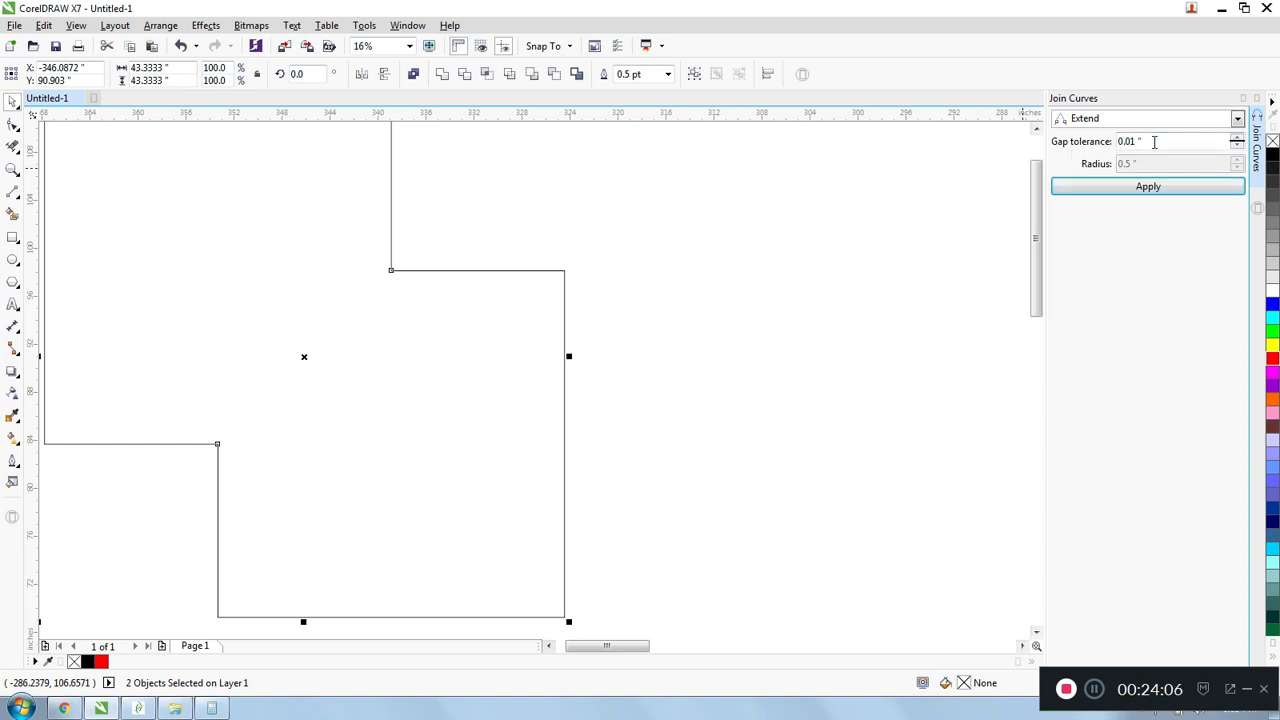
{"action": "left_click", "coordinate": [1147, 187]}
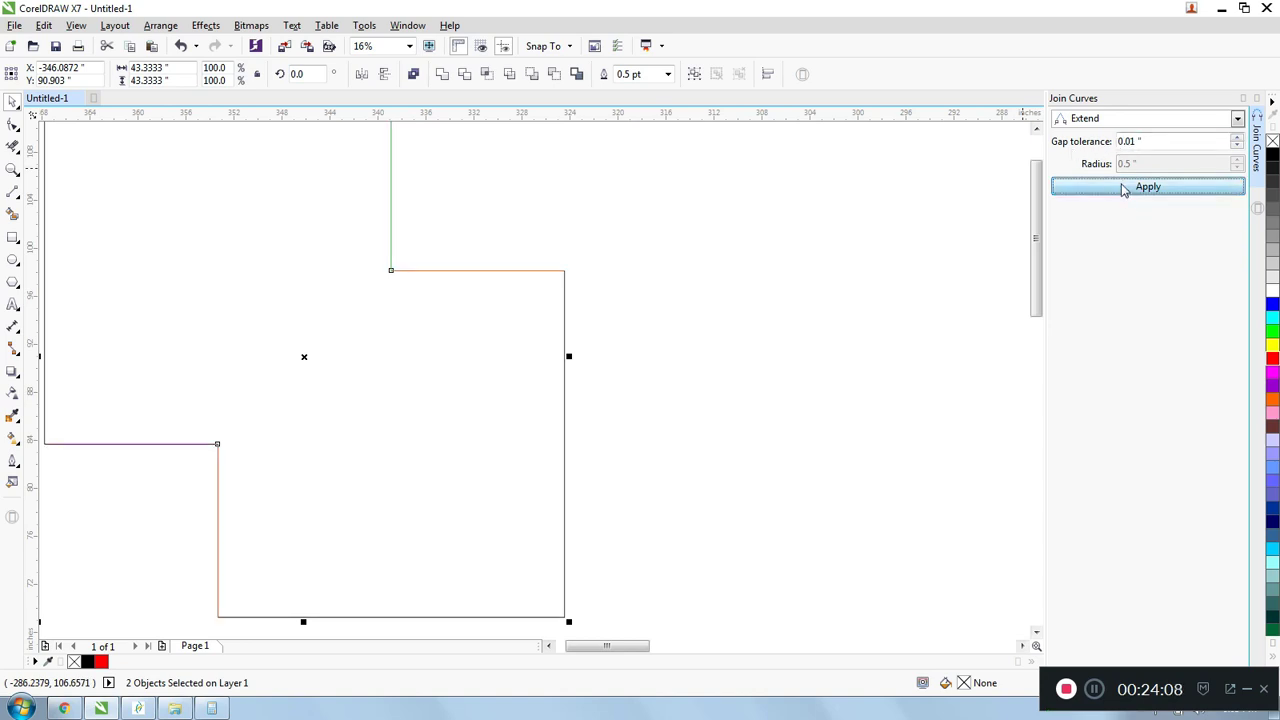
- Select the stepped outline and examine its inner corner to check that it is one joined curve
{"action": "scroll", "coordinate": [641, 245], "scroll_direction": "down", "scroll_amount": 1}
{"action": "left_click", "coordinate": [589, 268]}
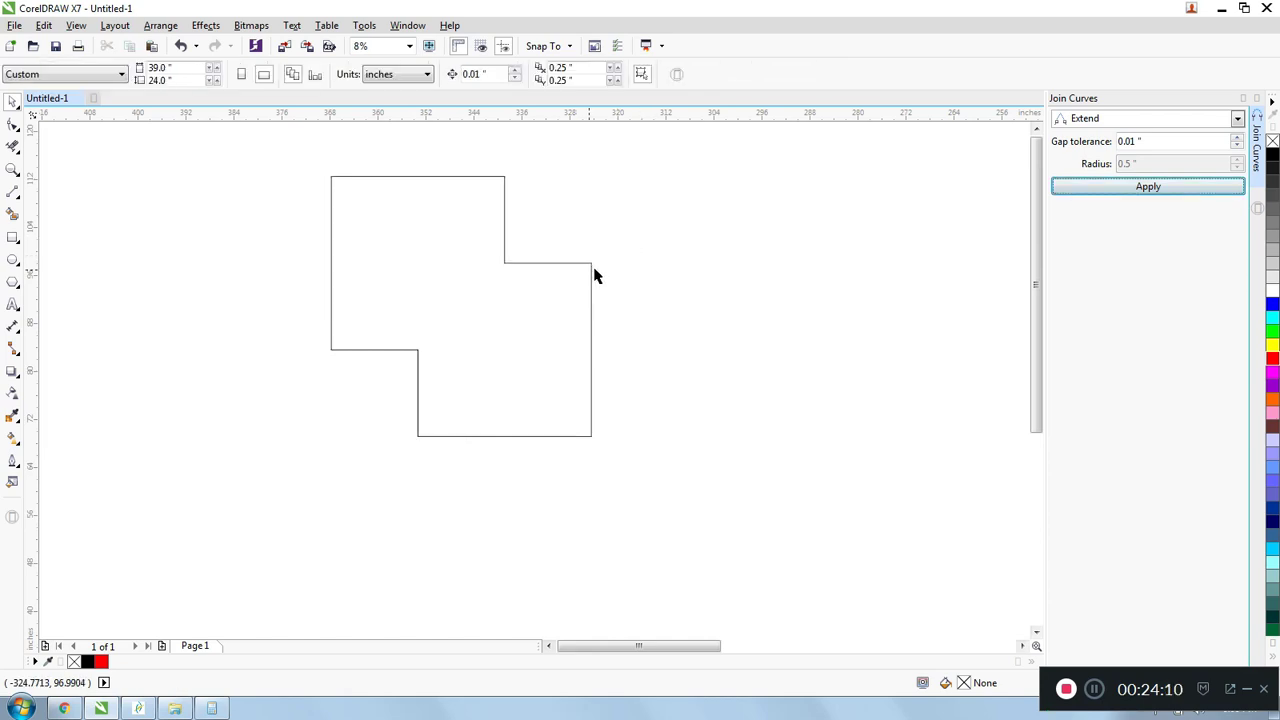
{"action": "left_click", "coordinate": [591, 269]}
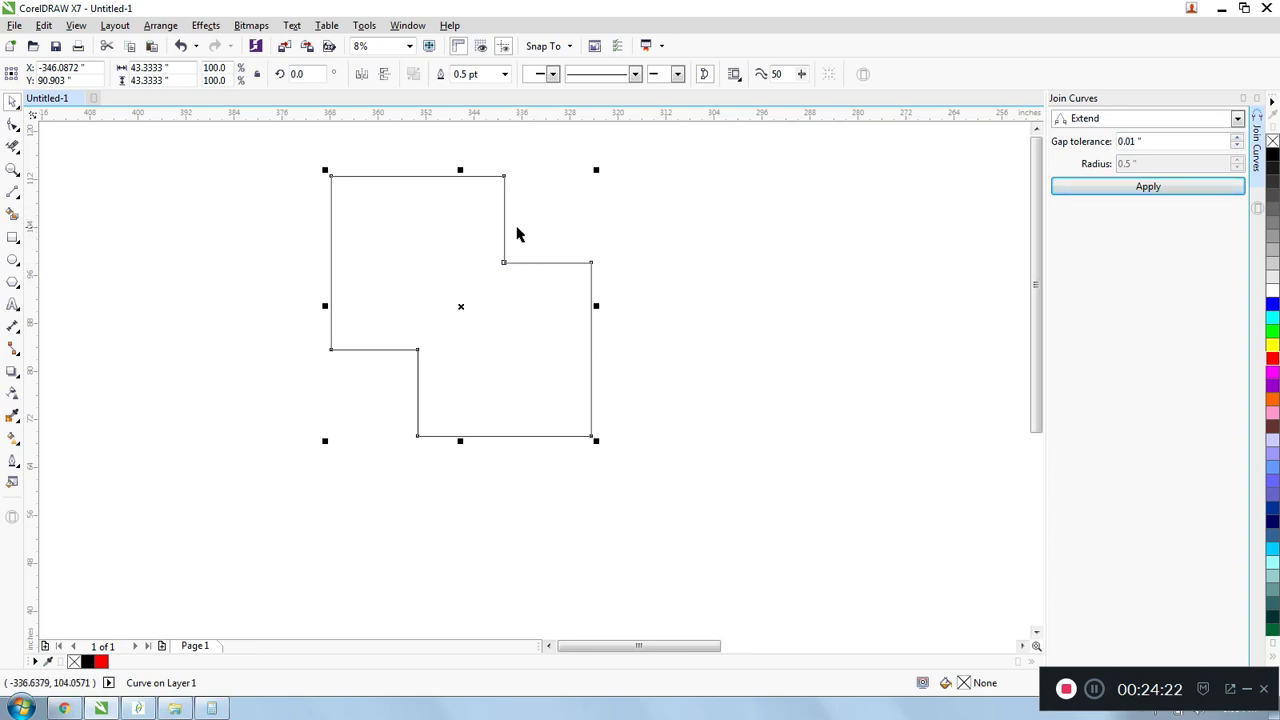
{"action": "scroll", "coordinate": [516, 235], "scroll_direction": "up", "scroll_amount": 1}
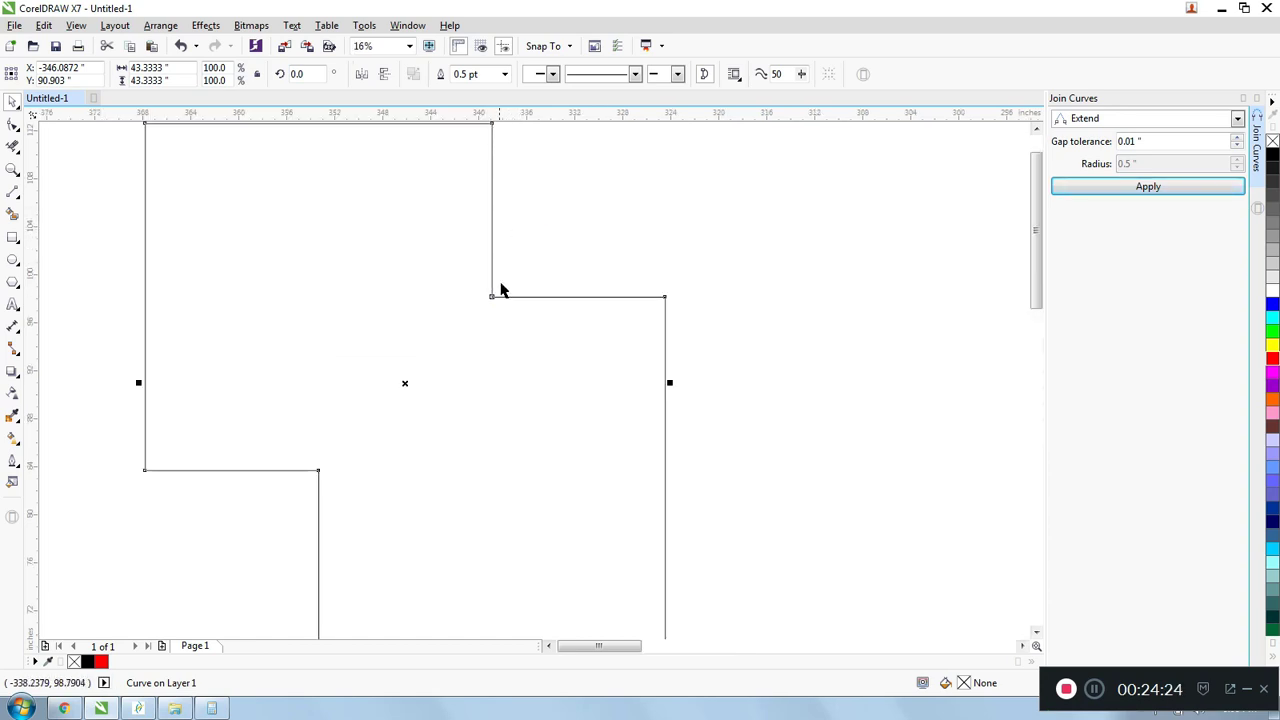
{"action": "scroll", "coordinate": [502, 285], "scroll_direction": "down", "scroll_amount": 1}
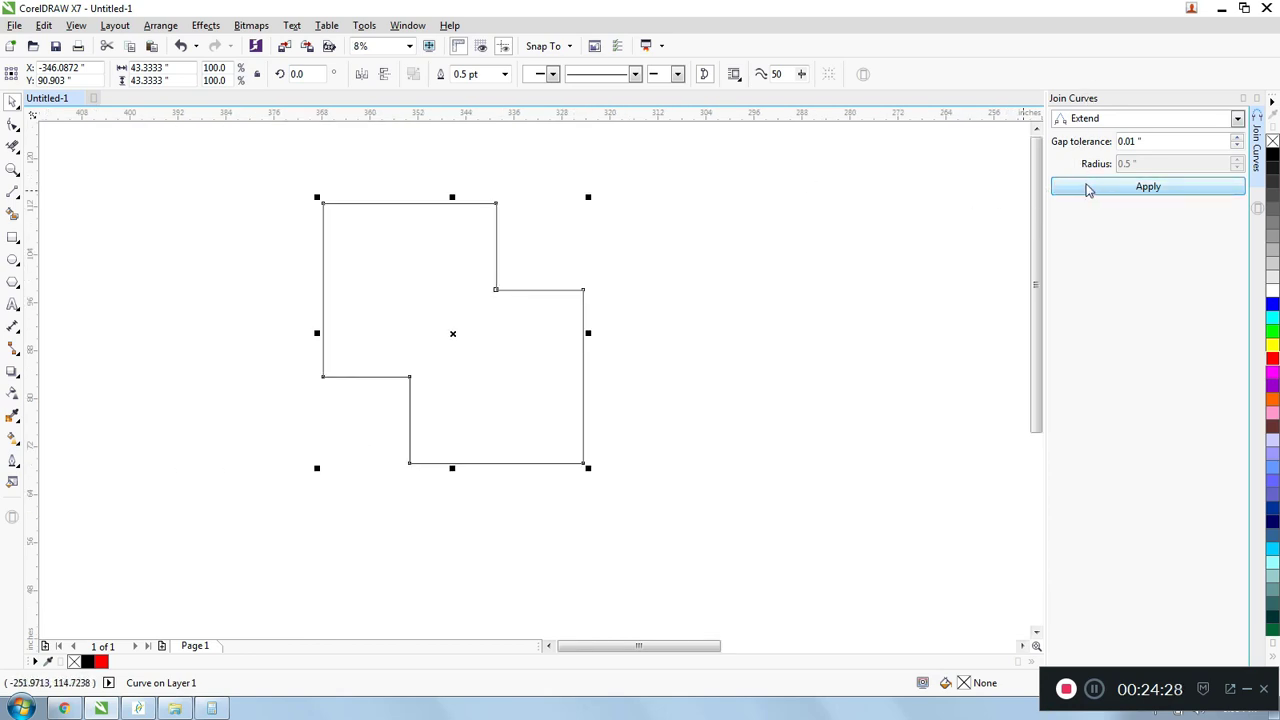
{"action": "left_click", "coordinate": [123, 187]}
{"action": "left_click", "coordinate": [12, 191]}
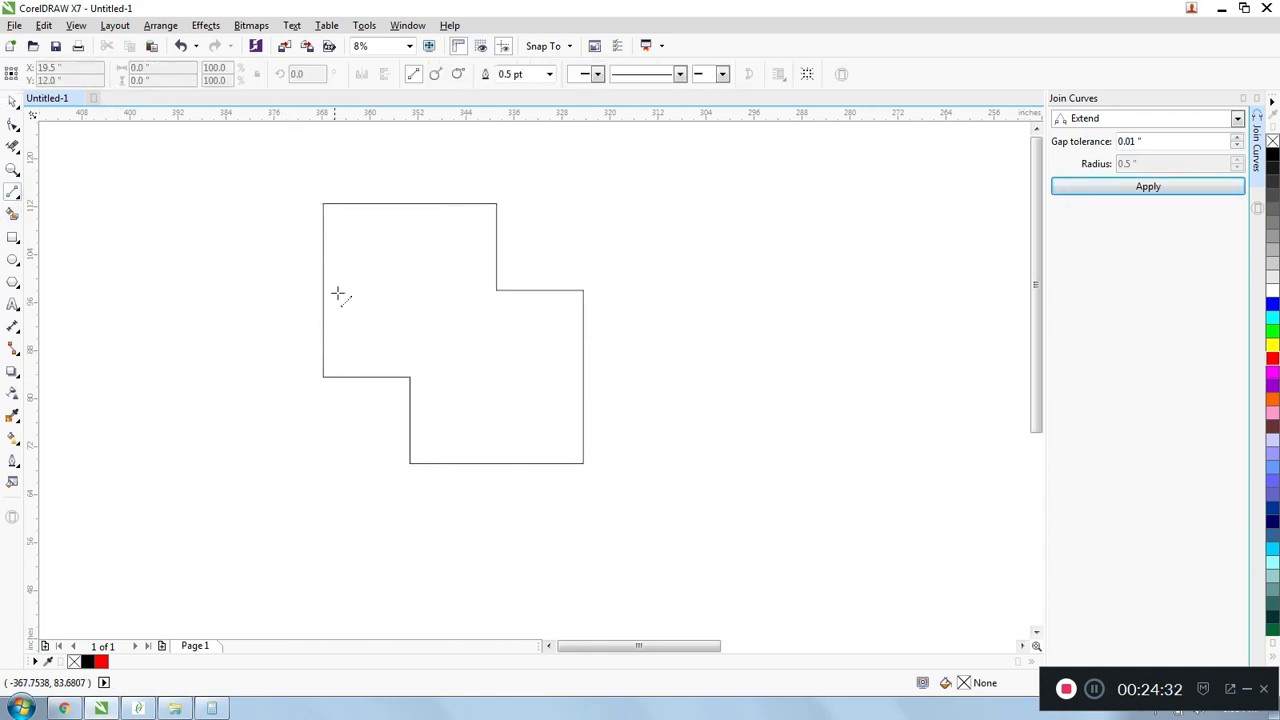
{"action": "scroll", "coordinate": [330, 250], "scroll_direction": "down", "scroll_amount": 1}
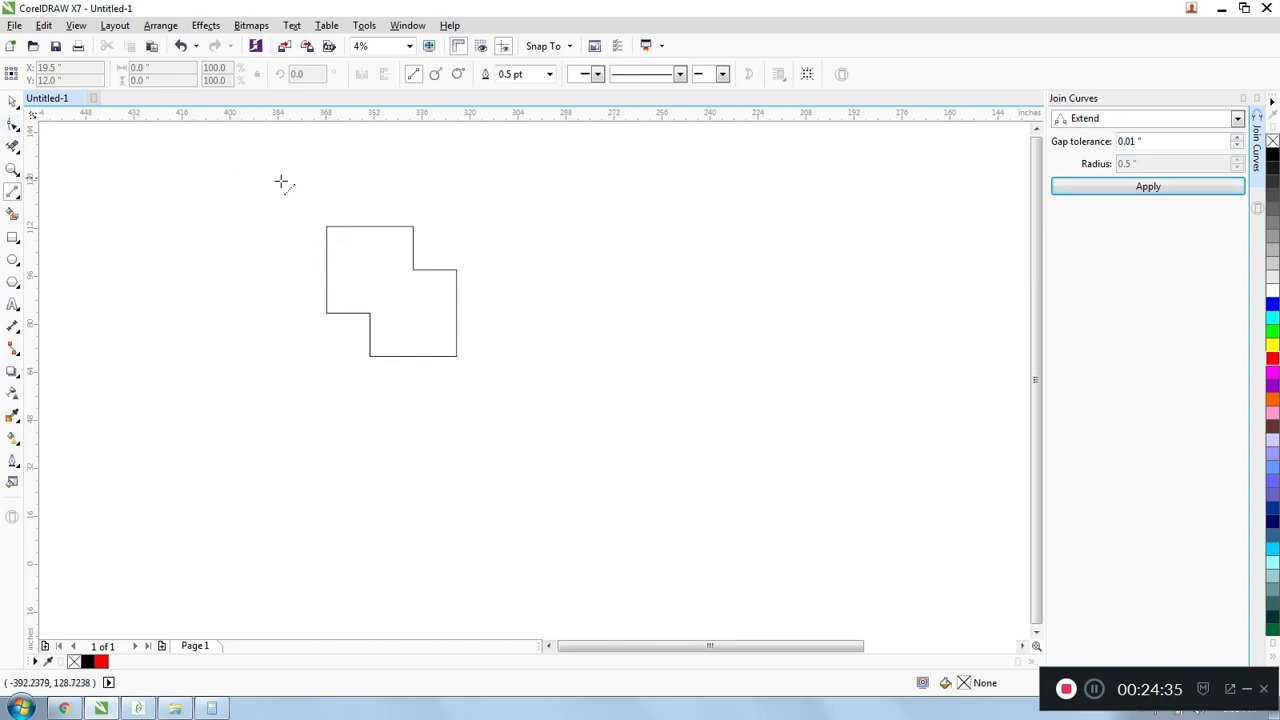
{"action": "left_click", "coordinate": [12, 102]}
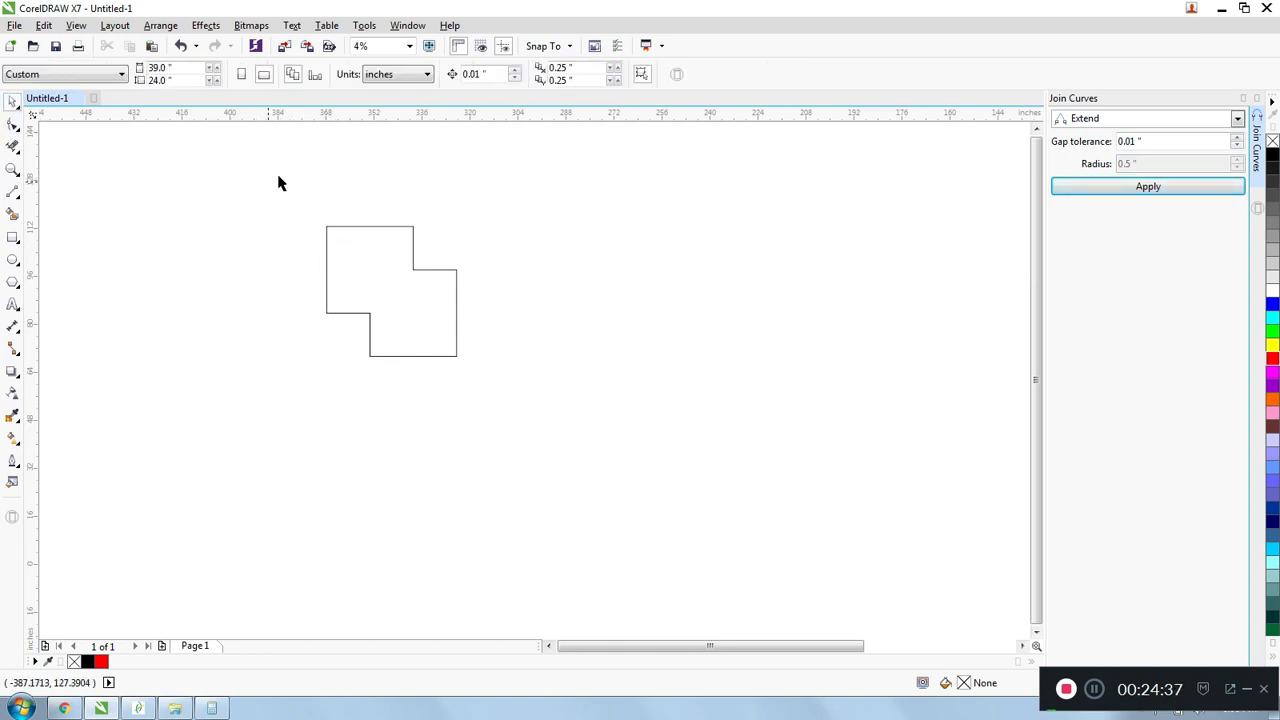
- Fill the joined stepped shape with black
{"action": "left_click", "coordinate": [360, 260]}
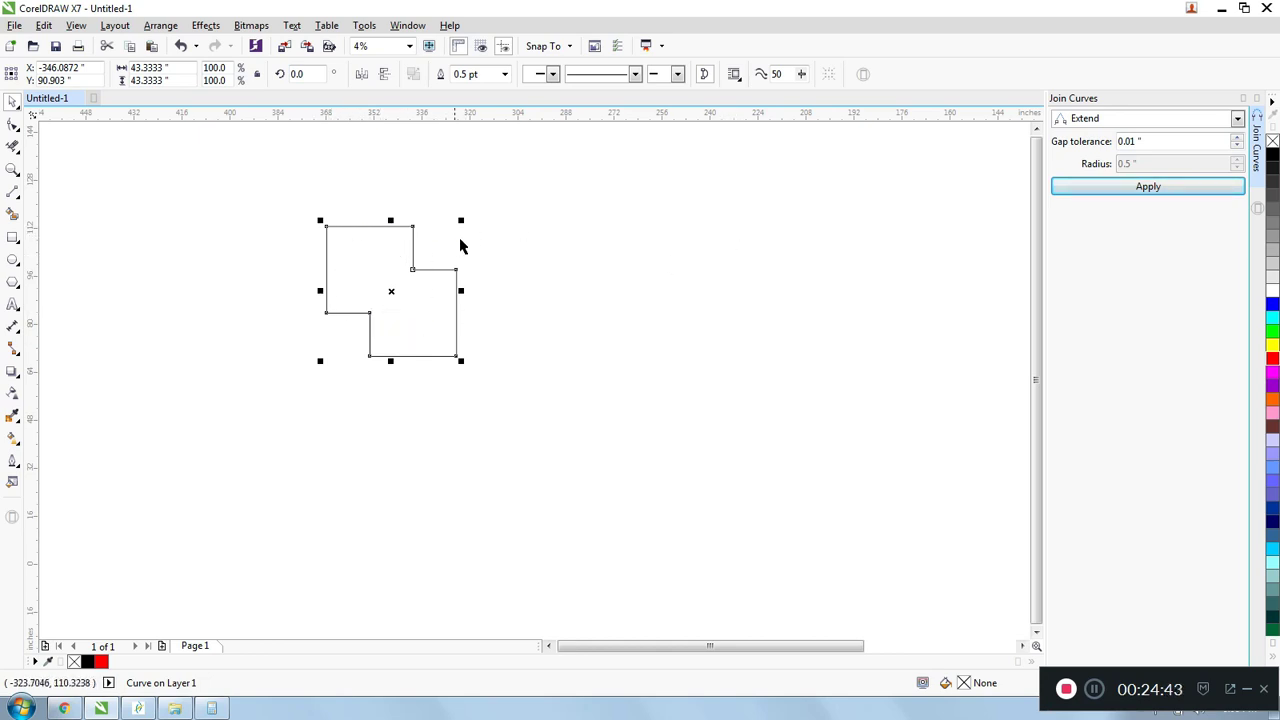
{"action": "left_click", "coordinate": [1273, 160]}
{"action": "left_click", "coordinate": [355, 222]}
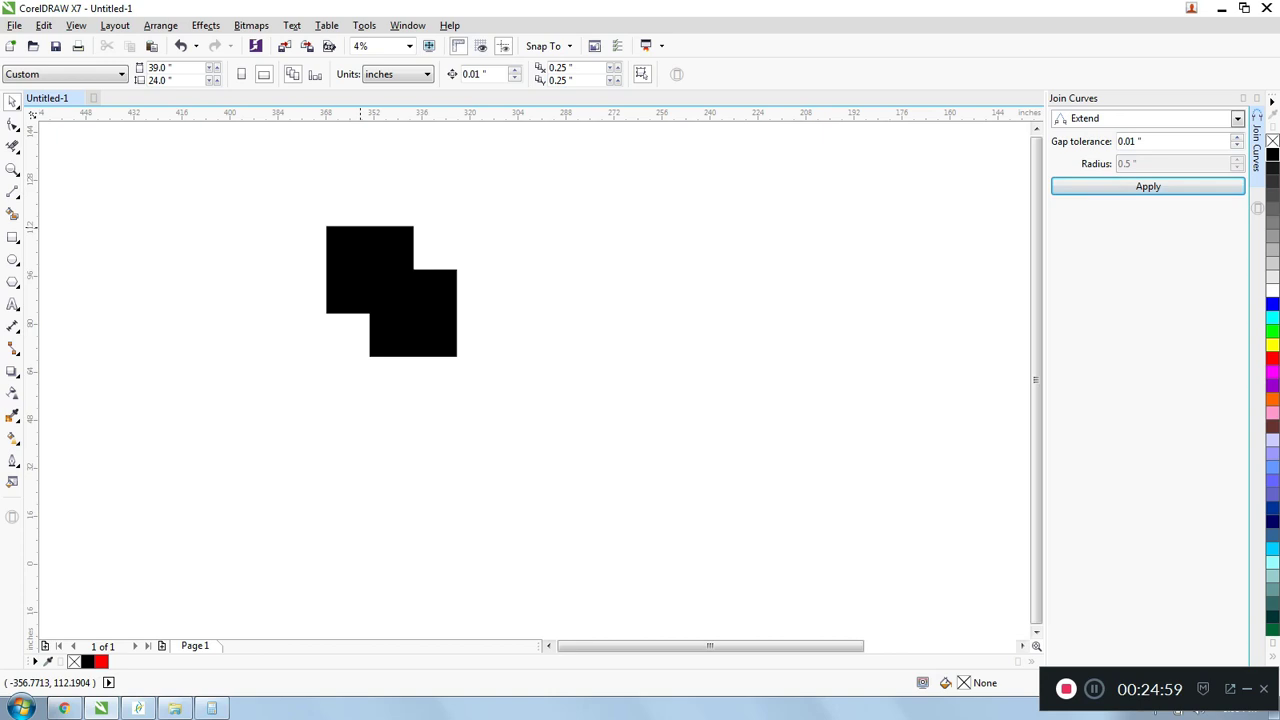
{"action": "left_click", "coordinate": [361, 228]}
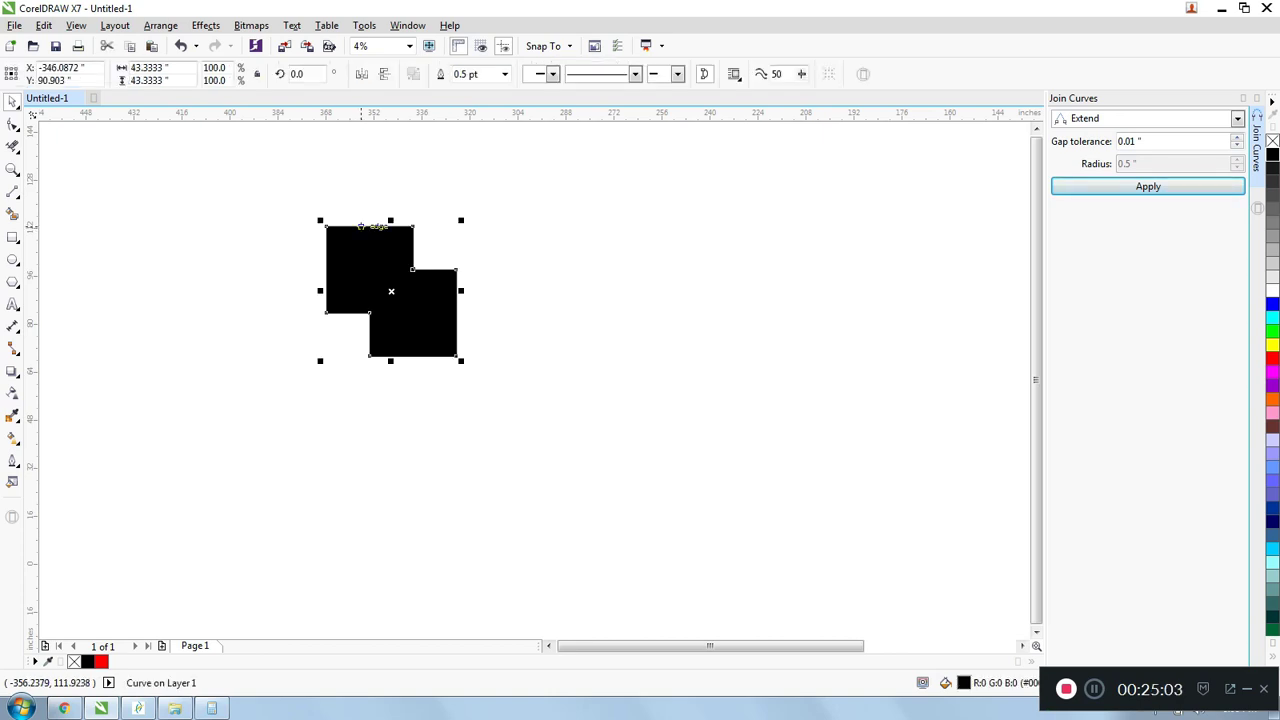
{"action": "left_click", "coordinate": [337, 200]}
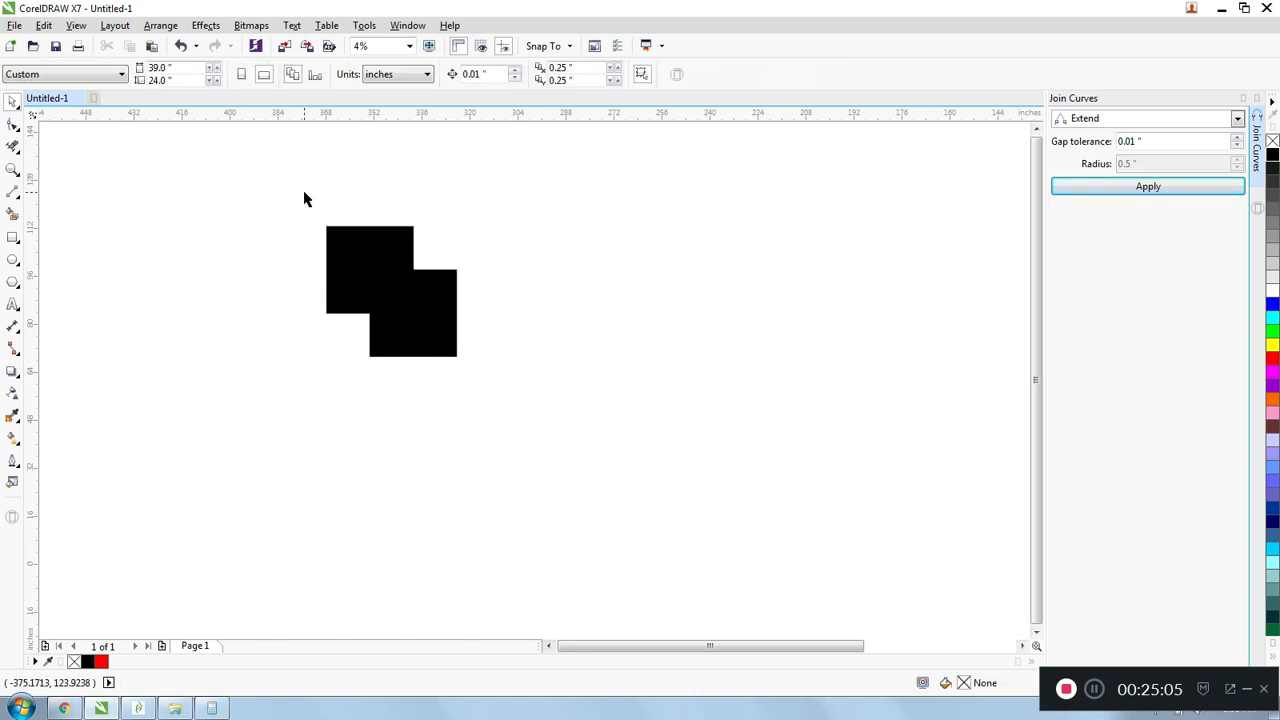
- Select the black stepped shape with a selection box around it and delete it
{"action": "left_click_drag", "start_coordinate": [617, 431], "coordinate": [633, 442]}
{"action": "scroll", "coordinate": [421, 267], "scroll_direction": "down", "scroll_amount": 1}
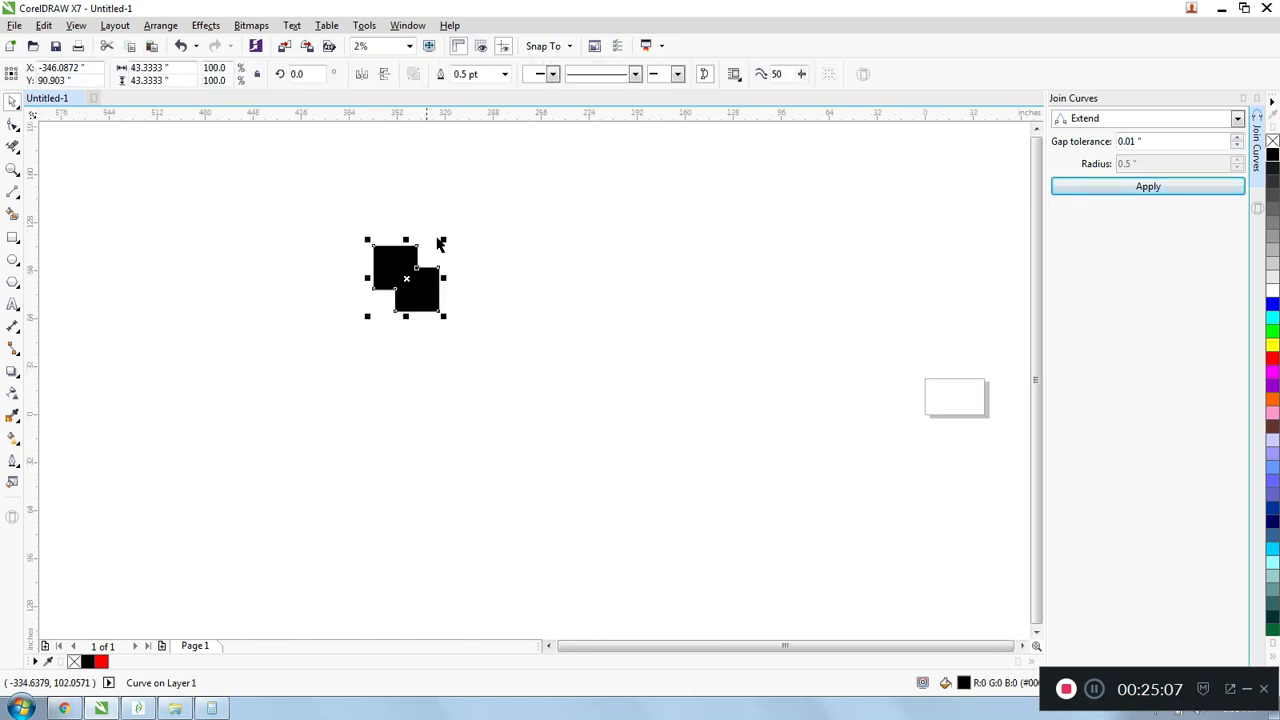
{"action": "scroll", "coordinate": [393, 233], "scroll_direction": "down", "scroll_amount": 1}
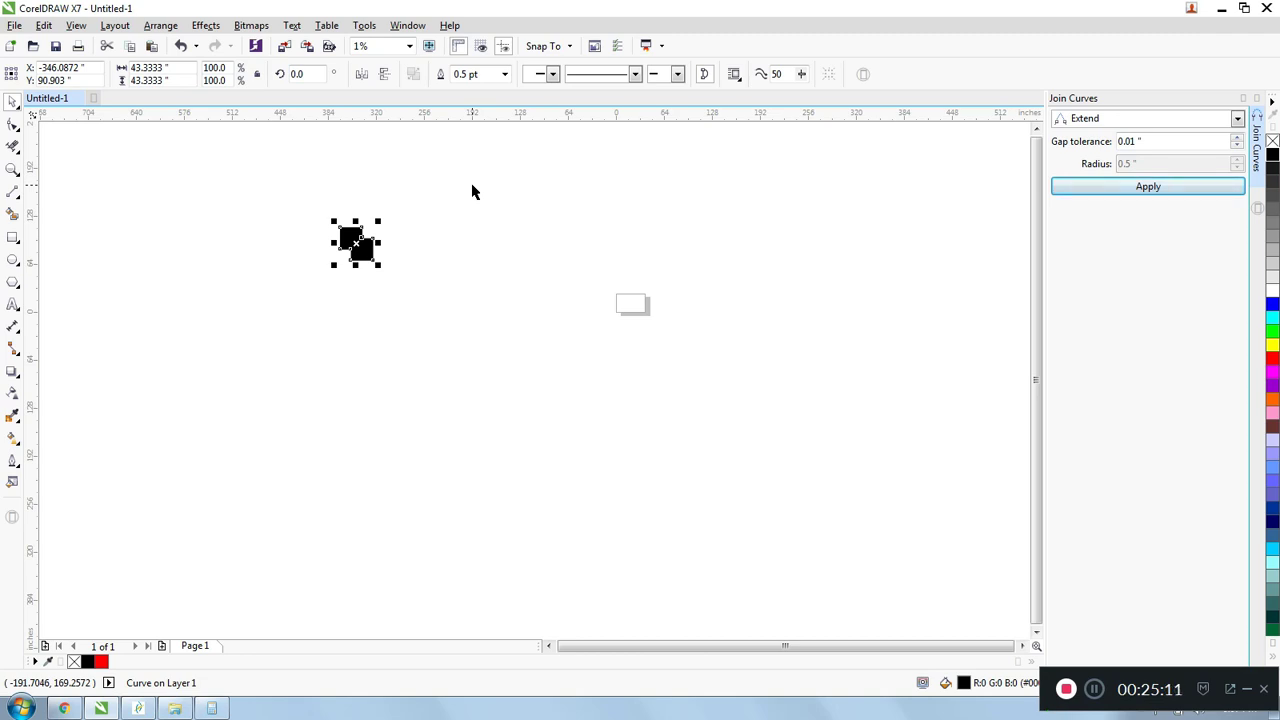
{"action": "left_click_drag", "start_coordinate": [260, 175], "coordinate": [897, 532]}
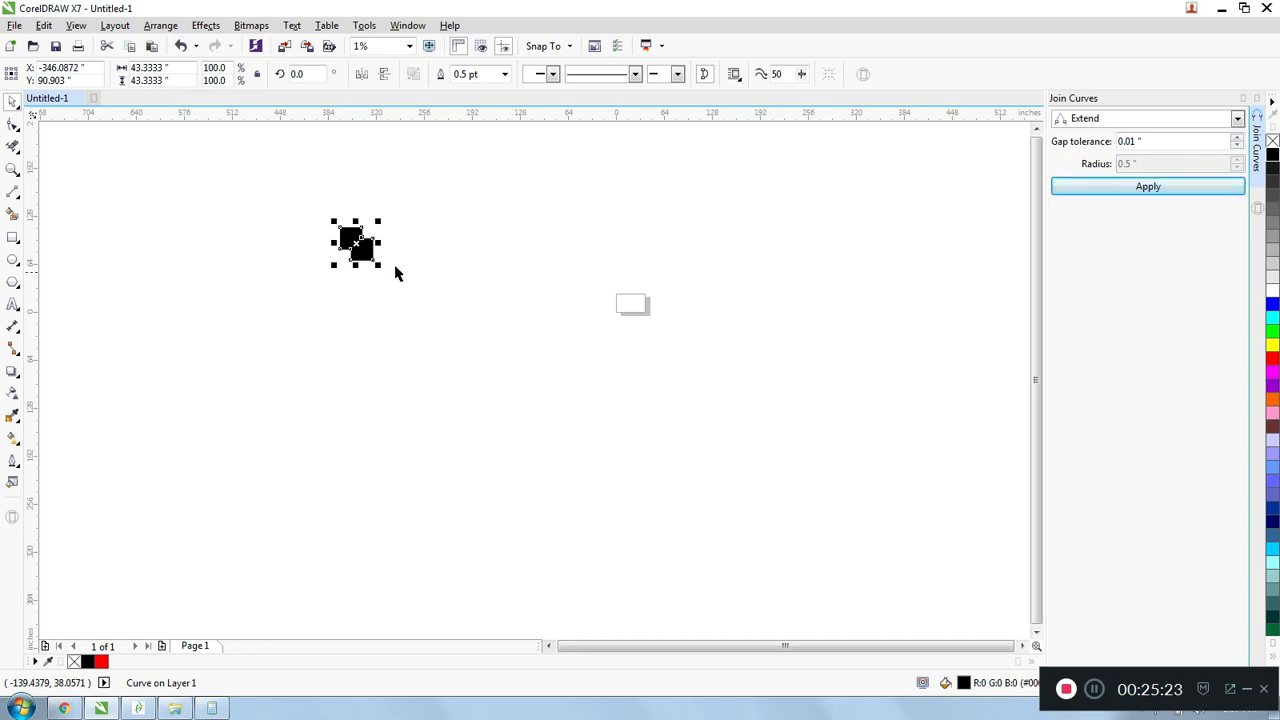
{"action": "scroll", "coordinate": [398, 236], "scroll_direction": "up", "scroll_amount": 2}
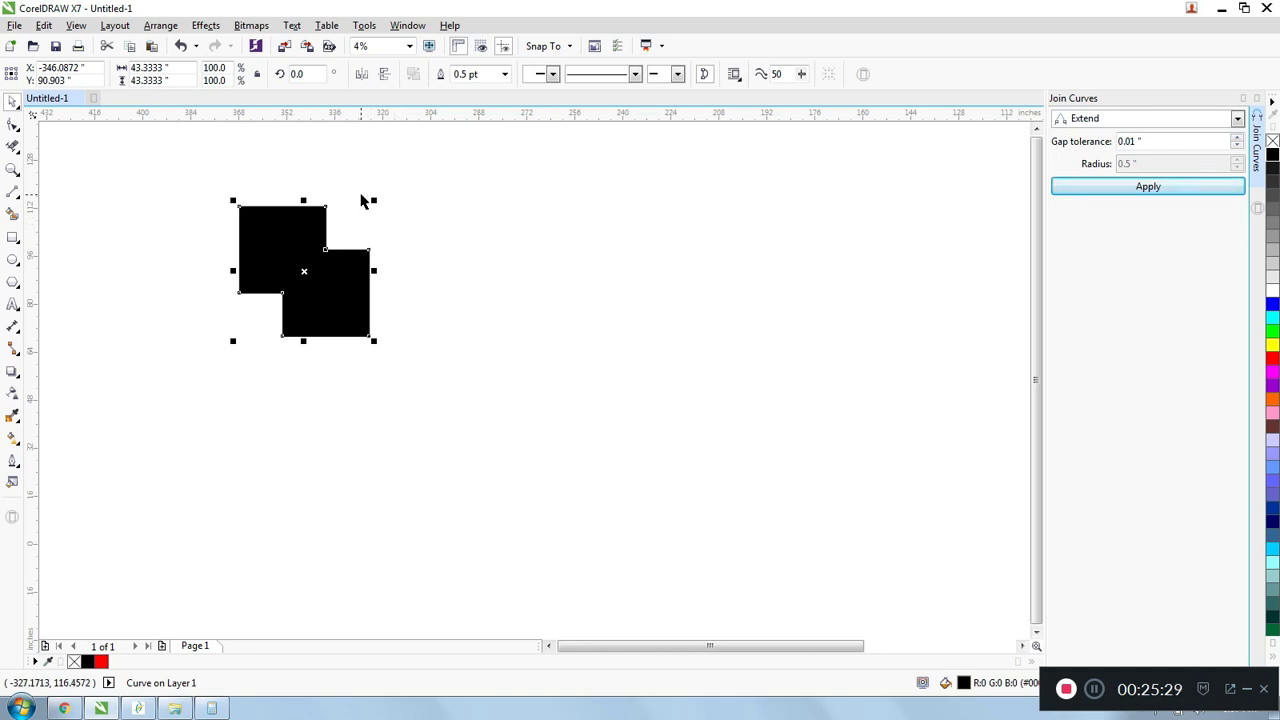
{"action": "left_click", "coordinate": [366, 202]}
{"action": "scroll", "coordinate": [371, 217], "scroll_direction": "down", "scroll_amount": 1}
{"action": "left_click_drag", "start_coordinate": [246, 157], "coordinate": [563, 446]}
{"action": "key", "text": "Delete"}
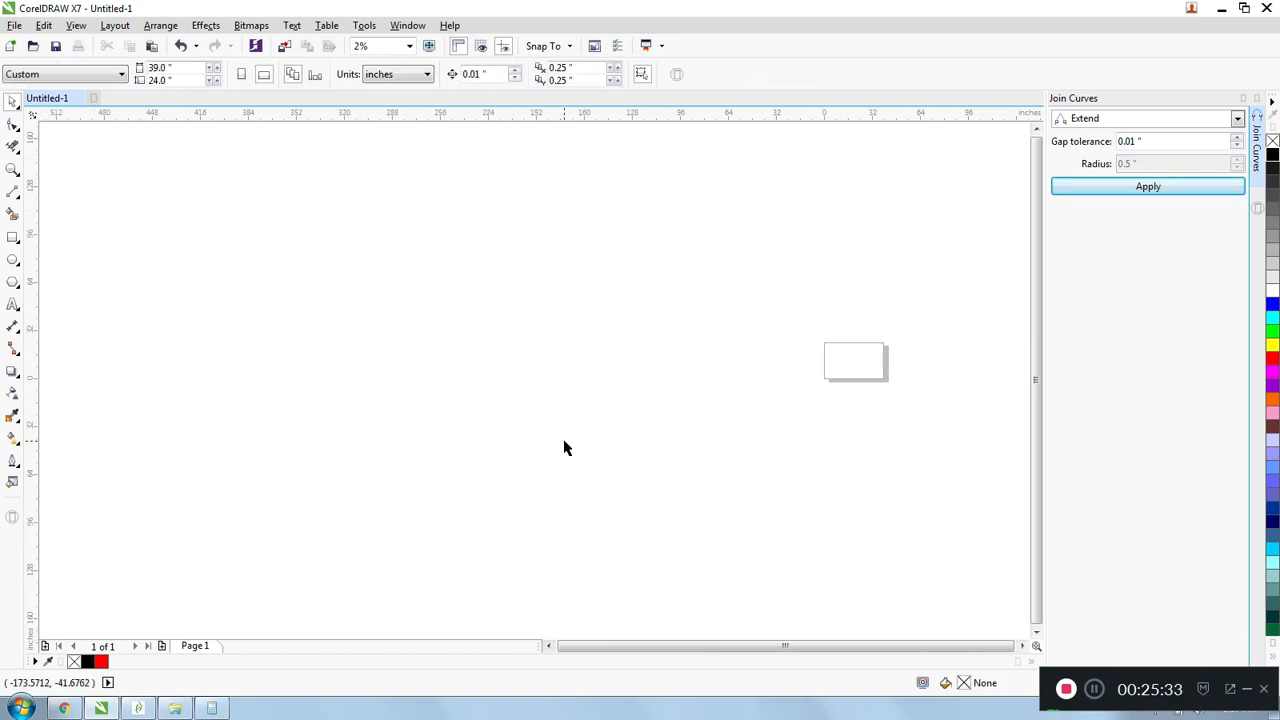
- Draw a square about 98.7 inches on each side, to the left of the page
{"action": "left_click", "coordinate": [13, 237]}
{"action": "left_click_drag", "start_coordinate": [281, 190], "coordinate": [434, 342]}
- Open the Contour settings for the selected square and choose an inside contour
{"action": "left_click", "coordinate": [180, 27]}
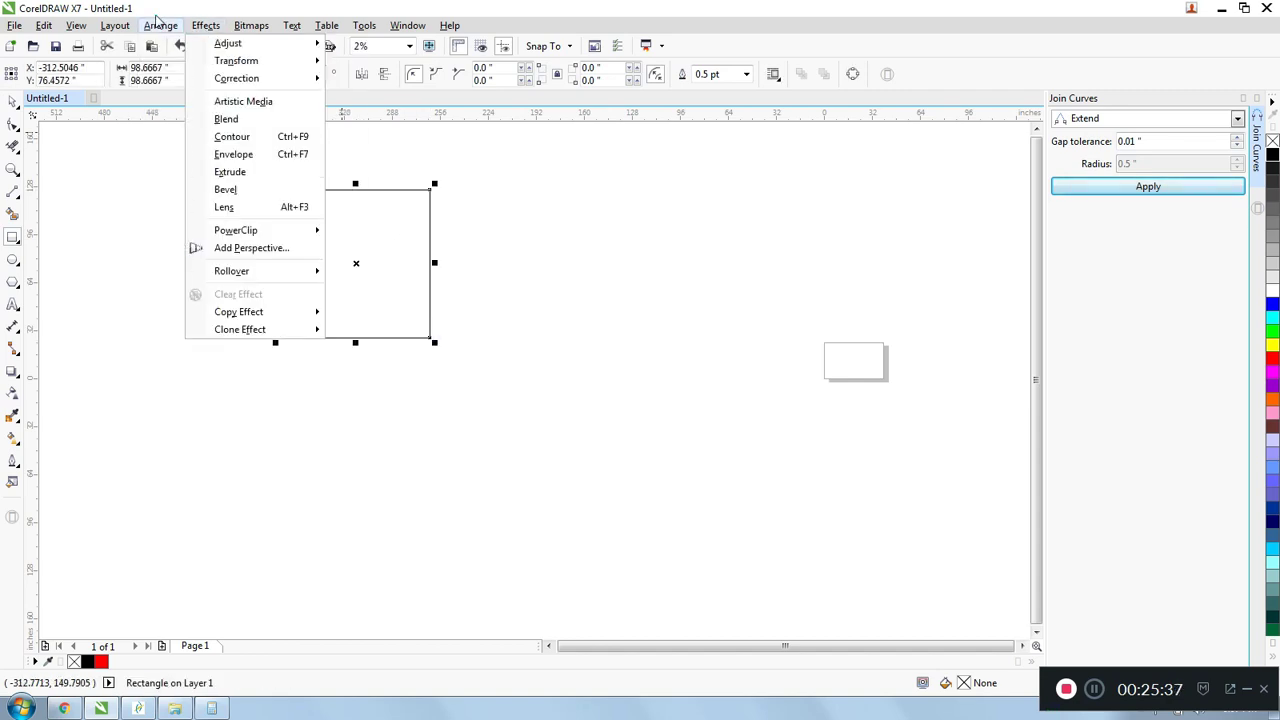
{"action": "mouse_move", "coordinate": [172, 47]}
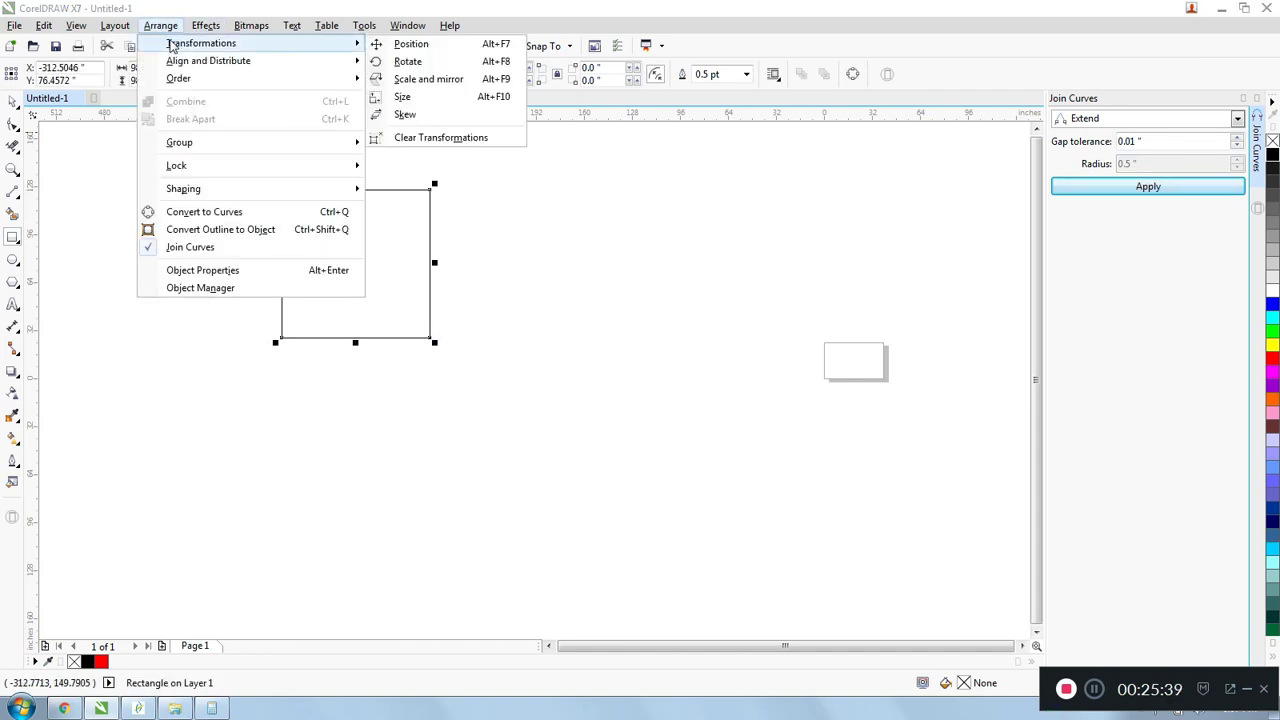
{"action": "mouse_move", "coordinate": [227, 63]}
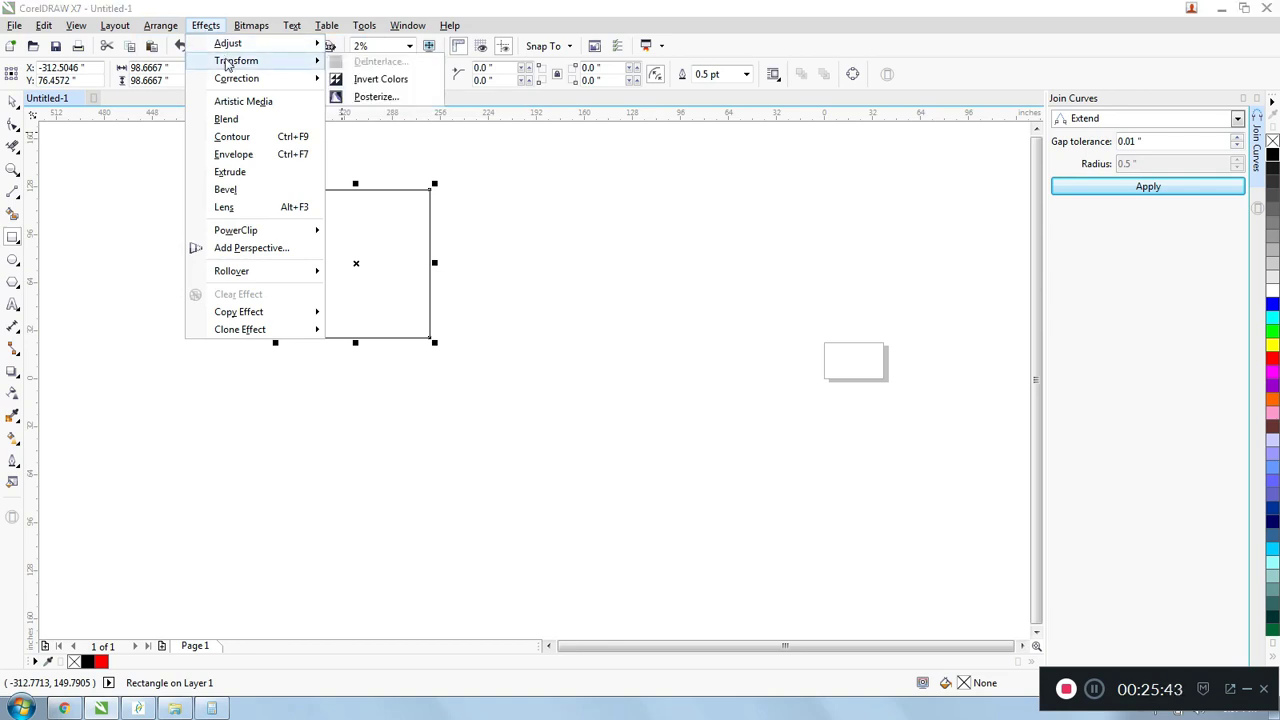
{"action": "left_click", "coordinate": [232, 137]}
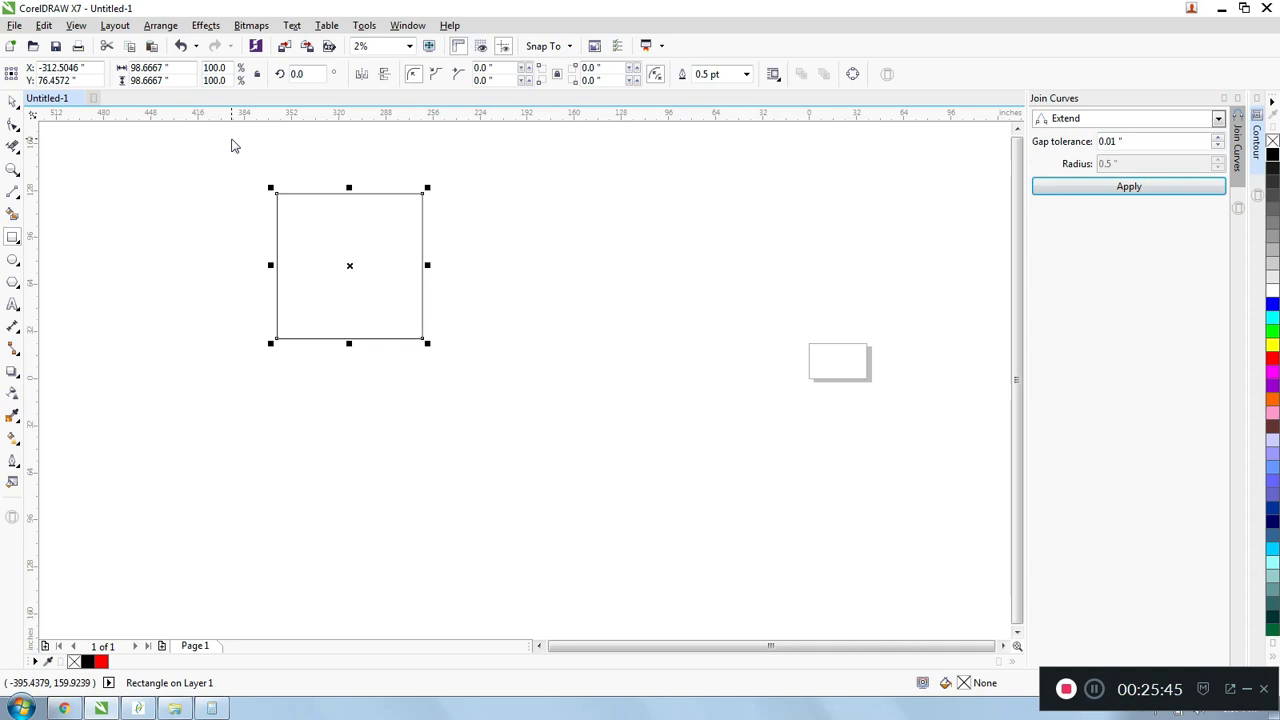
{"action": "left_click", "coordinate": [1257, 147]}
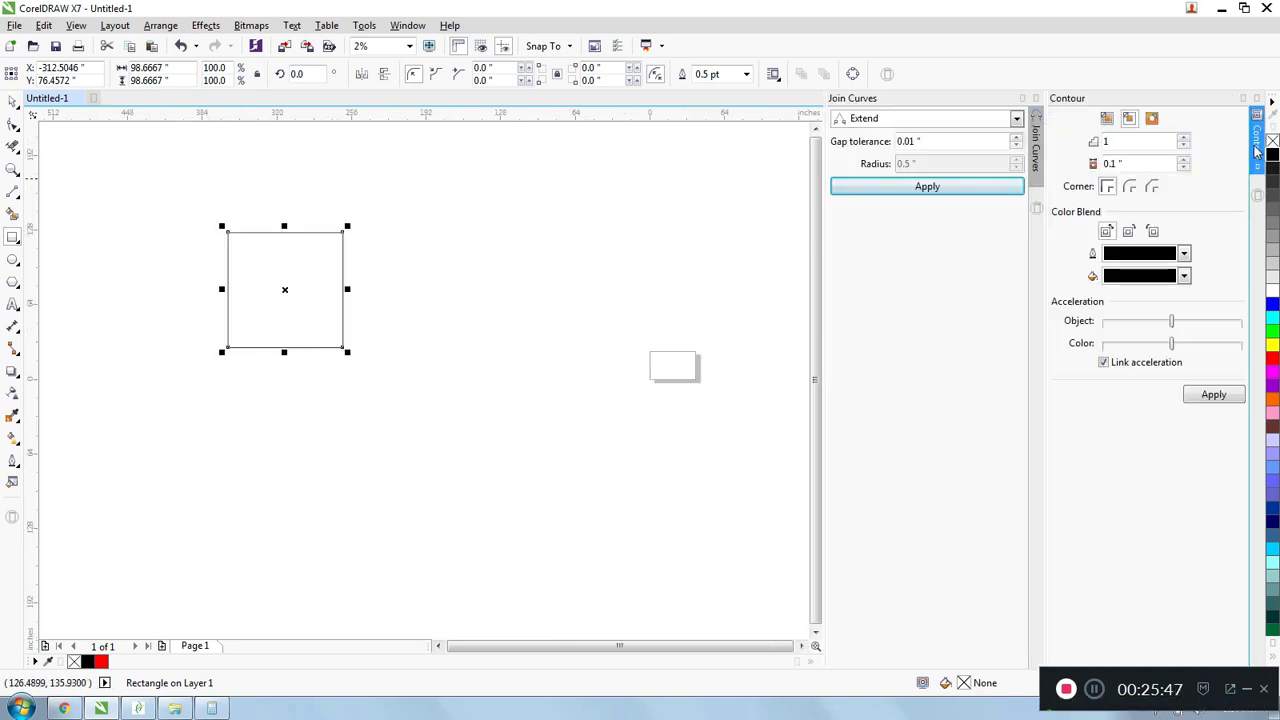
{"action": "left_click", "coordinate": [1135, 121]}
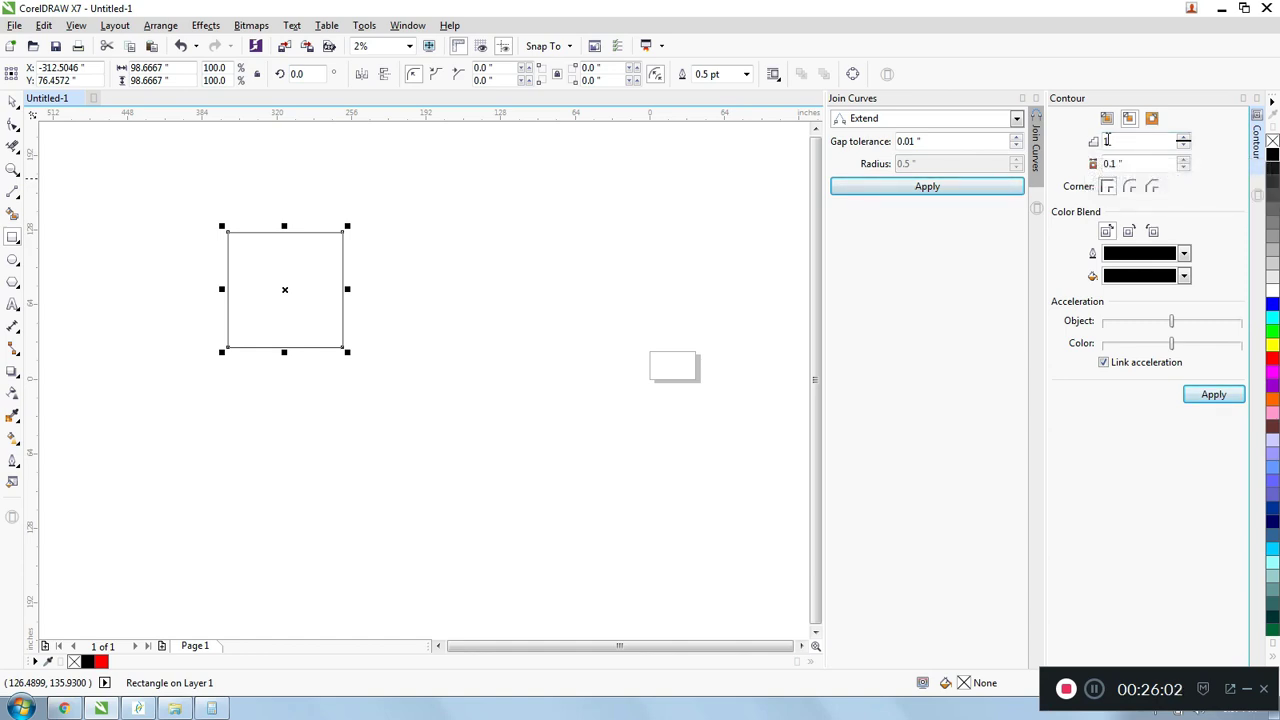
{"action": "left_click", "coordinate": [1131, 163]}
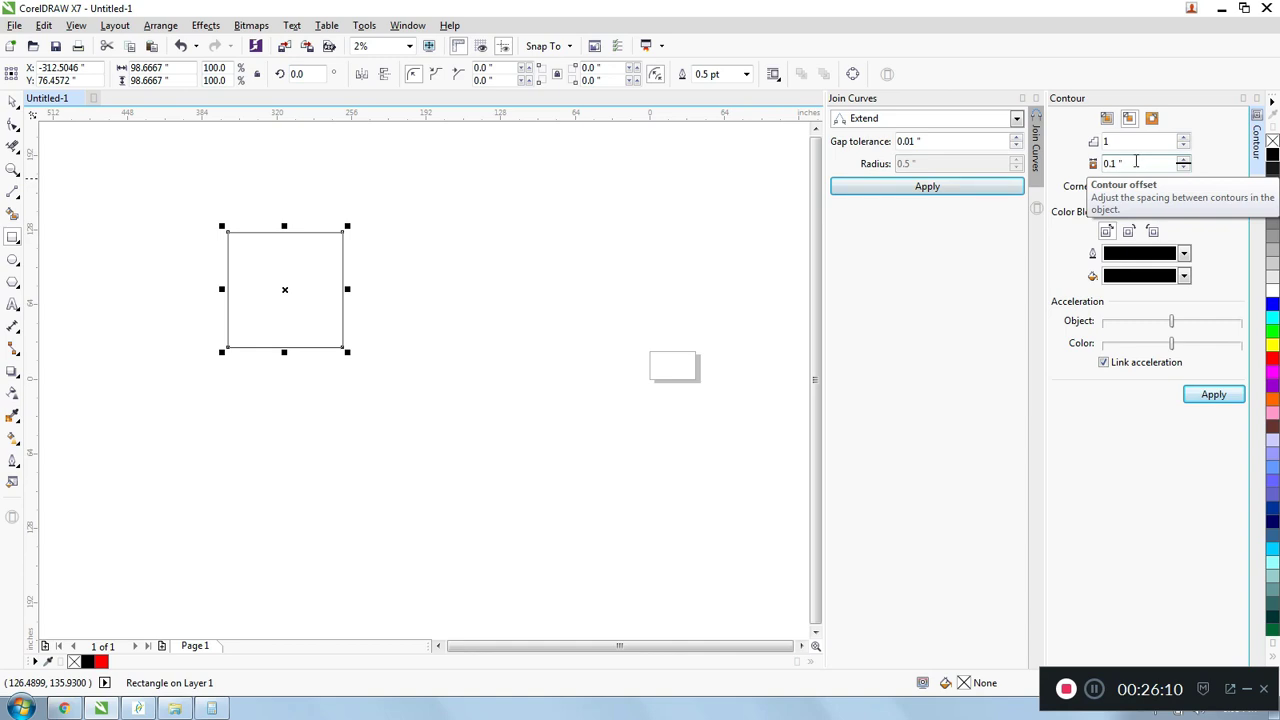
{"action": "double_click", "coordinate": [1136, 162]}
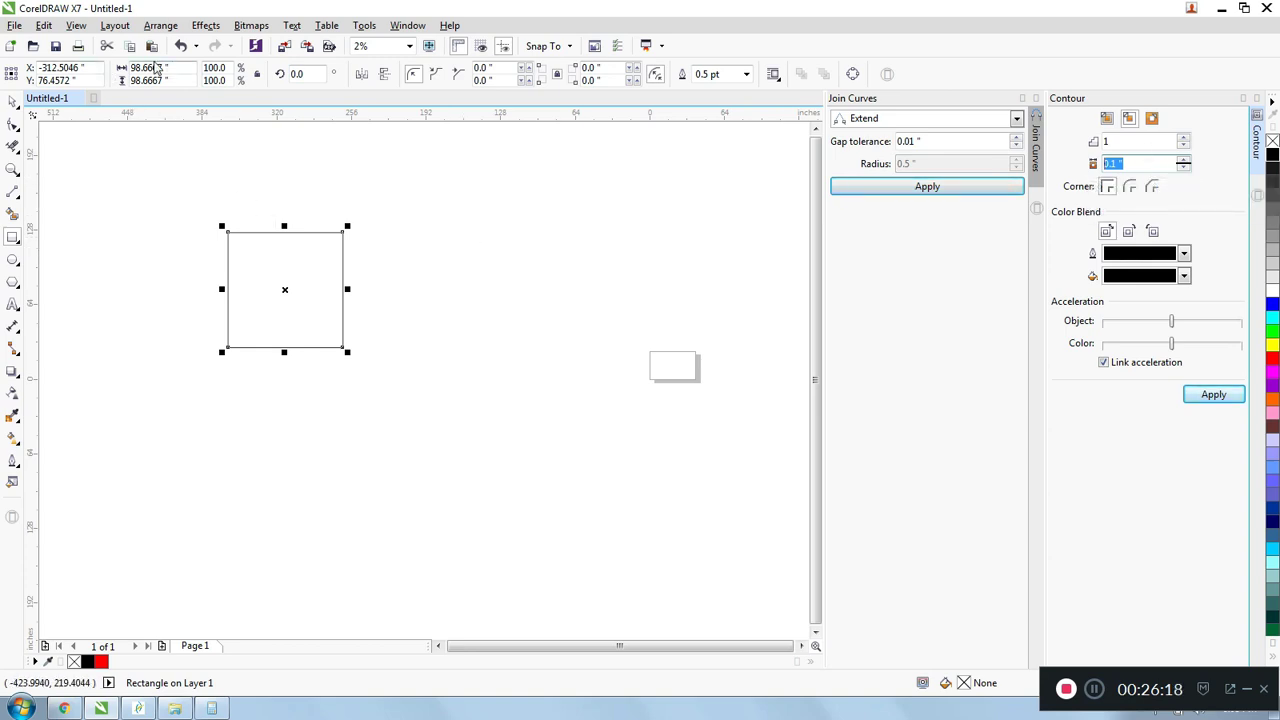
- Scale the square down, lock its proportions and set its width and height to 24 inches
{"action": "left_click_drag", "start_coordinate": [222, 226], "coordinate": [311, 317]}
{"action": "scroll", "coordinate": [329, 312], "scroll_direction": "up", "scroll_amount": 2}
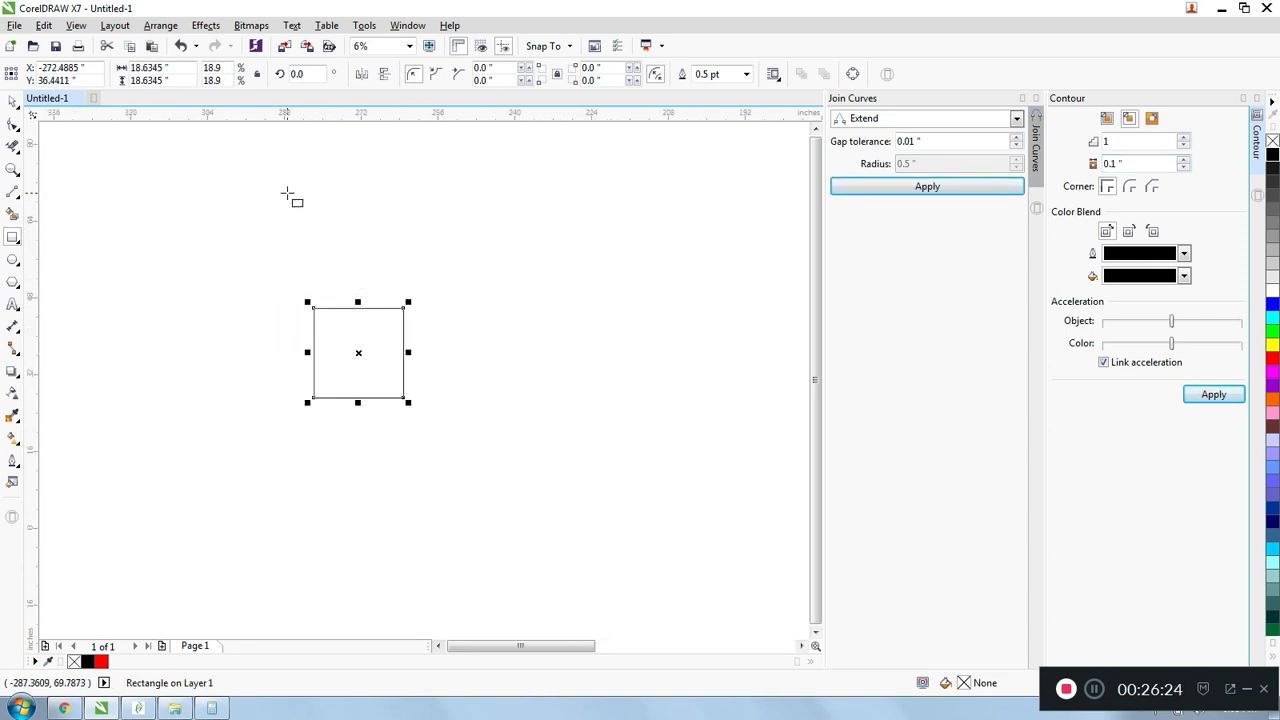
{"action": "left_click", "coordinate": [148, 67]}
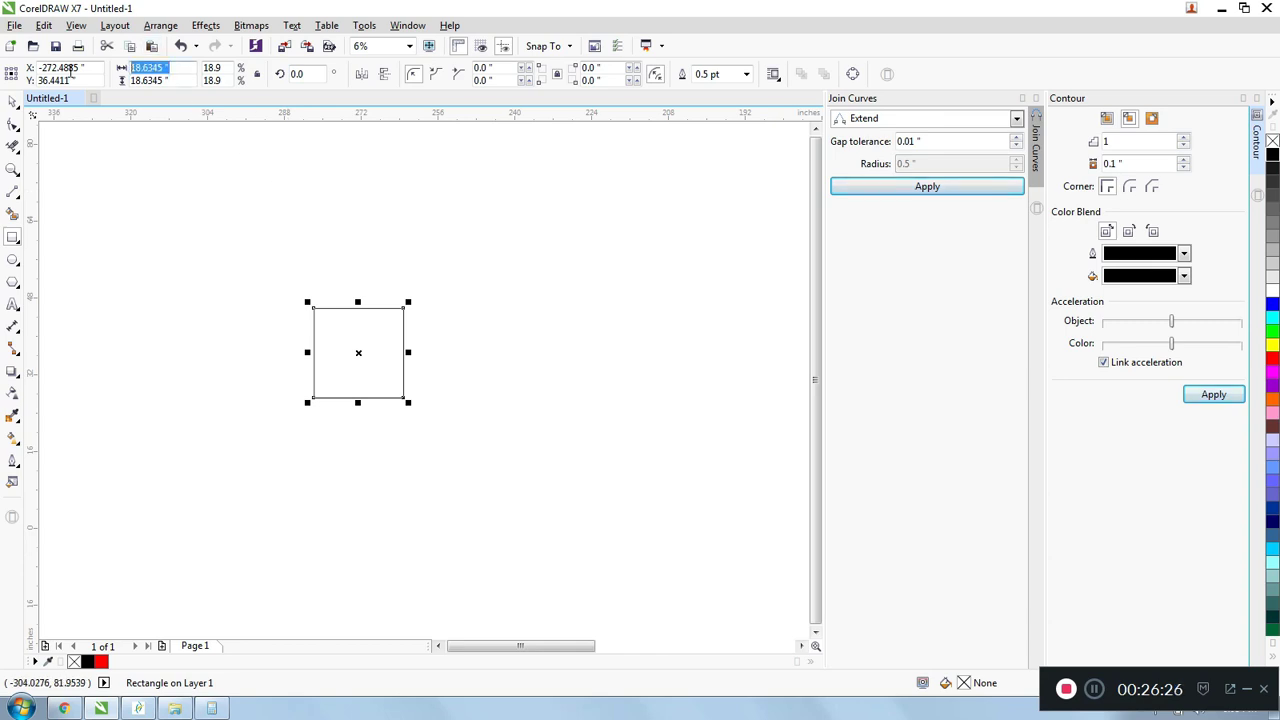
{"action": "left_click", "coordinate": [258, 76]}
{"action": "double_click", "coordinate": [183, 67]}
{"action": "type", "text": "24"}
{"action": "key", "text": "Return"}
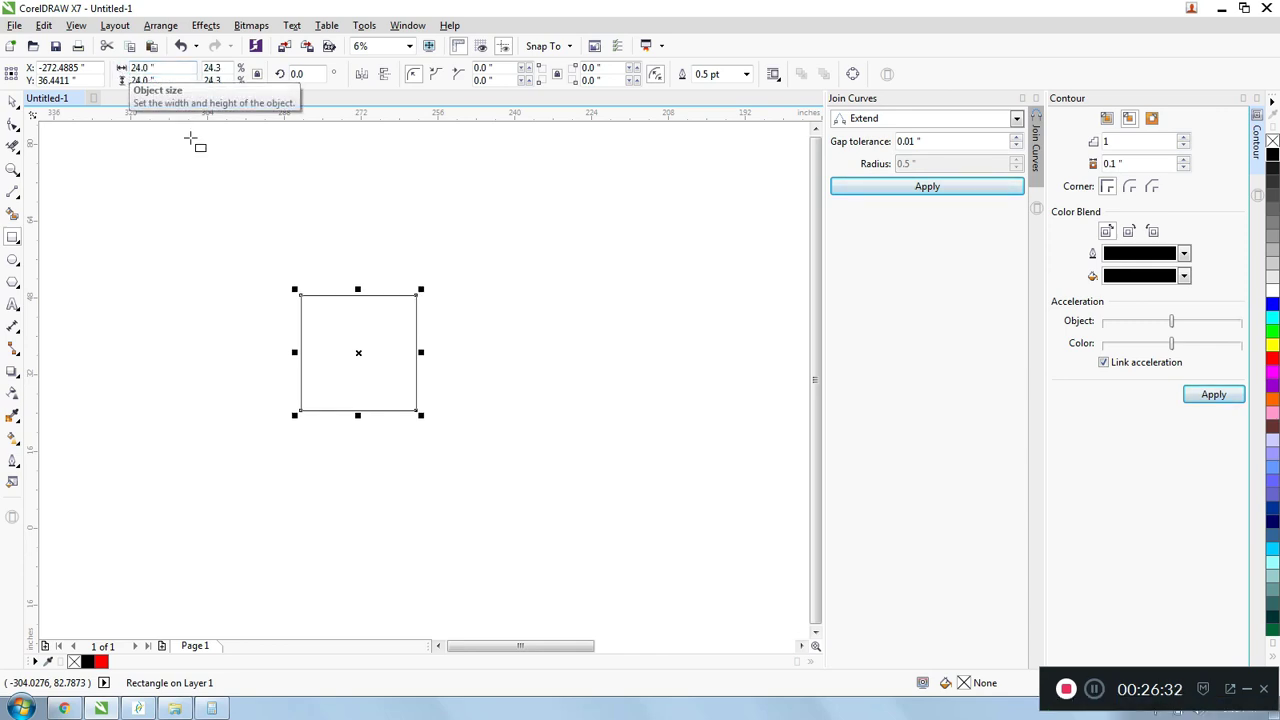
{"action": "key", "text": "Escape"}
{"action": "left_click", "coordinate": [12, 101]}
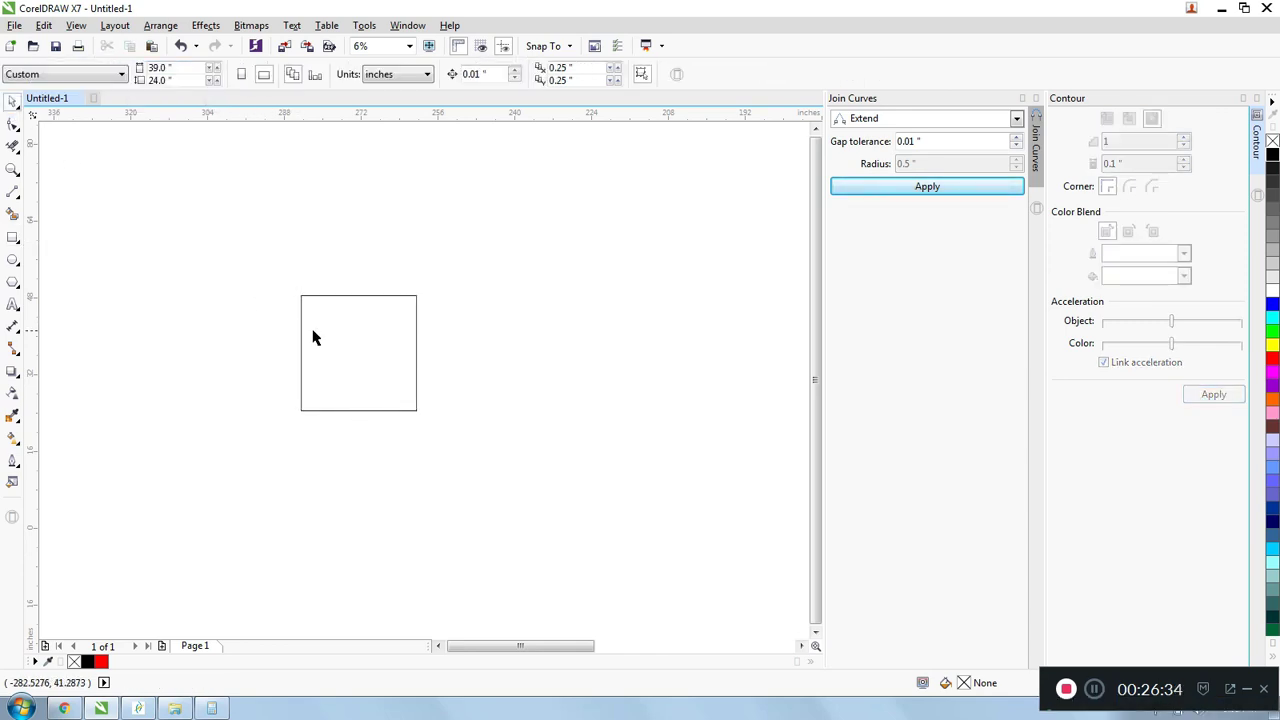
- Apply a one-step inside contour with a 1-inch offset to the 24-inch square
{"action": "scroll", "coordinate": [311, 337], "scroll_direction": "up", "scroll_amount": 1}
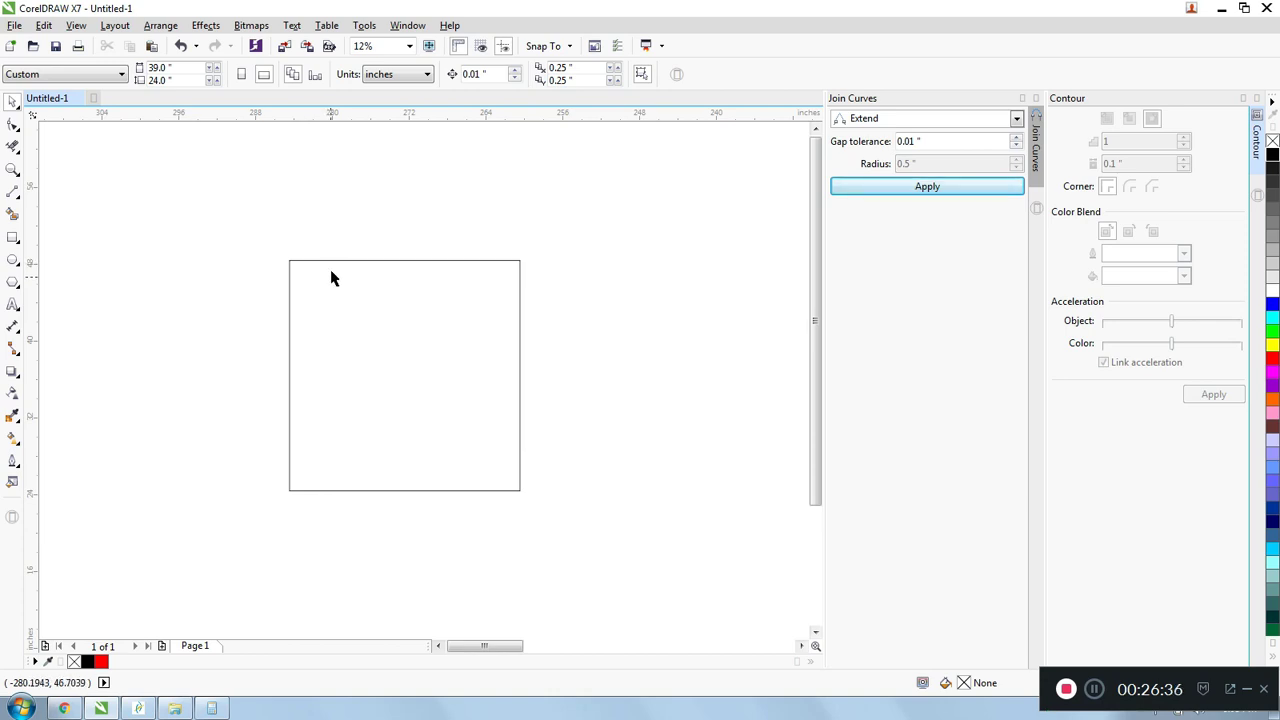
{"action": "left_click", "coordinate": [405, 259]}
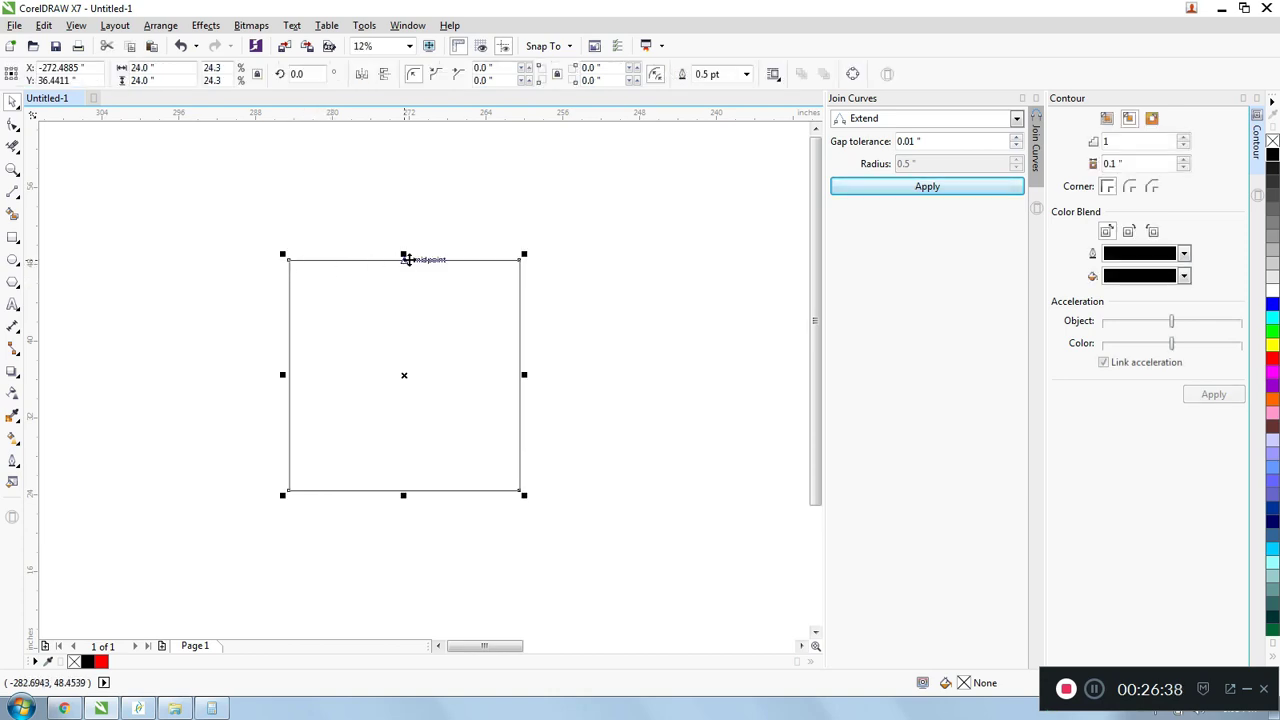
{"action": "type", "text": "1"}
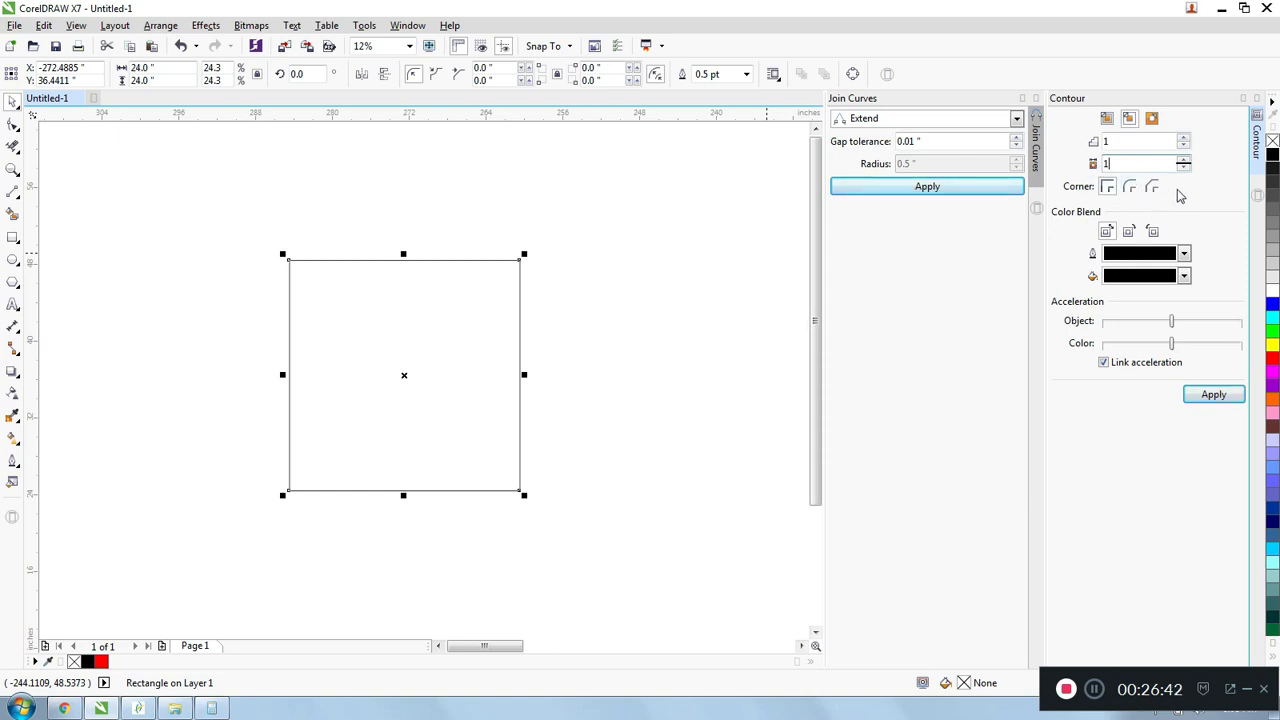
{"action": "left_click", "coordinate": [1211, 400]}
{"action": "left_click", "coordinate": [455, 230]}
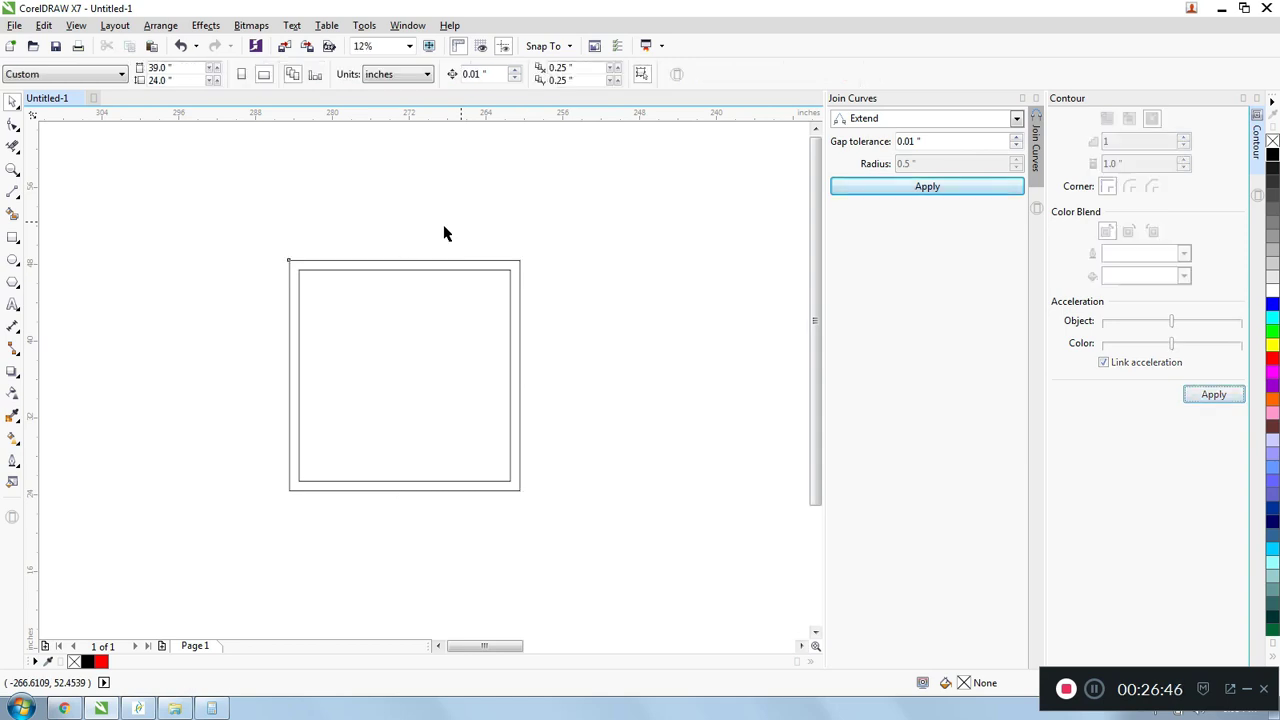
- Examine the square and its inside contour up close and from afar, selecting the outer outline
{"action": "scroll", "coordinate": [331, 283], "scroll_direction": "up", "scroll_amount": 1}
{"action": "scroll", "coordinate": [335, 250], "scroll_direction": "down", "scroll_amount": 1}
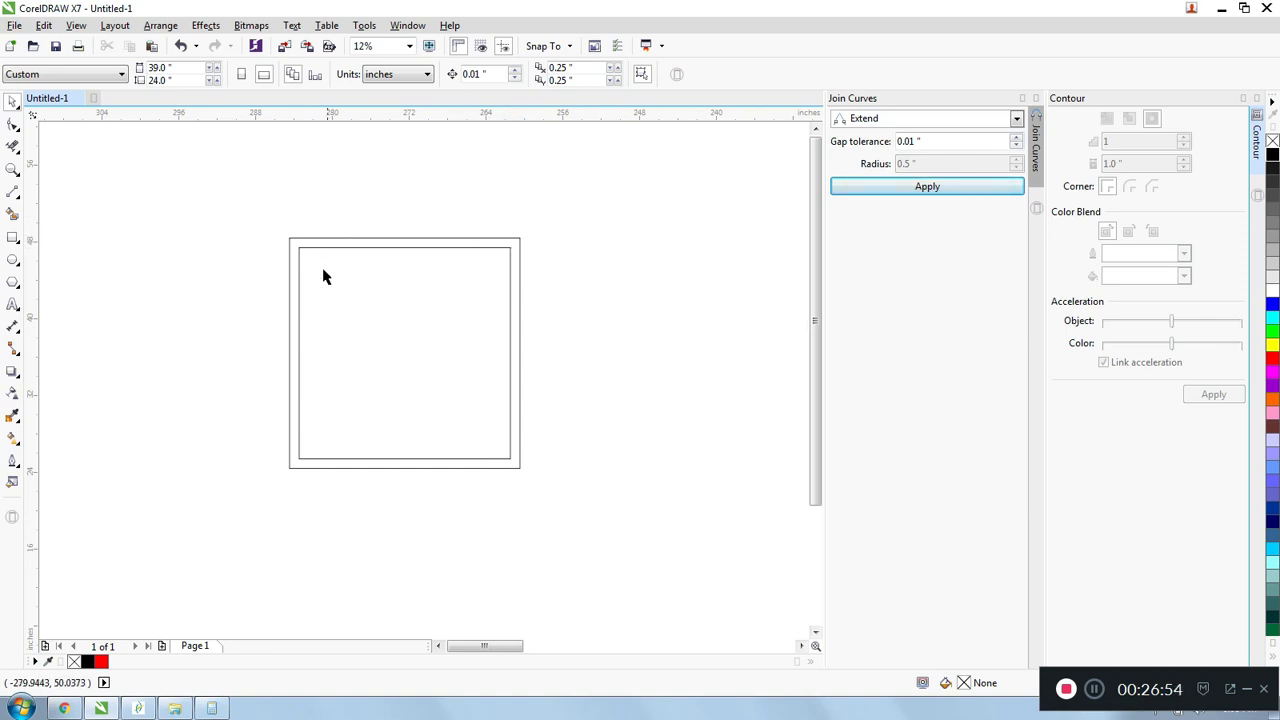
{"action": "scroll", "coordinate": [323, 274], "scroll_direction": "down", "scroll_amount": 1}
{"action": "scroll", "coordinate": [287, 336], "scroll_direction": "down", "scroll_amount": 1}
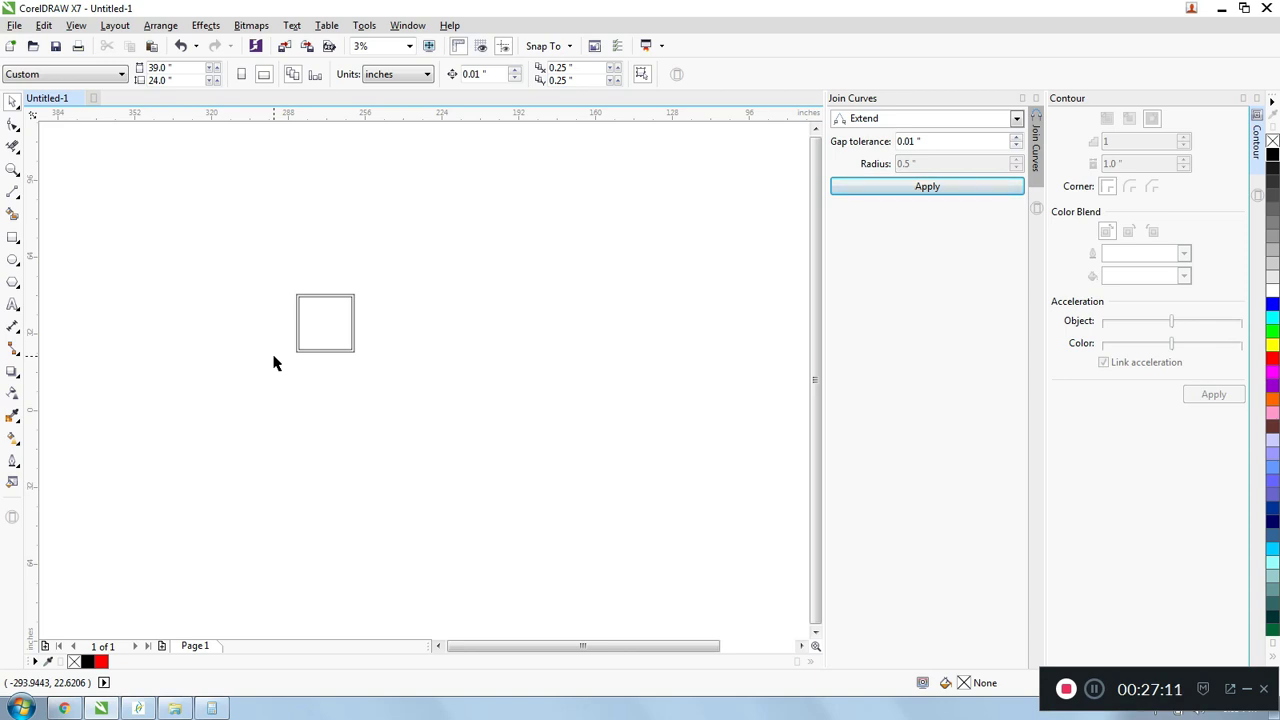
{"action": "scroll", "coordinate": [318, 299], "scroll_direction": "up", "scroll_amount": 2}
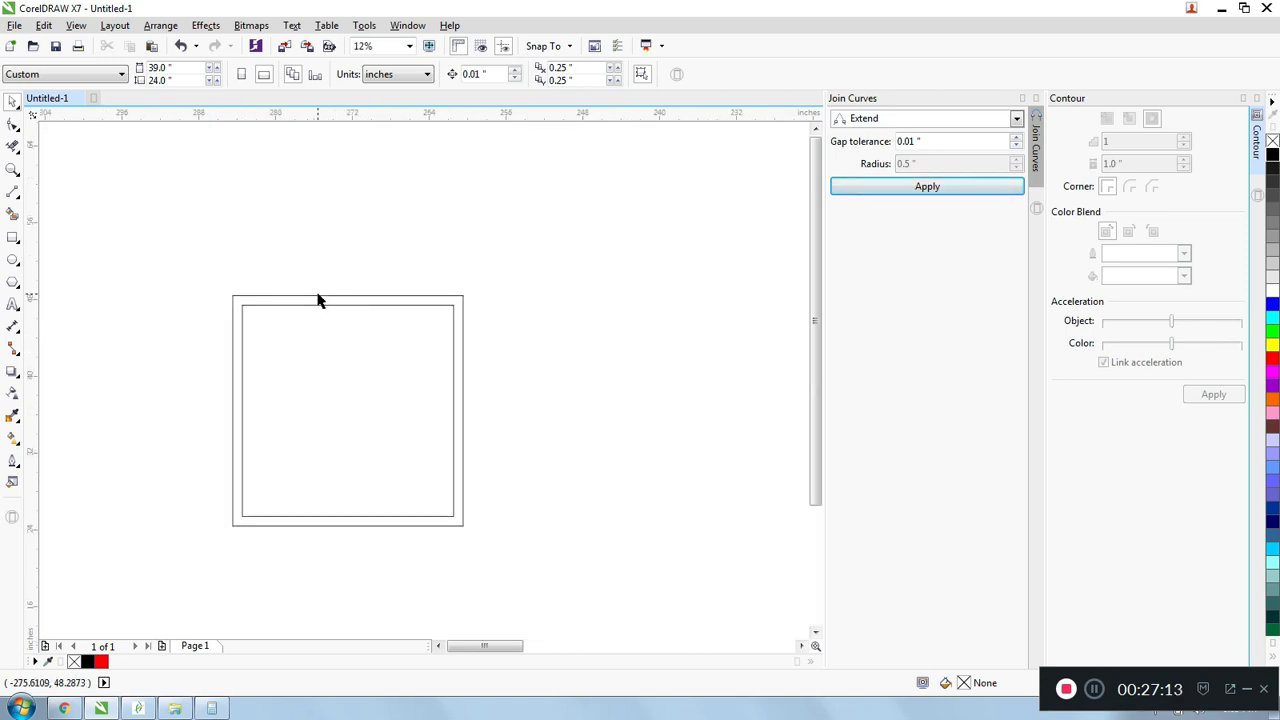
{"action": "left_click", "coordinate": [309, 297]}
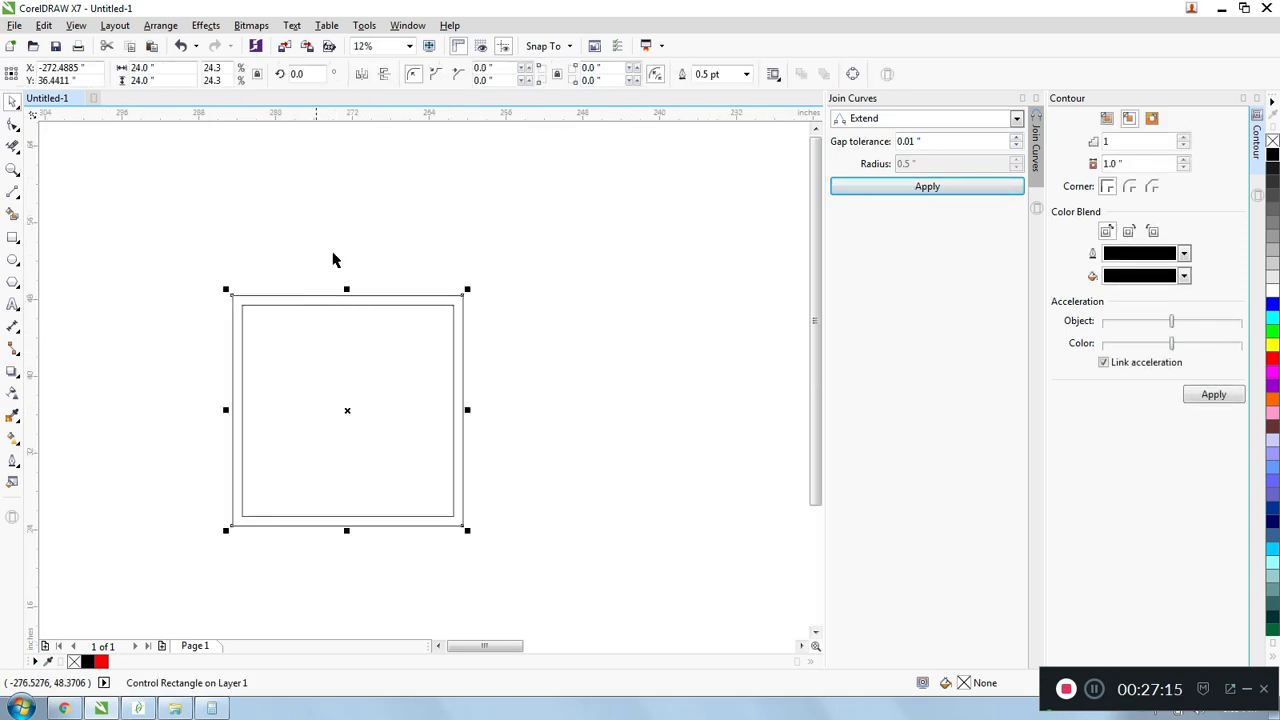
{"action": "left_click", "coordinate": [335, 259]}
{"action": "scroll", "coordinate": [335, 259], "scroll_direction": "down", "scroll_amount": 1}
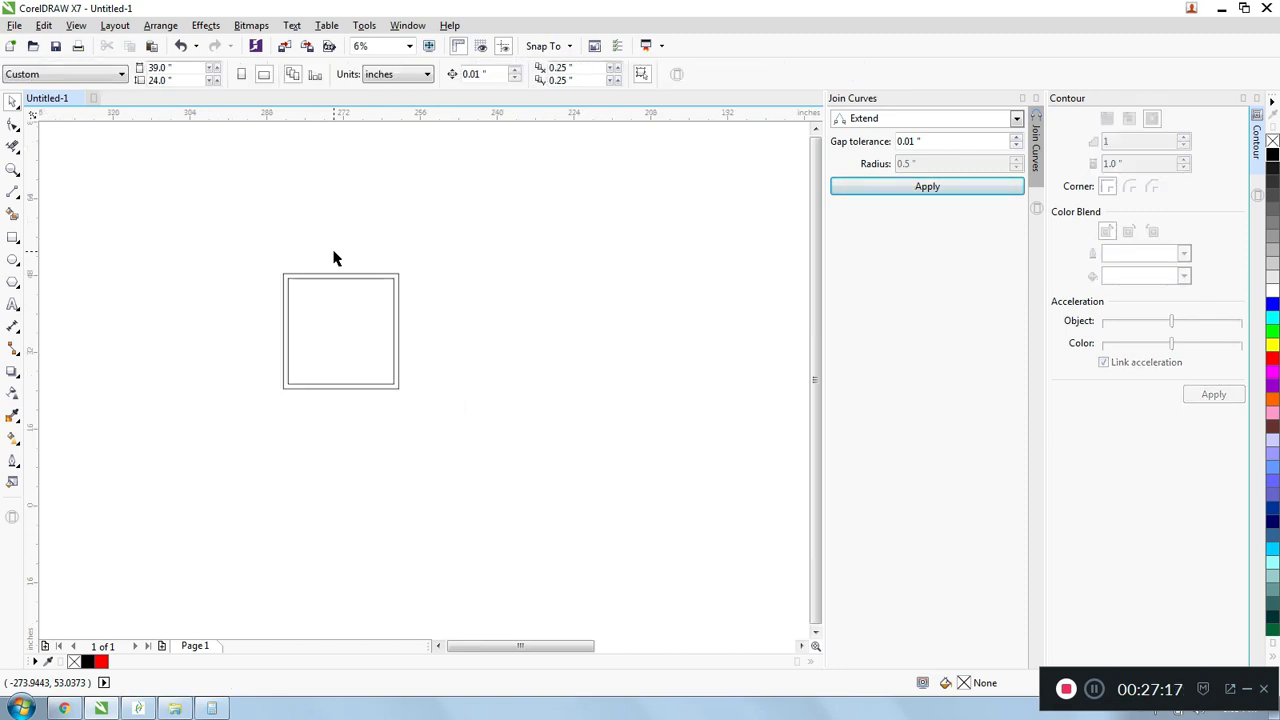
{"action": "scroll", "coordinate": [335, 259], "scroll_direction": "up", "scroll_amount": 1}
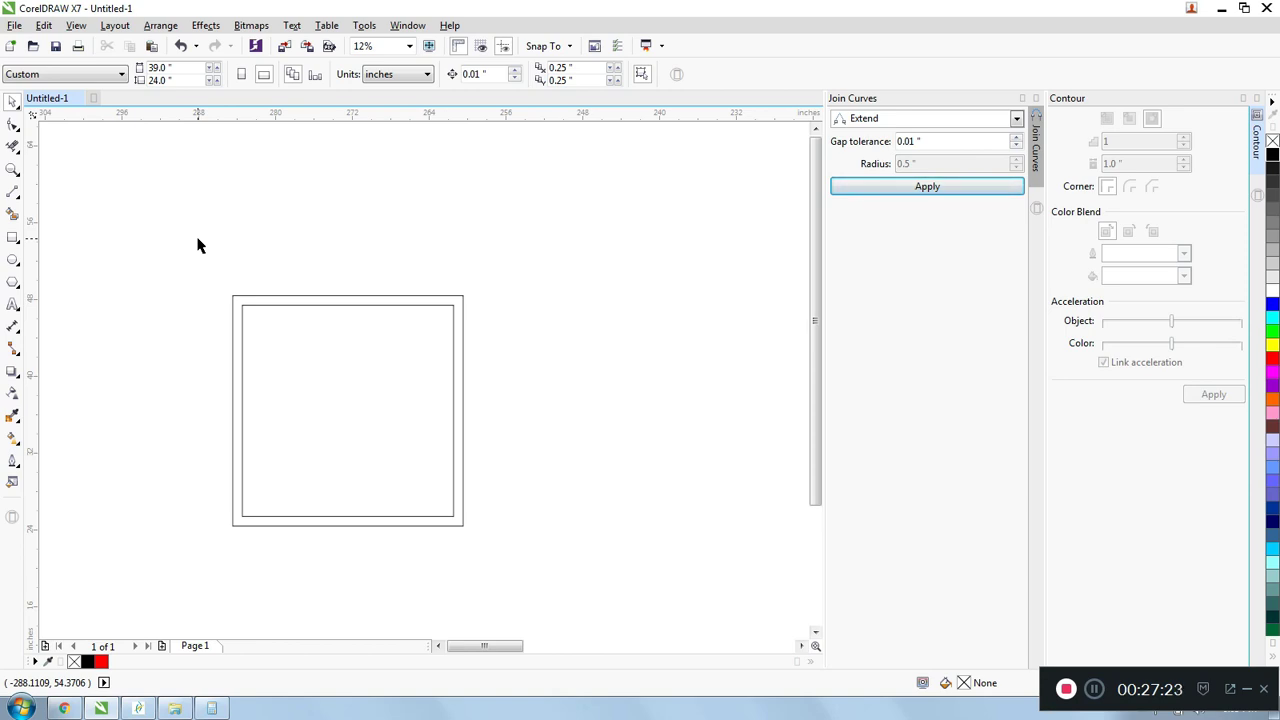
{"action": "scroll", "coordinate": [289, 278], "scroll_direction": "down", "scroll_amount": 1}
{"action": "scroll", "coordinate": [254, 285], "scroll_direction": "up", "scroll_amount": 1}
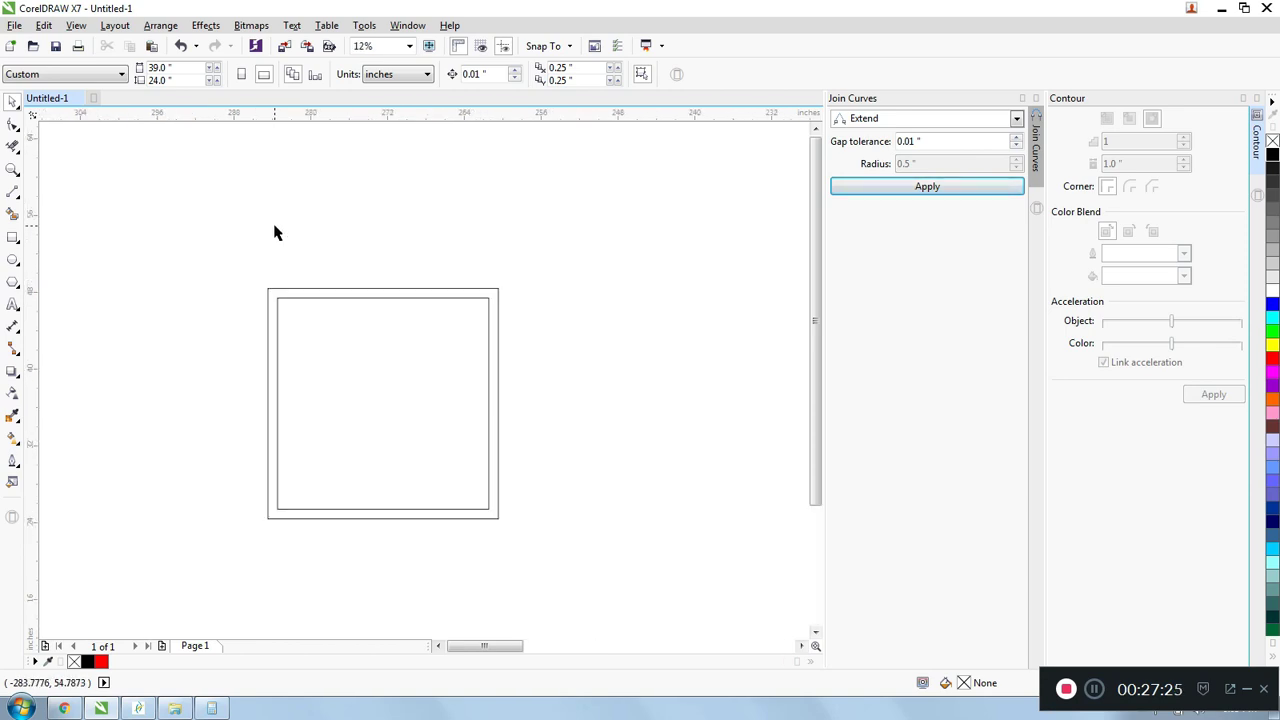
{"action": "scroll", "coordinate": [303, 220], "scroll_direction": "down", "scroll_amount": 1}
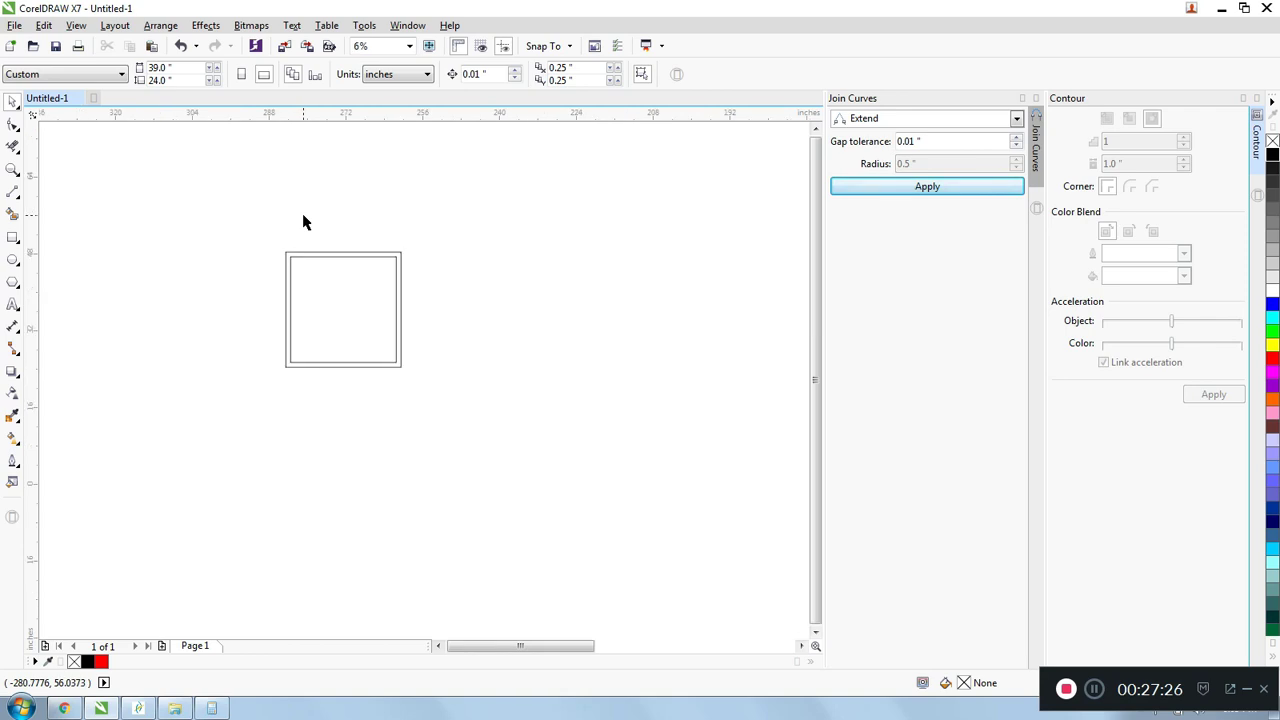
- Select the contour group and break it apart into separate outlines
{"action": "scroll", "coordinate": [292, 262], "scroll_direction": "up", "scroll_amount": 2}
{"action": "left_click", "coordinate": [294, 265]}
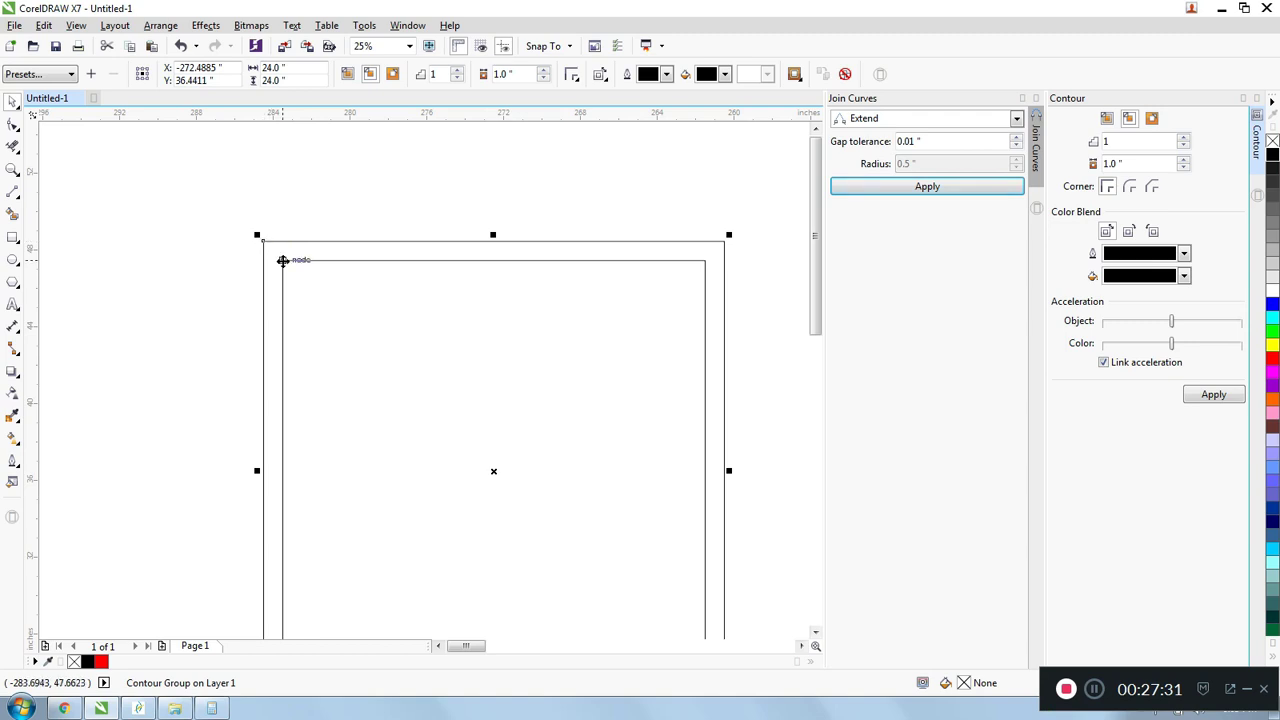
{"action": "scroll", "coordinate": [311, 206], "scroll_direction": "down", "scroll_amount": 1}
{"action": "scroll", "coordinate": [311, 206], "scroll_direction": "up", "scroll_amount": 1}
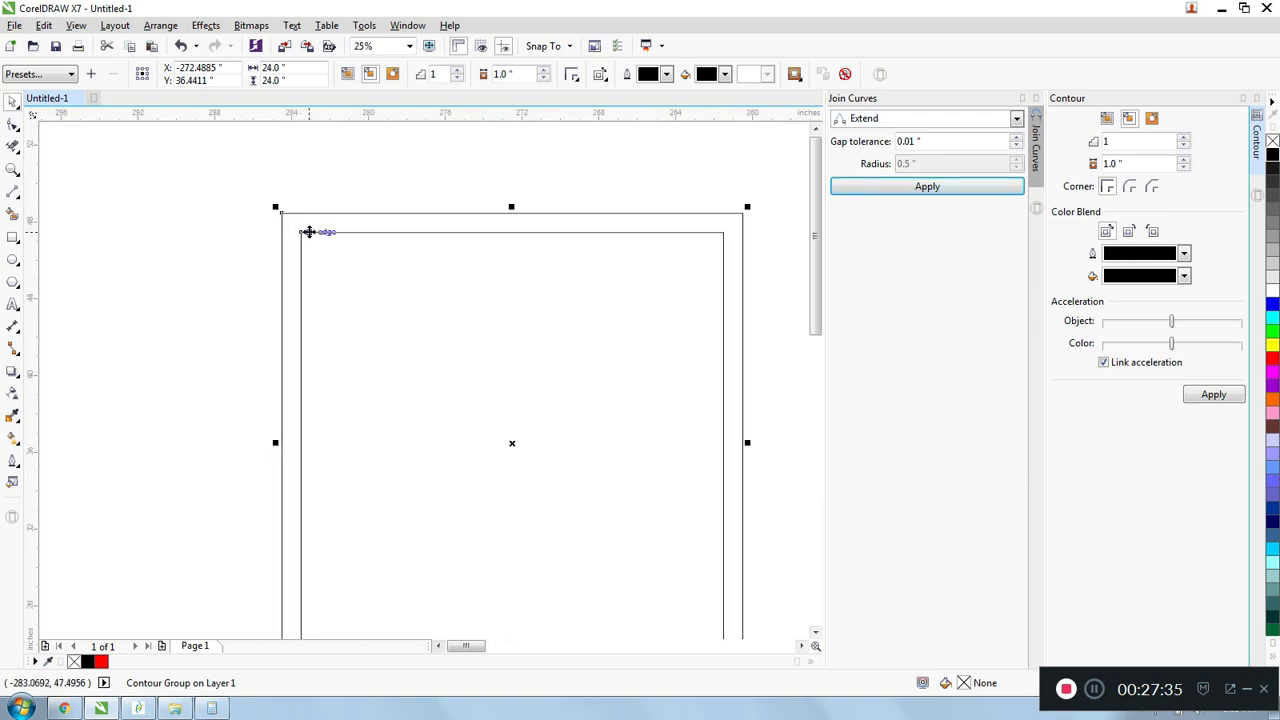
{"action": "scroll", "coordinate": [312, 228], "scroll_direction": "down", "scroll_amount": 2}
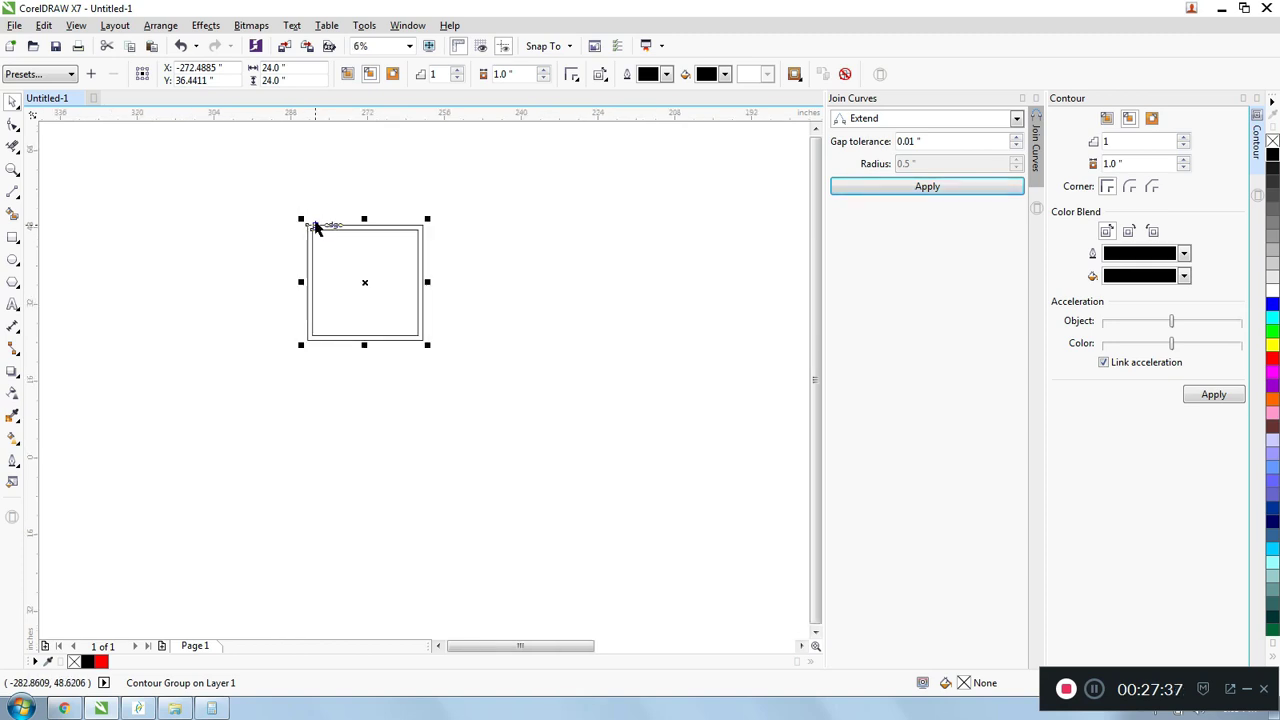
{"action": "scroll", "coordinate": [305, 228], "scroll_direction": "up", "scroll_amount": 1}
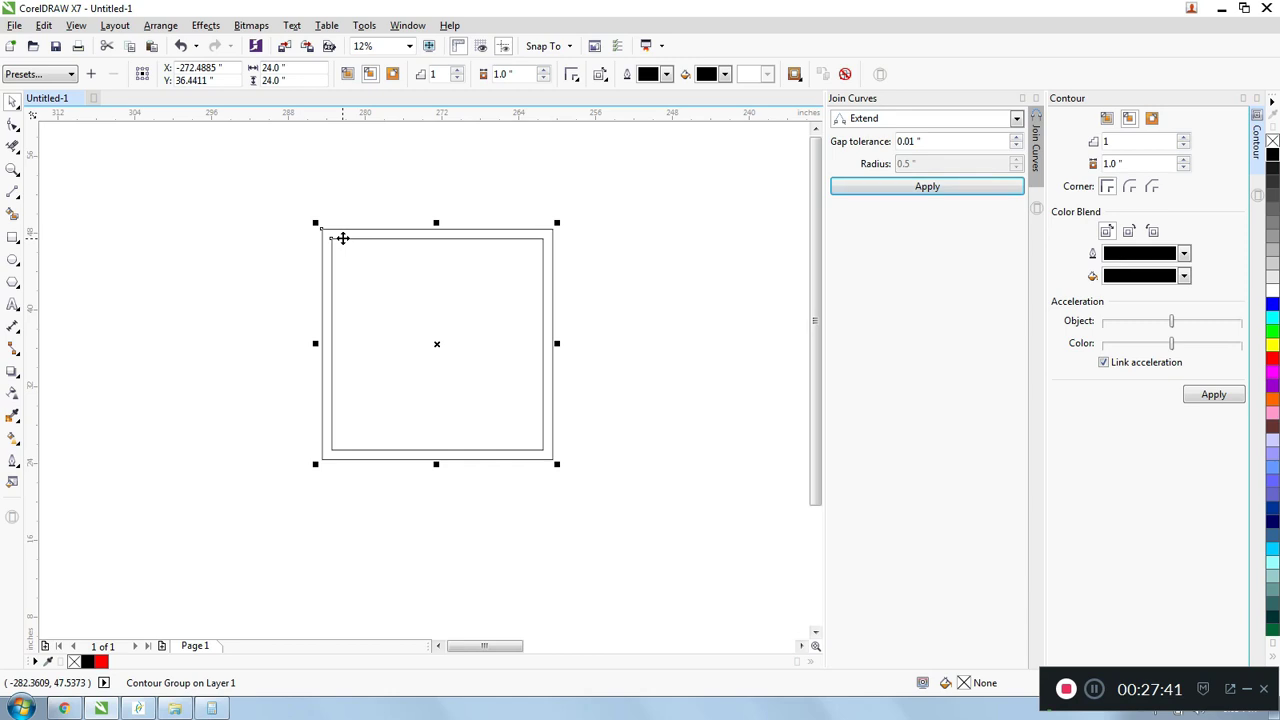
{"action": "right_click", "coordinate": [343, 238]}
{"action": "left_click", "coordinate": [383, 263]}
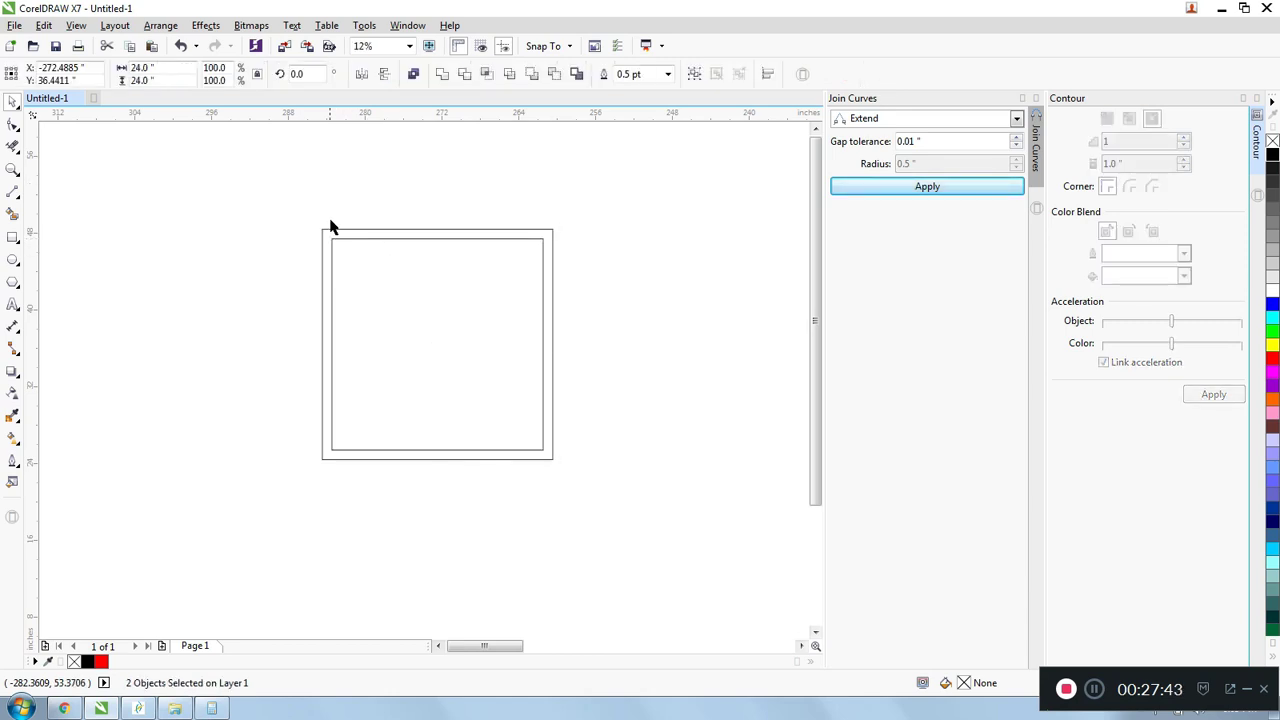
- Select the outer square on its own to check whether it is separate from the inner outline
{"action": "scroll", "coordinate": [329, 223], "scroll_direction": "up", "scroll_amount": 1}
{"action": "left_click", "coordinate": [343, 240]}
{"action": "scroll", "coordinate": [338, 233], "scroll_direction": "down", "scroll_amount": 1}
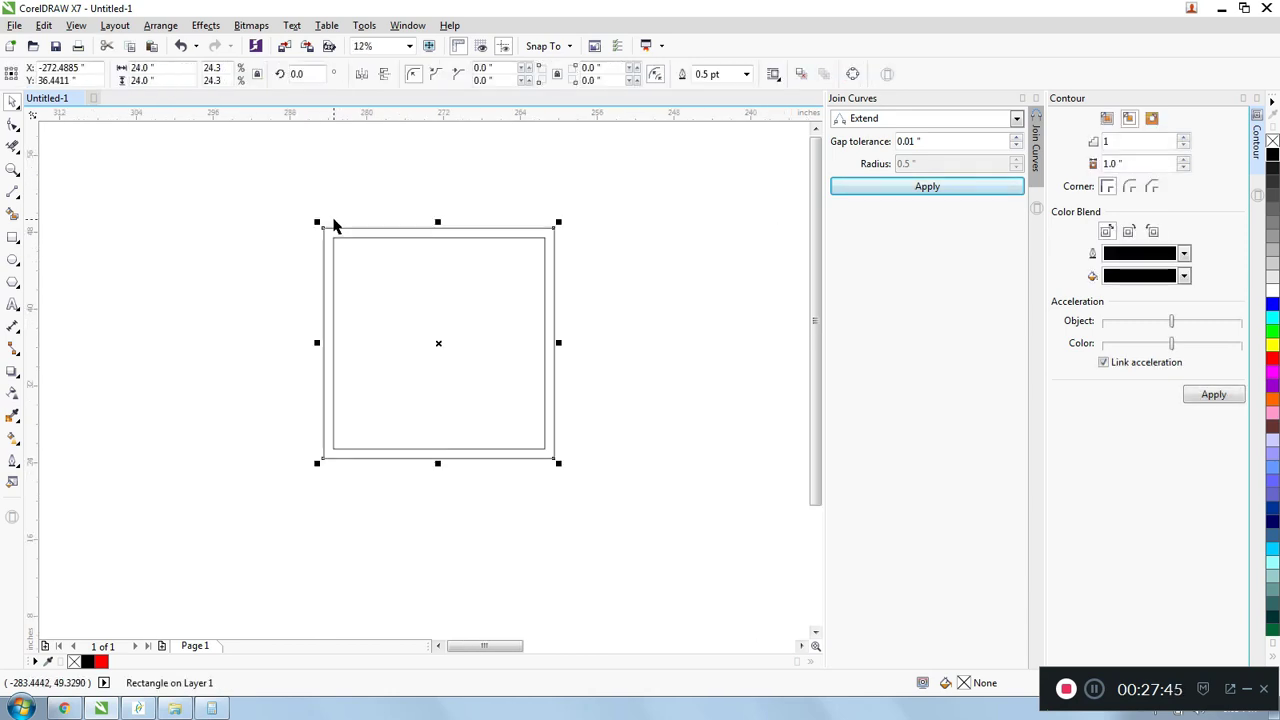
{"action": "left_click", "coordinate": [314, 200]}
{"action": "scroll", "coordinate": [312, 196], "scroll_direction": "down", "scroll_amount": 1}
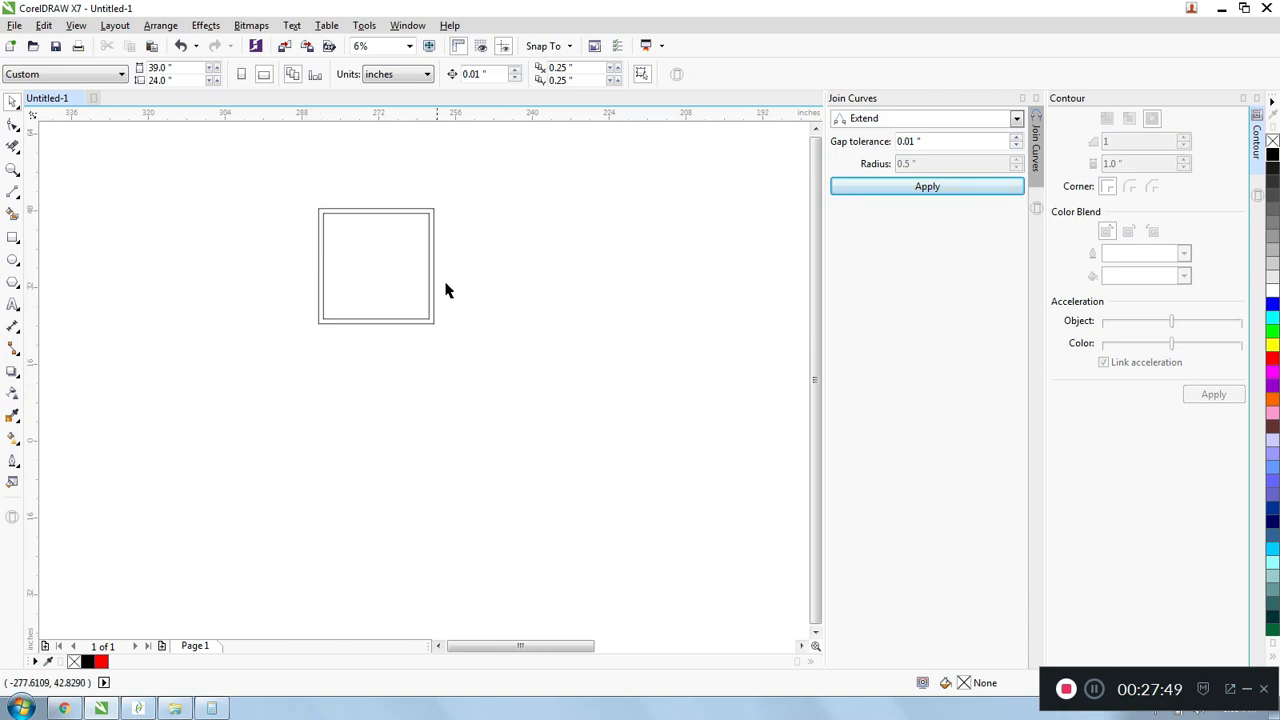
{"action": "scroll", "coordinate": [443, 289], "scroll_direction": "down", "scroll_amount": 1}
{"action": "scroll", "coordinate": [392, 228], "scroll_direction": "up", "scroll_amount": 1}
{"action": "scroll", "coordinate": [373, 238], "scroll_direction": "down", "scroll_amount": 1}
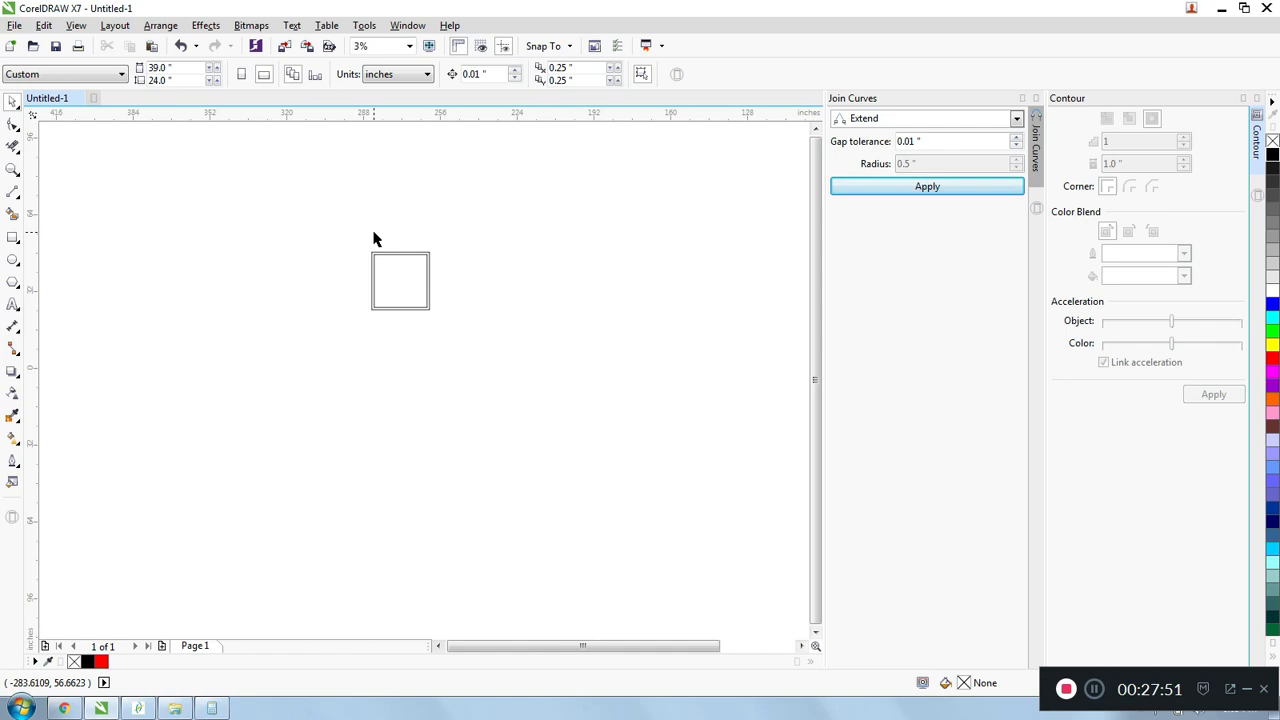
{"action": "scroll", "coordinate": [373, 238], "scroll_direction": "up", "scroll_amount": 1}
{"action": "scroll", "coordinate": [373, 239], "scroll_direction": "down", "scroll_amount": 1}
{"action": "scroll", "coordinate": [372, 239], "scroll_direction": "down", "scroll_amount": 1}
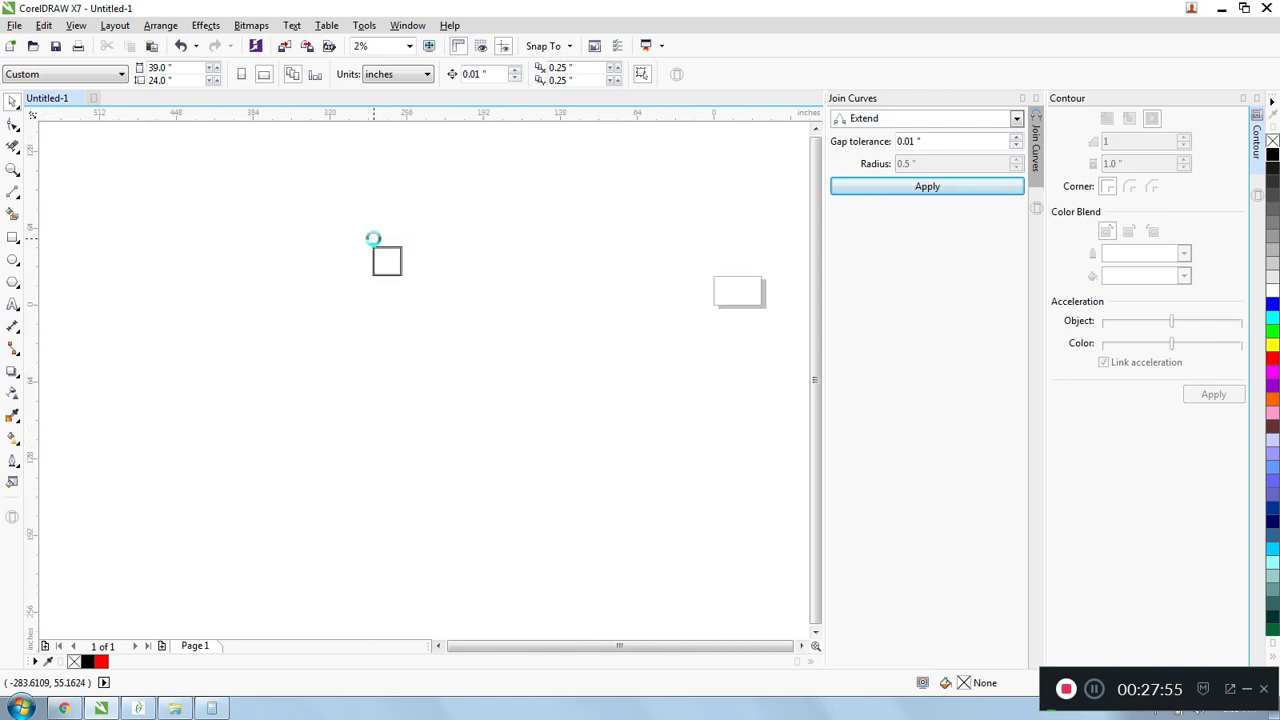
{"action": "scroll", "coordinate": [373, 240], "scroll_direction": "up", "scroll_amount": 2}
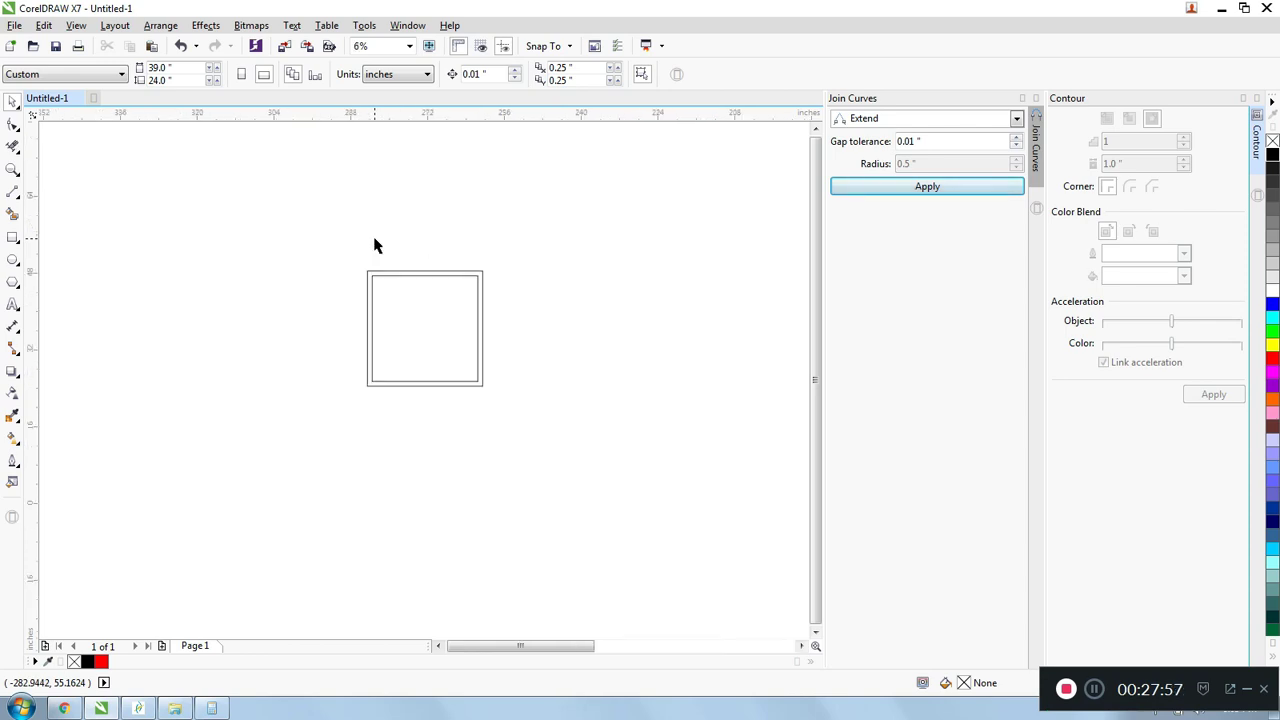
{"action": "scroll", "coordinate": [414, 271], "scroll_direction": "up", "scroll_amount": 1}
{"action": "scroll", "coordinate": [414, 271], "scroll_direction": "down", "scroll_amount": 3}
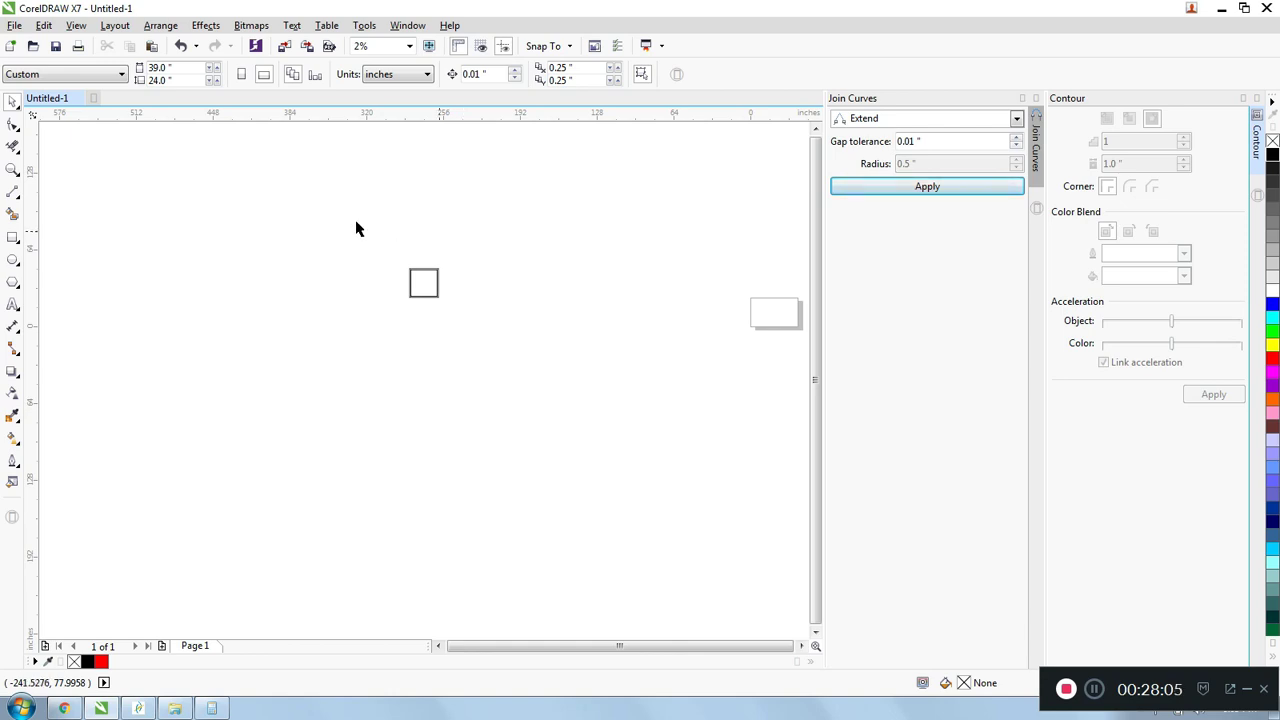
{"action": "left_click", "coordinate": [13, 237]}
{"action": "scroll", "coordinate": [470, 347], "scroll_direction": "up", "scroll_amount": 1}
{"action": "scroll", "coordinate": [468, 340], "scroll_direction": "up", "scroll_amount": 1}
{"action": "scroll", "coordinate": [465, 332], "scroll_direction": "down", "scroll_amount": 1}
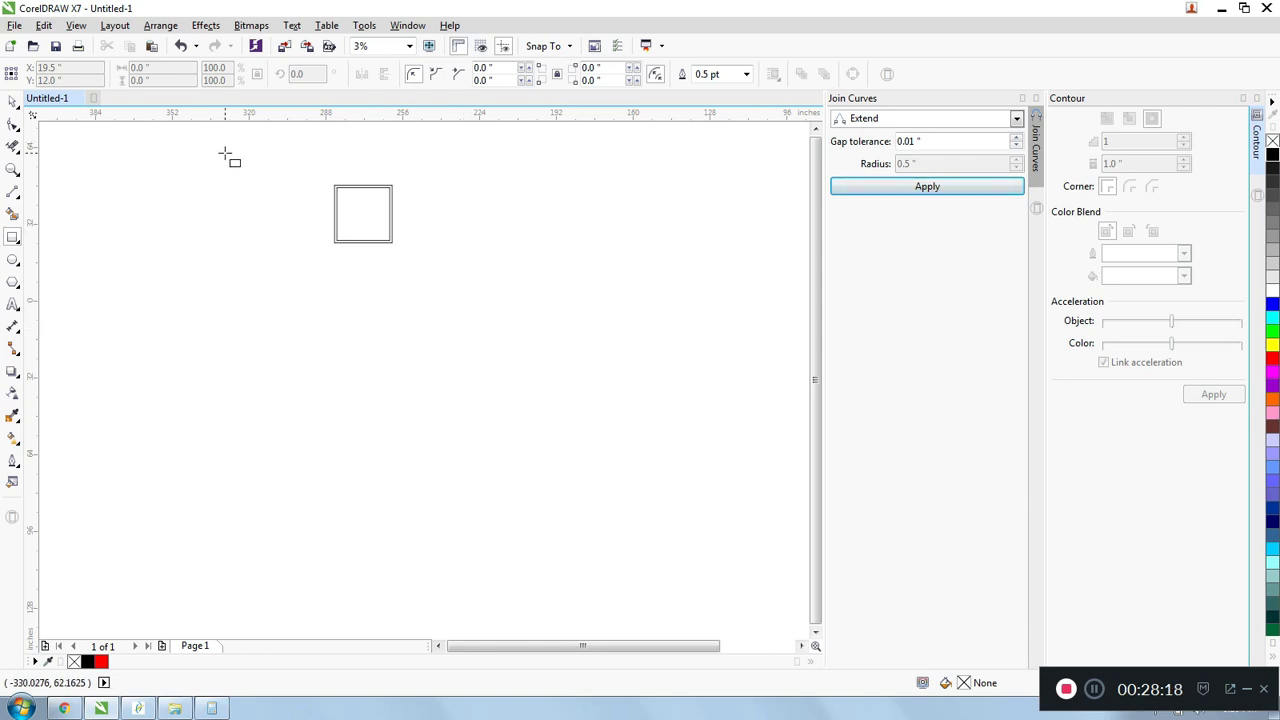
{"action": "scroll", "coordinate": [340, 215], "scroll_direction": "up", "scroll_amount": 1}
{"action": "scroll", "coordinate": [331, 219], "scroll_direction": "down", "scroll_amount": 1}
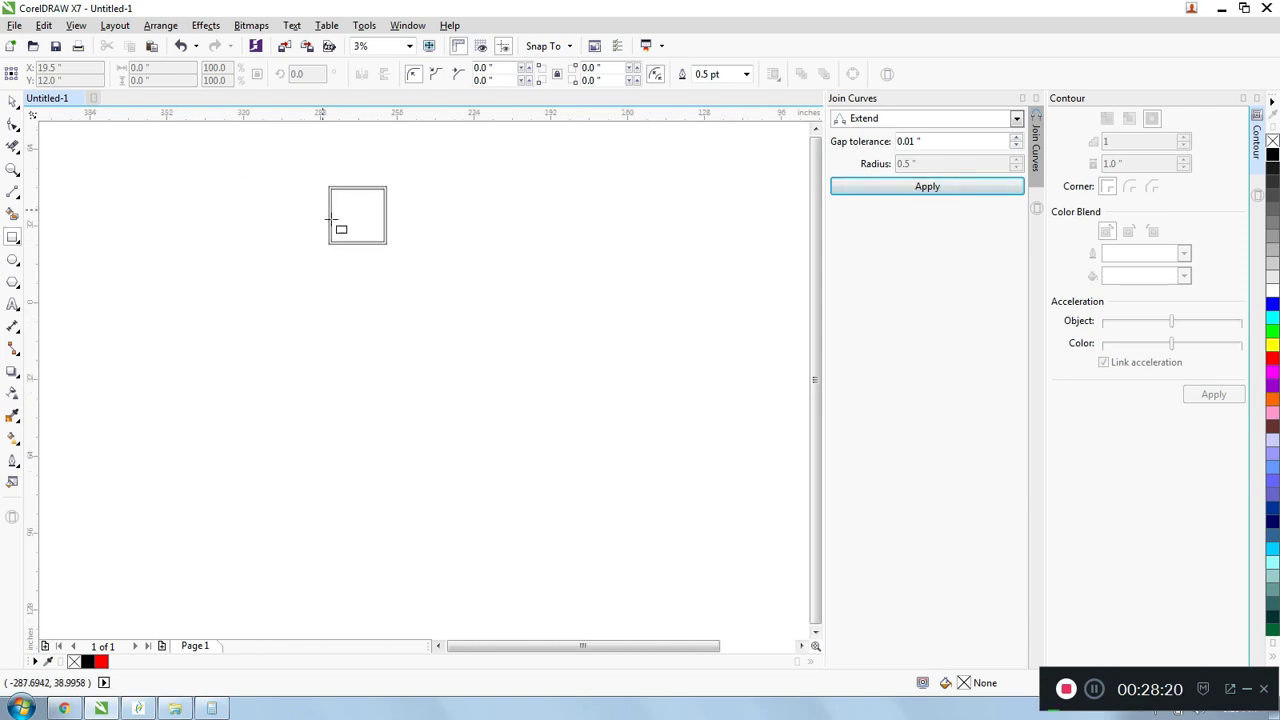
{"action": "scroll", "coordinate": [369, 265], "scroll_direction": "up", "scroll_amount": 1}
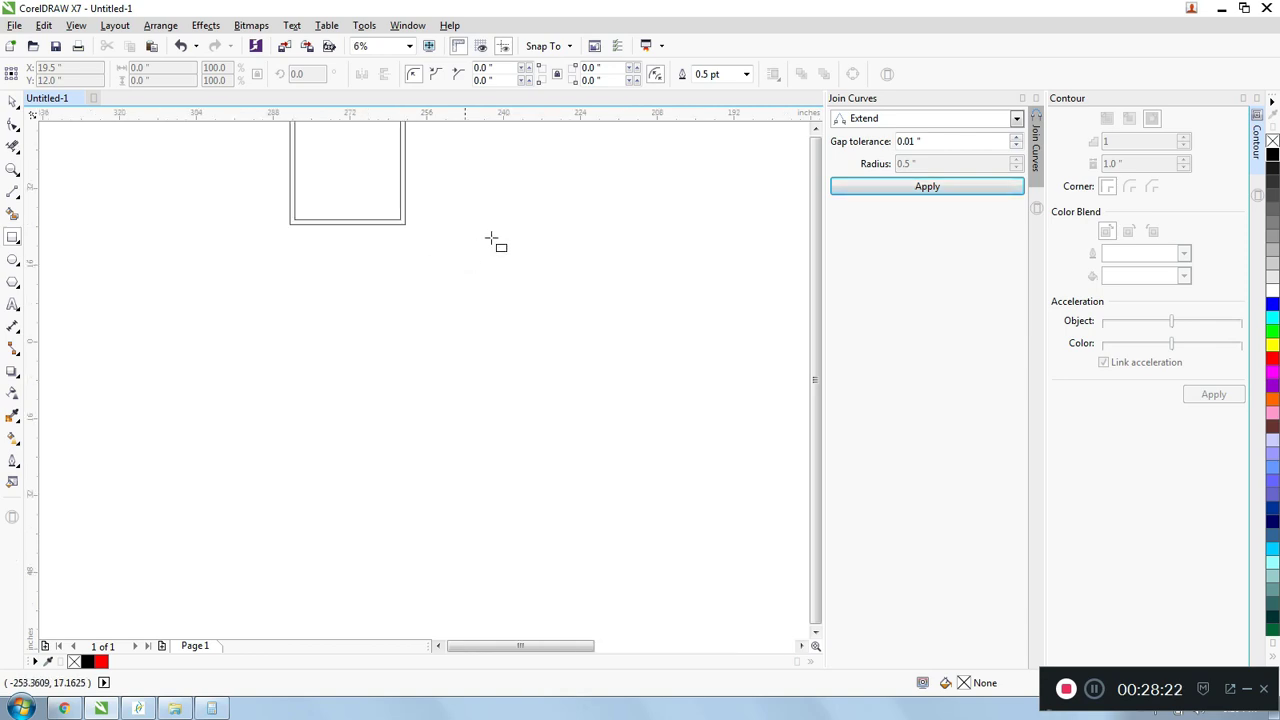
{"action": "left_click_drag", "start_coordinate": [500, 213], "coordinate": [515, 257]}
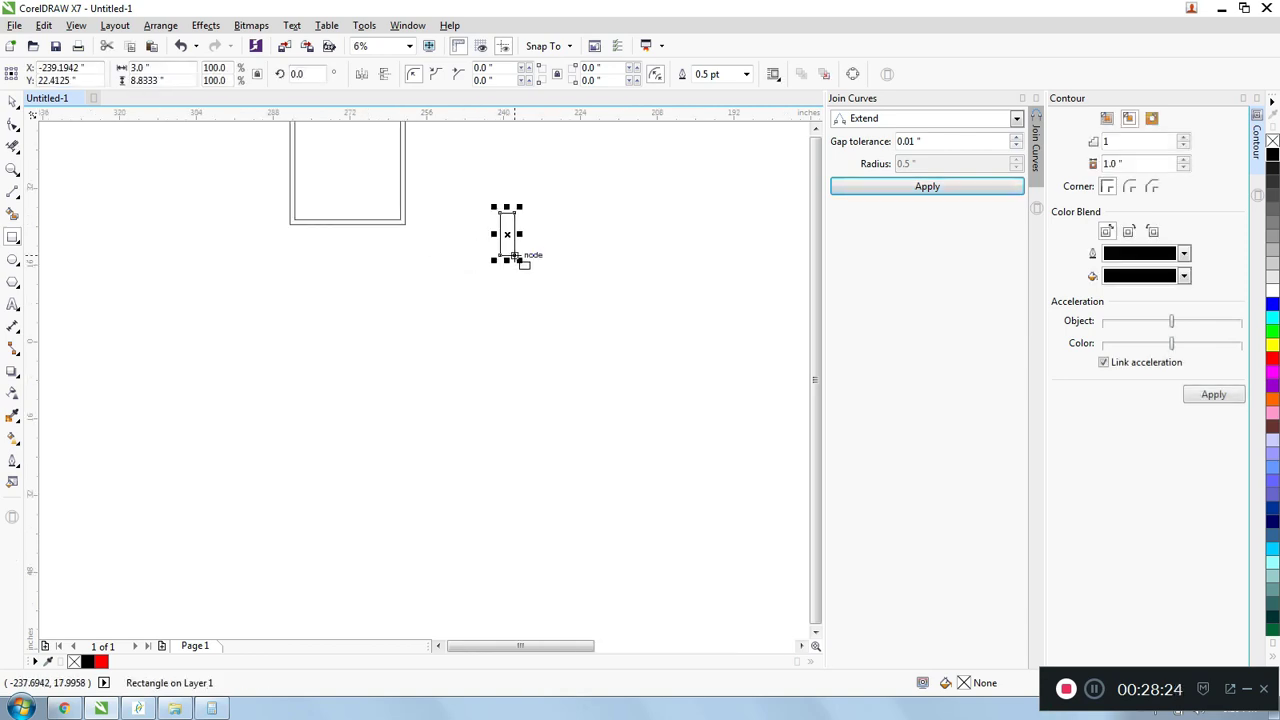
{"action": "key", "text": "ctrl+z"}
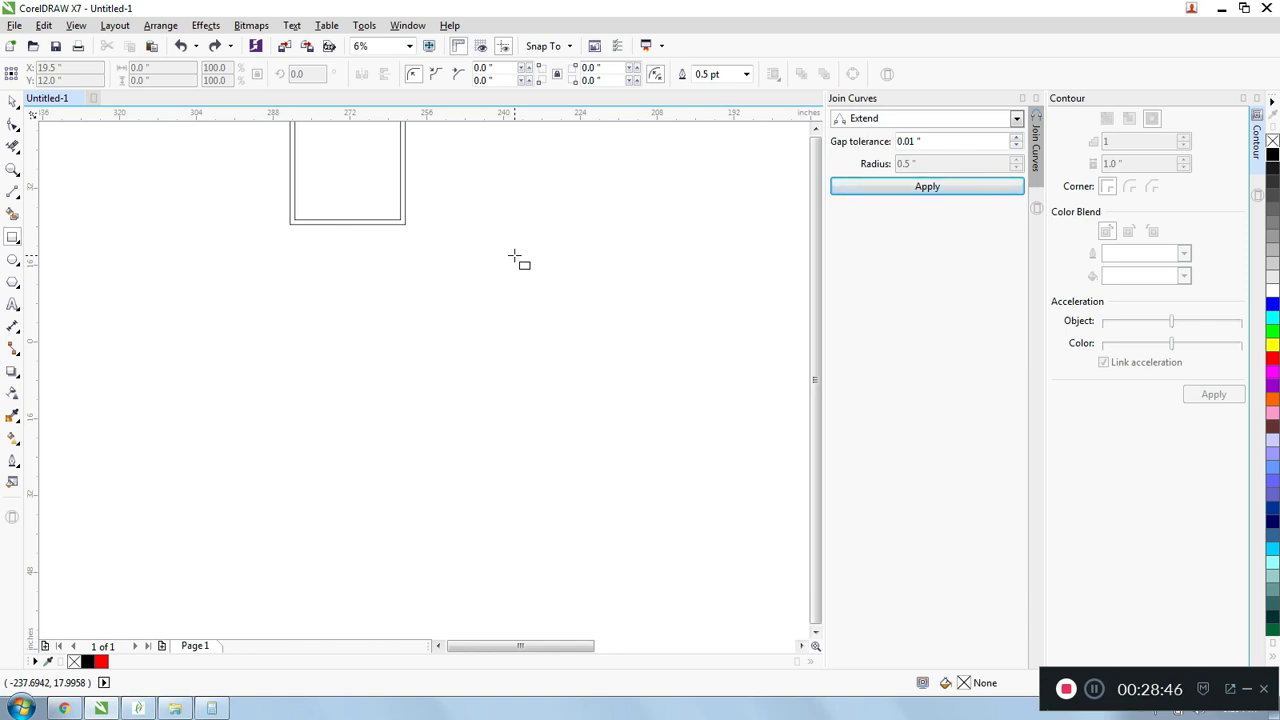
- Draw a rectangle about 12.7 by 15.8 inches in the empty area below the contoured square
{"action": "scroll", "coordinate": [285, 207], "scroll_direction": "up", "scroll_amount": 1}
{"action": "scroll", "coordinate": [285, 207], "scroll_direction": "down", "scroll_amount": 1}
{"action": "scroll", "coordinate": [466, 271], "scroll_direction": "up", "scroll_amount": 1}
{"action": "left_click_drag", "start_coordinate": [422, 239], "coordinate": [545, 392]}
{"action": "scroll", "coordinate": [514, 294], "scroll_direction": "up", "scroll_amount": 1}
{"action": "scroll", "coordinate": [514, 294], "scroll_direction": "down", "scroll_amount": 1}
{"action": "scroll", "coordinate": [482, 283], "scroll_direction": "up", "scroll_amount": 1}
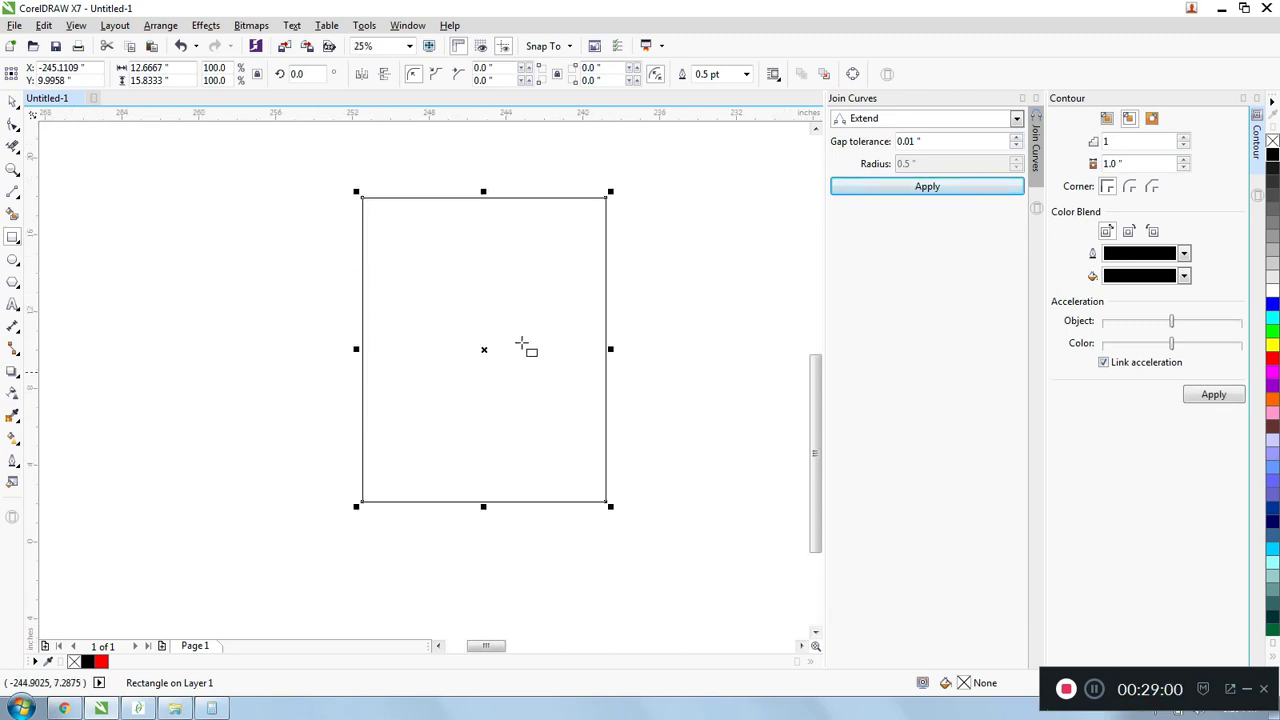
- Draw a narrow upright rectangle beside the large rectangle and set its width to 0.5 inch
{"action": "scroll", "coordinate": [496, 261], "scroll_direction": "down", "scroll_amount": 1}
{"action": "left_click_drag", "start_coordinate": [269, 233], "coordinate": [290, 303]}
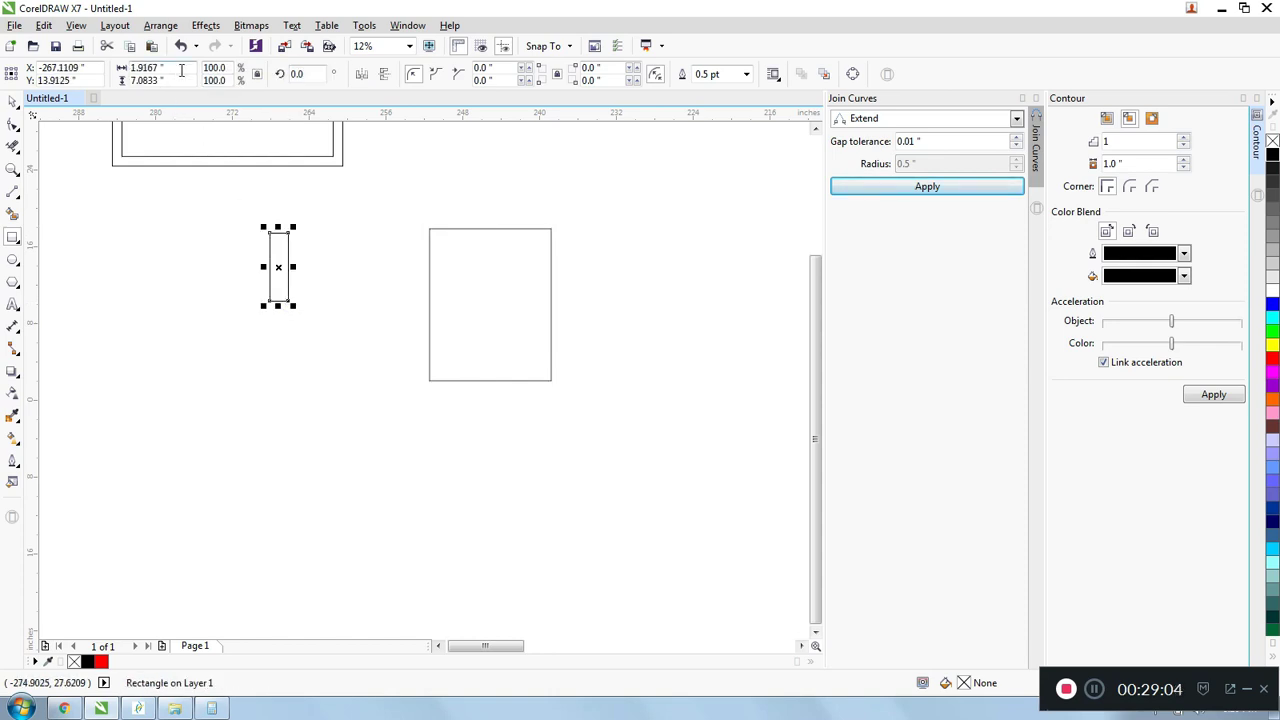
{"action": "key", "text": "ctrl+a"}
{"action": "type", "text": "0.5"}
{"action": "key", "text": "Return"}
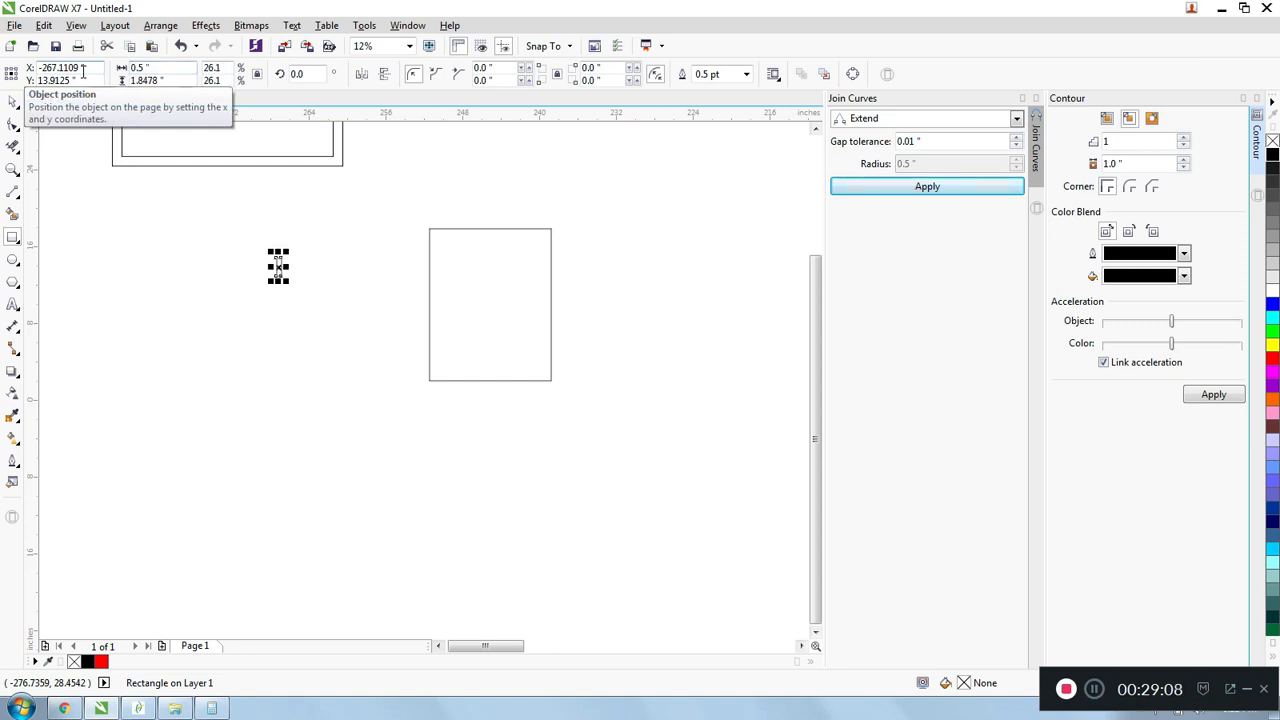
{"action": "scroll", "coordinate": [166, 84], "scroll_direction": "up", "scroll_amount": 1}
{"action": "scroll", "coordinate": [258, 212], "scroll_direction": "down", "scroll_amount": 1}
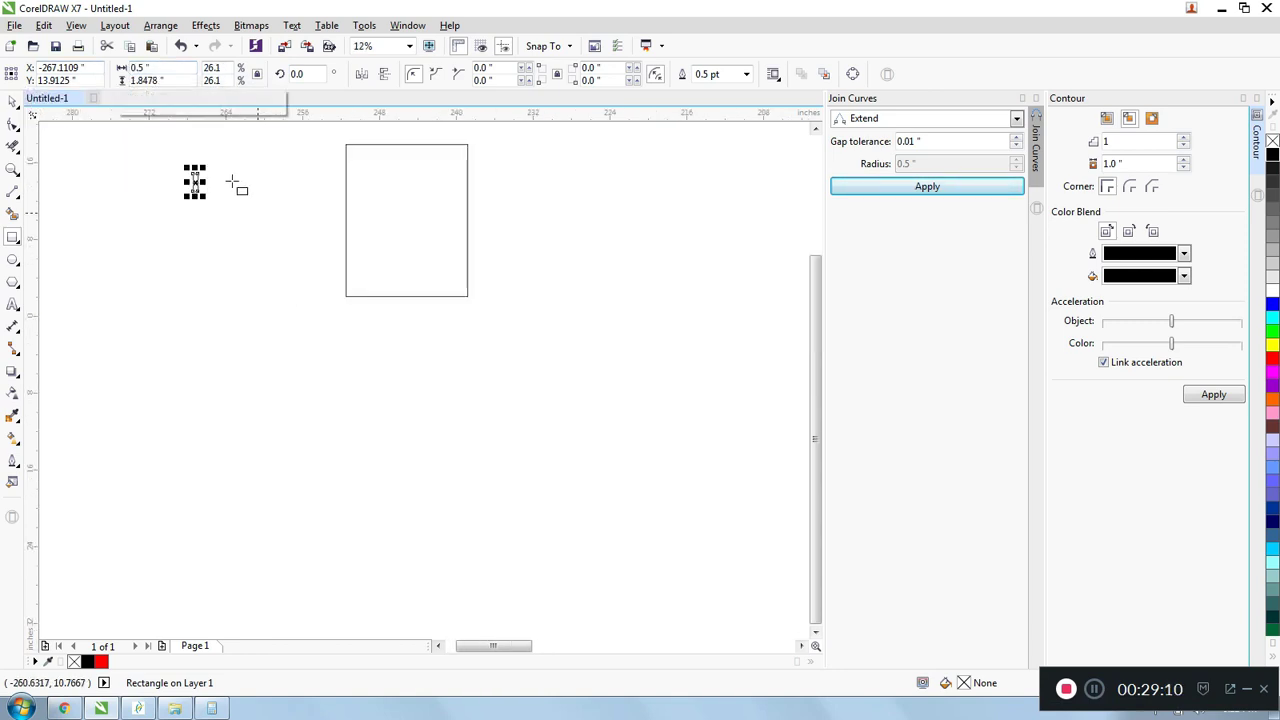
- Try to set the narrow rectangle's height to 5 inches with its proportions still locked
{"action": "scroll", "coordinate": [232, 183], "scroll_direction": "up", "scroll_amount": 1}
{"action": "left_click_drag", "start_coordinate": [166, 80], "coordinate": [118, 85]}
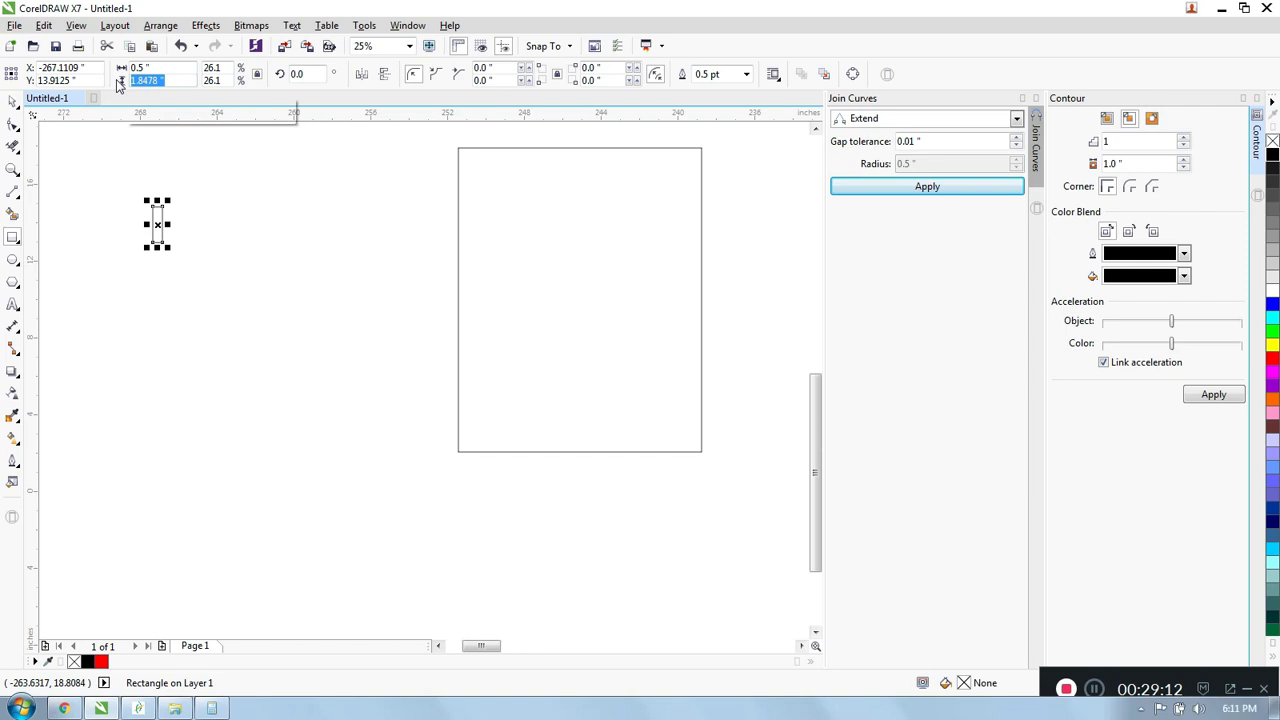
{"action": "type", "text": "5"}
{"action": "key", "text": "Return"}
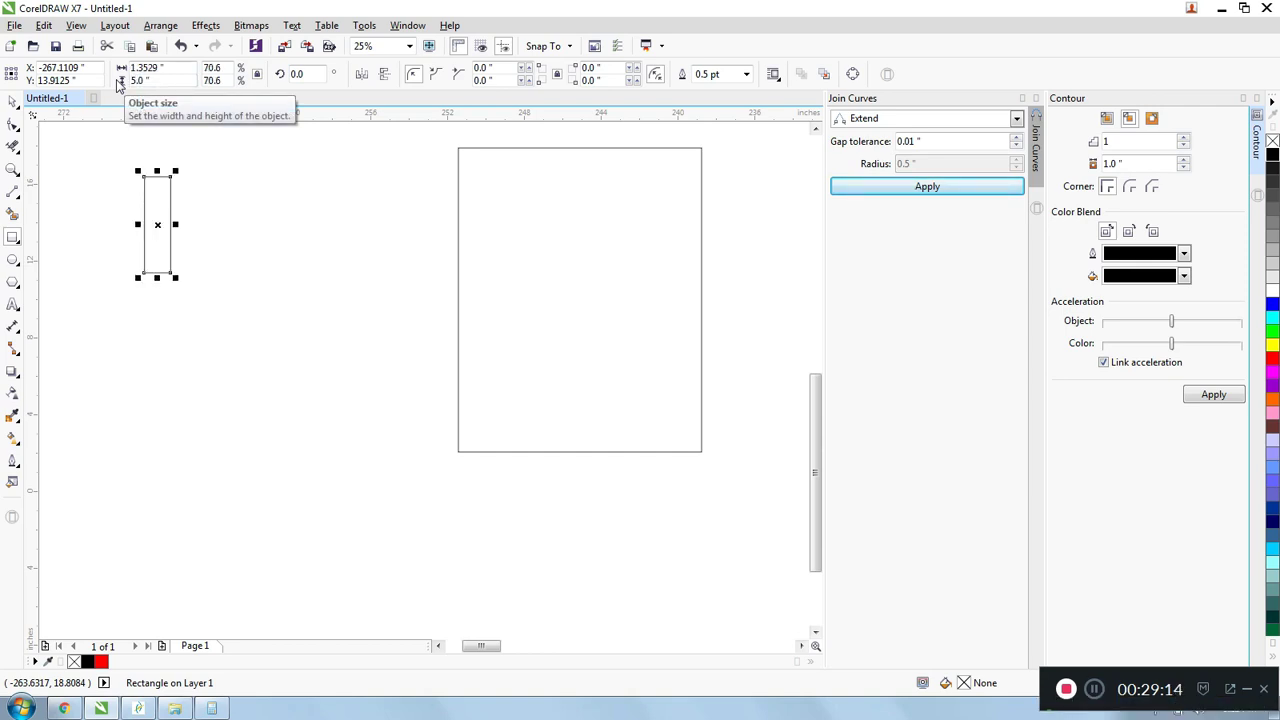
{"action": "key", "text": "ctrl+z"}
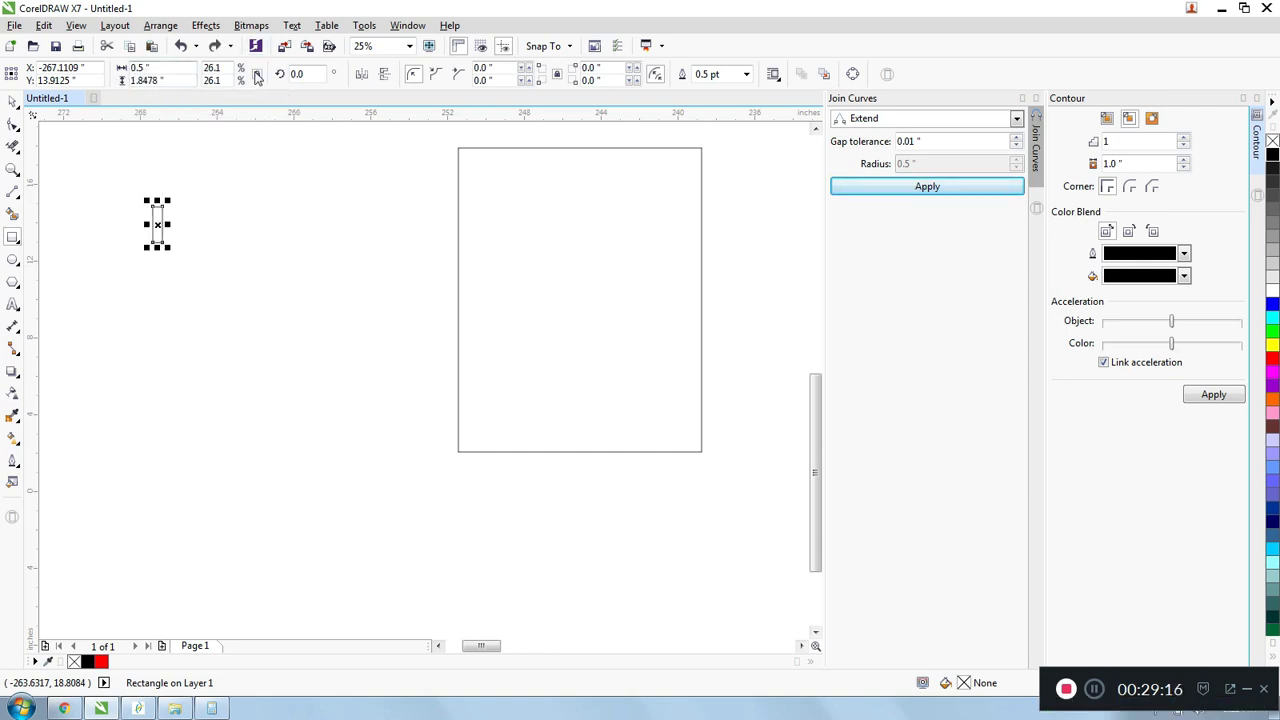
- Unlock the narrow rectangle's proportions and set its height to 5 inches
{"action": "left_click", "coordinate": [186, 85]}
{"action": "type", "text": "5"}
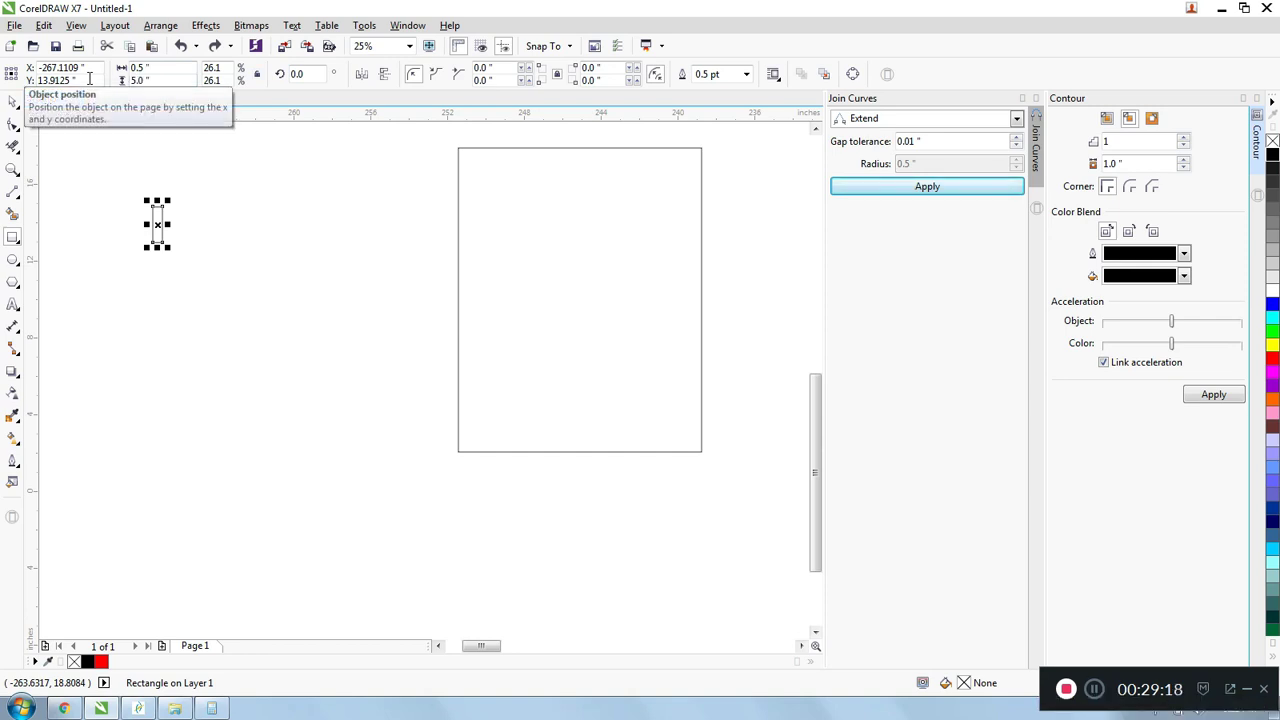
{"action": "key", "text": "Return"}
{"action": "scroll", "coordinate": [150, 165], "scroll_direction": "up", "scroll_amount": 1}
{"action": "scroll", "coordinate": [150, 165], "scroll_direction": "down", "scroll_amount": 1}
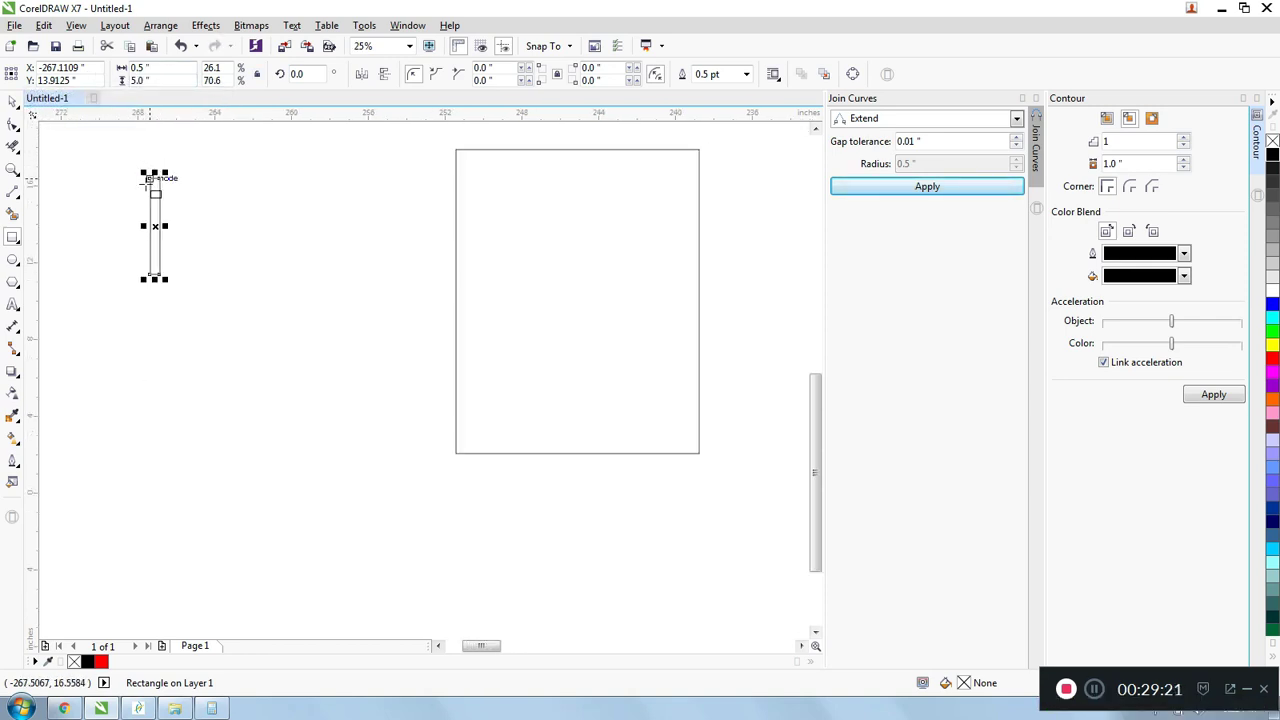
- Align the centers of the narrow and large rectangles both horizontally and vertically
{"action": "left_click", "coordinate": [12, 101]}
{"action": "scroll", "coordinate": [206, 194], "scroll_direction": "down", "scroll_amount": 1}
{"action": "left_click", "coordinate": [169, 171]}
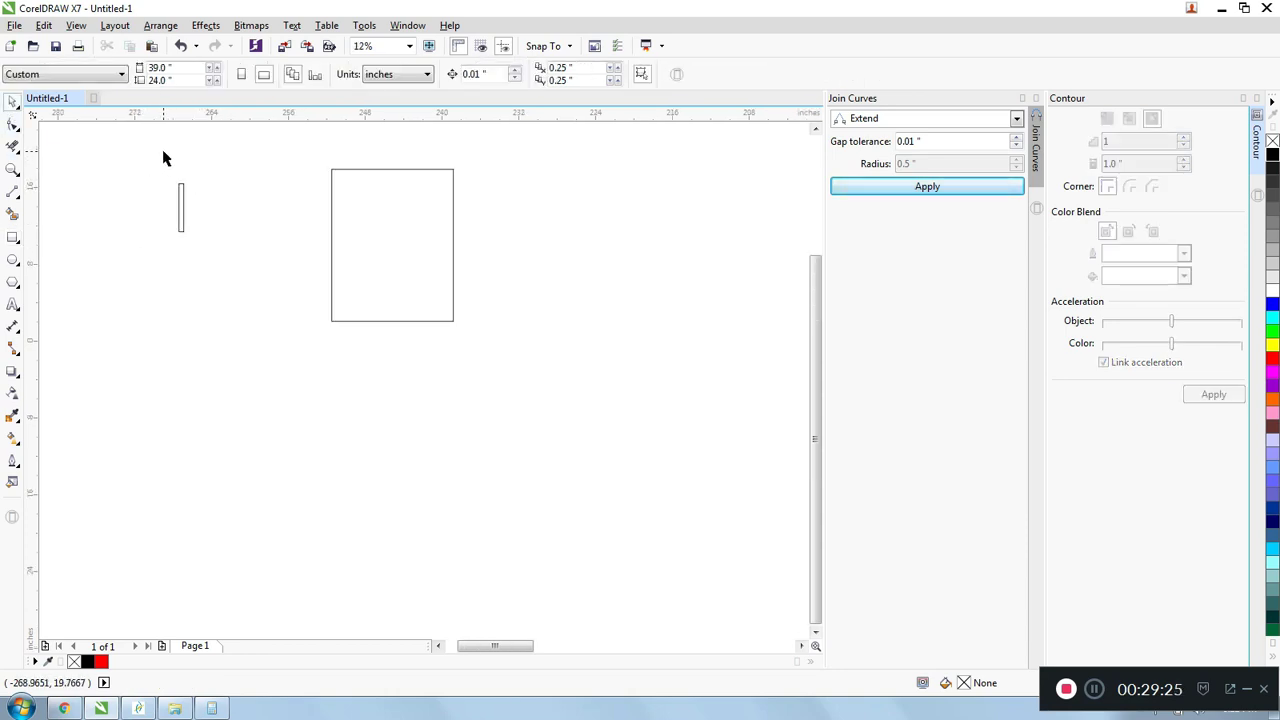
{"action": "left_click_drag", "start_coordinate": [165, 157], "coordinate": [610, 401]}
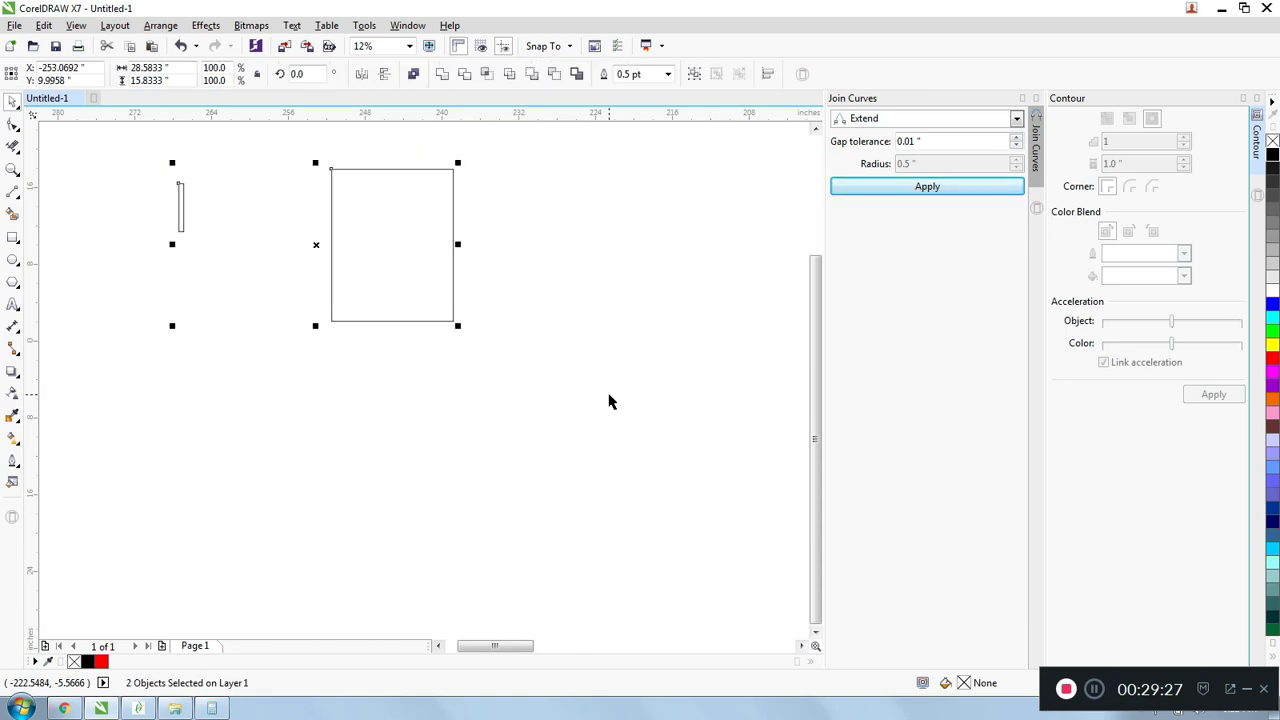
{"action": "key", "text": "c"}
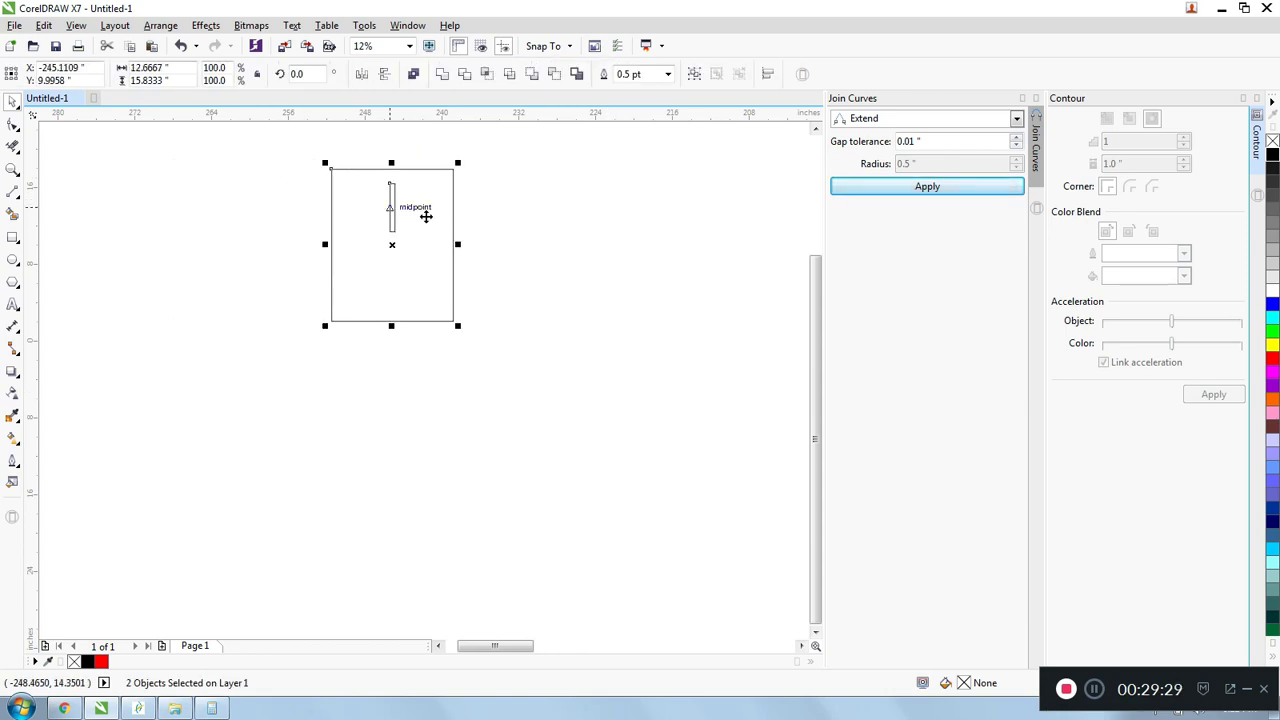
{"action": "key", "text": "e"}
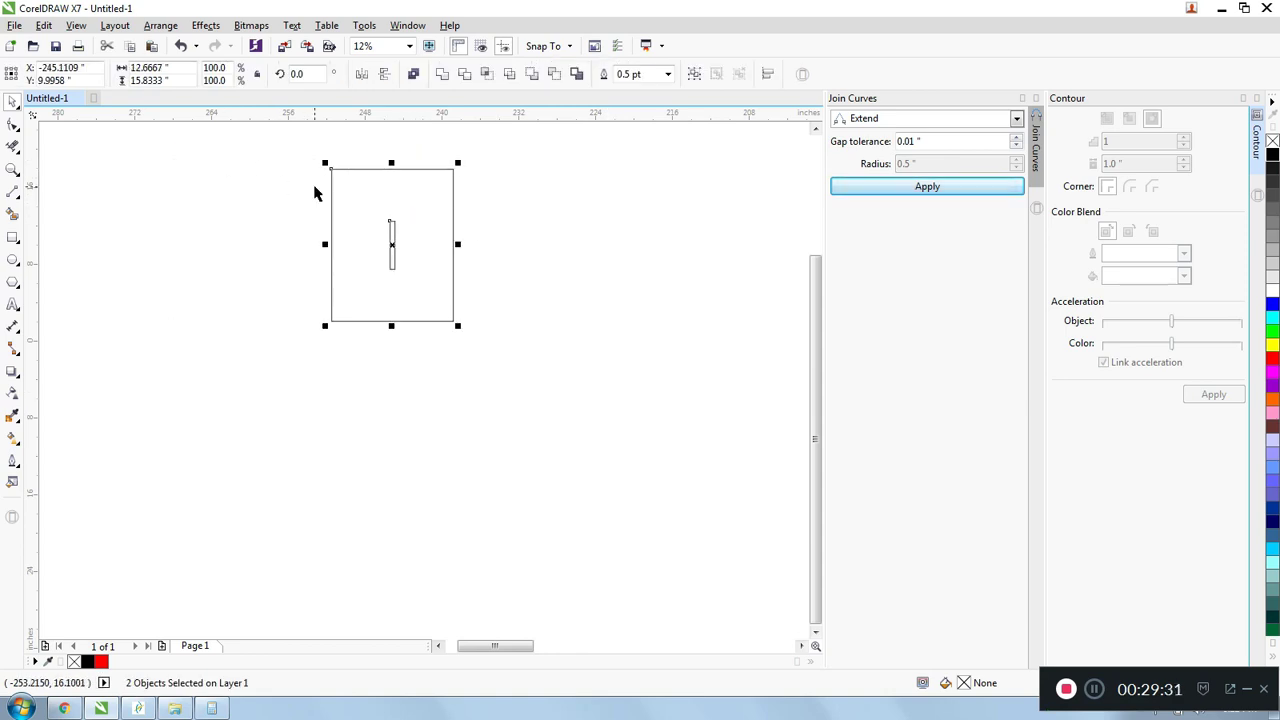
{"action": "left_click", "coordinate": [280, 184]}
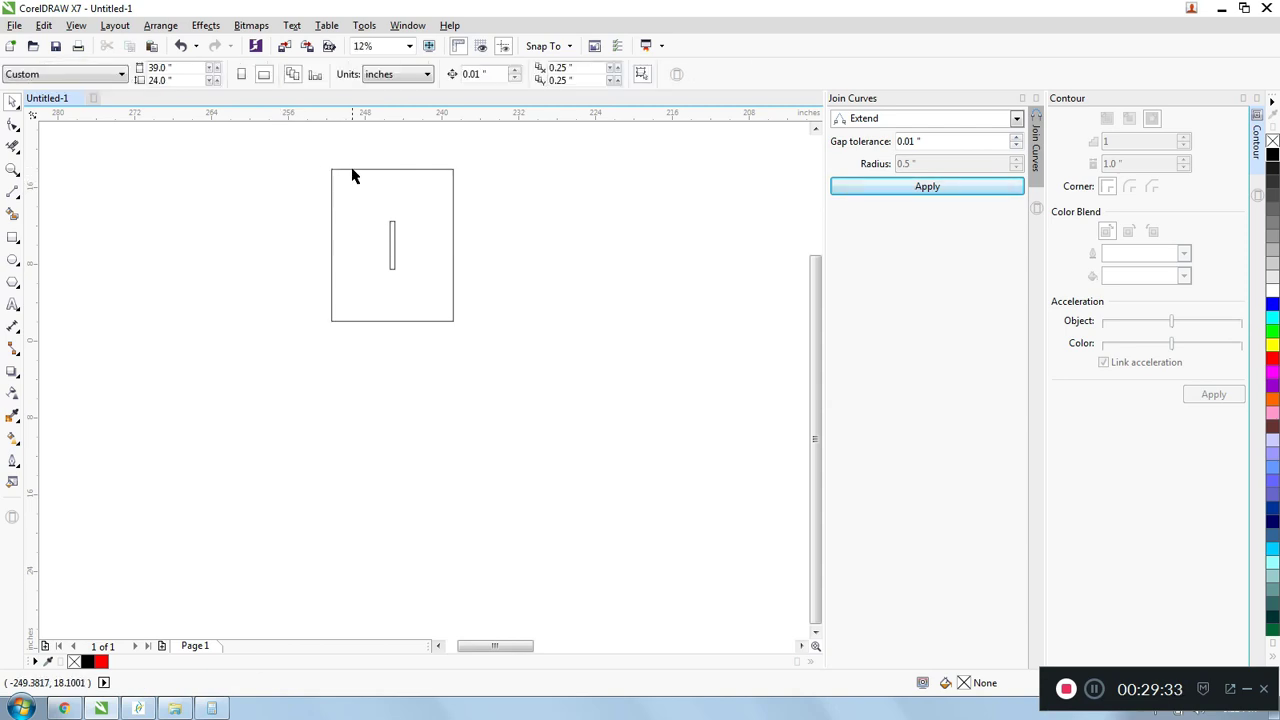
- Scale the outer rectangle down proportionally around its center to about 9.1 inches tall, keeping the slot inside
{"action": "left_click", "coordinate": [356, 174]}
{"action": "scroll", "coordinate": [357, 174], "scroll_direction": "up", "scroll_amount": 1}
{"action": "left_click_drag", "start_coordinate": [303, 161], "coordinate": [351, 203]}
{"action": "left_click", "coordinate": [270, 216]}
{"action": "scroll", "coordinate": [277, 220], "scroll_direction": "down", "scroll_amount": 1}
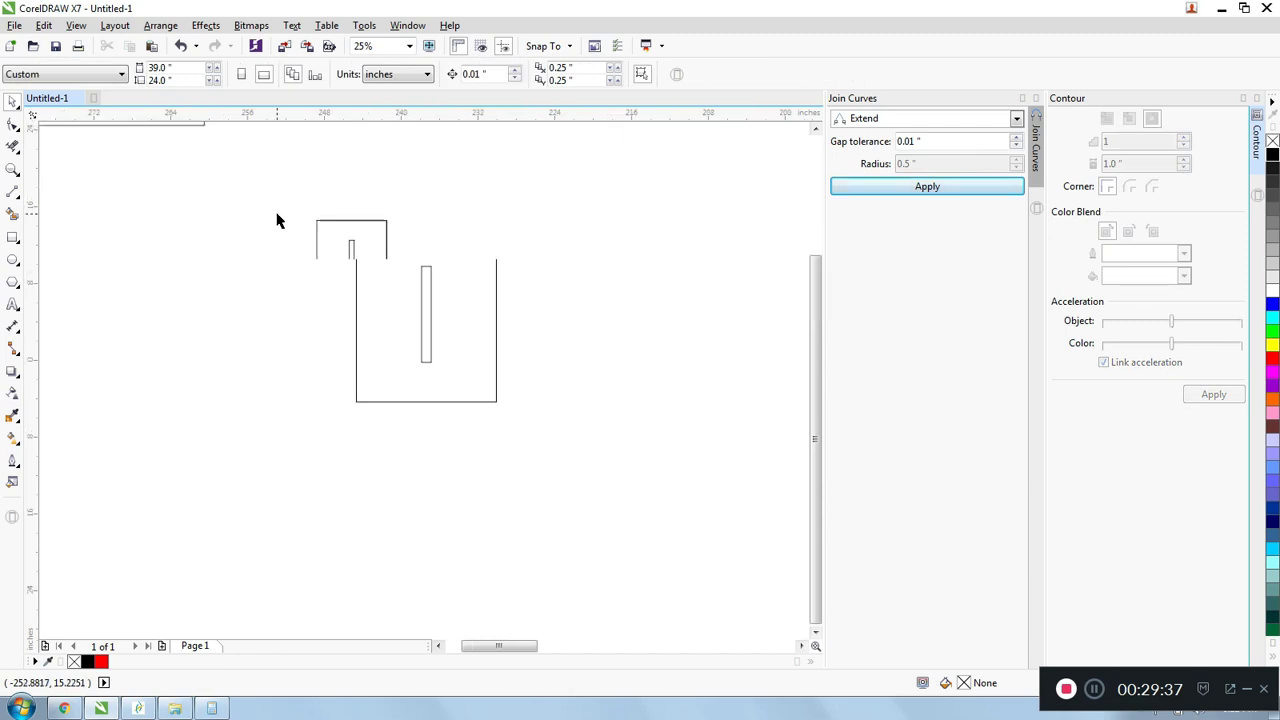
{"action": "scroll", "coordinate": [331, 217], "scroll_direction": "up", "scroll_amount": 2}
{"action": "scroll", "coordinate": [333, 218], "scroll_direction": "down", "scroll_amount": 1}
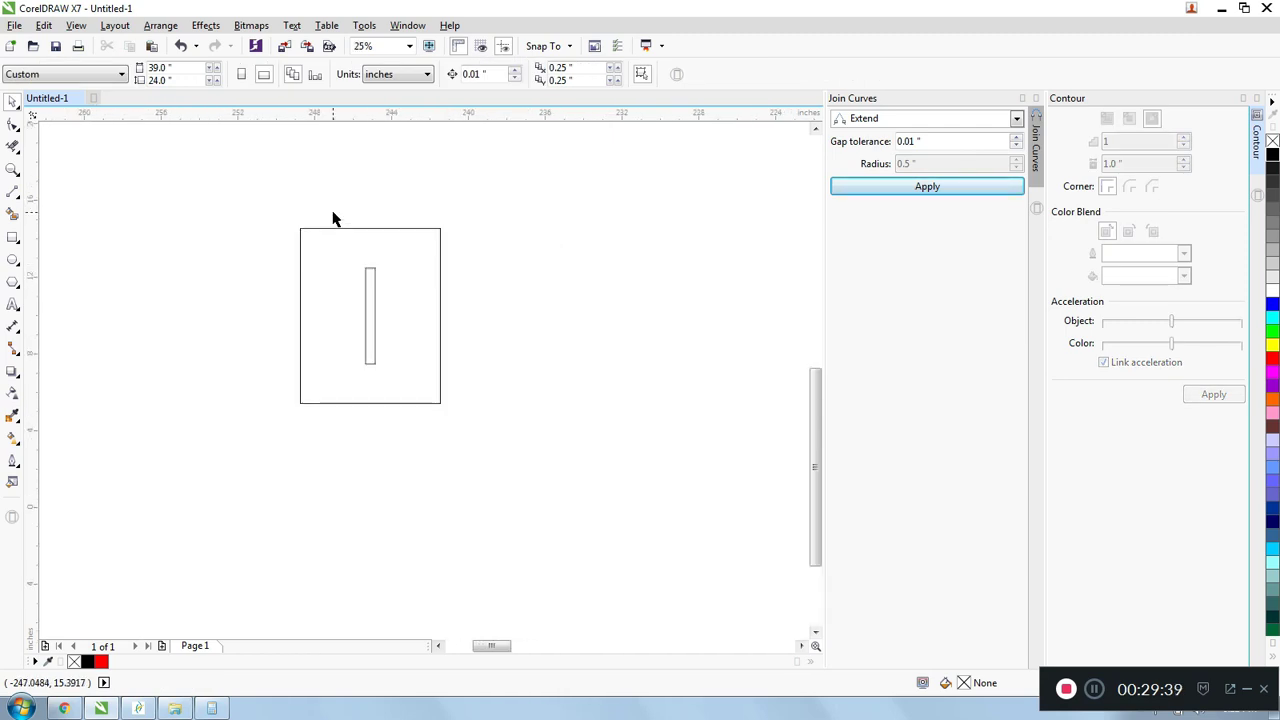
{"action": "scroll", "coordinate": [279, 219], "scroll_direction": "down", "scroll_amount": 1}
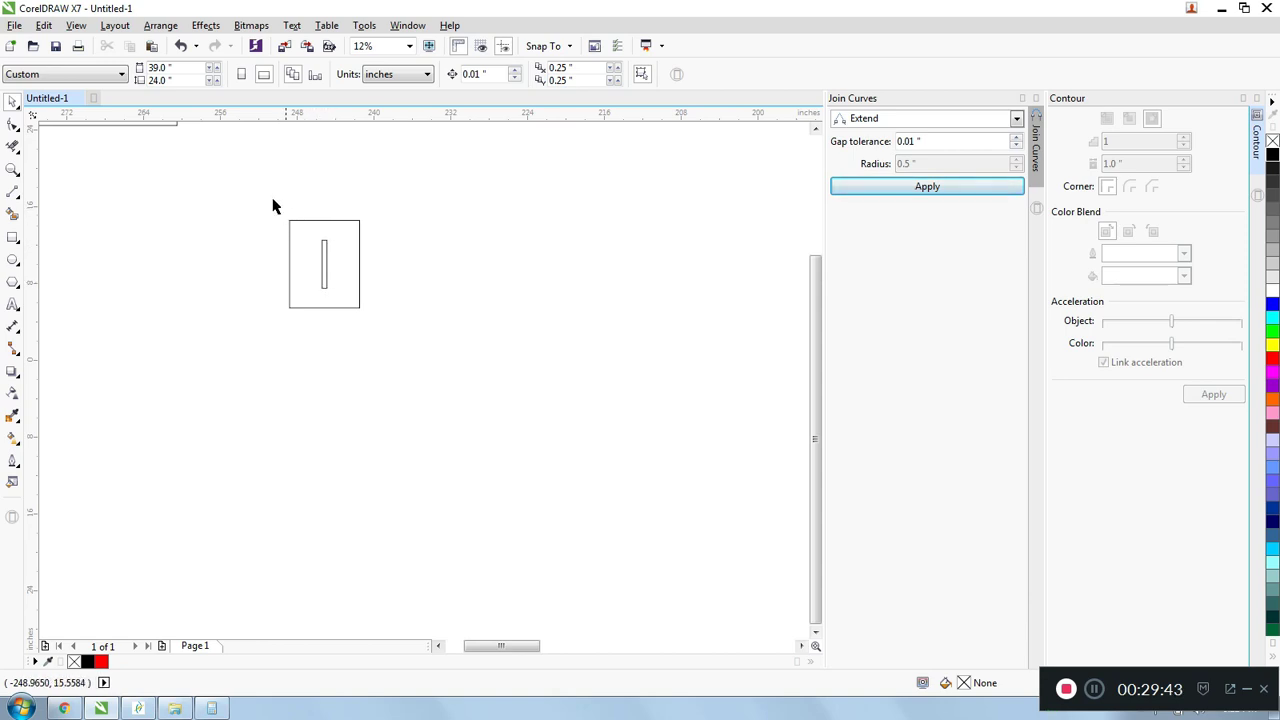
- Duplicate the rectangle and its slot together, placing the copy just to the right of the original
{"action": "left_click_drag", "start_coordinate": [274, 201], "coordinate": [372, 314]}
{"action": "left_click_drag", "start_coordinate": [297, 243], "coordinate": [410, 251]}
{"action": "key", "text": "Escape"}
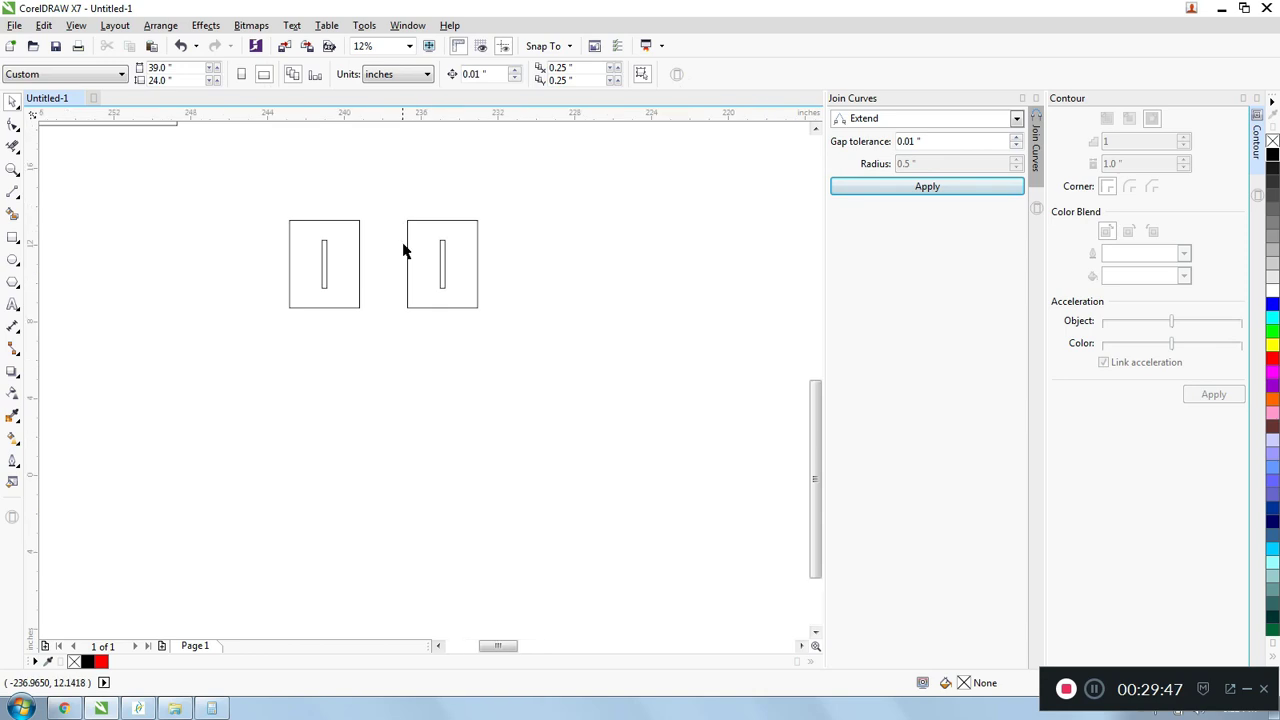
- Move the copy's narrow rectangle outside the large one, snapping its right edge onto the large rectangle's left edge
{"action": "scroll", "coordinate": [403, 247], "scroll_direction": "up", "scroll_amount": 1}
{"action": "left_click", "coordinate": [484, 240]}
{"action": "scroll", "coordinate": [486, 236], "scroll_direction": "up", "scroll_amount": 1}
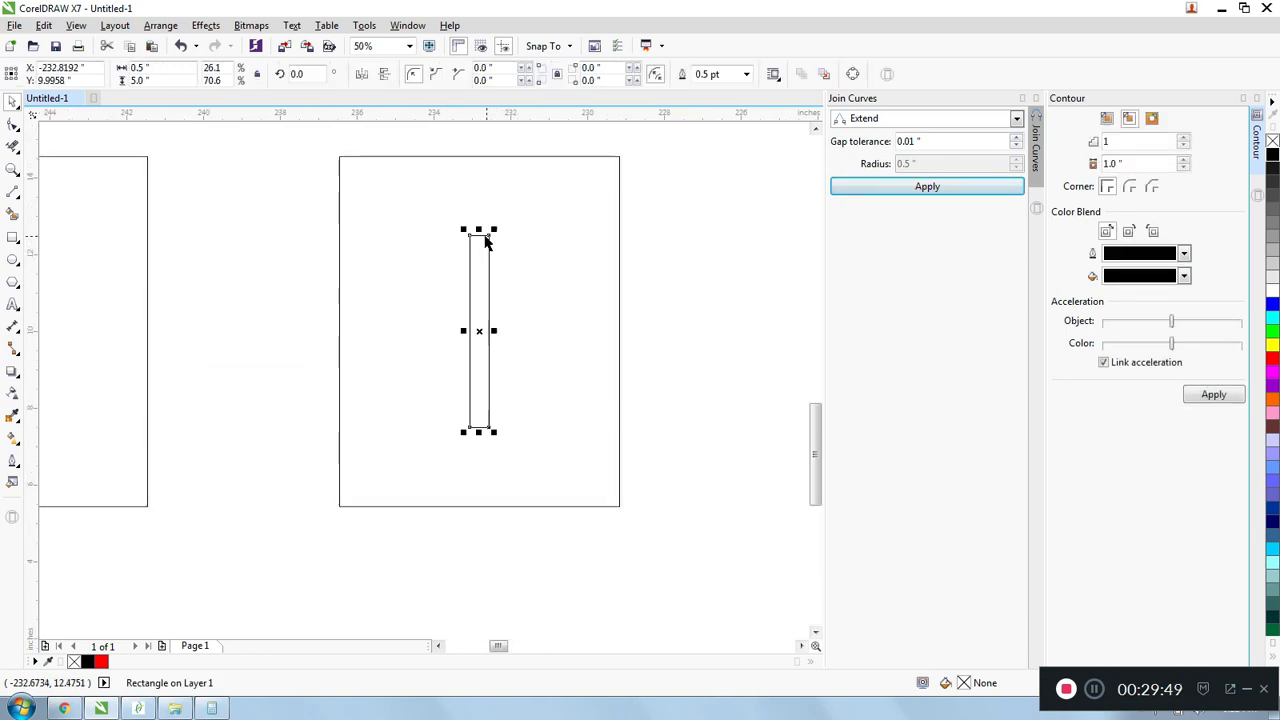
{"action": "left_click_drag", "start_coordinate": [490, 237], "coordinate": [339, 231]}
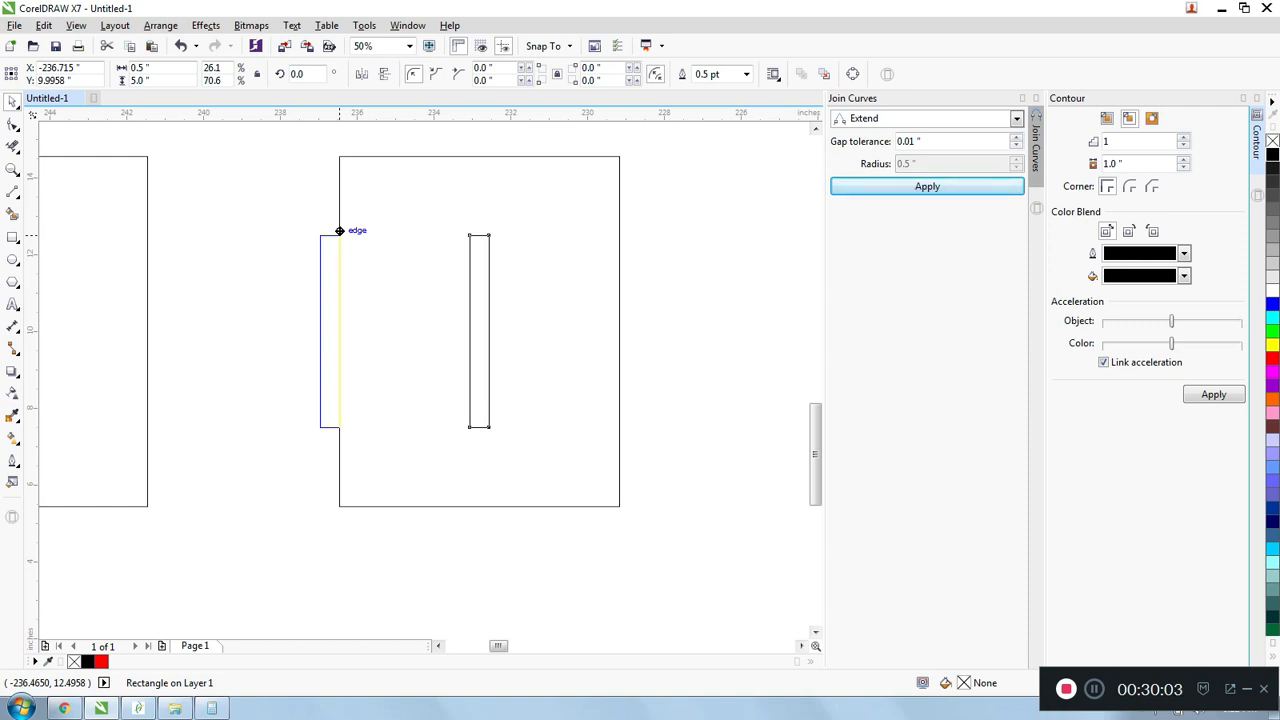
- Delete the shared edge segments between the narrow rectangle and the copied large rectangle to form an open tab
{"action": "left_click_drag", "start_coordinate": [339, 231], "coordinate": [447, 371]}
{"action": "left_click", "coordinate": [12, 145]}
{"action": "scroll", "coordinate": [311, 243], "scroll_direction": "up", "scroll_amount": 1}
{"action": "scroll", "coordinate": [420, 299], "scroll_direction": "down", "scroll_amount": 2}
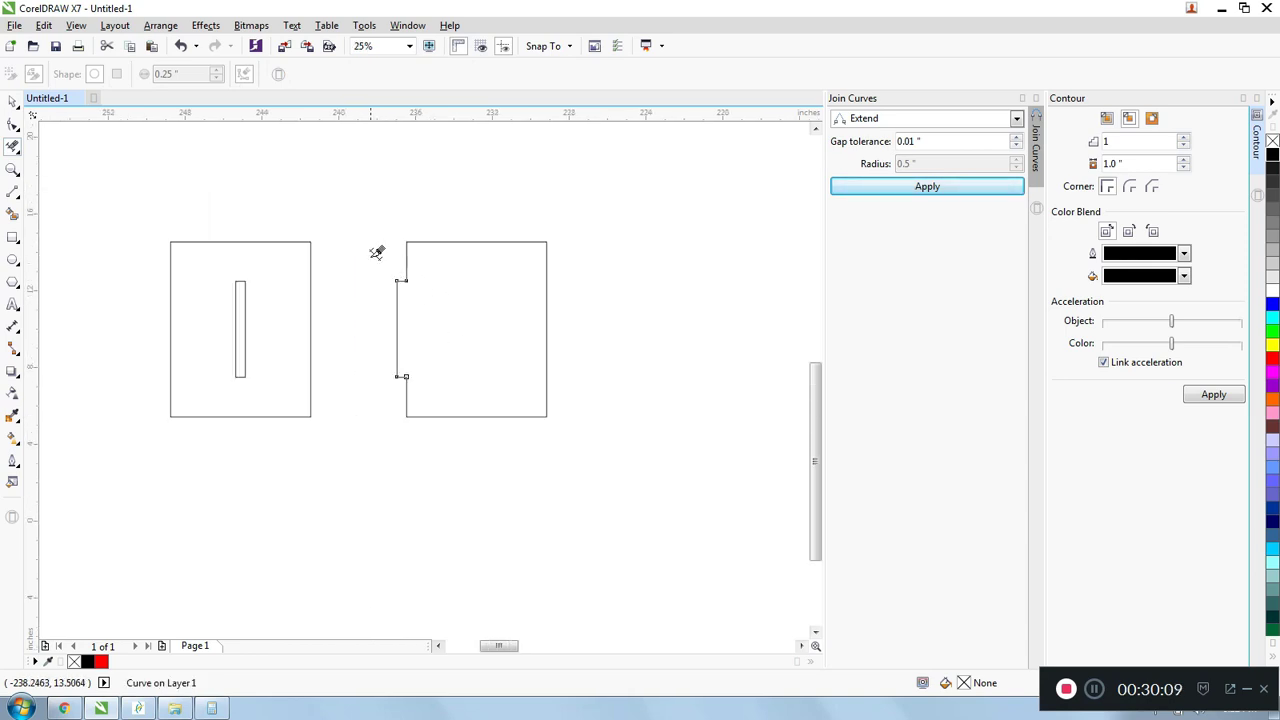
- Join the copied rectangle and tab outlines using Extend with a 0.01-inch gap tolerance, and fill the joined curve black
{"action": "key", "text": "space"}
{"action": "left_click", "coordinate": [374, 257]}
{"action": "scroll", "coordinate": [404, 272], "scroll_direction": "up", "scroll_amount": 1}
{"action": "scroll", "coordinate": [355, 257], "scroll_direction": "down", "scroll_amount": 1}
{"action": "left_click_drag", "start_coordinate": [341, 180], "coordinate": [608, 464]}
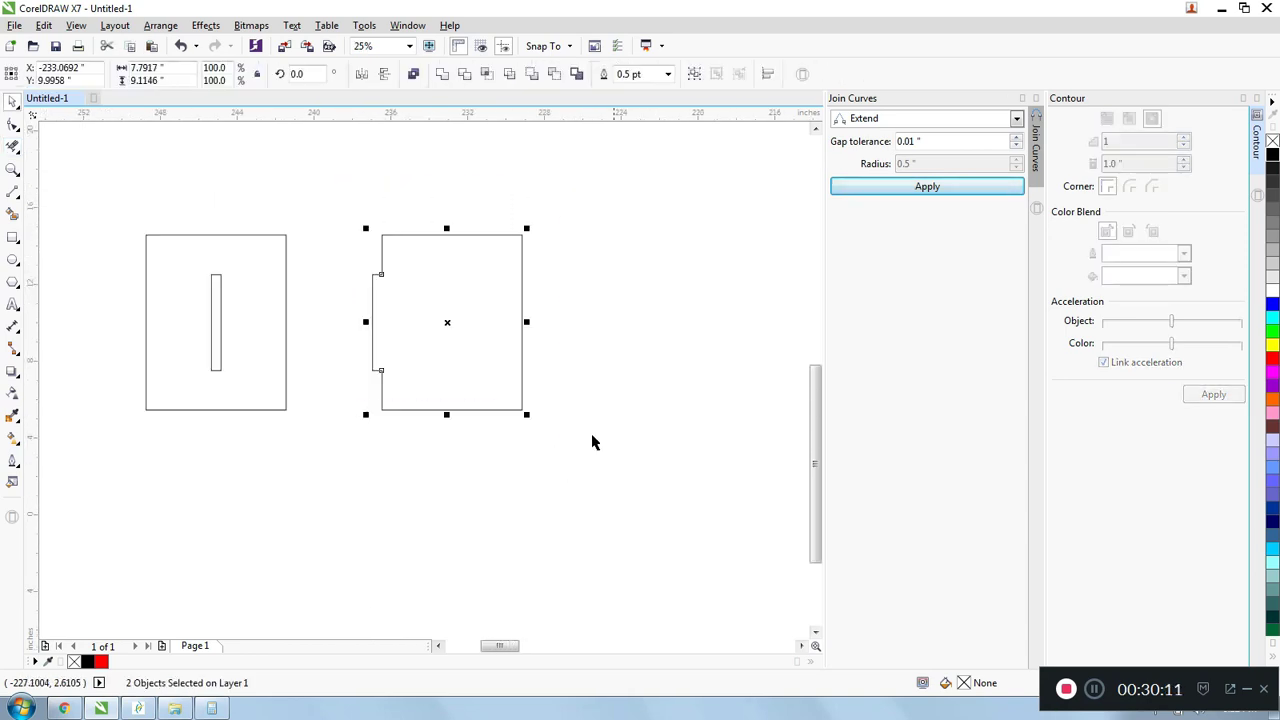
{"action": "left_click", "coordinate": [914, 190]}
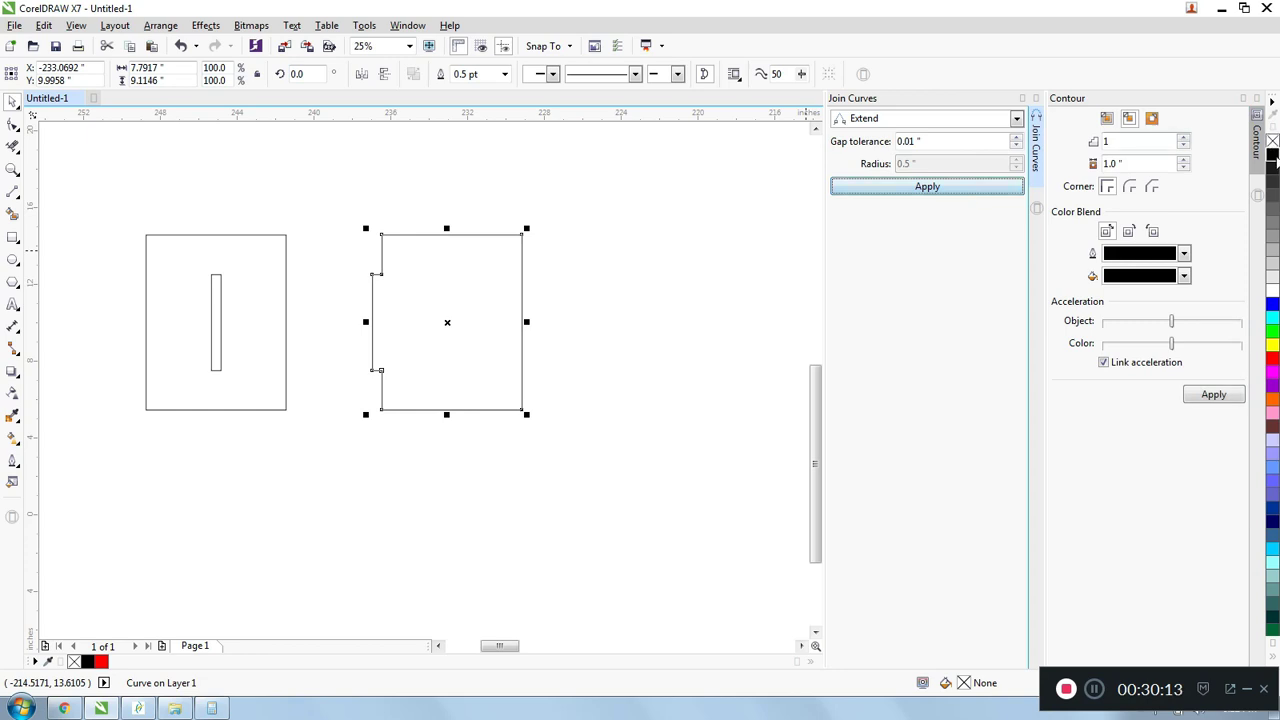
{"action": "left_click", "coordinate": [1273, 152]}
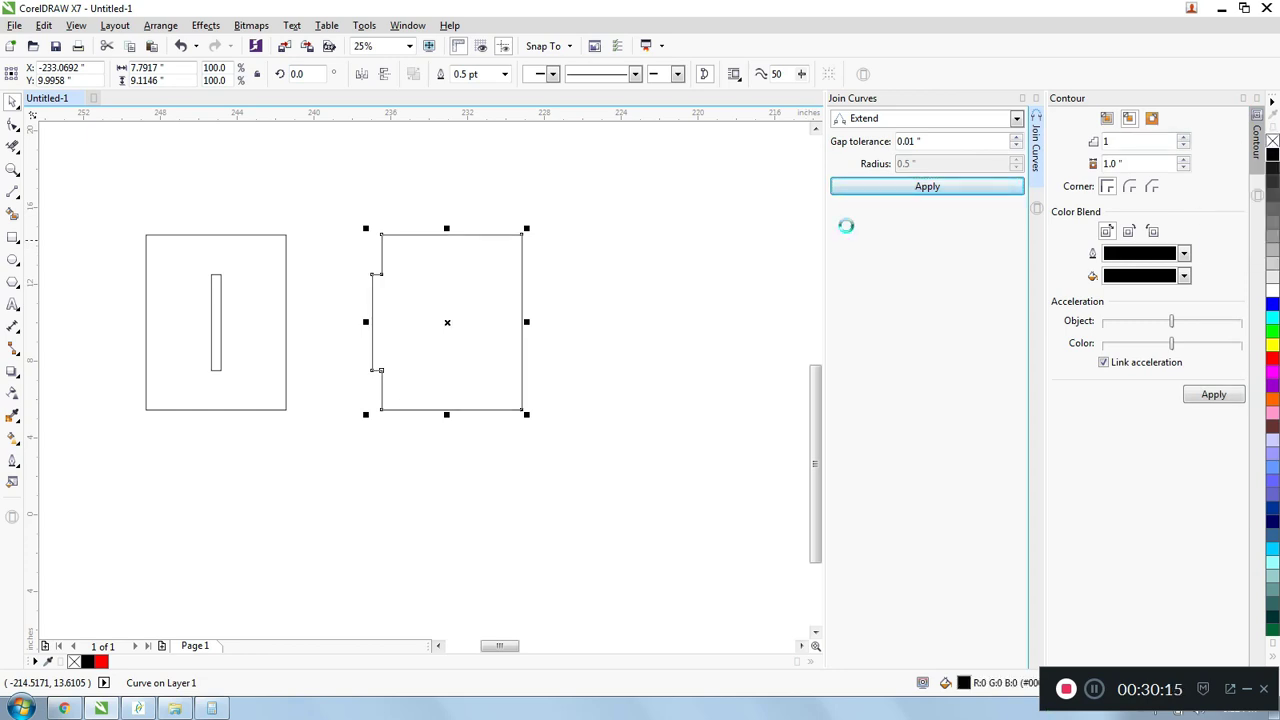
{"action": "left_click", "coordinate": [318, 253]}
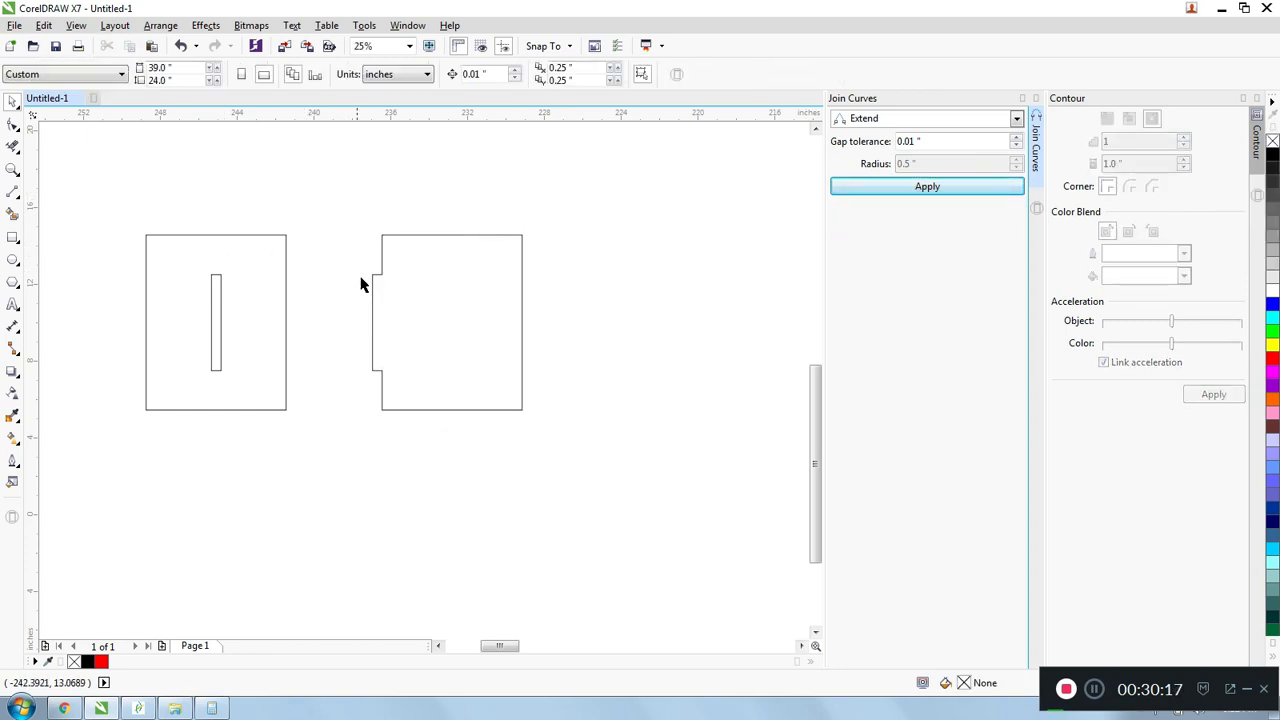
- Move the joined tab shape slightly right and up from the slotted rectangle
{"action": "scroll", "coordinate": [263, 263], "scroll_direction": "down", "scroll_amount": 1}
{"action": "scroll", "coordinate": [380, 306], "scroll_direction": "up", "scroll_amount": 2}
{"action": "scroll", "coordinate": [394, 291], "scroll_direction": "down", "scroll_amount": 1}
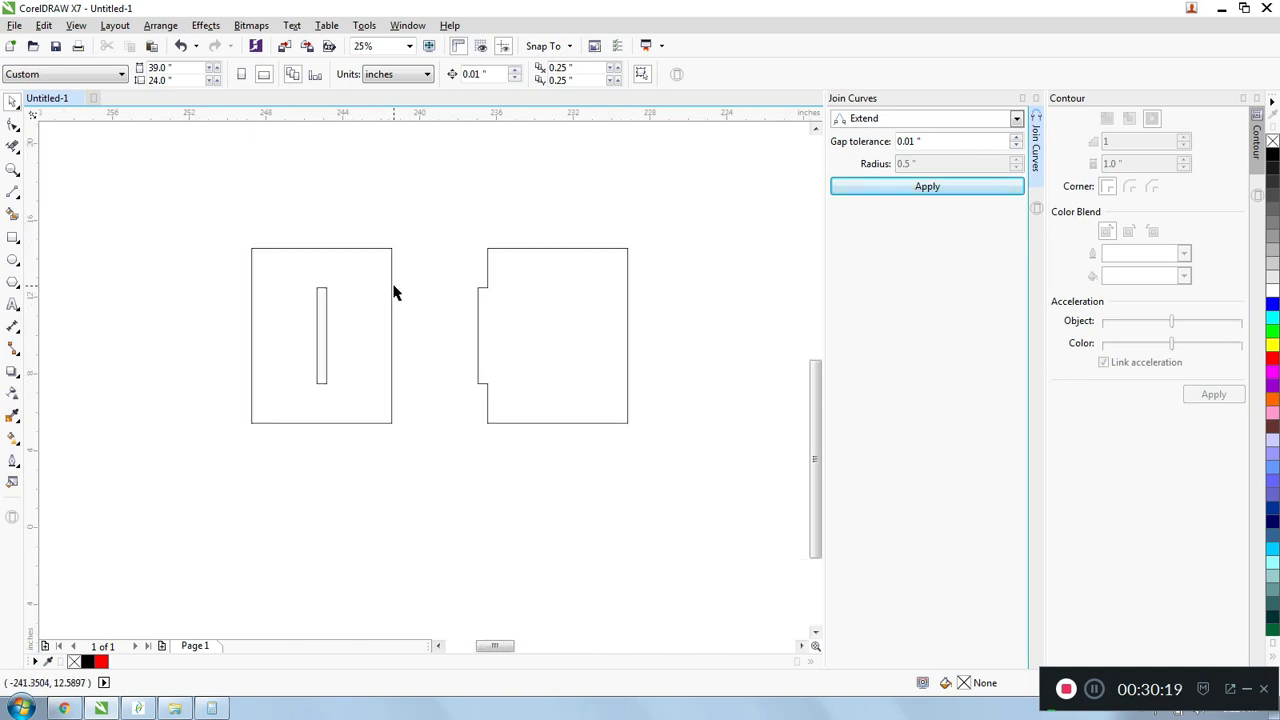
{"action": "left_click", "coordinate": [506, 360]}
{"action": "left_click_drag", "start_coordinate": [478, 287], "coordinate": [506, 280]}
- Examine the tab's upper corner up close and compare it with the slot in the original rectangle
{"action": "scroll", "coordinate": [521, 286], "scroll_direction": "up", "scroll_amount": 2}
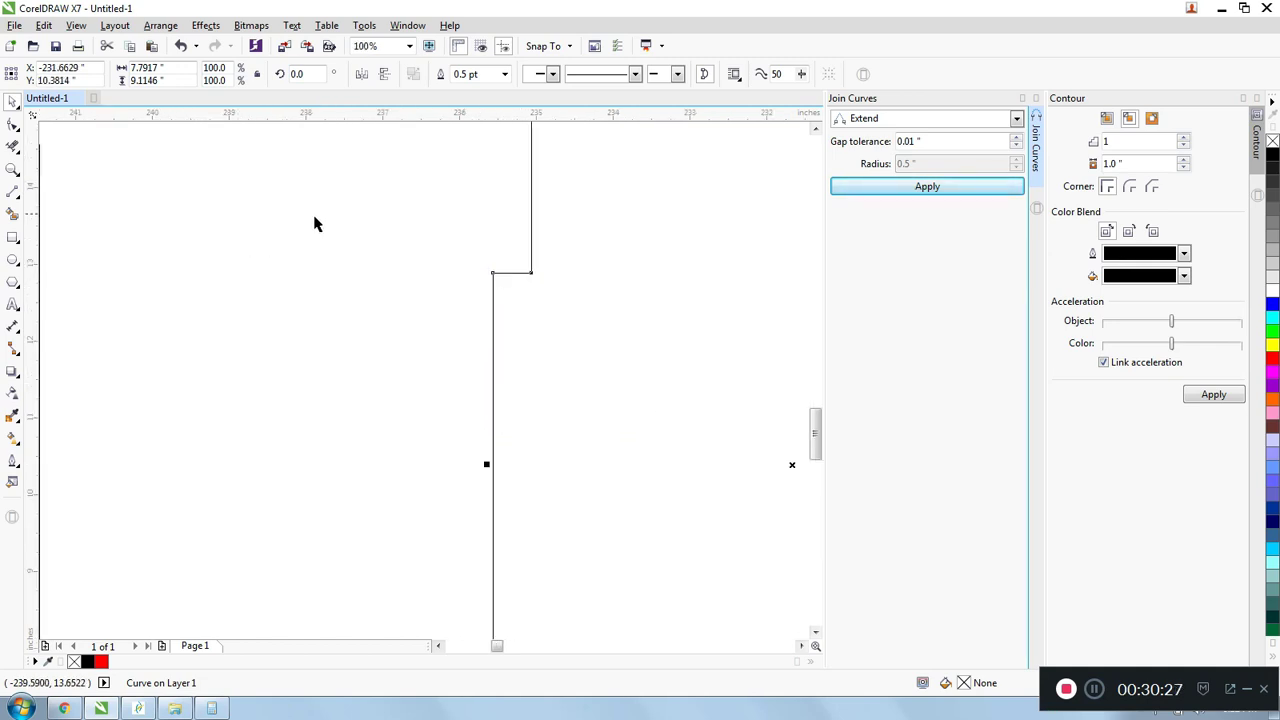
{"action": "scroll", "coordinate": [551, 240], "scroll_direction": "up", "scroll_amount": 2}
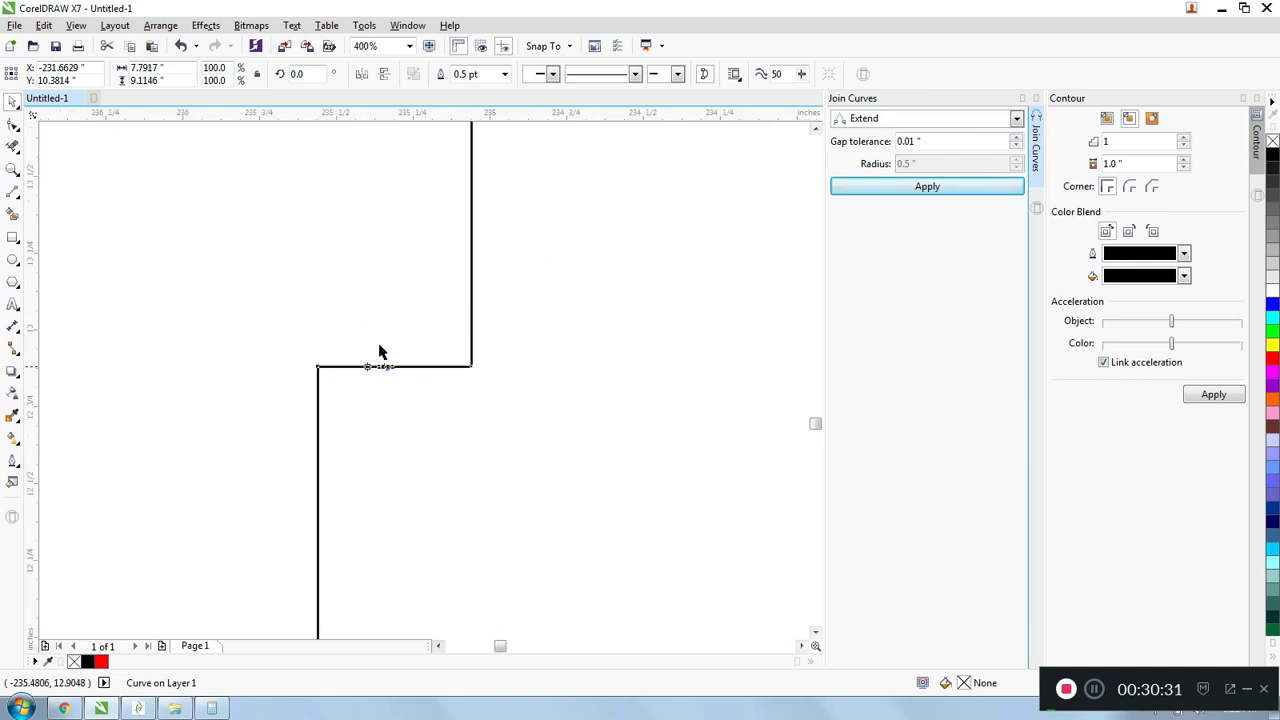
{"action": "left_click", "coordinate": [483, 373]}
{"action": "scroll", "coordinate": [486, 374], "scroll_direction": "down", "scroll_amount": 5}
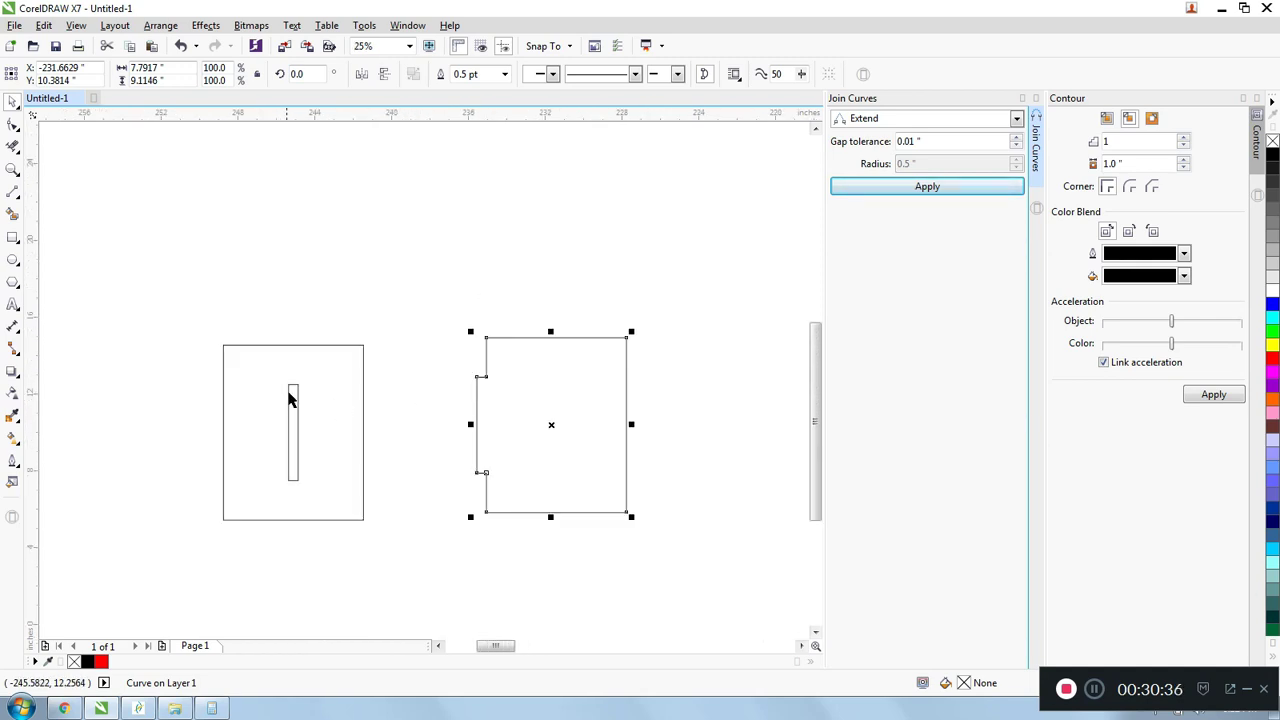
{"action": "scroll", "coordinate": [288, 398], "scroll_direction": "up", "scroll_amount": 2}
{"action": "scroll", "coordinate": [294, 378], "scroll_direction": "down", "scroll_amount": 1}
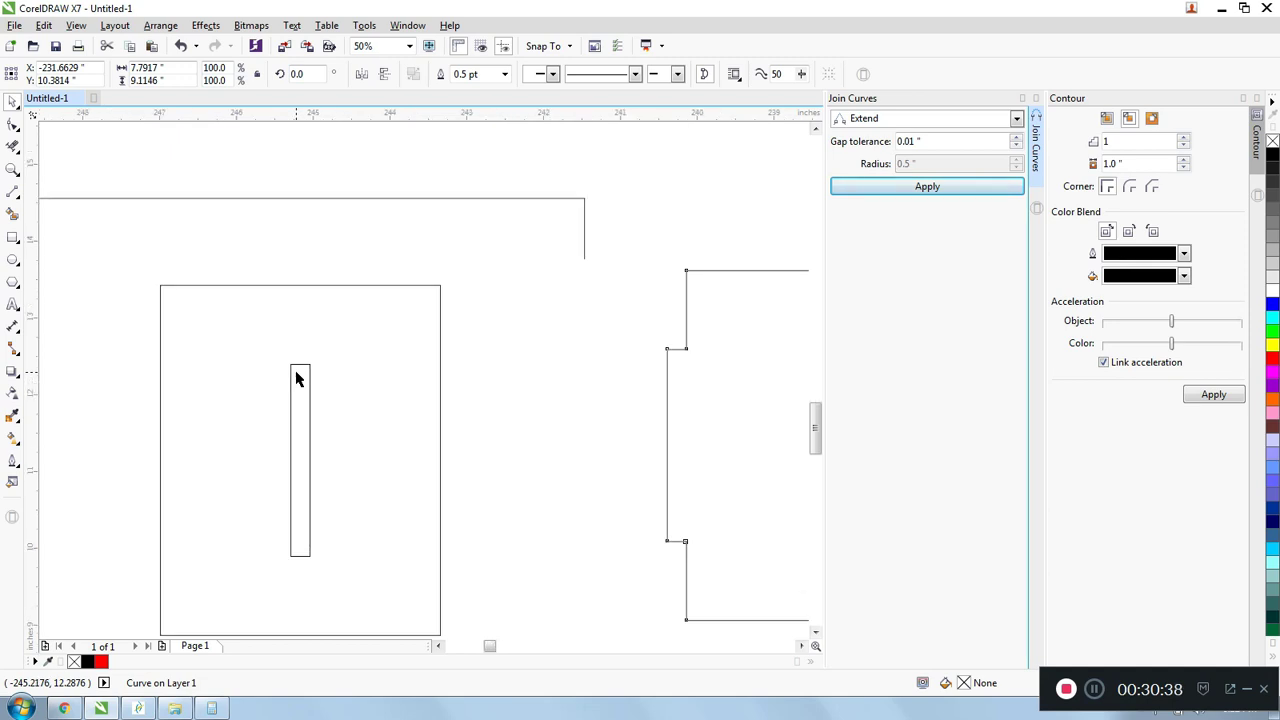
- Move the slotted rectangle together with its slot closer to the tabbed piece
{"action": "scroll", "coordinate": [300, 374], "scroll_direction": "up", "scroll_amount": 1}
{"action": "scroll", "coordinate": [305, 370], "scroll_direction": "down", "scroll_amount": 2}
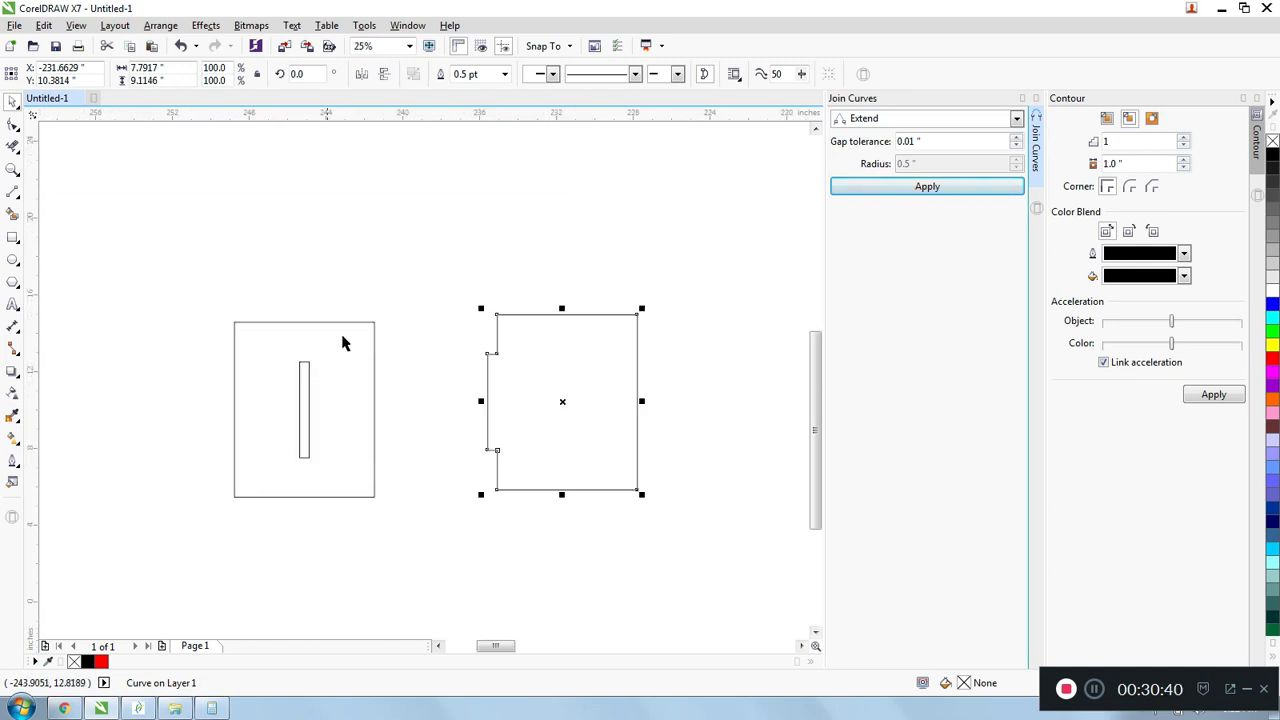
{"action": "left_click_drag", "start_coordinate": [222, 302], "coordinate": [392, 540]}
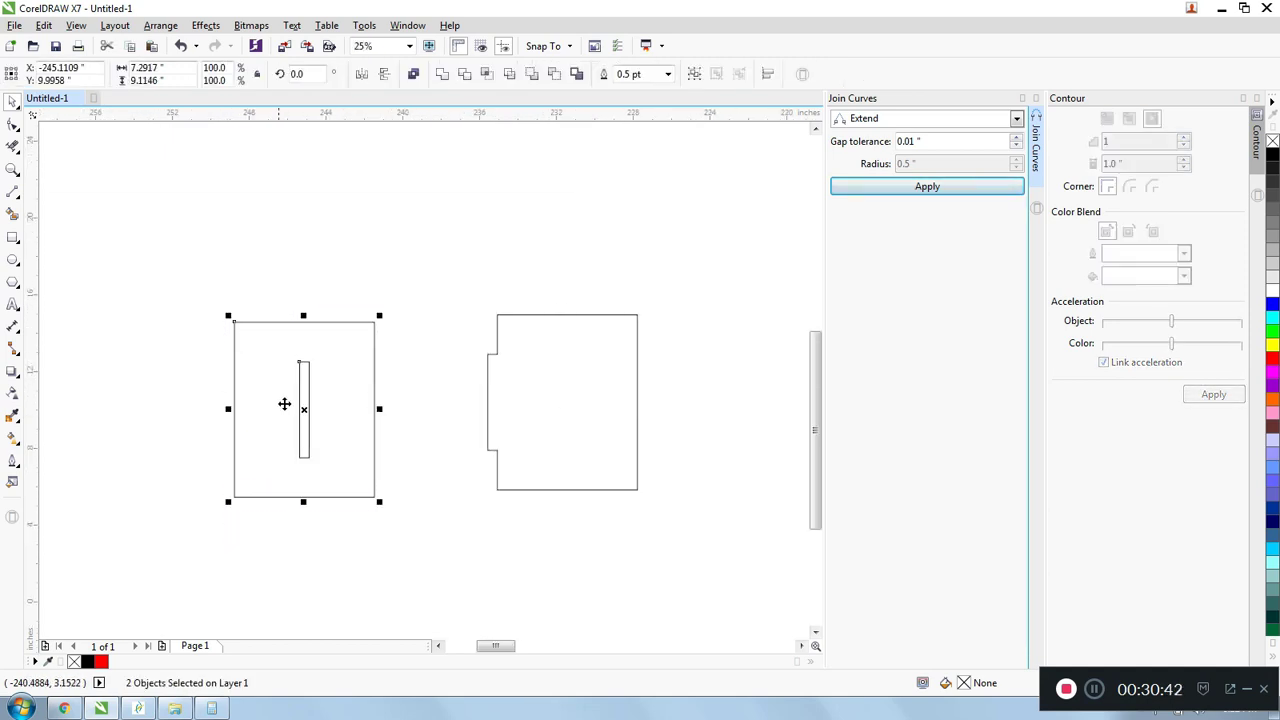
{"action": "left_click_drag", "start_coordinate": [303, 409], "coordinate": [389, 400]}
{"action": "scroll", "coordinate": [406, 349], "scroll_direction": "up", "scroll_amount": 1}
{"action": "left_click", "coordinate": [317, 234]}
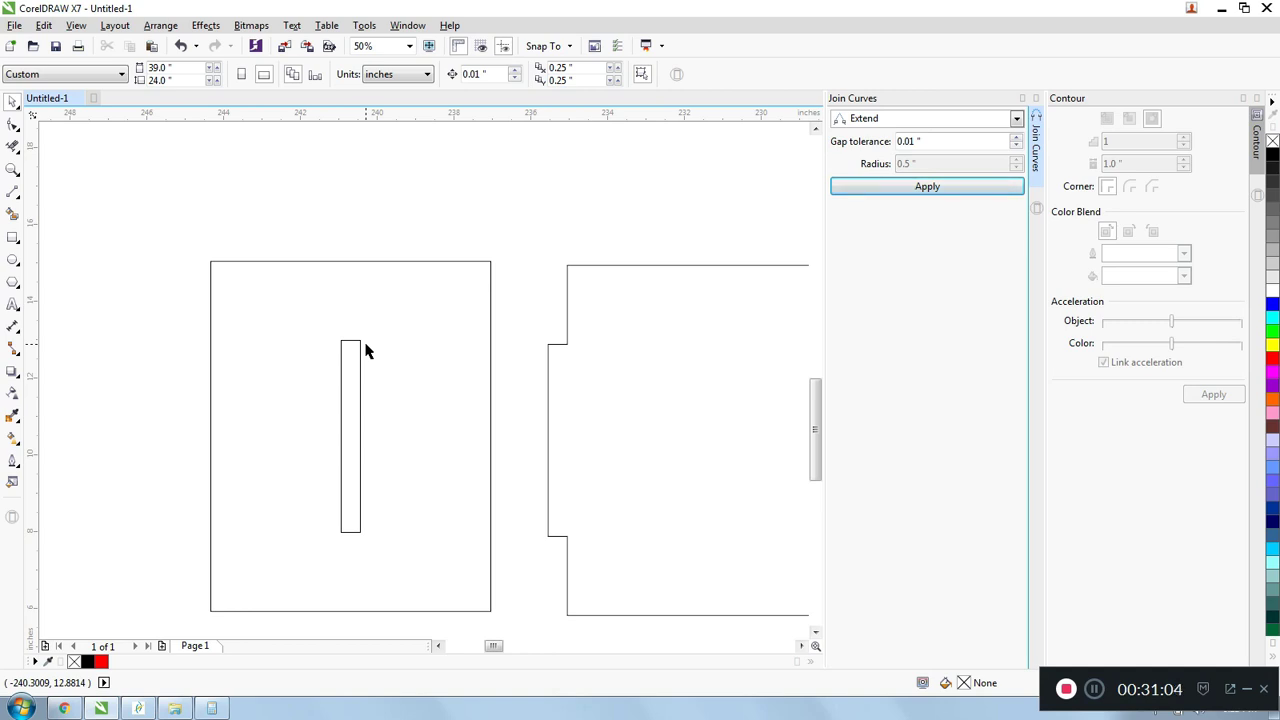
- Draw a circle beside the slotted rectangle and set its diameter to 0.125 inches
{"action": "scroll", "coordinate": [343, 331], "scroll_direction": "up", "scroll_amount": 1}
{"action": "scroll", "coordinate": [343, 331], "scroll_direction": "down", "scroll_amount": 1}
{"action": "scroll", "coordinate": [343, 331], "scroll_direction": "down", "scroll_amount": 1}
{"action": "scroll", "coordinate": [297, 343], "scroll_direction": "up", "scroll_amount": 1}
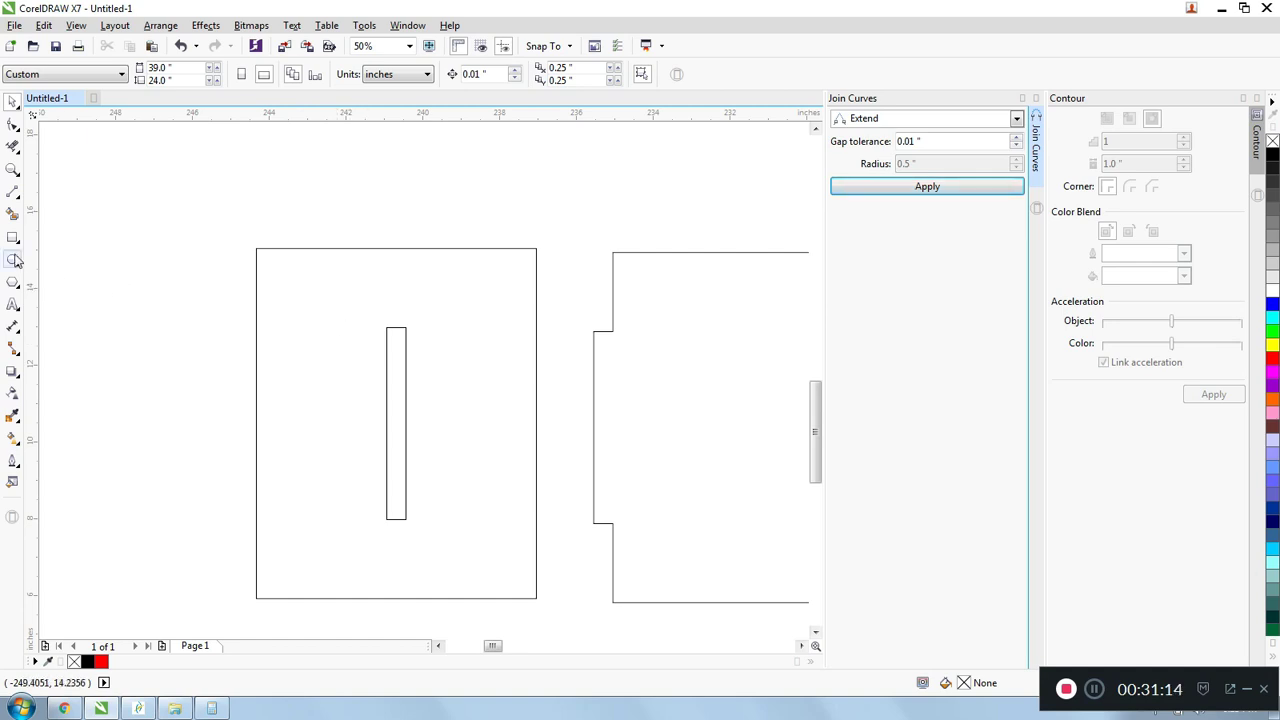
{"action": "left_click_drag", "start_coordinate": [139, 237], "coordinate": [200, 297]}
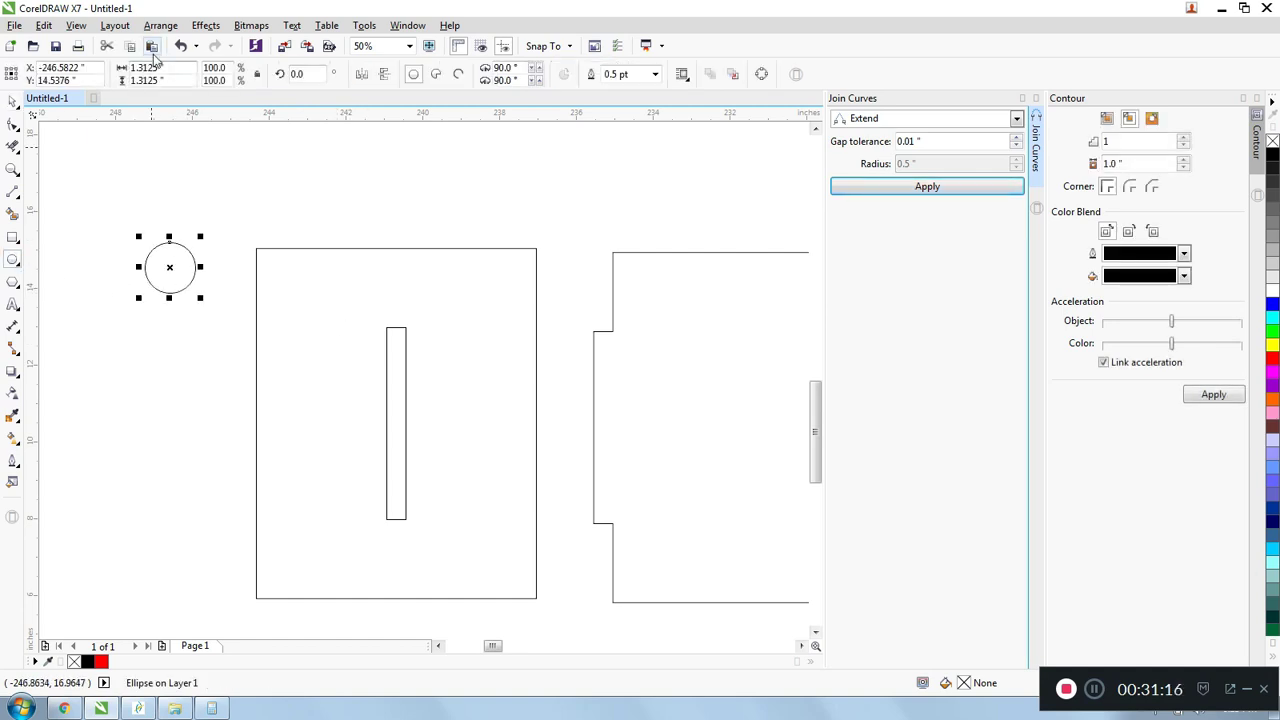
{"action": "left_click_drag", "start_coordinate": [170, 67], "coordinate": [110, 63]}
{"action": "type", "text": "."}
{"action": "key", "text": "Return"}
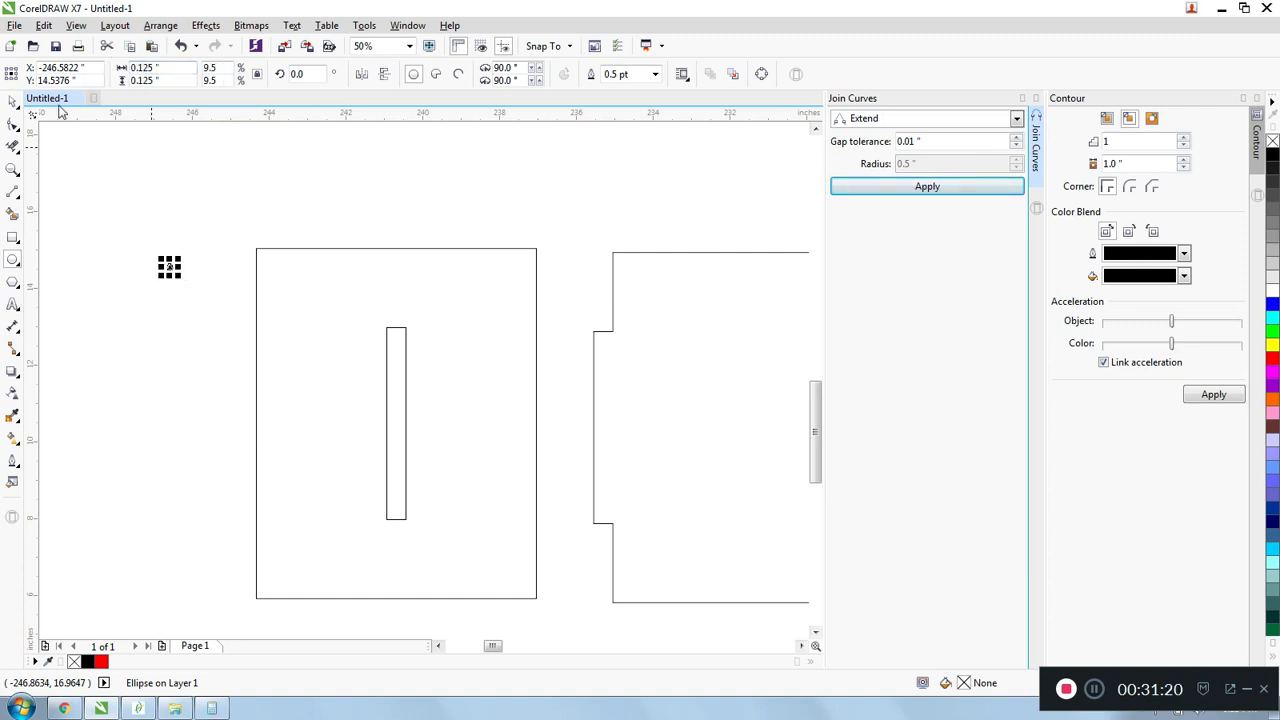
- Move the circle into the slot's upper-left corner and align it with the slot's top and left edges
{"action": "left_click_drag", "start_coordinate": [206, 287], "coordinate": [391, 340]}
{"action": "scroll", "coordinate": [391, 338], "scroll_direction": "up", "scroll_amount": 4}
{"action": "left_click_drag", "start_coordinate": [298, 500], "coordinate": [310, 323]}
{"action": "scroll", "coordinate": [305, 318], "scroll_direction": "up", "scroll_amount": 2}
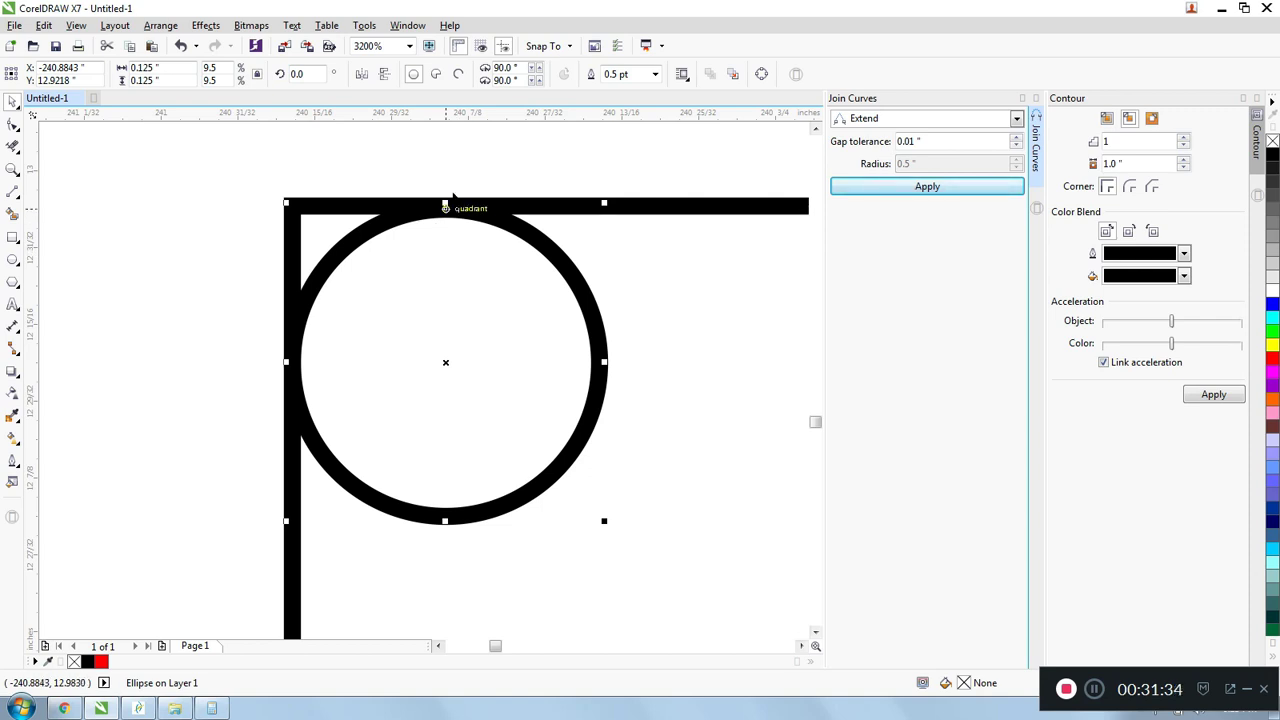
{"action": "scroll", "coordinate": [452, 197], "scroll_direction": "up", "scroll_amount": 1}
{"action": "mouse_move", "coordinate": [436, 236]}
{"action": "left_mouse_down"}
{"action": "mouse_move", "coordinate": [446, 226]}
{"action": "mouse_move", "coordinate": [431, 231]}
{"action": "left_mouse_up"}
{"action": "scroll", "coordinate": [463, 233], "scroll_direction": "up", "scroll_amount": 1}
{"action": "scroll", "coordinate": [454, 238], "scroll_direction": "down", "scroll_amount": 2}
{"action": "scroll", "coordinate": [462, 246], "scroll_direction": "down", "scroll_amount": 2}
{"action": "scroll", "coordinate": [416, 287], "scroll_direction": "up", "scroll_amount": 1}
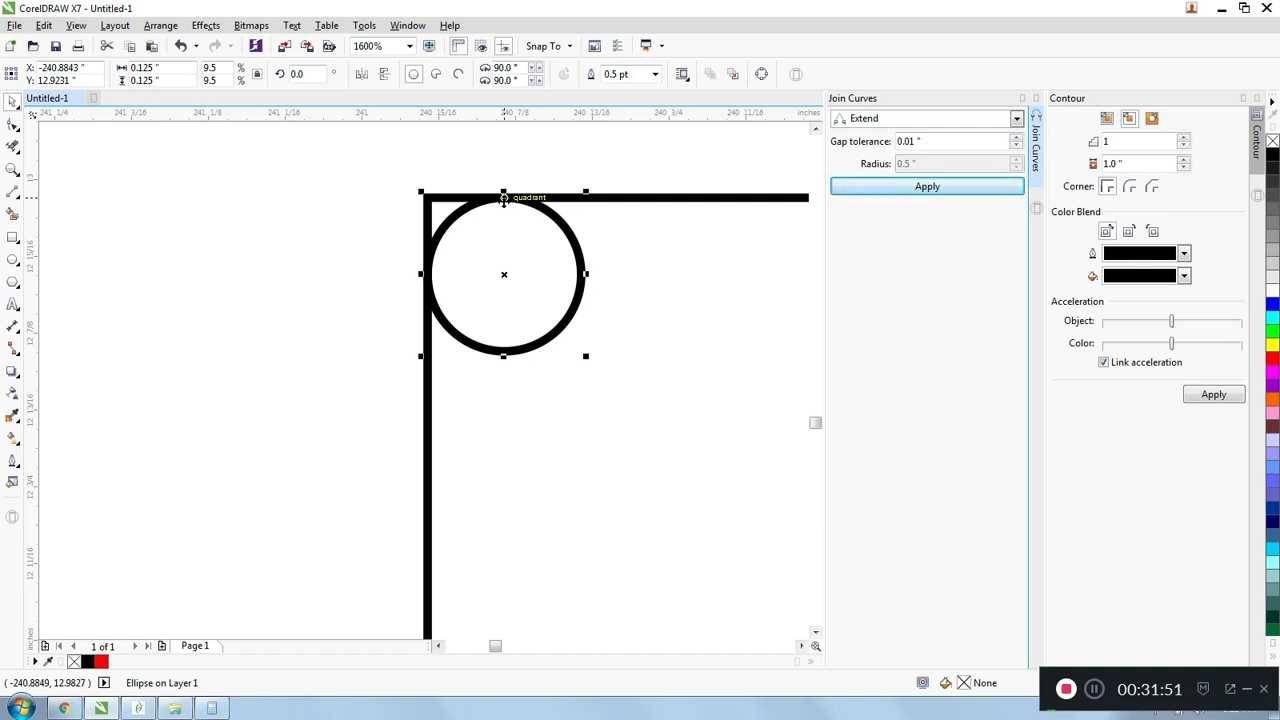
- Place circles at both upper corners of the slot, each centred on a side edge and touching the top edge
{"action": "left_click_drag", "start_coordinate": [504, 197], "coordinate": [684, 199]}
{"action": "scroll", "coordinate": [380, 210], "scroll_direction": "down", "scroll_amount": 2}
{"action": "scroll", "coordinate": [380, 210], "scroll_direction": "up", "scroll_amount": 1}
{"action": "scroll", "coordinate": [400, 174], "scroll_direction": "down", "scroll_amount": 1}
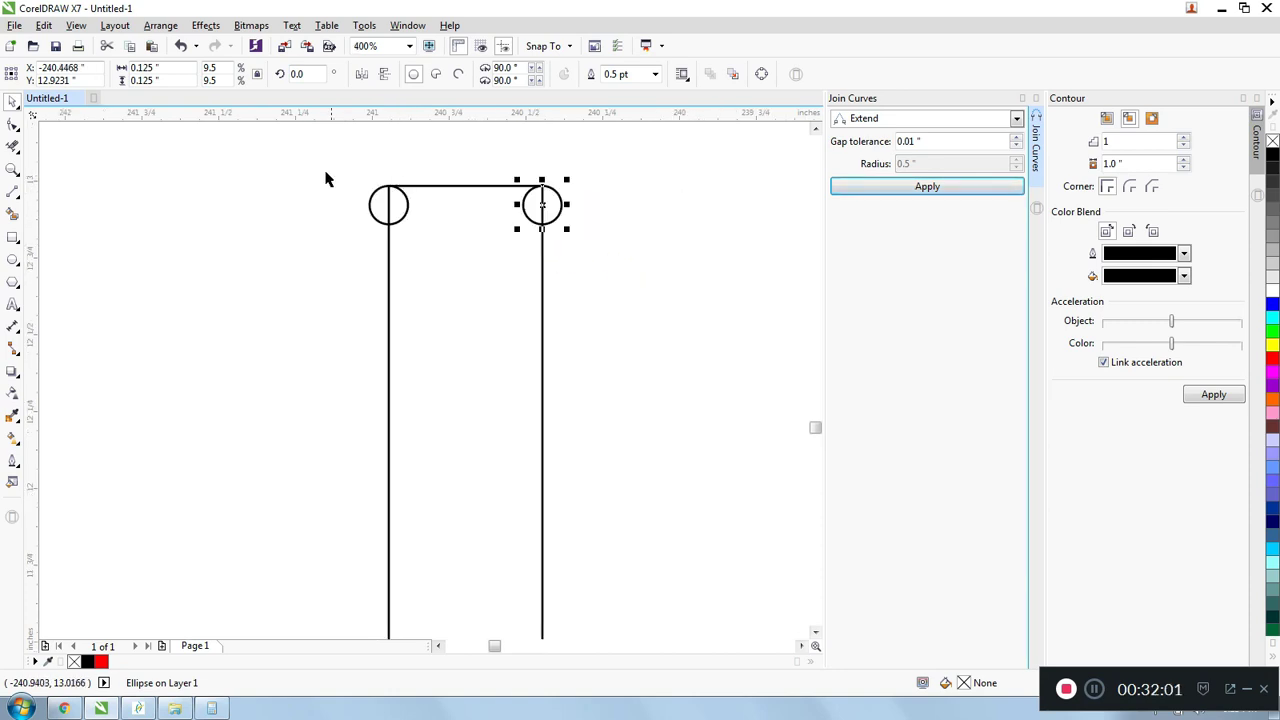
{"action": "left_click", "coordinate": [325, 173]}
- Copy the two upper corner circles straight down to the slot's lower corners, touching its bottom edge
{"action": "scroll", "coordinate": [384, 243], "scroll_direction": "down", "scroll_amount": 3}
{"action": "left_click_drag", "start_coordinate": [223, 210], "coordinate": [451, 257]}
{"action": "scroll", "coordinate": [395, 242], "scroll_direction": "up", "scroll_amount": 2}
{"action": "left_click_drag", "start_coordinate": [341, 232], "coordinate": [341, 600]}
{"action": "scroll", "coordinate": [343, 585], "scroll_direction": "down", "scroll_amount": 2}
{"action": "scroll", "coordinate": [346, 600], "scroll_direction": "up", "scroll_amount": 2}
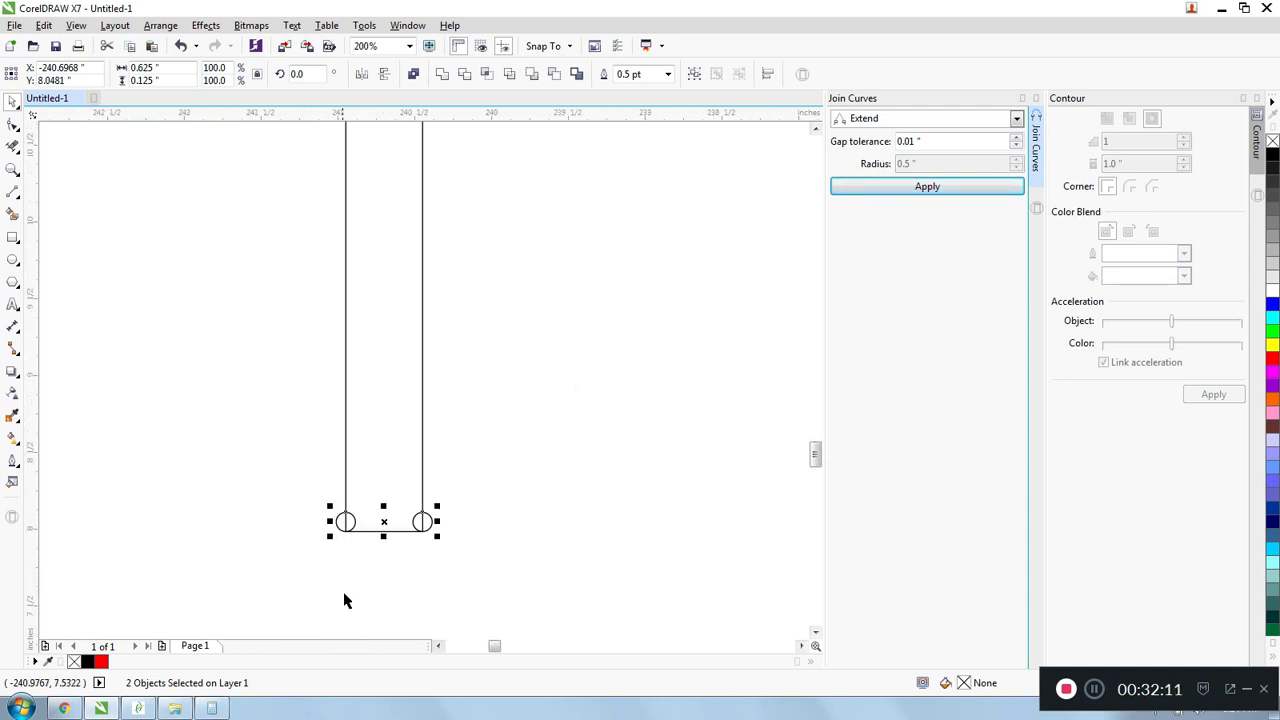
{"action": "scroll", "coordinate": [376, 259], "scroll_direction": "down", "scroll_amount": 1}
{"action": "scroll", "coordinate": [369, 398], "scroll_direction": "up", "scroll_amount": 2}
{"action": "scroll", "coordinate": [369, 420], "scroll_direction": "down", "scroll_amount": 3}
{"action": "left_click", "coordinate": [150, 278]}
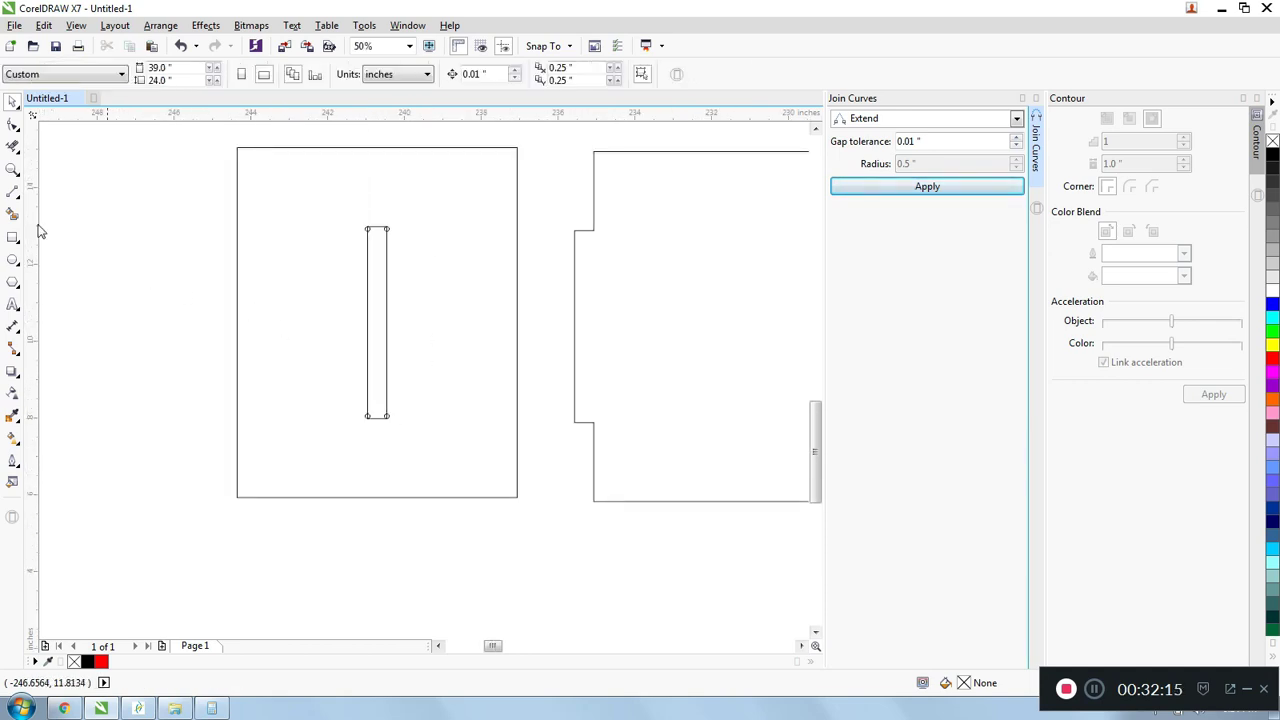
- Delete the inner circle halves and the overlapping side-edge segments at the slot's two upper corners with Virtual Segment Delete
{"action": "left_click", "coordinate": [13, 147]}
{"action": "scroll", "coordinate": [343, 217], "scroll_direction": "up", "scroll_amount": 5}
{"action": "scroll", "coordinate": [280, 260], "scroll_direction": "down", "scroll_amount": 2}
{"action": "scroll", "coordinate": [140, 286], "scroll_direction": "up", "scroll_amount": 2}
{"action": "left_click_drag", "start_coordinate": [136, 289], "coordinate": [733, 314]}
{"action": "scroll", "coordinate": [389, 240], "scroll_direction": "down", "scroll_amount": 5}
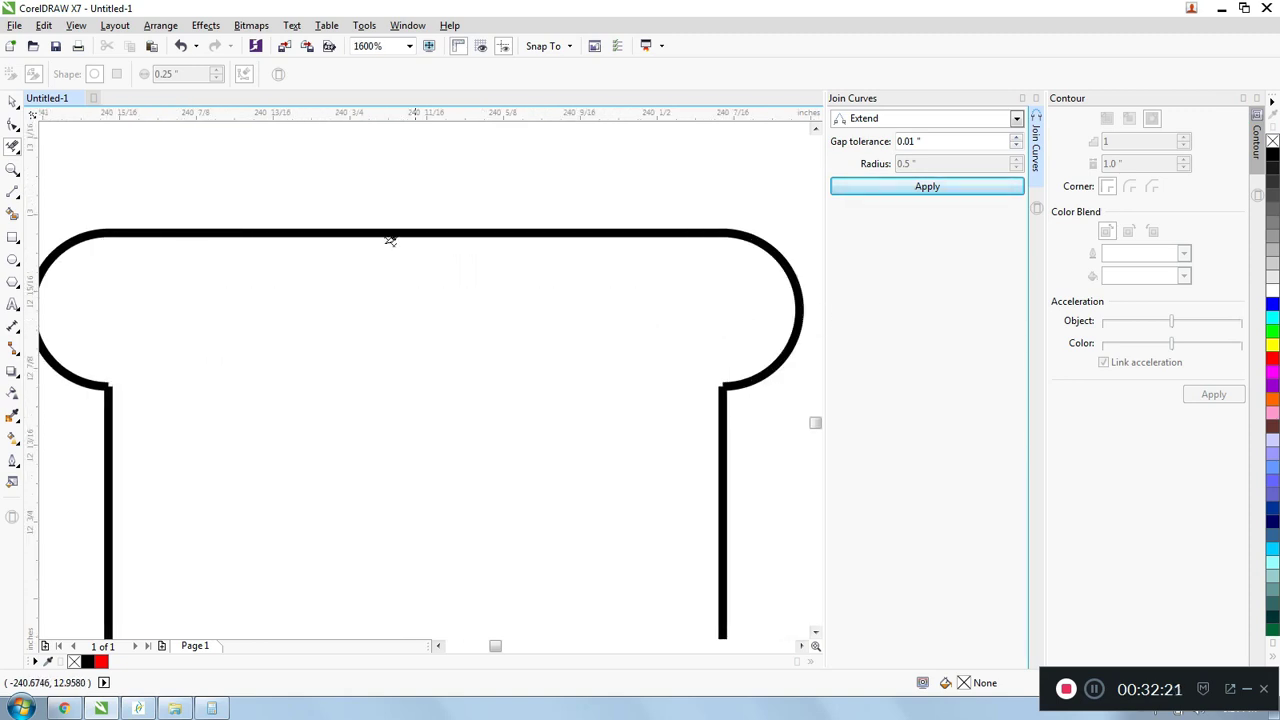
- Delete the inner circle halves and overlapping side-edge segments at the slot's two lower corners
{"action": "scroll", "coordinate": [380, 420], "scroll_direction": "up", "scroll_amount": 3}
{"action": "scroll", "coordinate": [390, 362], "scroll_direction": "up", "scroll_amount": 2}
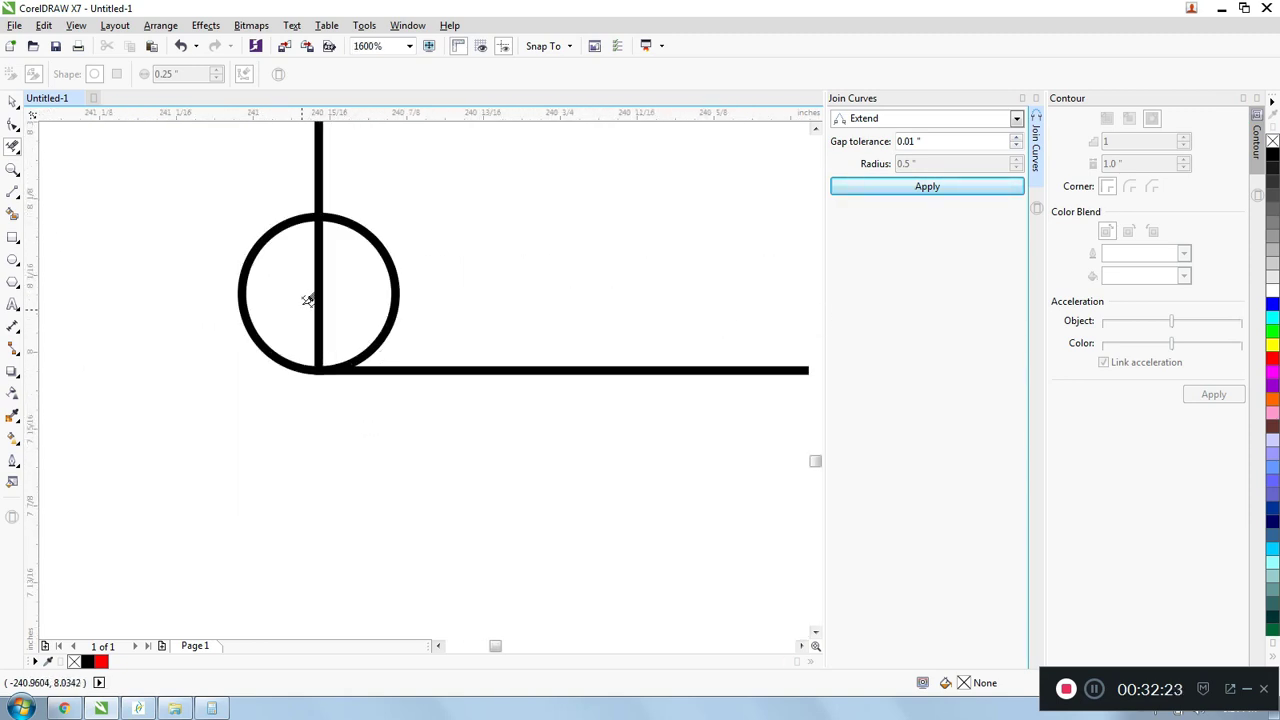
{"action": "scroll", "coordinate": [306, 290], "scroll_direction": "down", "scroll_amount": 1}
{"action": "left_click_drag", "start_coordinate": [301, 276], "coordinate": [619, 297]}
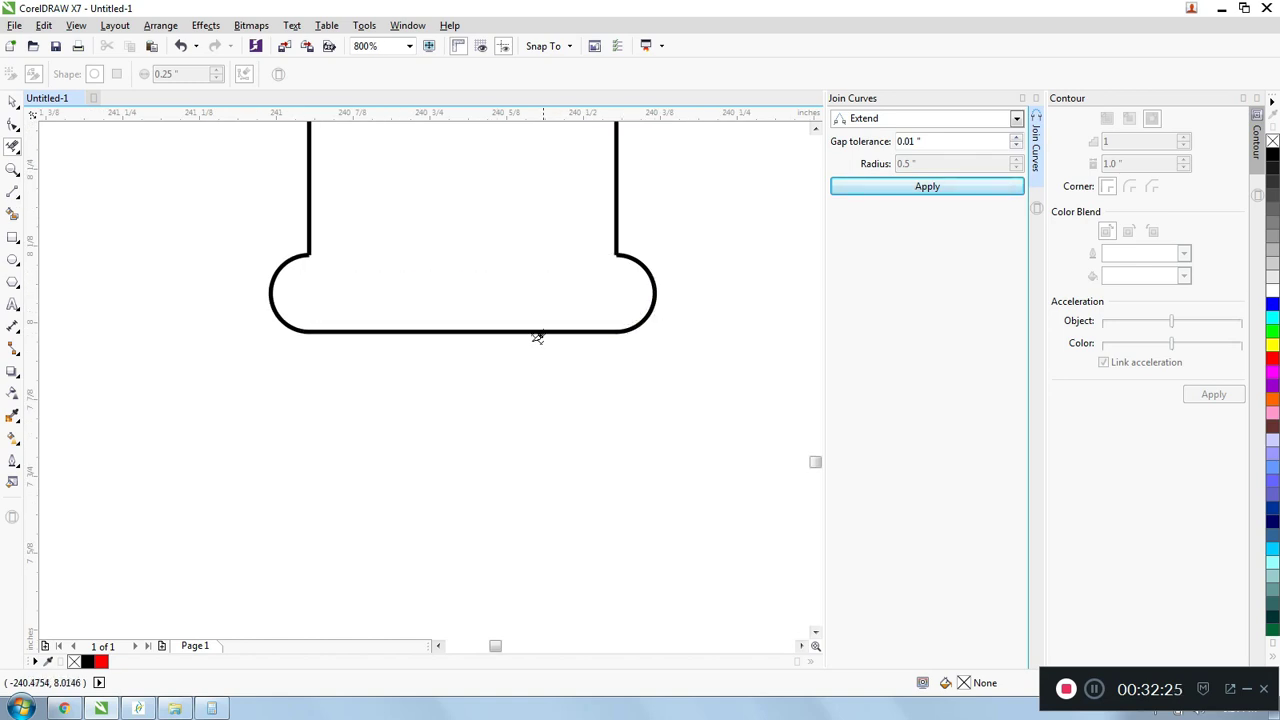
{"action": "scroll", "coordinate": [471, 380], "scroll_direction": "down", "scroll_amount": 4}
- Try a 0.125-inch vertical line across the opening of the slot's upper-left corner arc
{"action": "scroll", "coordinate": [487, 187], "scroll_direction": "up", "scroll_amount": 1}
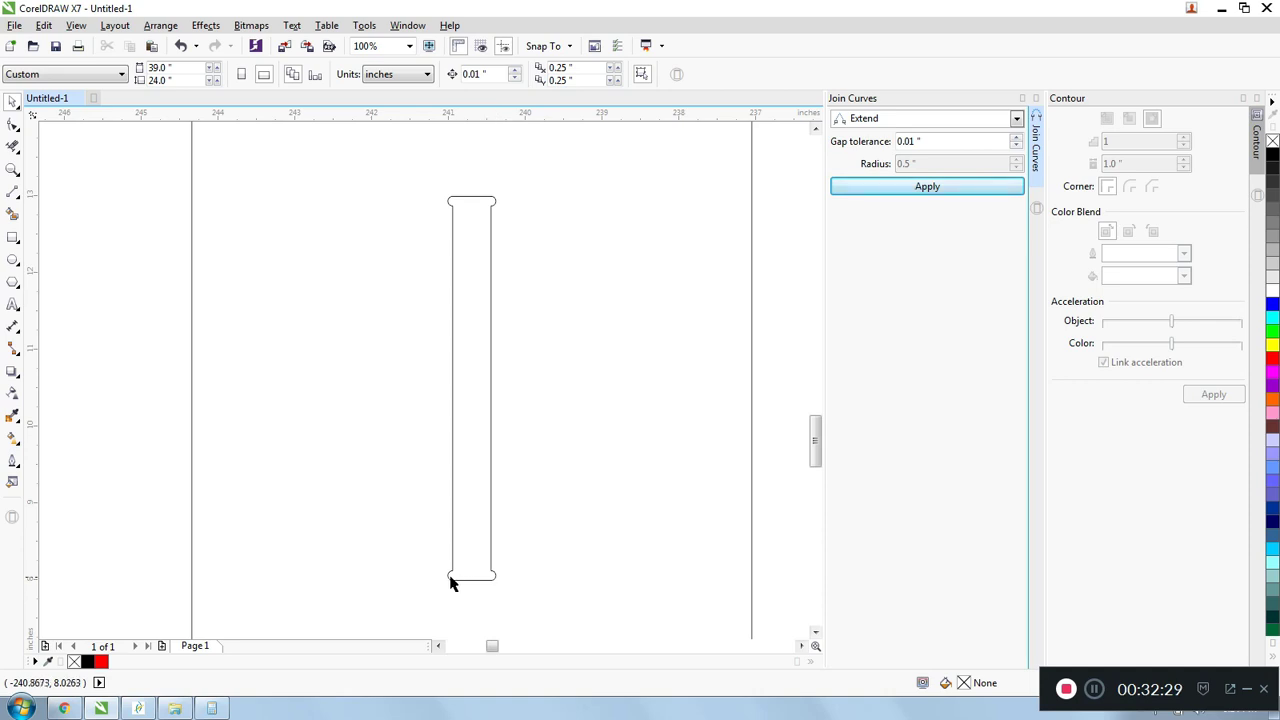
{"action": "scroll", "coordinate": [457, 200], "scroll_direction": "up", "scroll_amount": 2}
{"action": "left_click", "coordinate": [13, 192]}
{"action": "left_click_drag", "start_coordinate": [444, 218], "coordinate": [447, 180]}
{"action": "scroll", "coordinate": [448, 181], "scroll_direction": "up", "scroll_amount": 2}
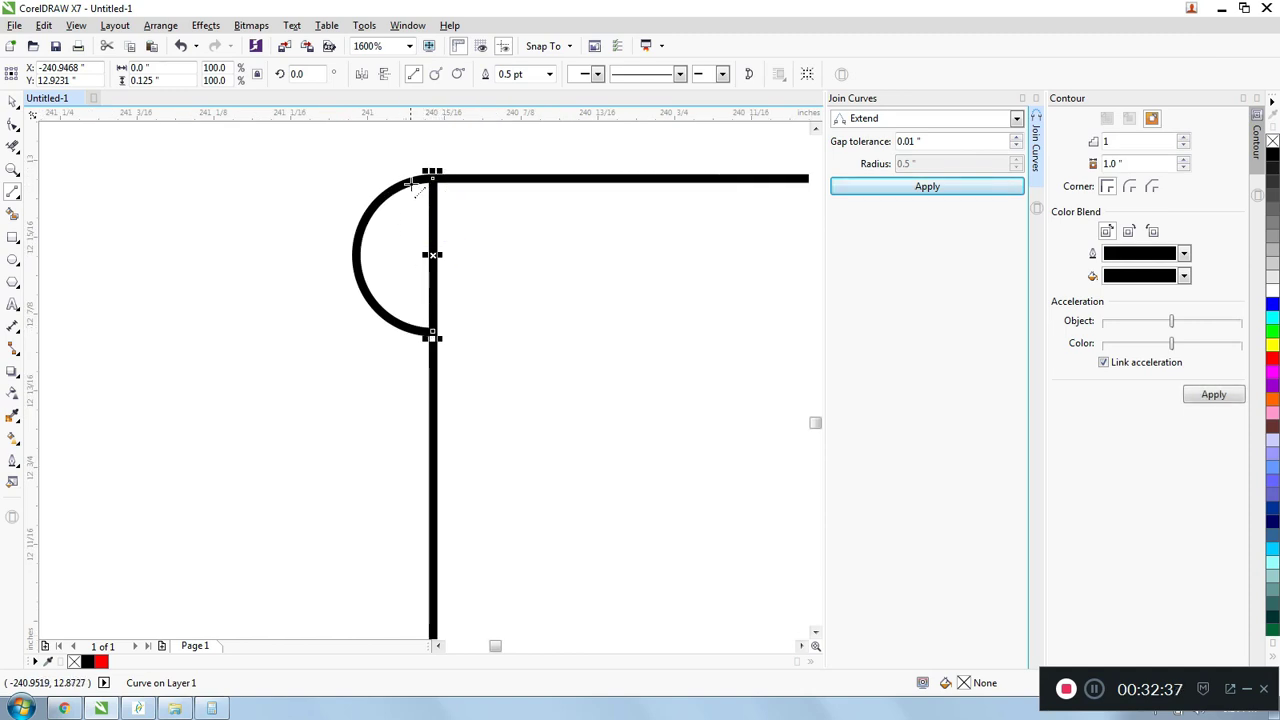
{"action": "scroll", "coordinate": [443, 257], "scroll_direction": "down", "scroll_amount": 2}
{"action": "scroll", "coordinate": [446, 255], "scroll_direction": "down", "scroll_amount": 1}
{"action": "key", "text": "Escape"}
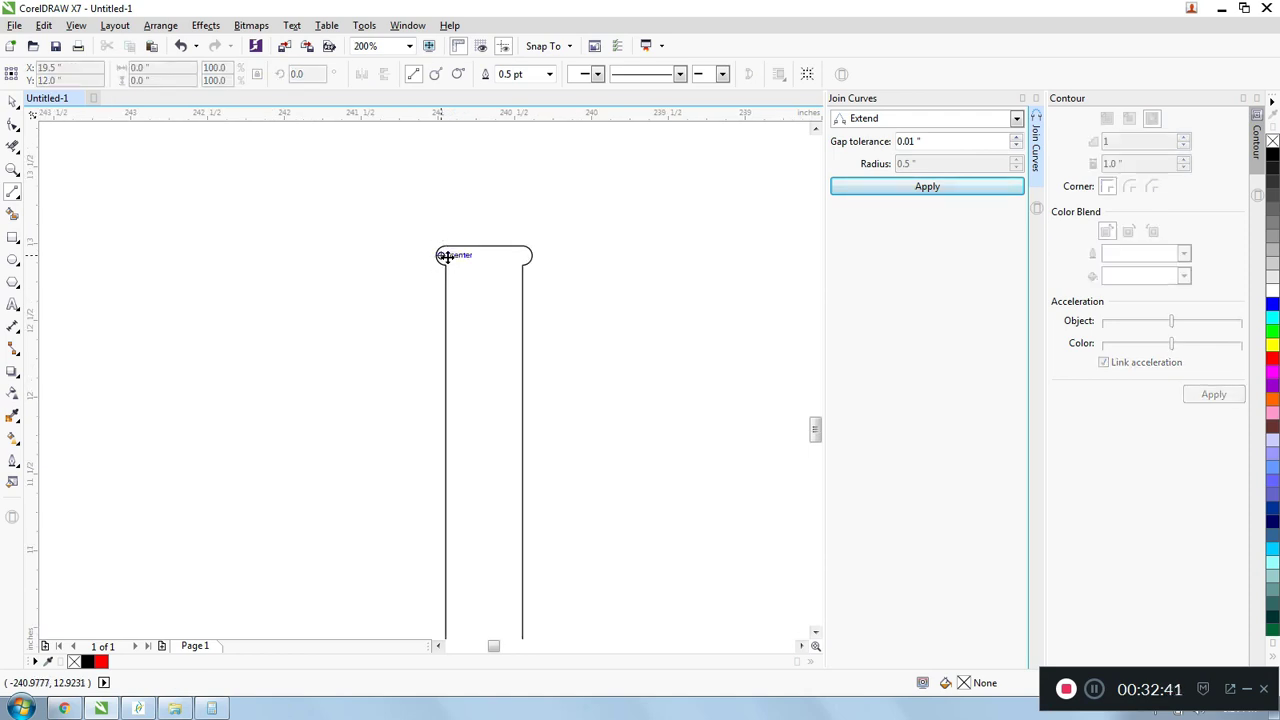
{"action": "scroll", "coordinate": [494, 229], "scroll_direction": "down", "scroll_amount": 1}
{"action": "scroll", "coordinate": [423, 229], "scroll_direction": "up", "scroll_amount": 1}
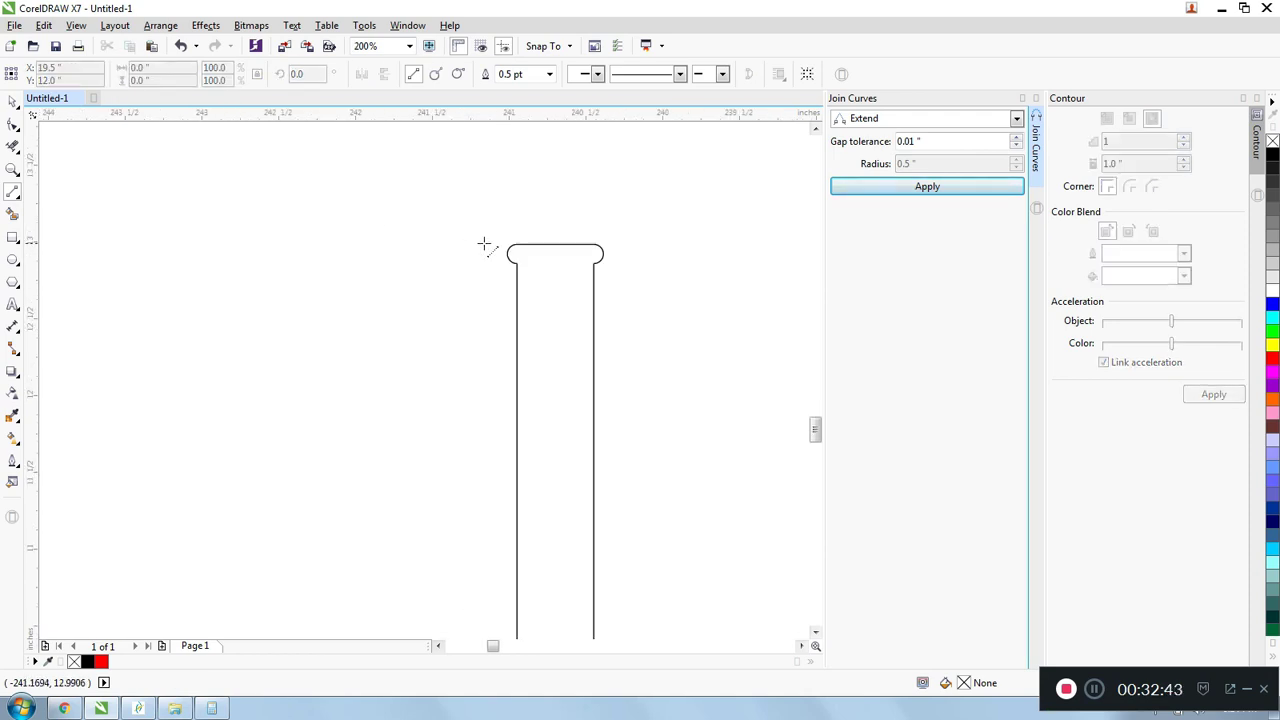
- Select the slot's upper-left corner arc and check its height
{"action": "key", "text": "space"}
{"action": "left_click", "coordinate": [510, 254]}
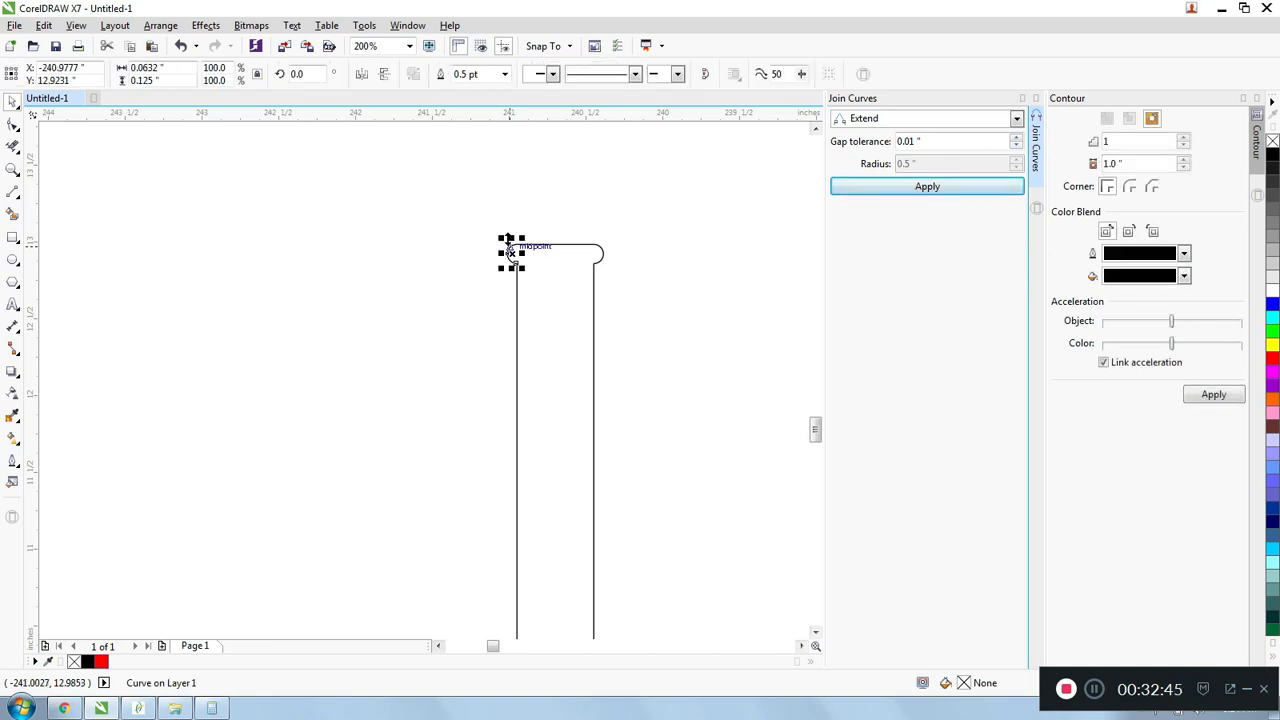
{"action": "scroll", "coordinate": [510, 254], "scroll_direction": "up", "scroll_amount": 1}
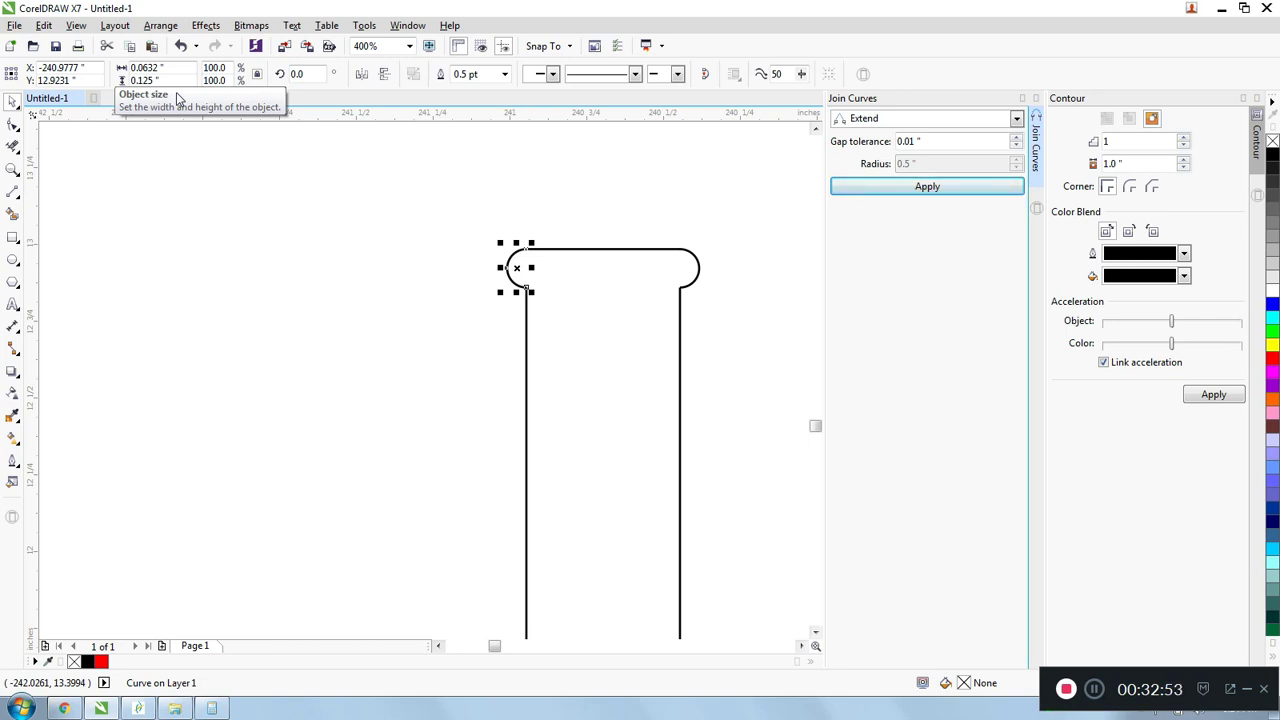
{"action": "left_click_drag", "start_coordinate": [175, 81], "coordinate": [24, 71]}
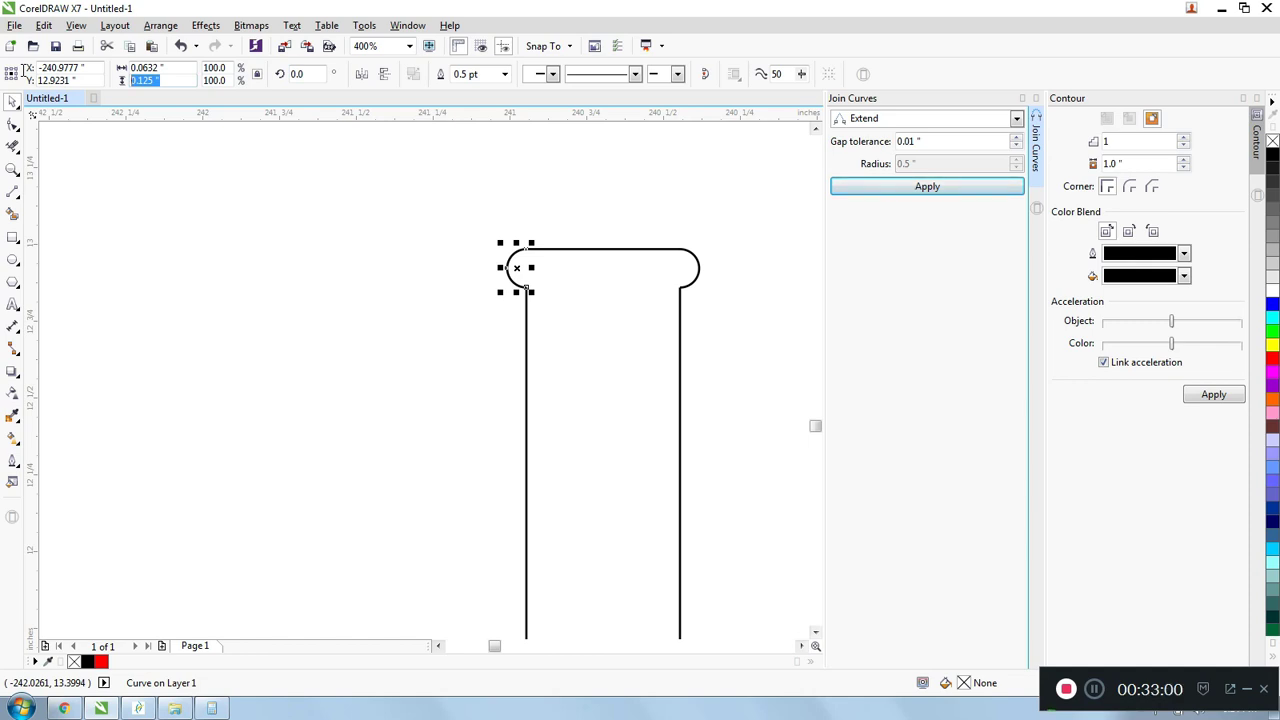
{"action": "scroll", "coordinate": [490, 220], "scroll_direction": "down", "scroll_amount": 3}
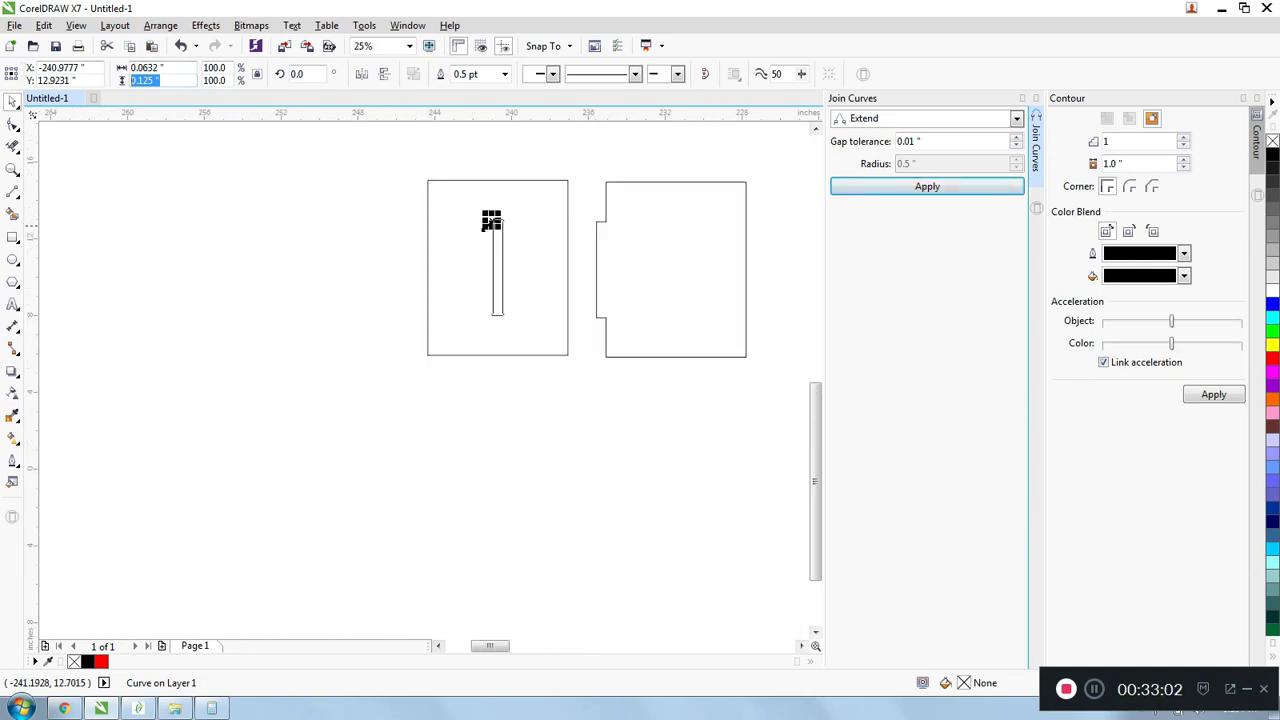
{"action": "left_click", "coordinate": [505, 206]}
- Draw a small circle near the tab's upper inner corner and set its diameter to 0.126 inches
{"action": "scroll", "coordinate": [520, 206], "scroll_direction": "up", "scroll_amount": 1}
{"action": "left_click", "coordinate": [13, 260]}
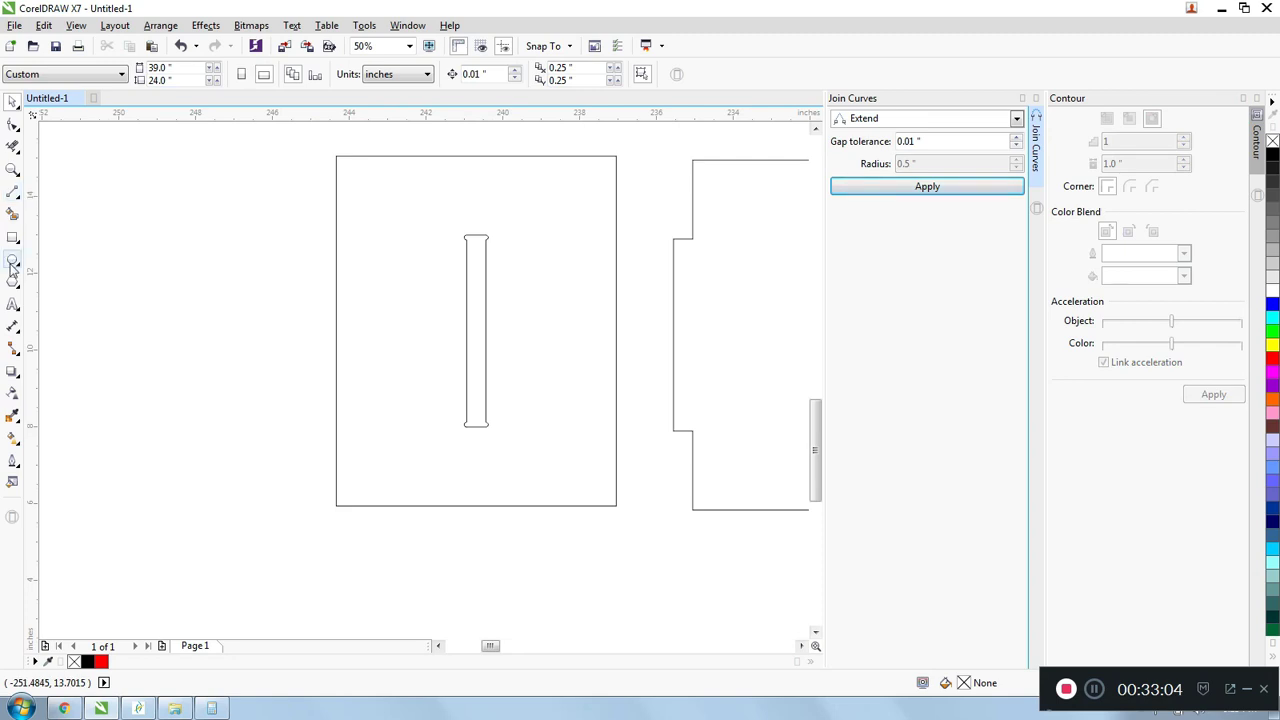
{"action": "scroll", "coordinate": [394, 194], "scroll_direction": "down", "scroll_amount": 1}
{"action": "scroll", "coordinate": [385, 260], "scroll_direction": "up", "scroll_amount": 3}
{"action": "scroll", "coordinate": [385, 260], "scroll_direction": "up", "scroll_amount": 1}
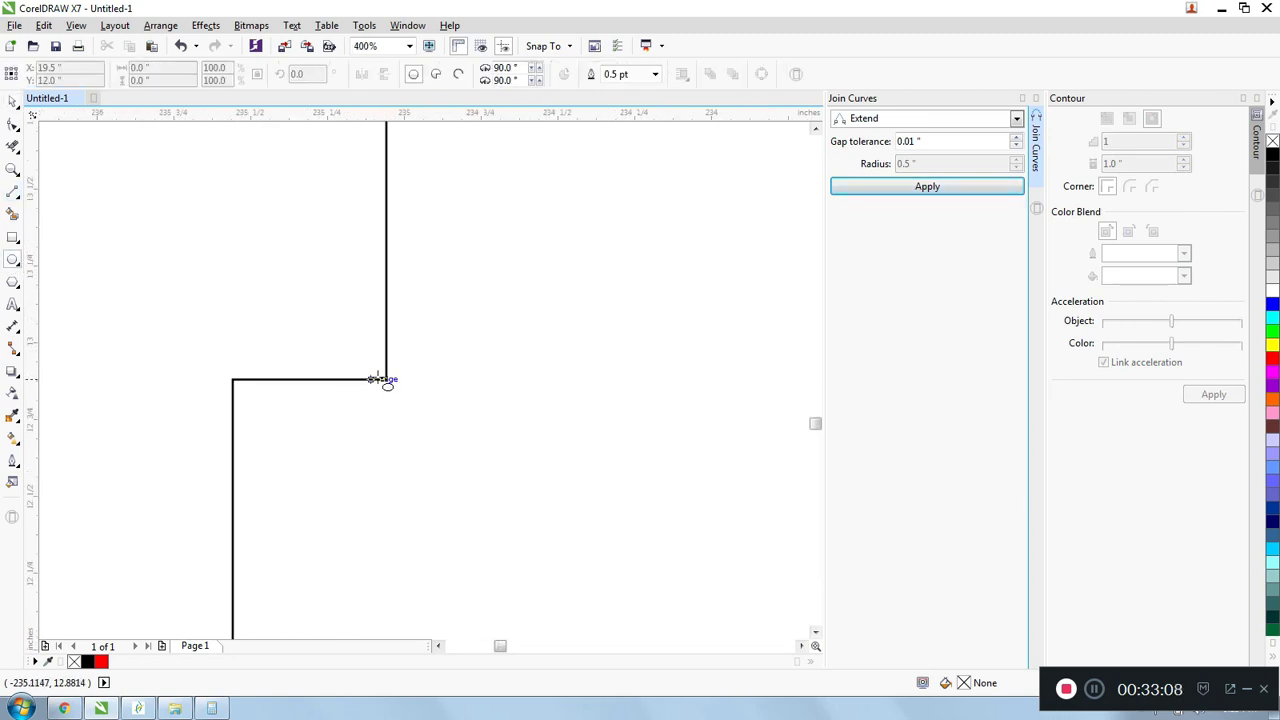
{"action": "scroll", "coordinate": [456, 341], "scroll_direction": "down", "scroll_amount": 2}
{"action": "scroll", "coordinate": [456, 341], "scroll_direction": "down", "scroll_amount": 1}
{"action": "scroll", "coordinate": [226, 340], "scroll_direction": "up", "scroll_amount": 1}
{"action": "scroll", "coordinate": [226, 340], "scroll_direction": "down", "scroll_amount": 1}
{"action": "scroll", "coordinate": [455, 345], "scroll_direction": "up", "scroll_amount": 2}
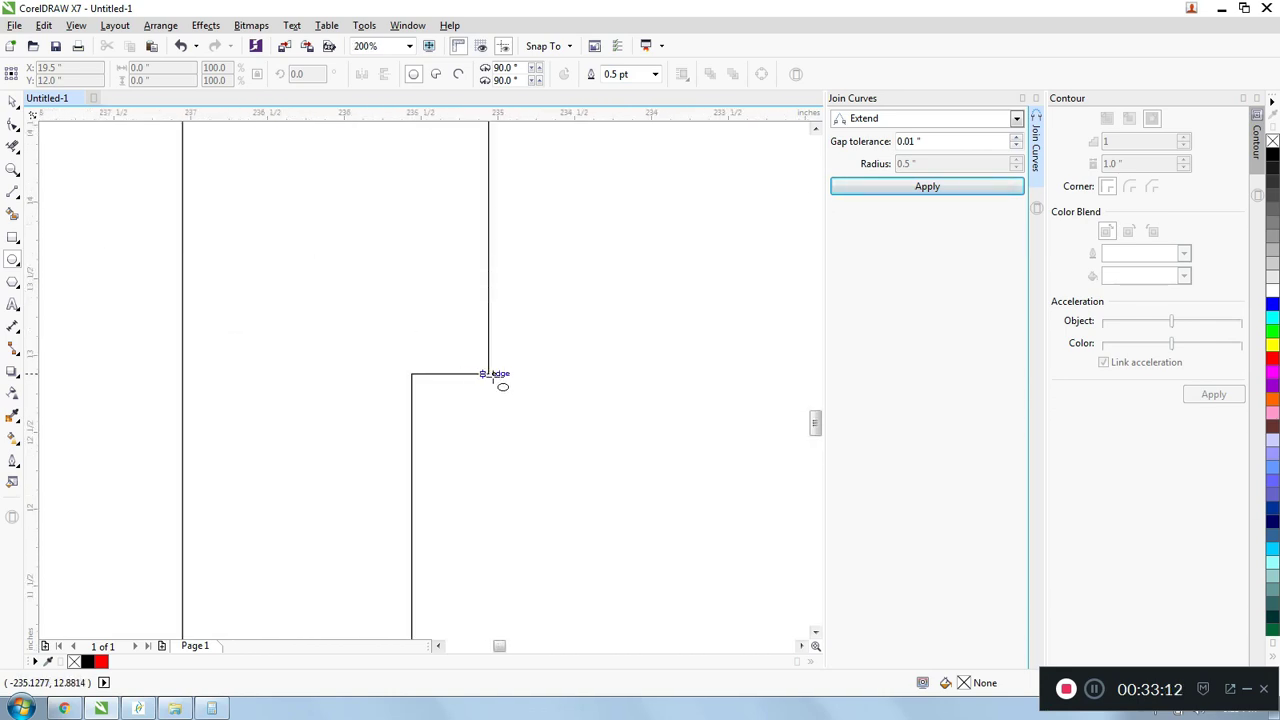
{"action": "left_click", "coordinate": [13, 260]}
{"action": "left_click_drag", "start_coordinate": [311, 267], "coordinate": [331, 288]}
{"action": "left_click", "coordinate": [175, 66]}
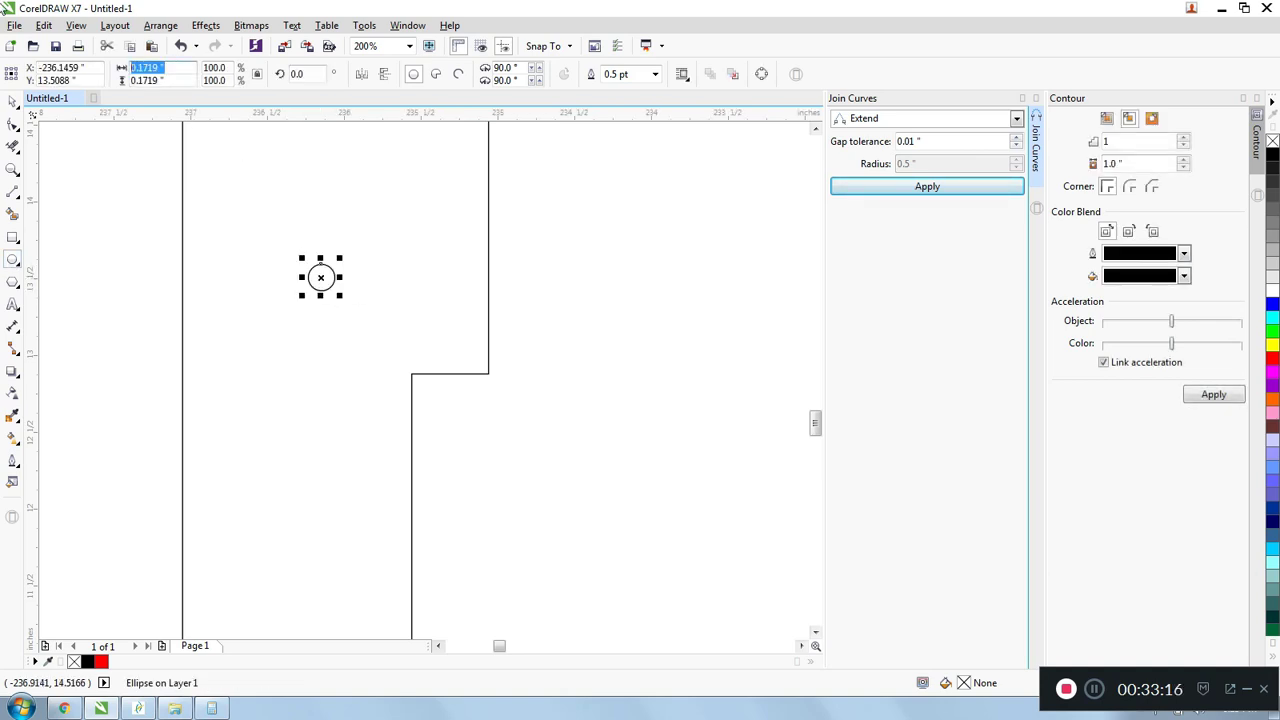
{"action": "type", "text": "0.126"}
{"action": "key", "text": "Return"}
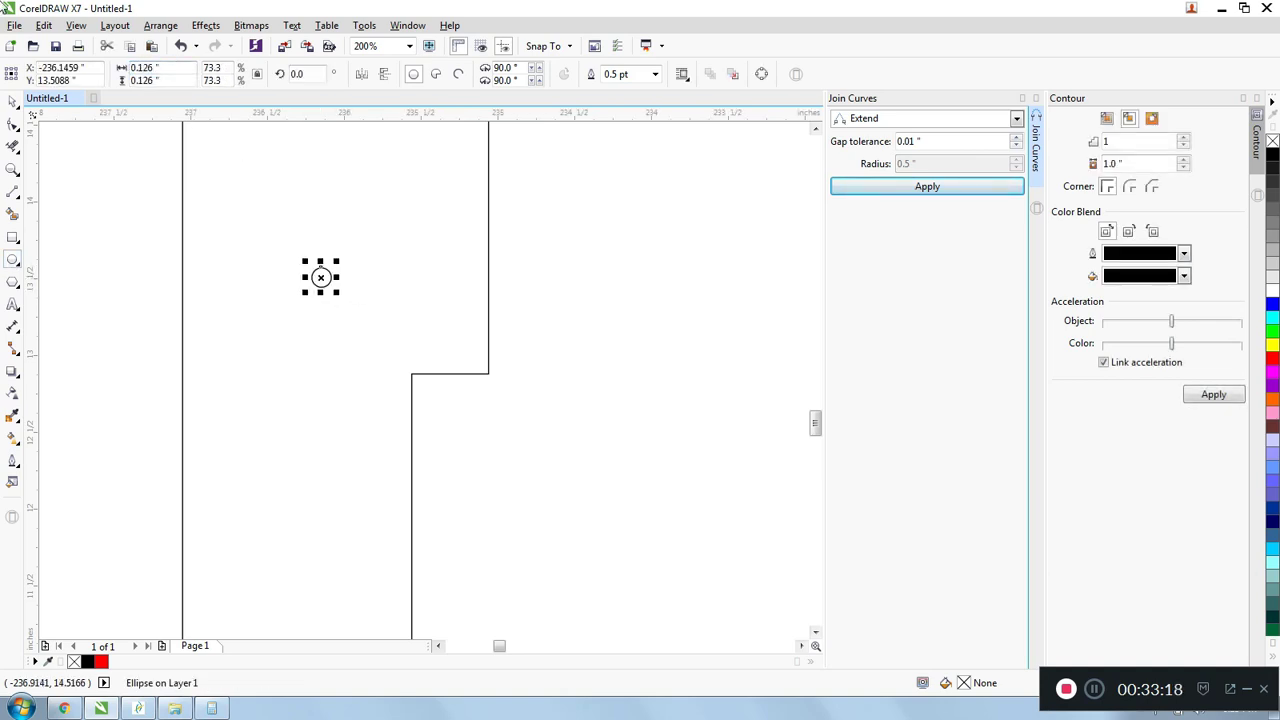
- Move the 0.126-inch circle to the tab's upper inner corner, centred on the vertical edge and touching the horizontal edge
{"action": "left_click", "coordinate": [13, 102]}
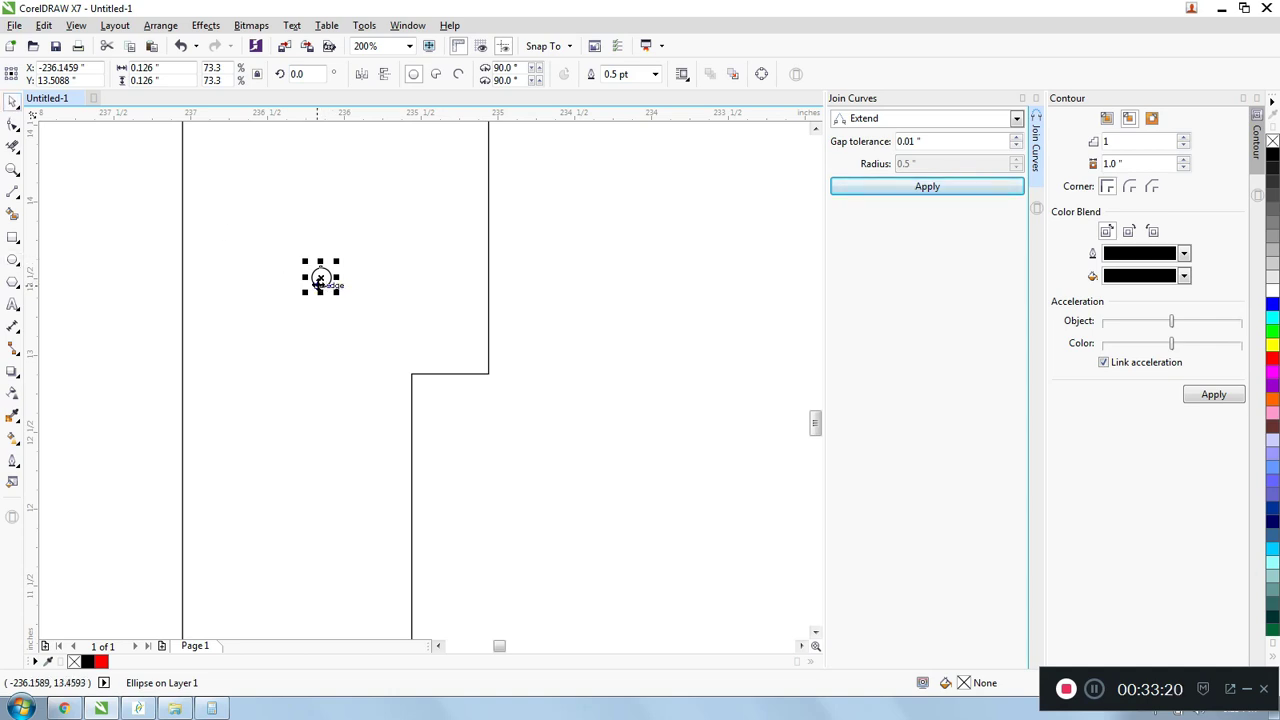
{"action": "left_click_drag", "start_coordinate": [451, 306], "coordinate": [488, 373]}
{"action": "scroll", "coordinate": [488, 373], "scroll_direction": "up", "scroll_amount": 2}
- Delete the outer circle half and the overlapping vertical edge segment, leaving a half-round relief at the tab's upper inner corner
{"action": "left_click", "coordinate": [13, 145]}
{"action": "scroll", "coordinate": [450, 360], "scroll_direction": "up", "scroll_amount": 2}
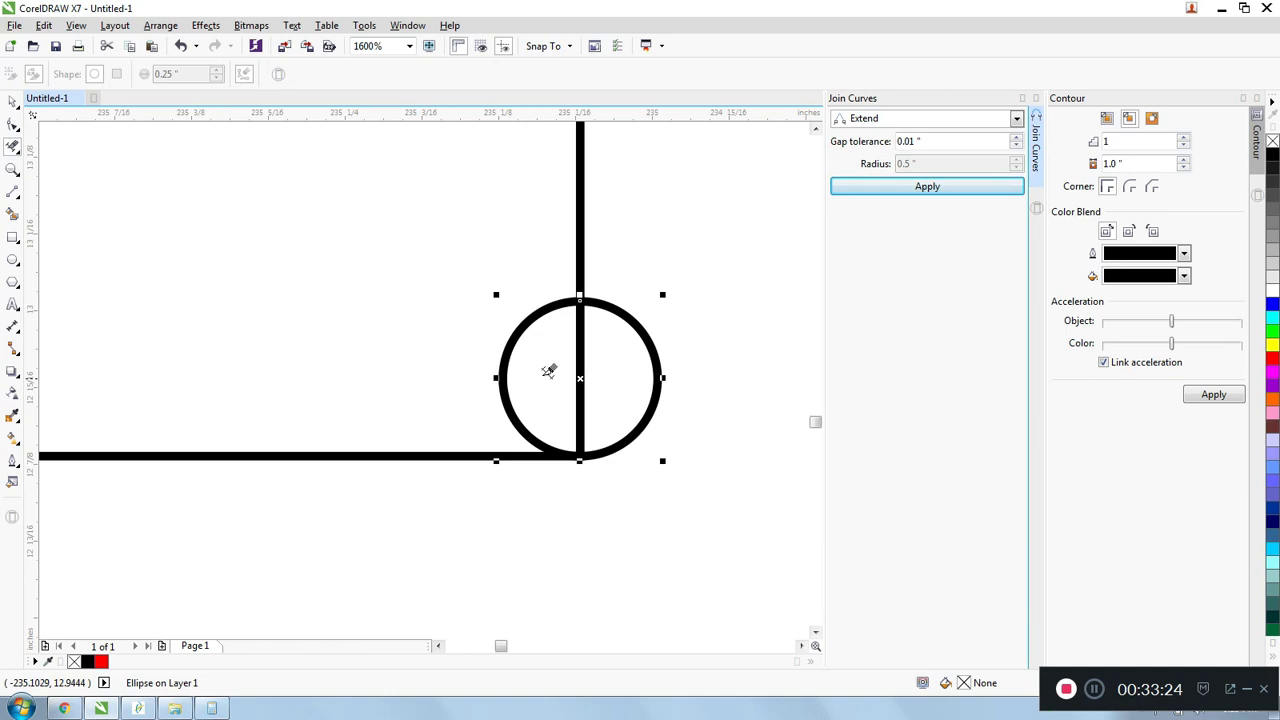
{"action": "left_click_drag", "start_coordinate": [614, 363], "coordinate": [429, 353]}
{"action": "scroll", "coordinate": [498, 343], "scroll_direction": "down", "scroll_amount": 3}
{"action": "key", "text": "space"}
{"action": "scroll", "coordinate": [498, 343], "scroll_direction": "up", "scroll_amount": 2}
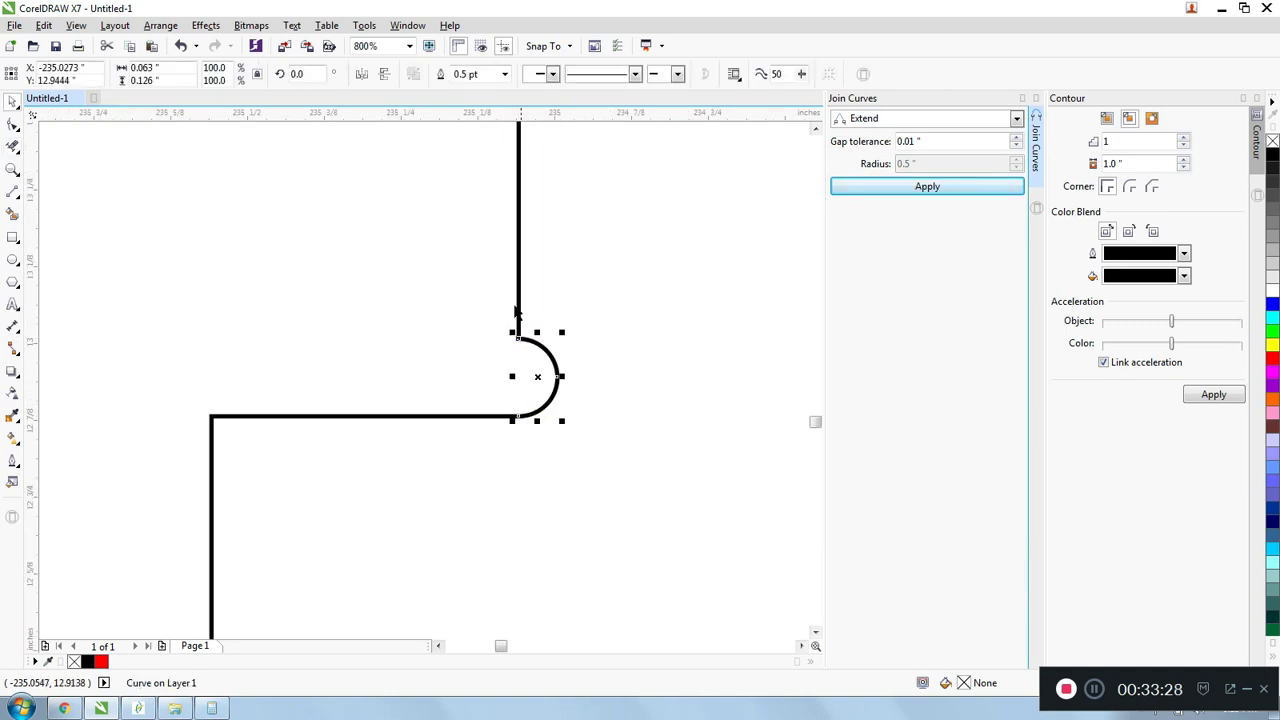
- Copy the half-round relief arc straight down to the tab's lower inner corner
{"action": "scroll", "coordinate": [512, 345], "scroll_direction": "down", "scroll_amount": 2}
{"action": "scroll", "coordinate": [514, 338], "scroll_direction": "up", "scroll_amount": 2}
{"action": "scroll", "coordinate": [516, 325], "scroll_direction": "down", "scroll_amount": 3}
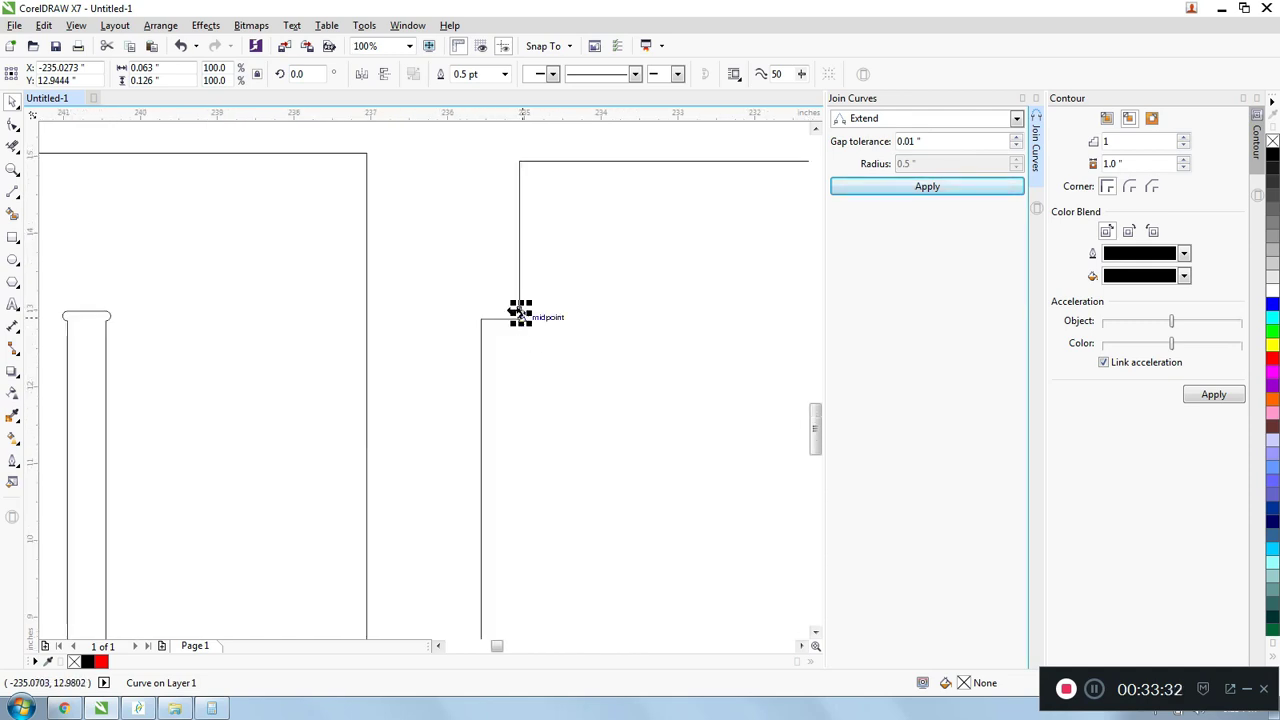
{"action": "left_click_drag", "start_coordinate": [520, 310], "coordinate": [520, 508]}
- Delete the vertical edge segment across the relief arc at the tab's lower inner corner
{"action": "left_click", "coordinate": [13, 145]}
{"action": "scroll", "coordinate": [566, 523], "scroll_direction": "up", "scroll_amount": 2}
{"action": "scroll", "coordinate": [390, 440], "scroll_direction": "up", "scroll_amount": 2}
{"action": "left_click_drag", "start_coordinate": [286, 409], "coordinate": [345, 430]}
{"action": "scroll", "coordinate": [418, 451], "scroll_direction": "down", "scroll_amount": 4}
{"action": "key", "text": "space"}
{"action": "left_click", "coordinate": [311, 334]}
{"action": "scroll", "coordinate": [373, 382], "scroll_direction": "down", "scroll_amount": 1}
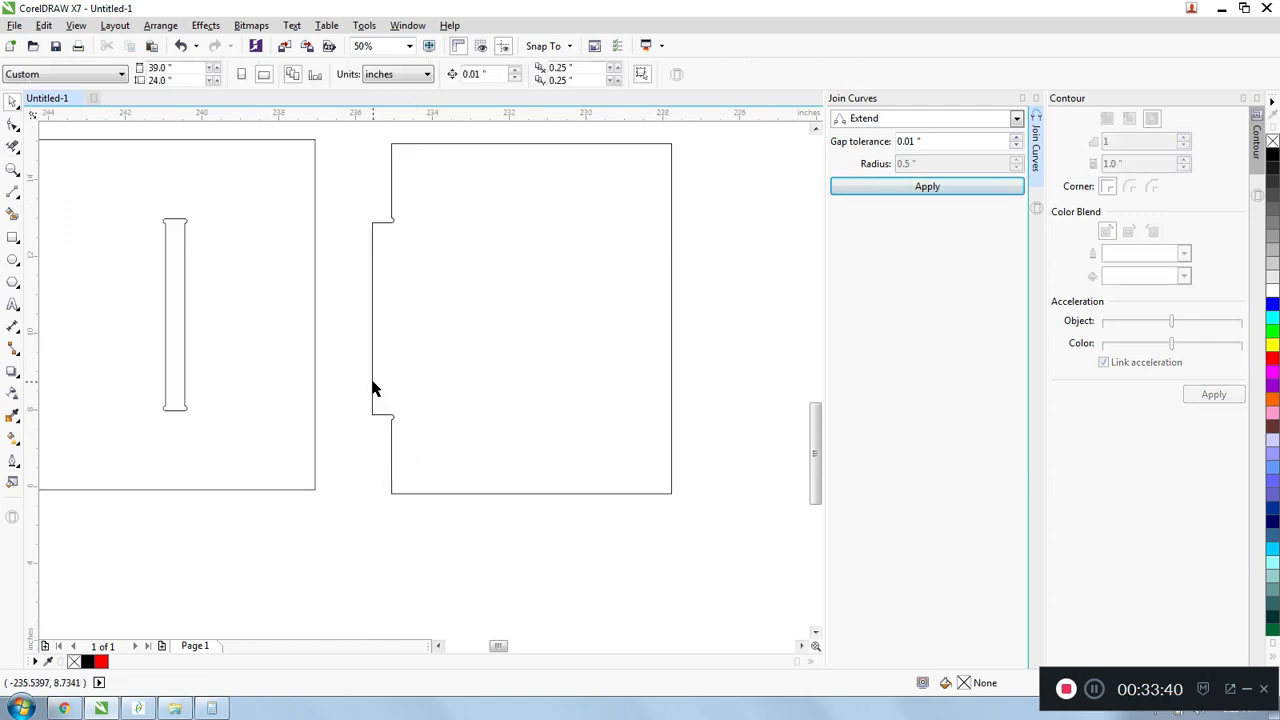
- Select all outlines of both pieces and join them using Extend with a 0.01-inch gap tolerance
{"action": "scroll", "coordinate": [373, 389], "scroll_direction": "down", "scroll_amount": 1}
{"action": "left_click_drag", "start_coordinate": [169, 231], "coordinate": [600, 511]}
{"action": "left_click", "coordinate": [927, 186]}
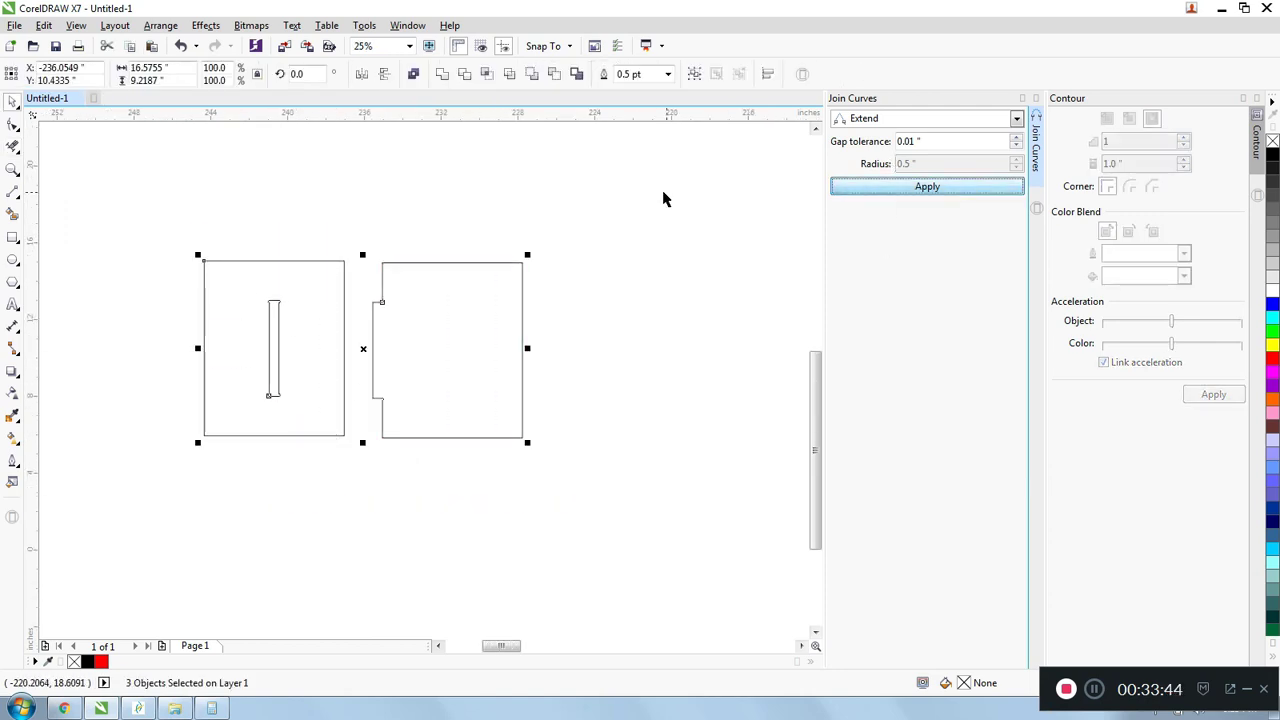
- Select the joined slot outline inside the rectangle and fill it black
{"action": "left_click", "coordinate": [251, 212]}
{"action": "left_click", "coordinate": [270, 396]}
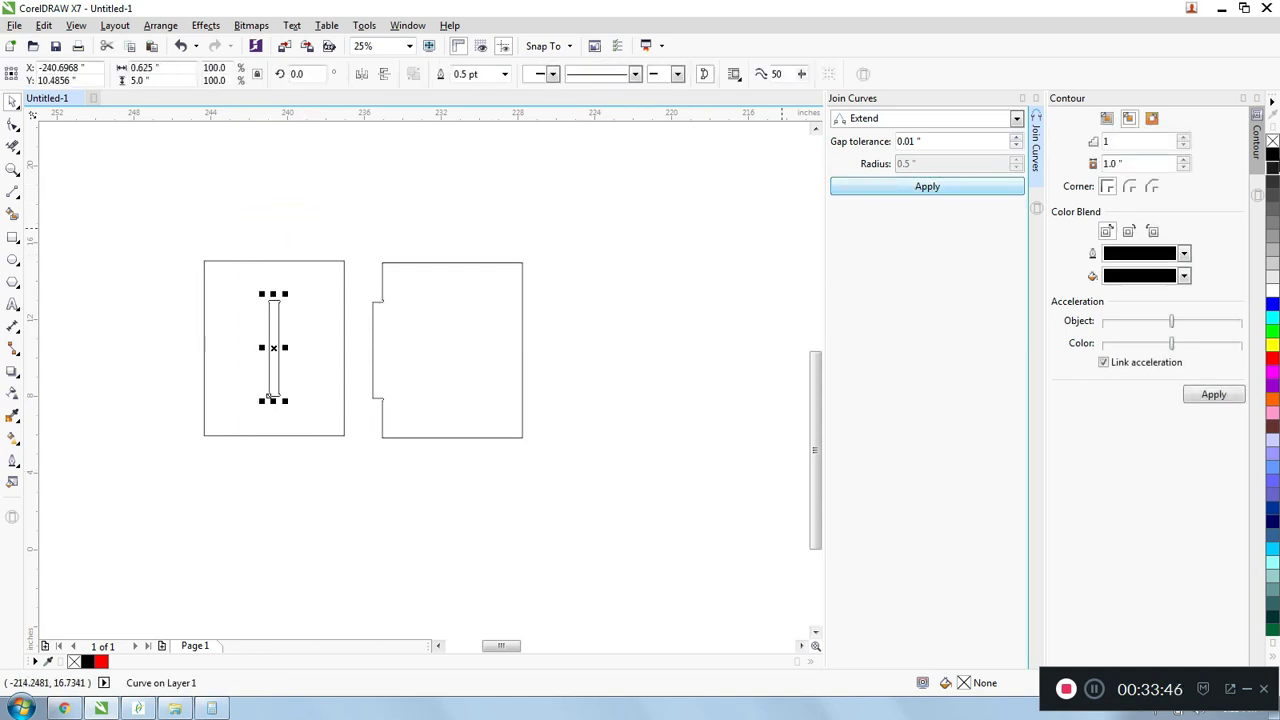
{"action": "left_click", "coordinate": [1272, 153]}
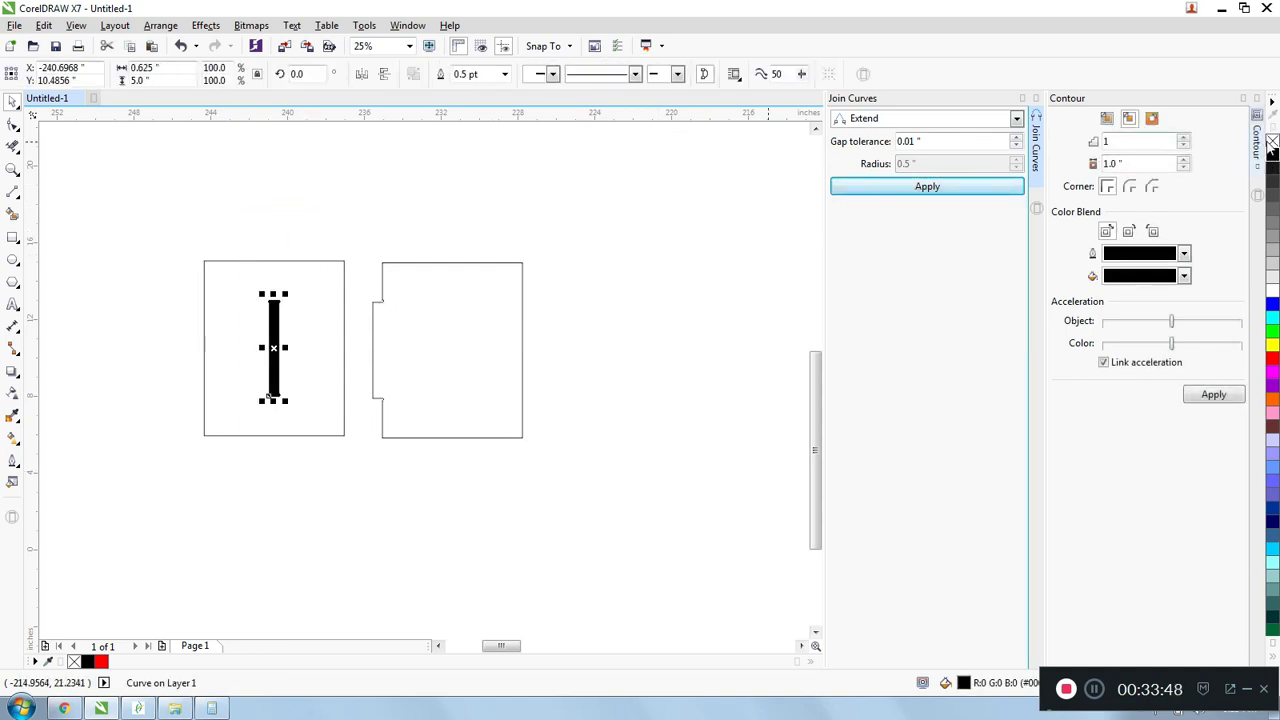
- Undo the slot's black fill, and fill all three outlines of both pieces black together
{"action": "key", "text": "ctrl+z"}
{"action": "left_click_drag", "start_coordinate": [185, 220], "coordinate": [566, 491]}
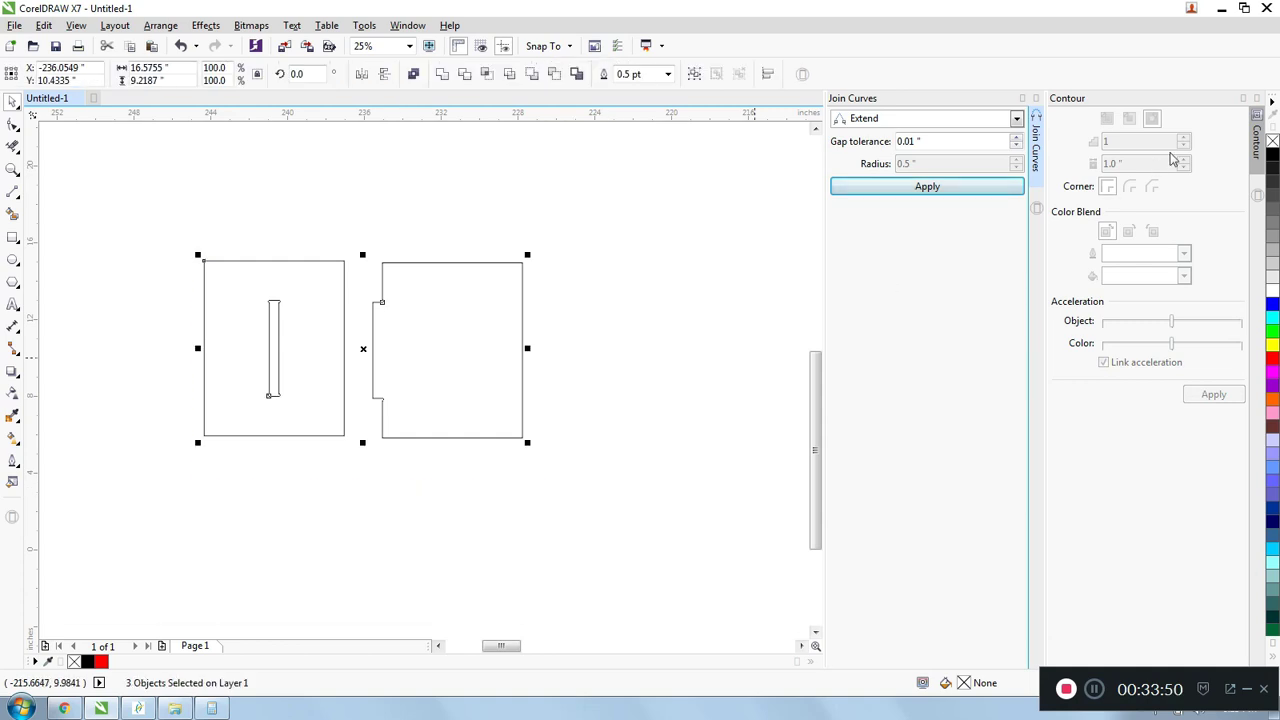
{"action": "left_click", "coordinate": [1272, 153]}
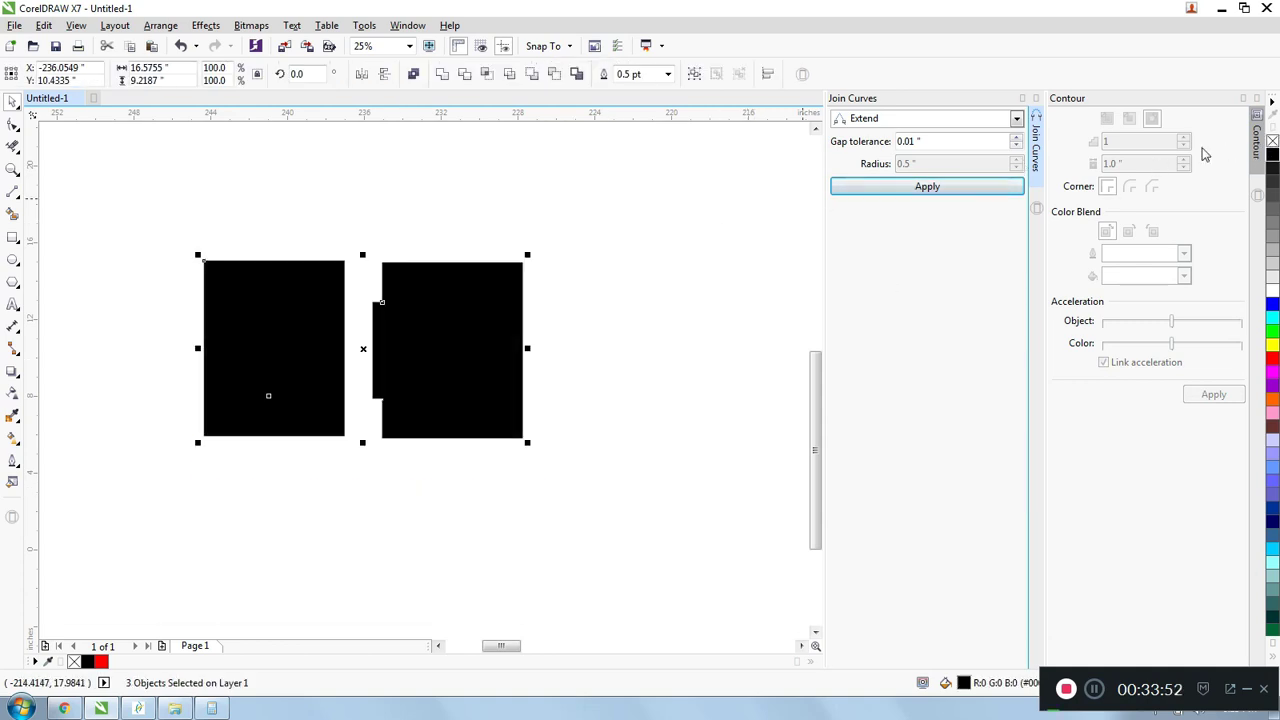
- Undo the black fill on the three outlines and clear the selection
{"action": "key", "text": "ctrl+z"}
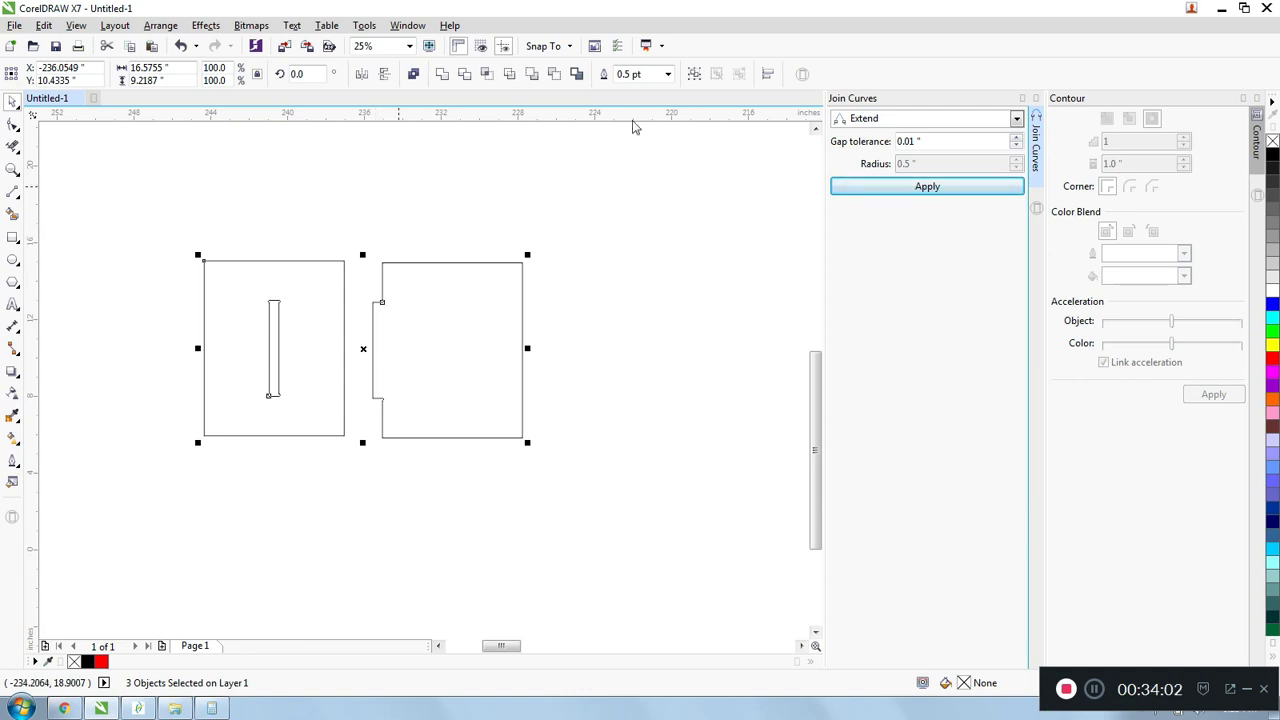
{"action": "left_click", "coordinate": [686, 187]}
- Examine the finished pieces as a whole and the rounded relief at the tab's upper inner corner up close
{"action": "scroll", "coordinate": [686, 185], "scroll_direction": "down", "scroll_amount": 1}
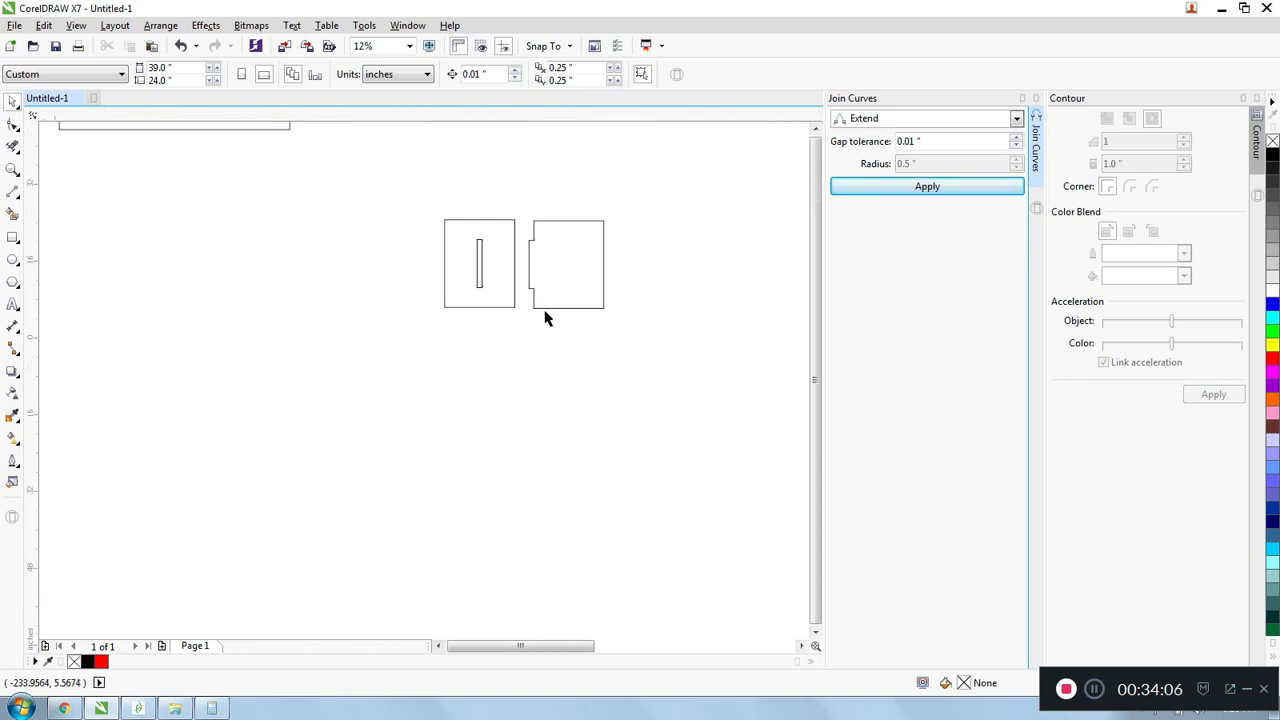
{"action": "scroll", "coordinate": [543, 314], "scroll_direction": "down", "scroll_amount": 2}
{"action": "scroll", "coordinate": [538, 262], "scroll_direction": "up", "scroll_amount": 2}
{"action": "scroll", "coordinate": [538, 262], "scroll_direction": "down", "scroll_amount": 1}
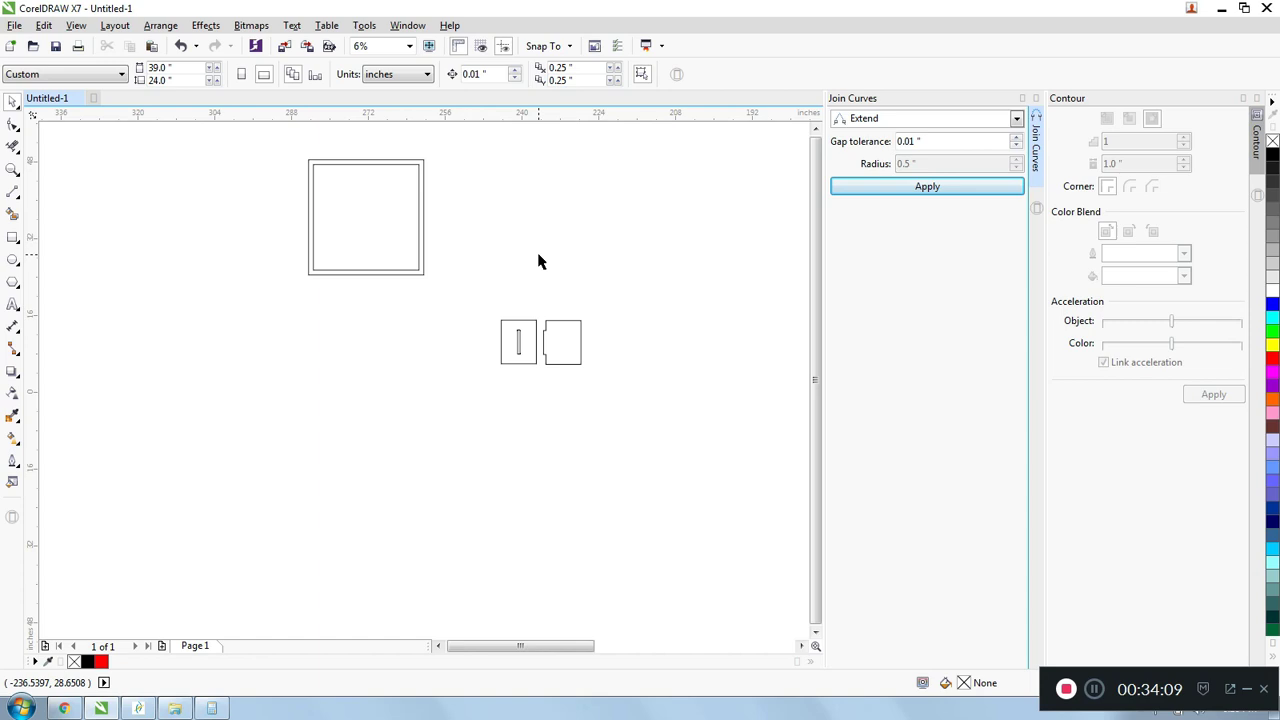
{"action": "scroll", "coordinate": [538, 262], "scroll_direction": "up", "scroll_amount": 1}
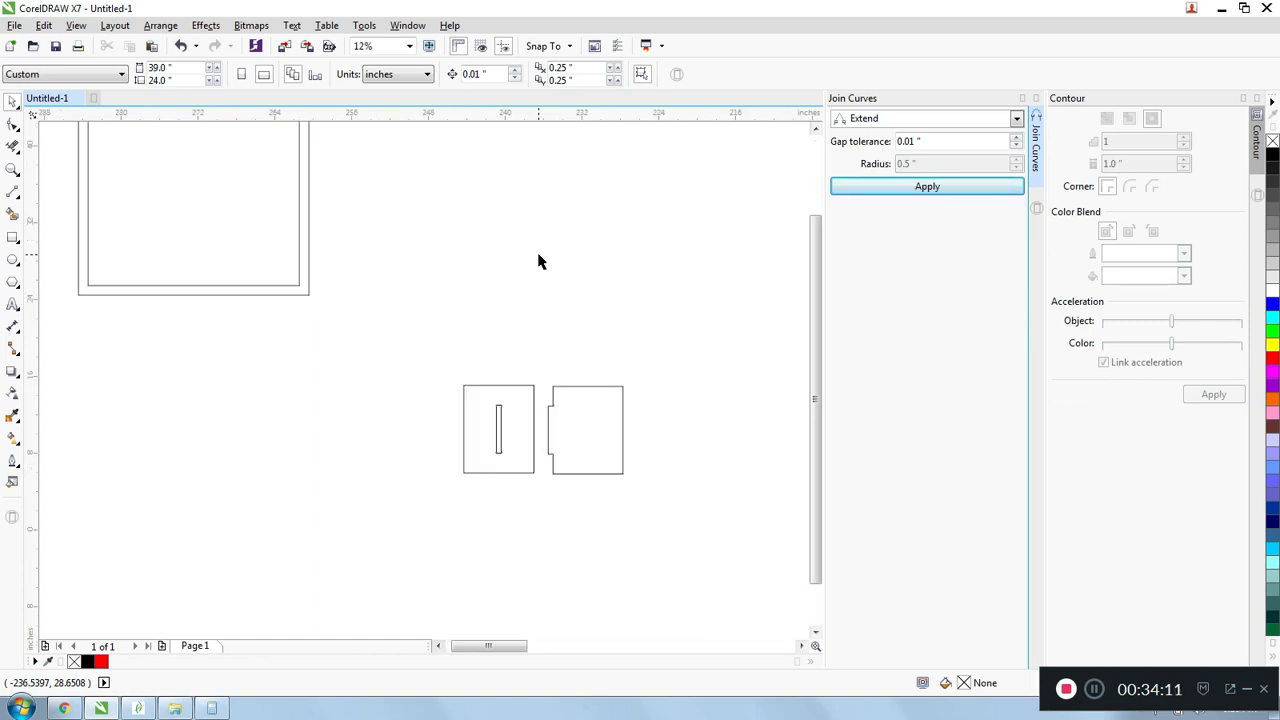
{"action": "scroll", "coordinate": [553, 404], "scroll_direction": "up", "scroll_amount": 4}
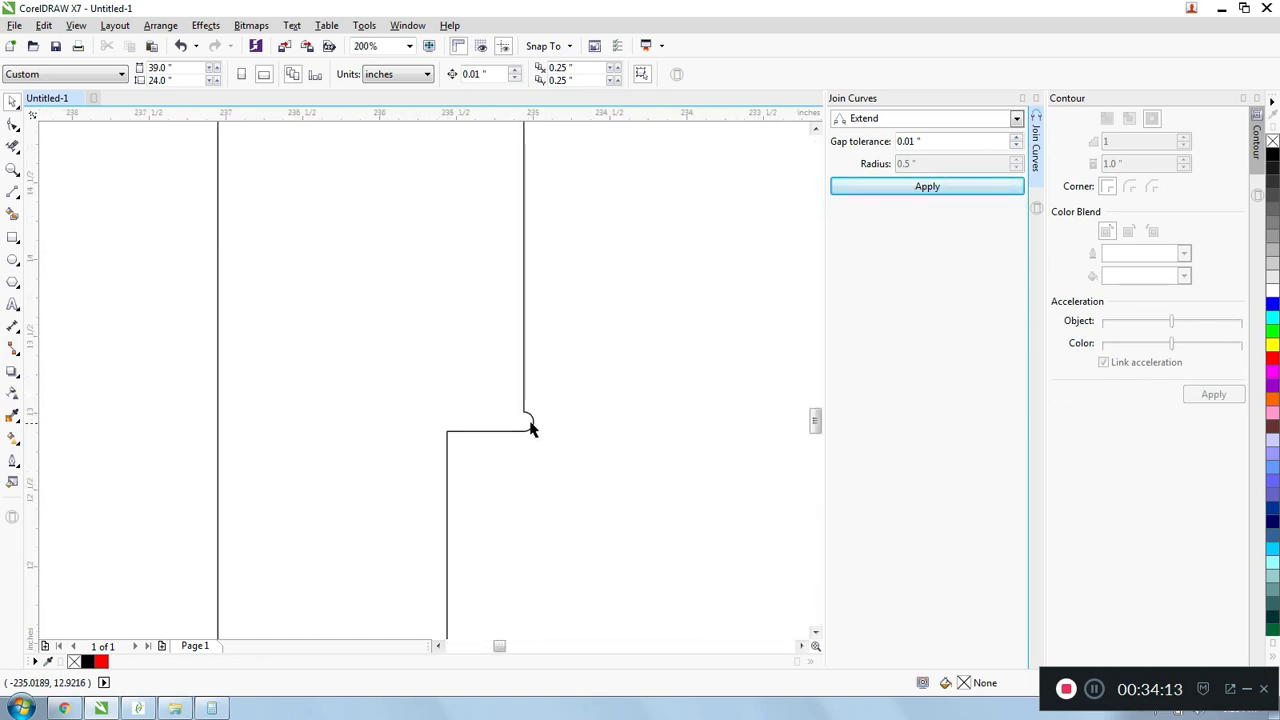
{"action": "scroll", "coordinate": [529, 420], "scroll_direction": "down", "scroll_amount": 2}
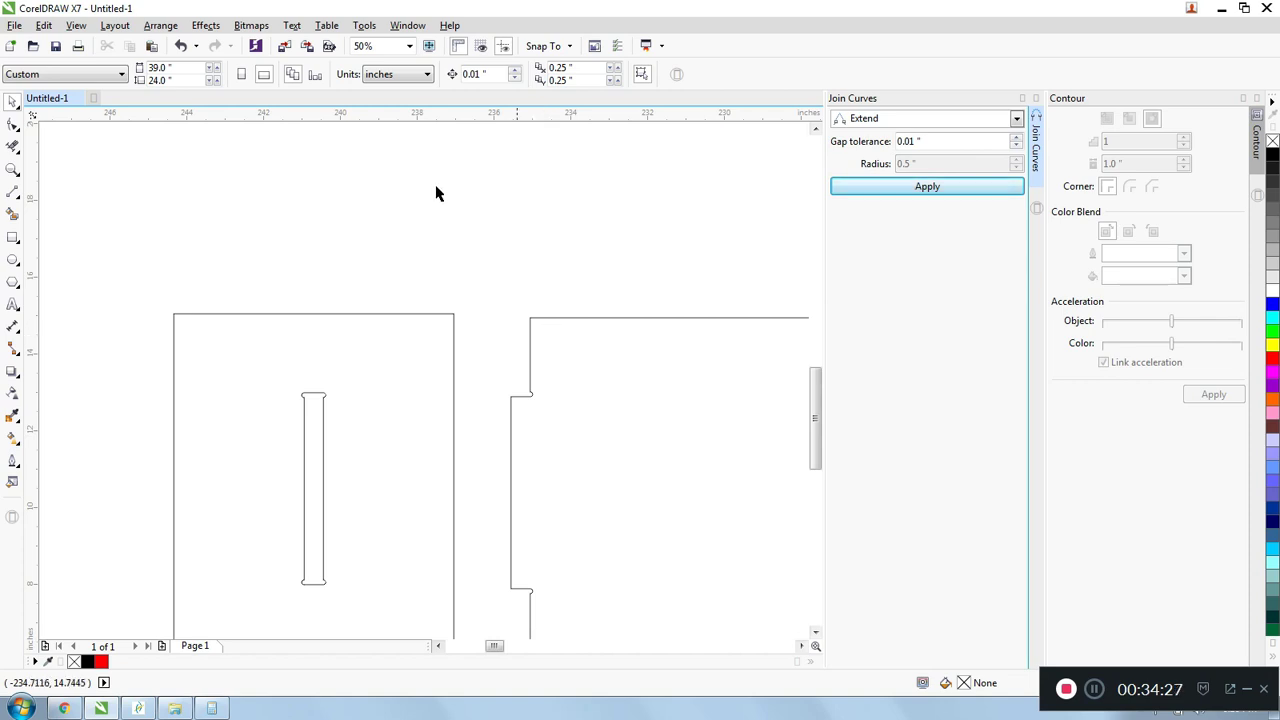
- Select the complete outline of the tabbed piece
{"action": "scroll", "coordinate": [432, 196], "scroll_direction": "down", "scroll_amount": 2}
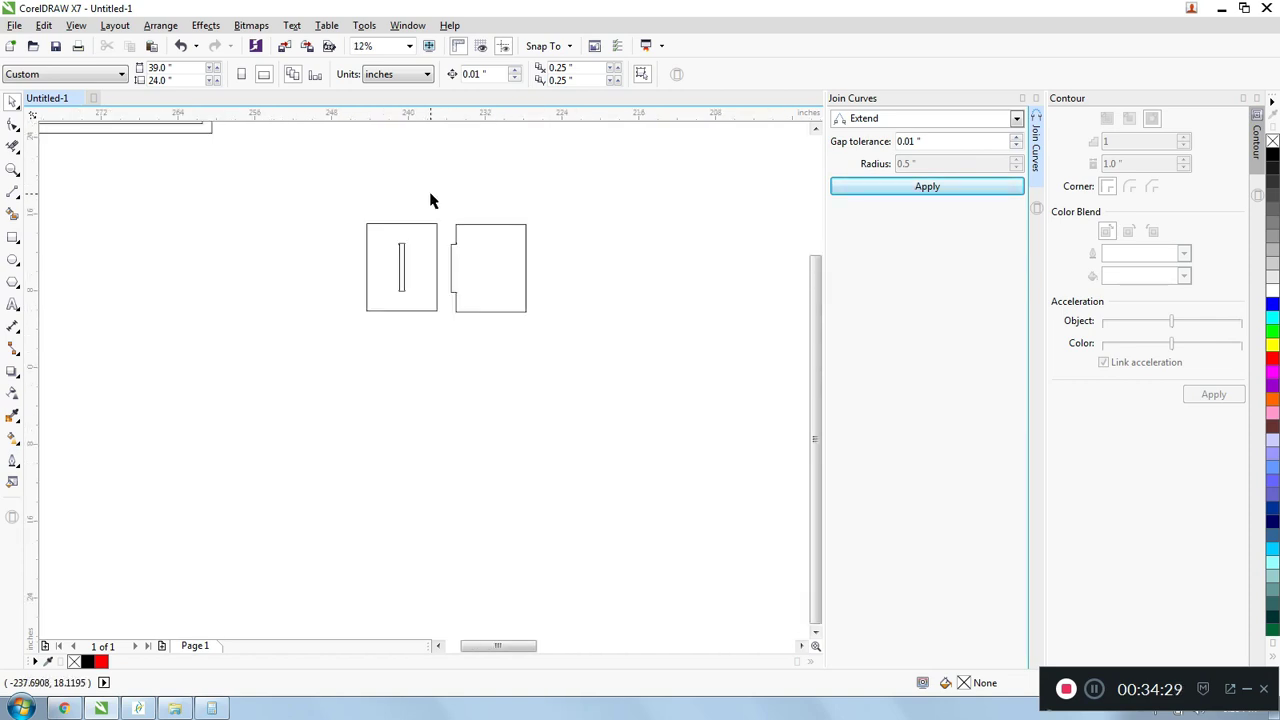
{"action": "scroll", "coordinate": [415, 206], "scroll_direction": "up", "scroll_amount": 1}
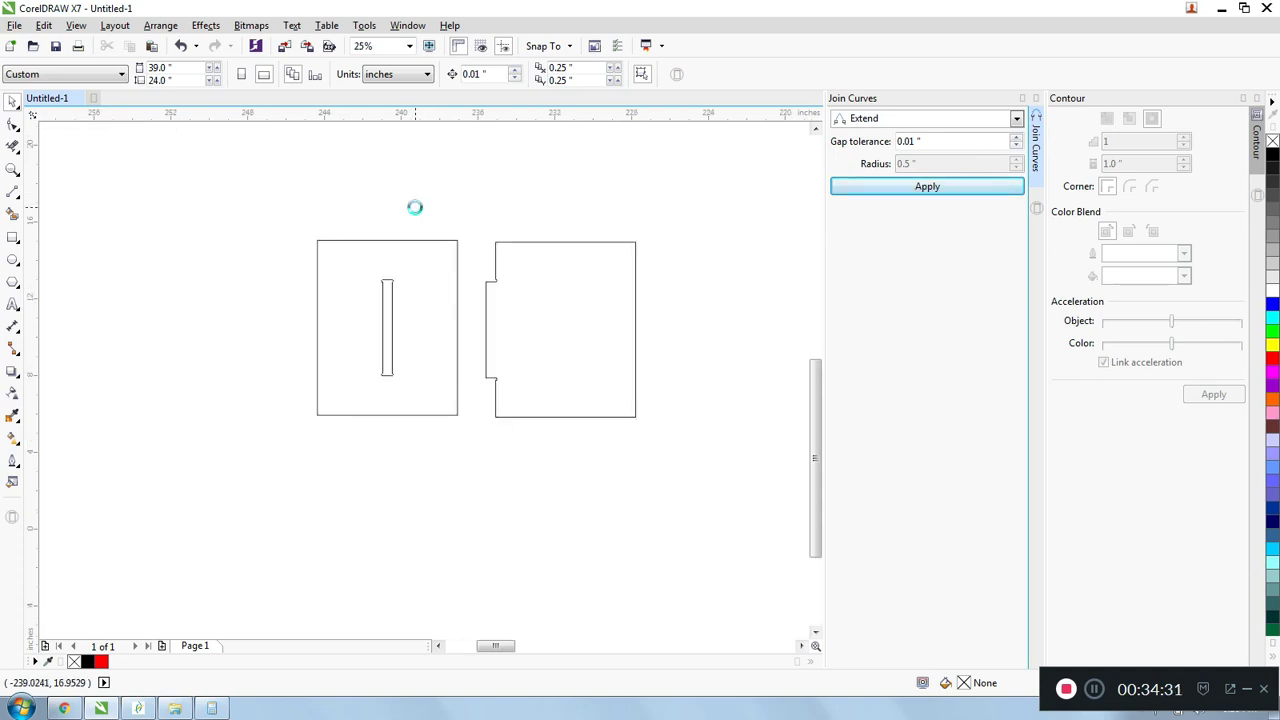
{"action": "left_click_drag", "start_coordinate": [478, 205], "coordinate": [655, 504]}
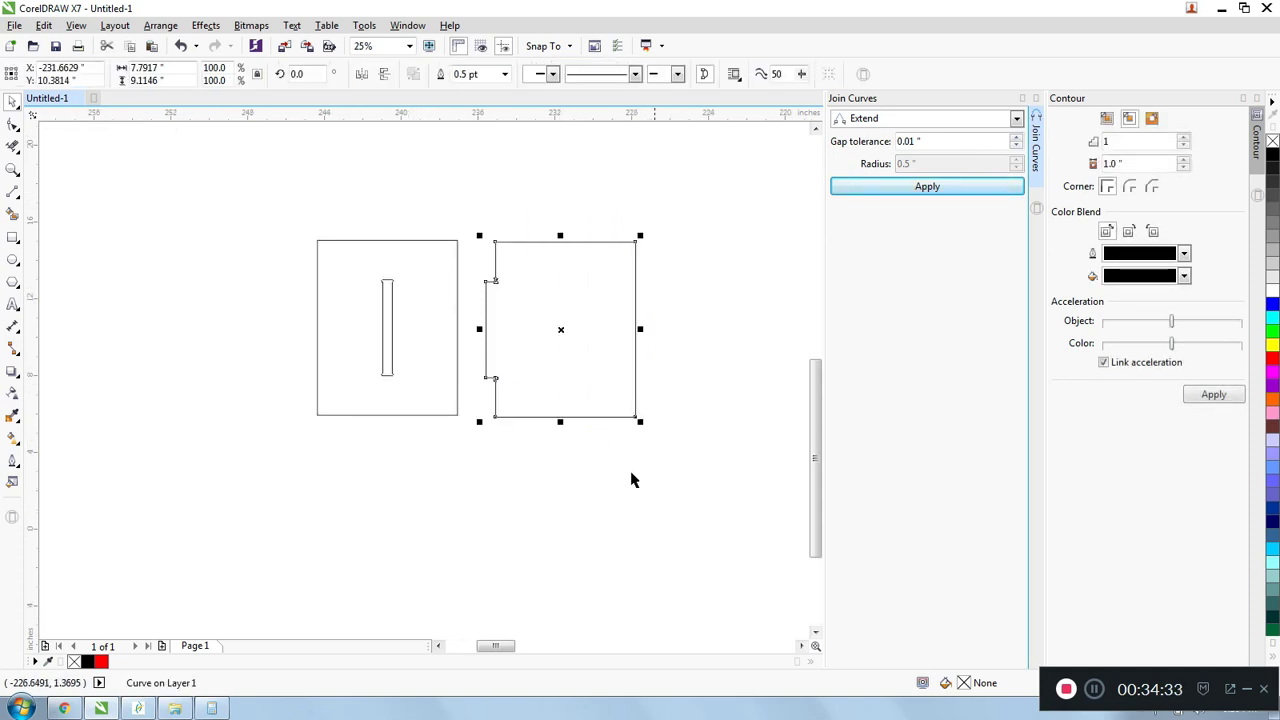